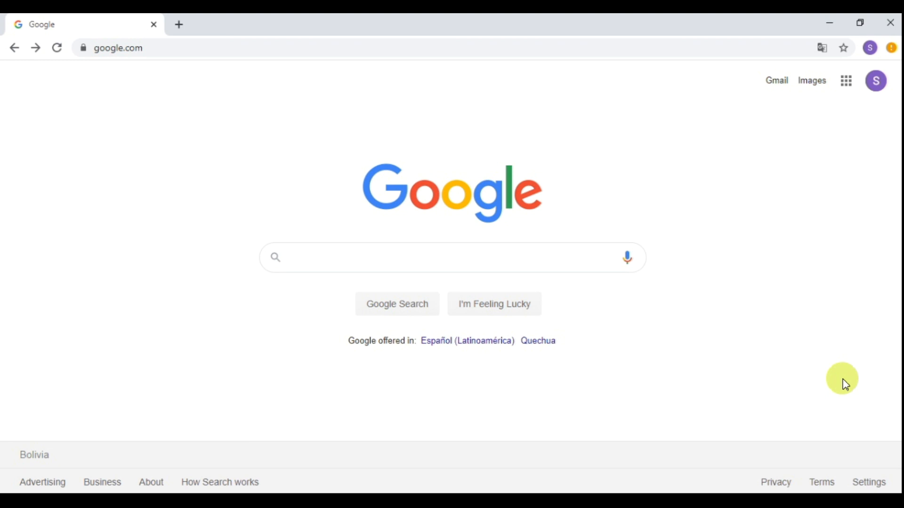
- Open the classdojo.com website
click(156, 47)
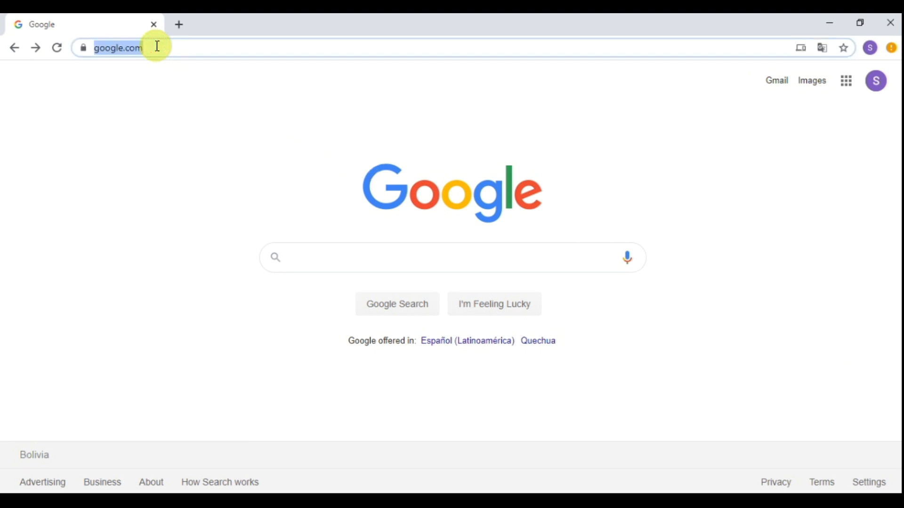
text(classdojo)
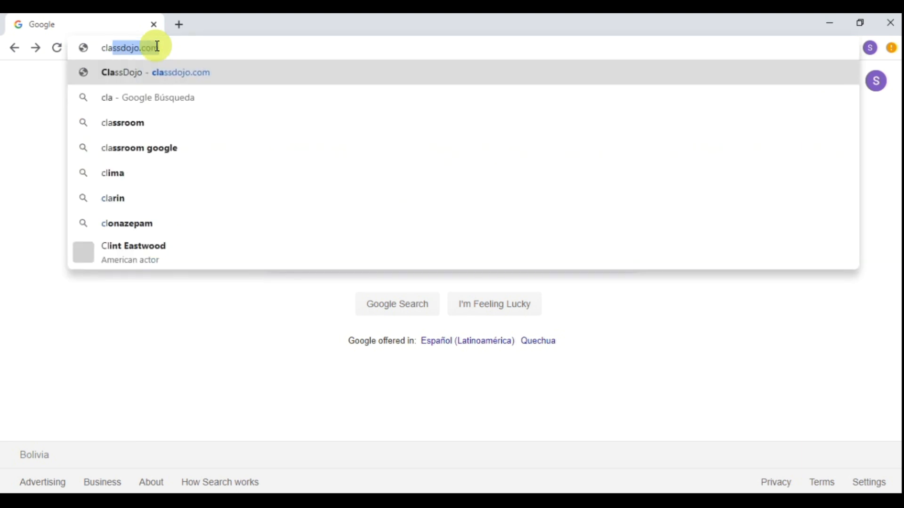
text(.com)
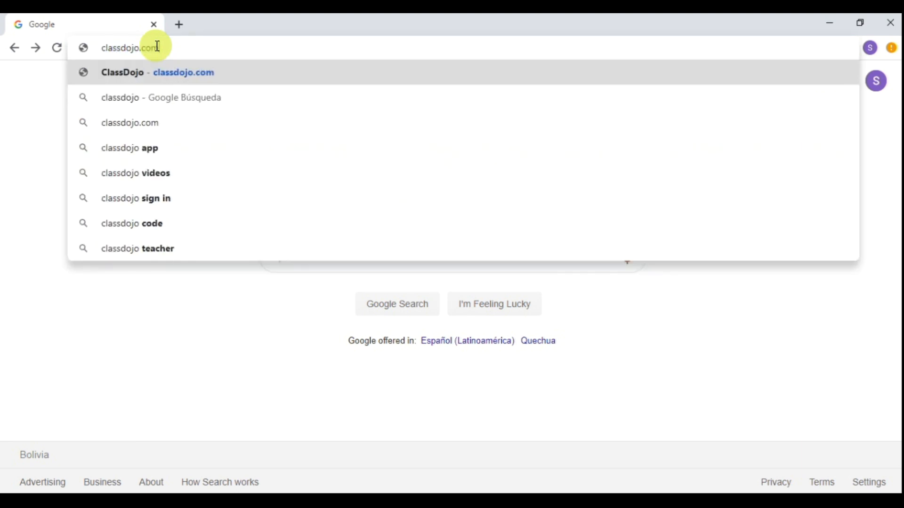
key(Return)
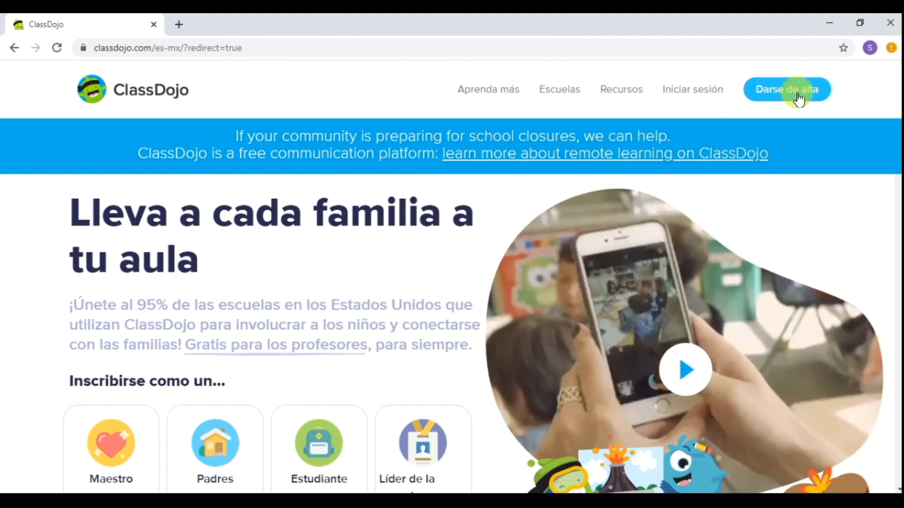
- Sign up as Maestro with the title Srta., filling in the teacher's name, e-mail and account password and accepting the terms
click(799, 98)
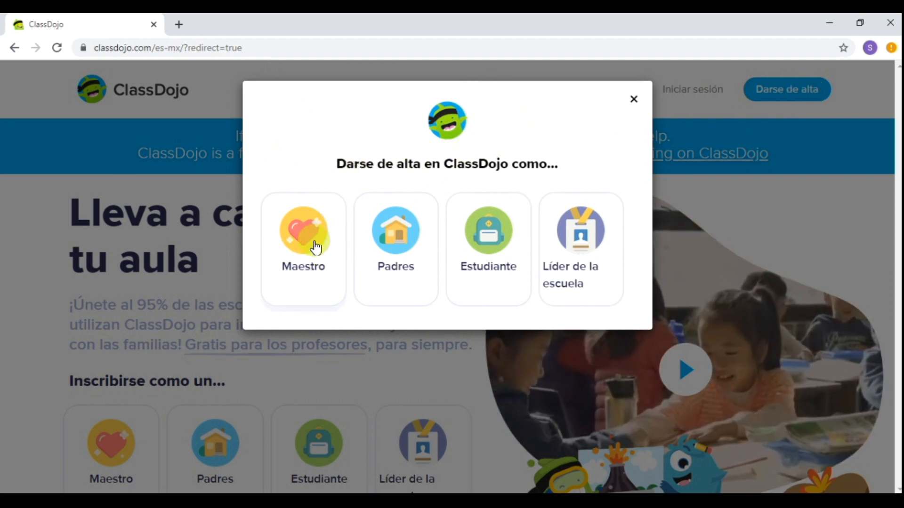
click(313, 242)
click(347, 268)
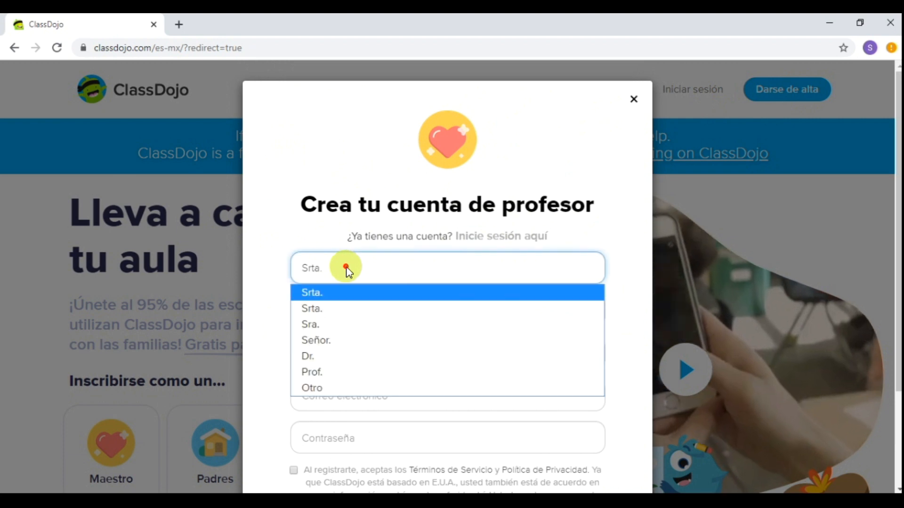
click(329, 308)
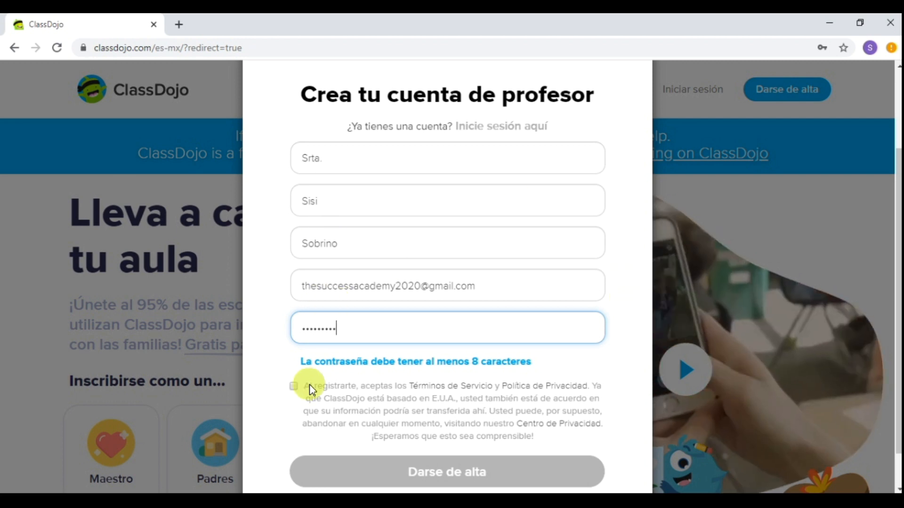
click(294, 388)
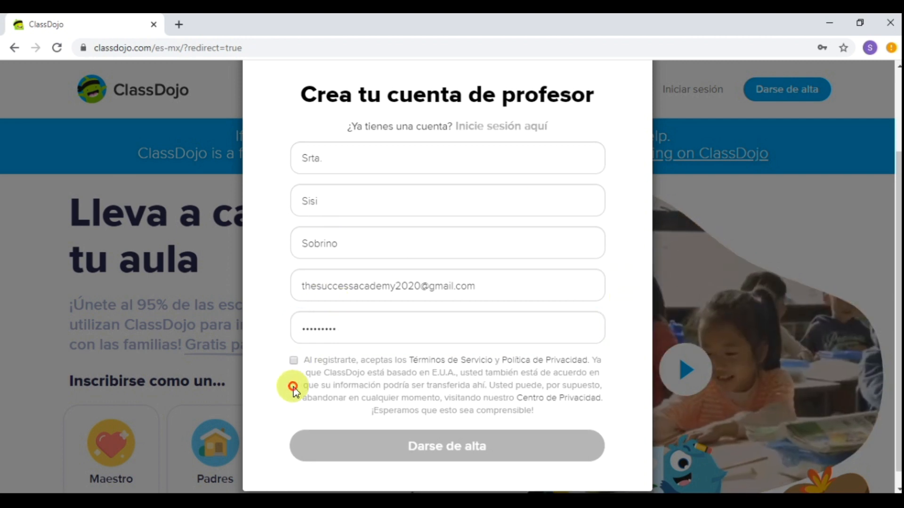
click(293, 362)
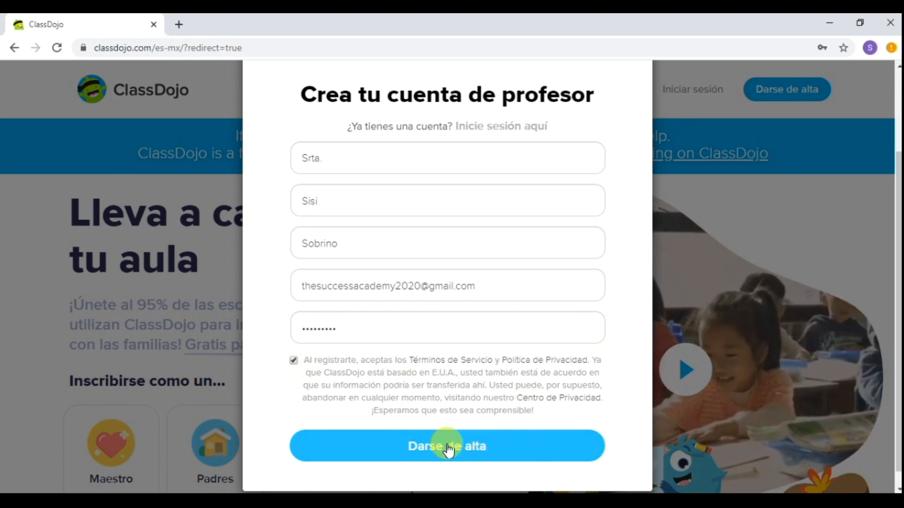
click(447, 446)
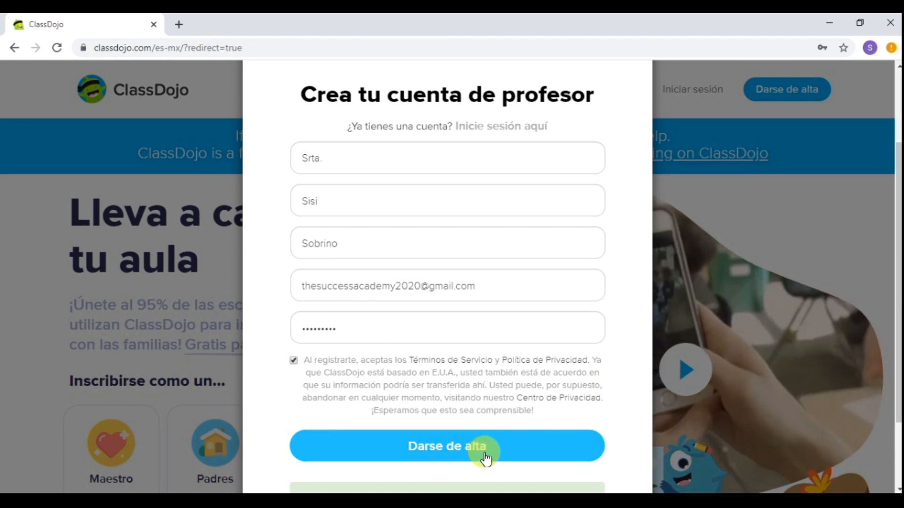
click(443, 448)
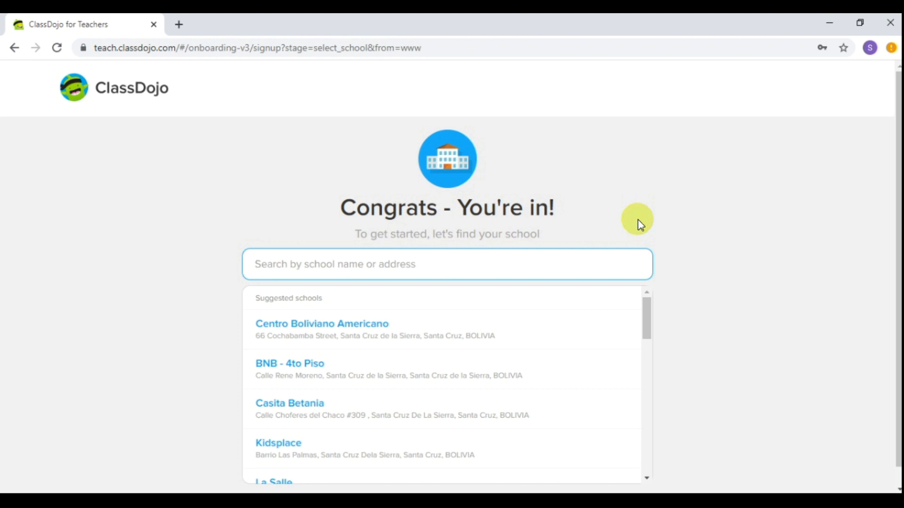
- Search the school list for Cambridge English Center Bolivia and choose to add it as a new school
mouse_move(650, 321)
mouse_down()
mouse_move(651, 463)
mouse_move(642, 313)
mouse_move(641, 334)
mouse_up()
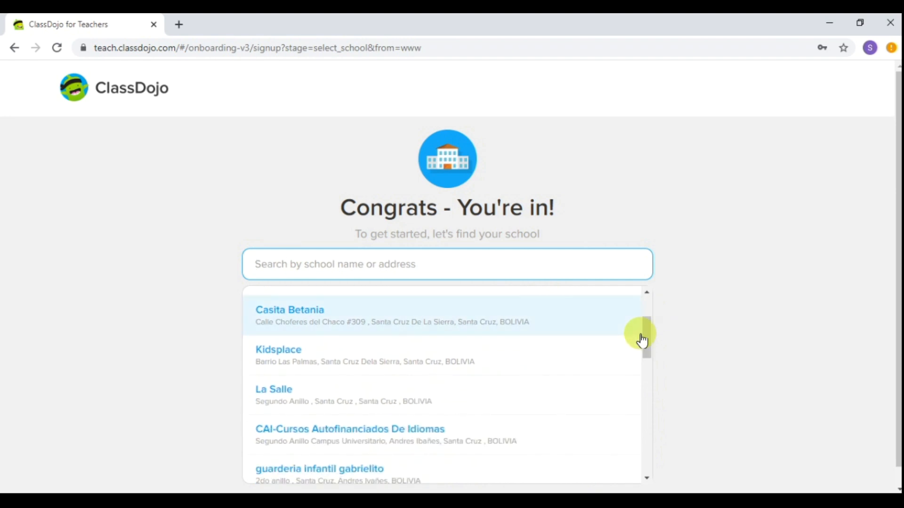
click(500, 271)
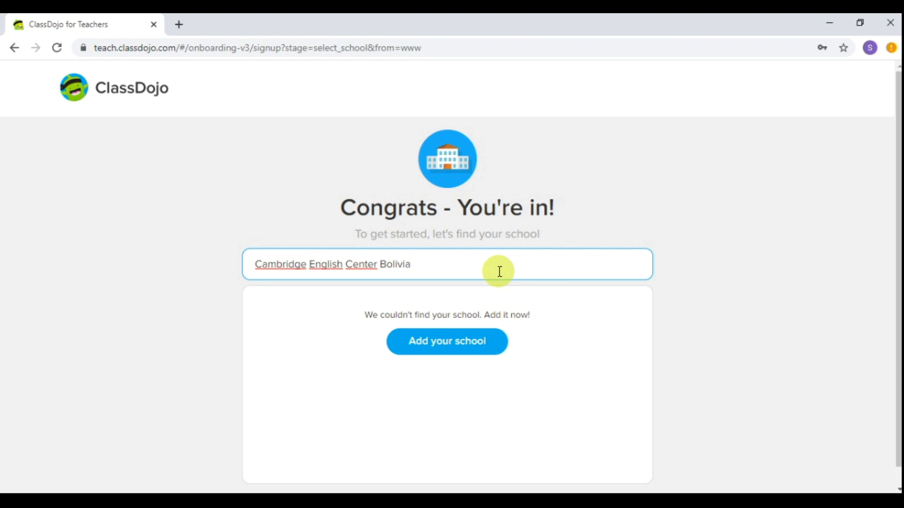
click(437, 347)
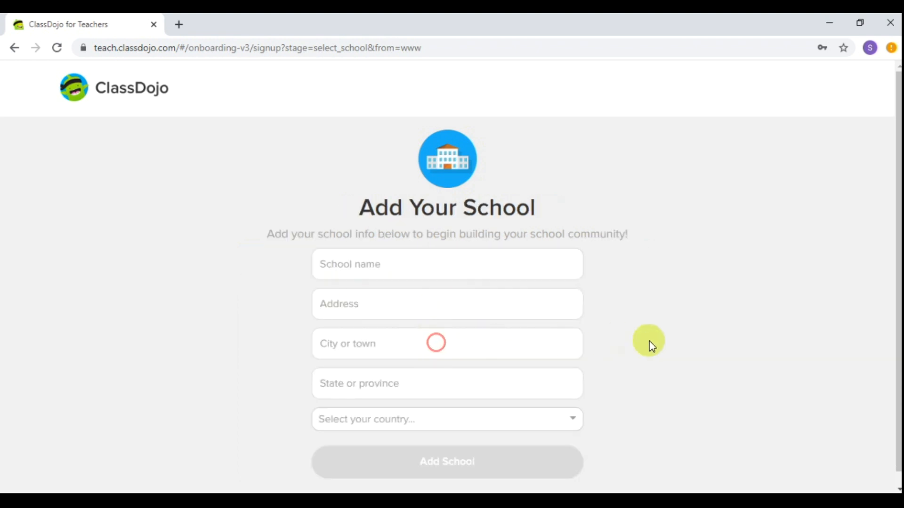
- Add the school Cambridge English Center with its street address, city, province and the country Bolivia, and join it
click(496, 270)
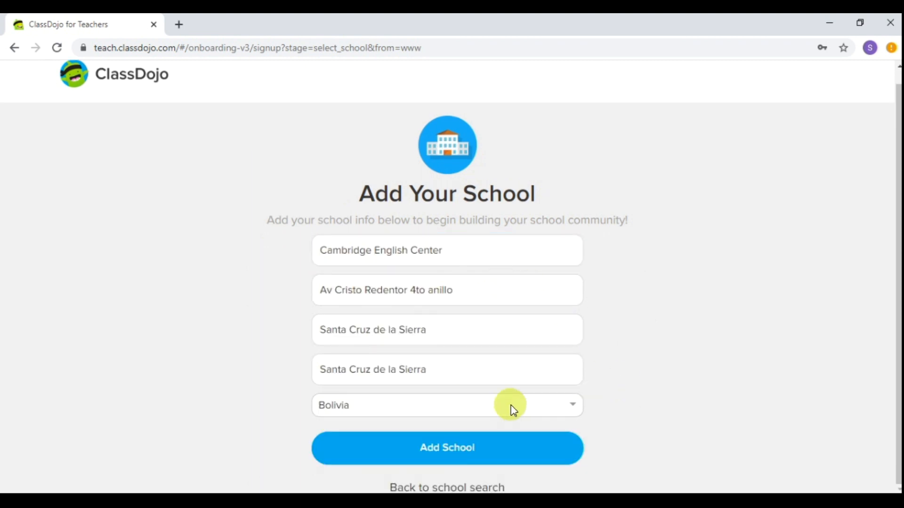
click(482, 455)
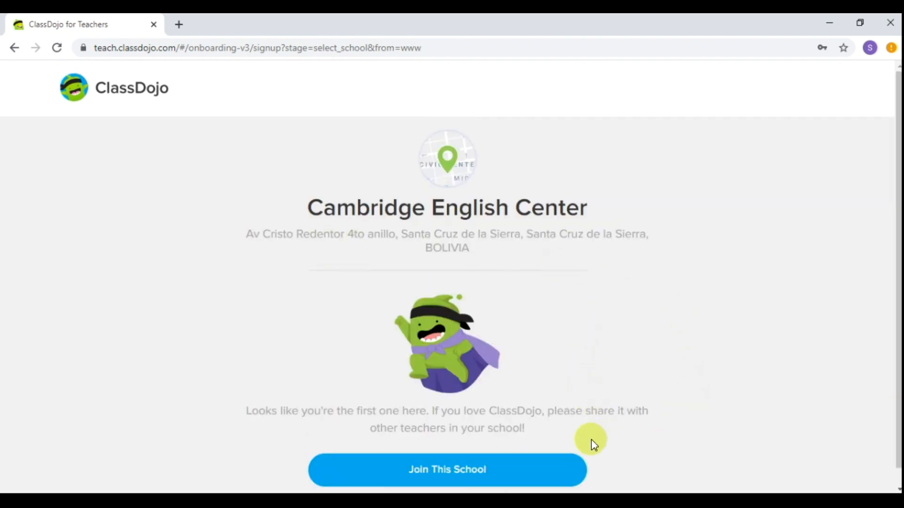
click(450, 470)
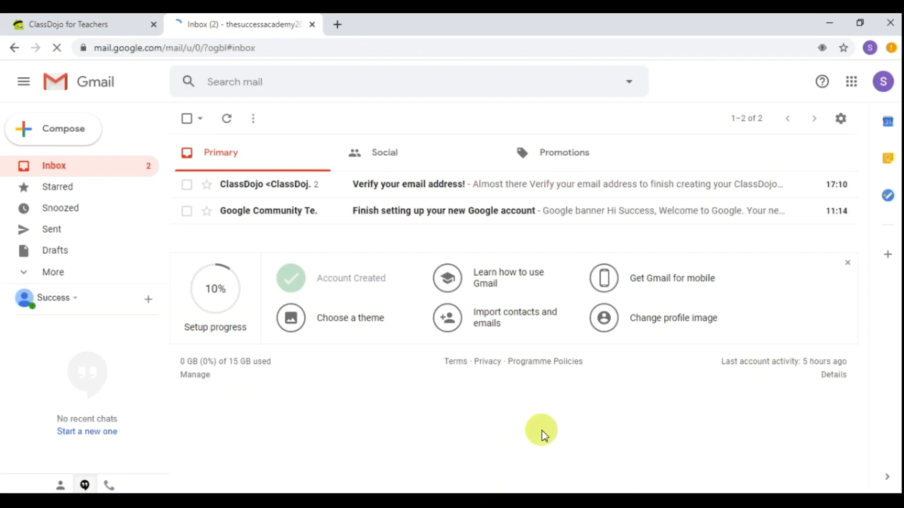
- Verify the account's e-mail address through the ClassDojo message in Gmail and continue to the teacher launchpad
click(422, 188)
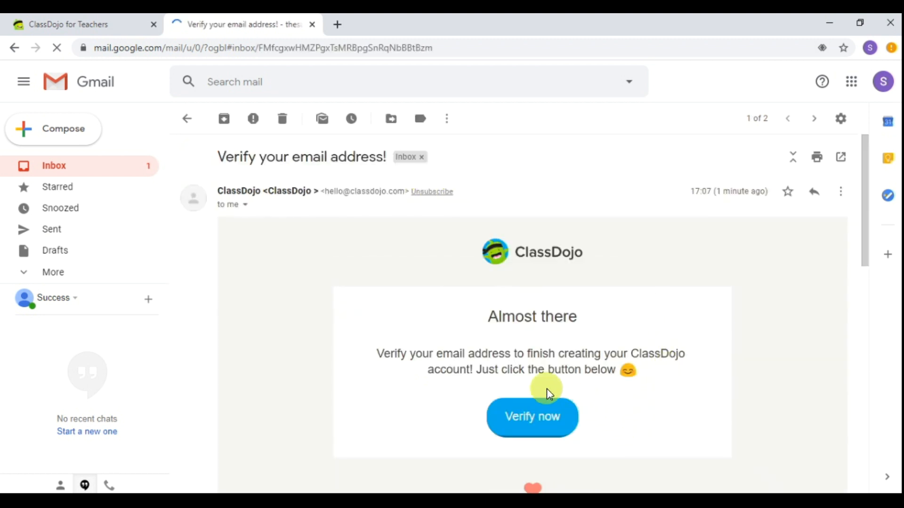
click(542, 416)
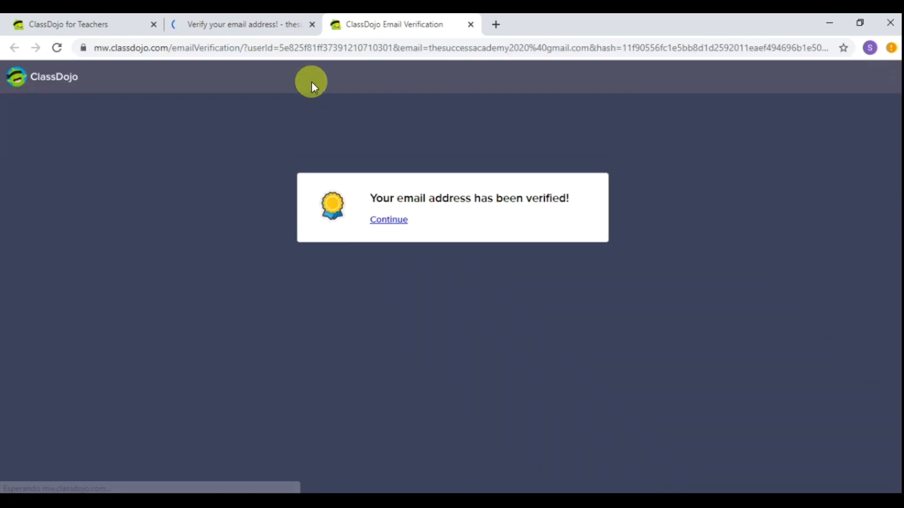
click(398, 220)
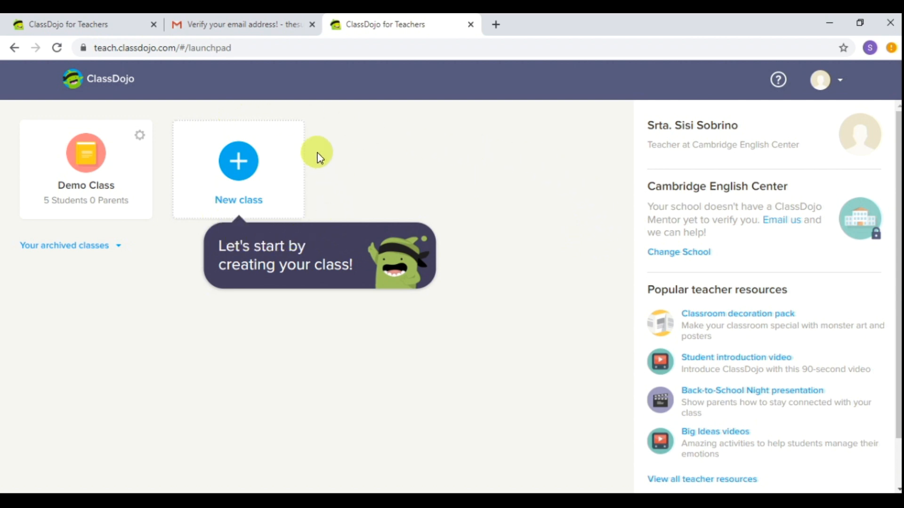
- Create a new class with the suggested class name, grade 3rd Grade and the sharing option Share all points with parents
click(236, 163)
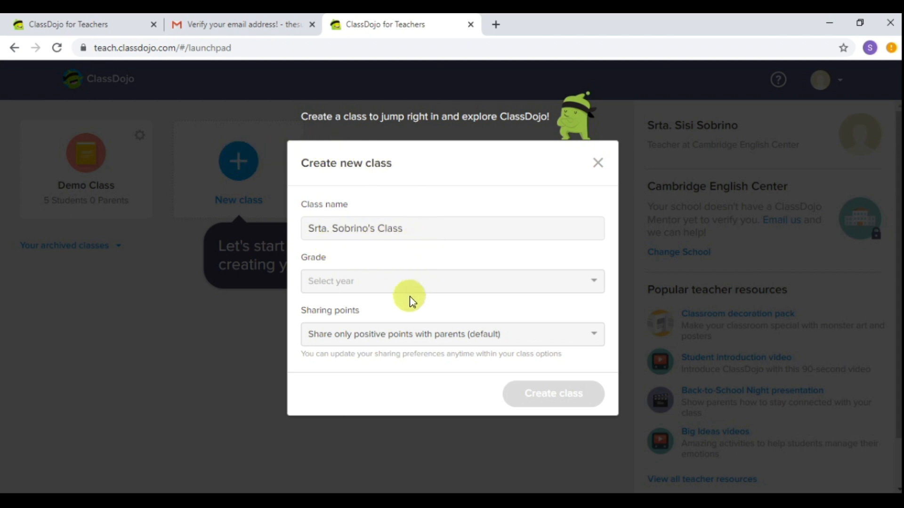
click(422, 229)
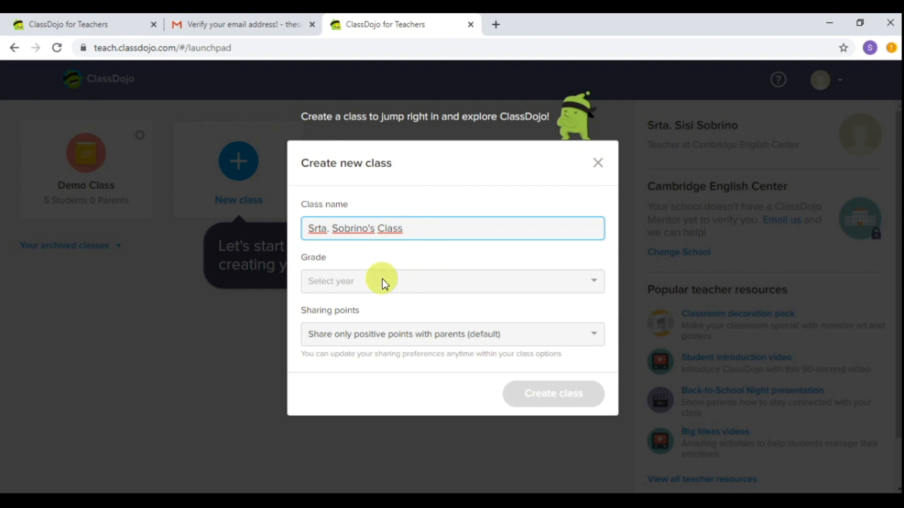
click(329, 286)
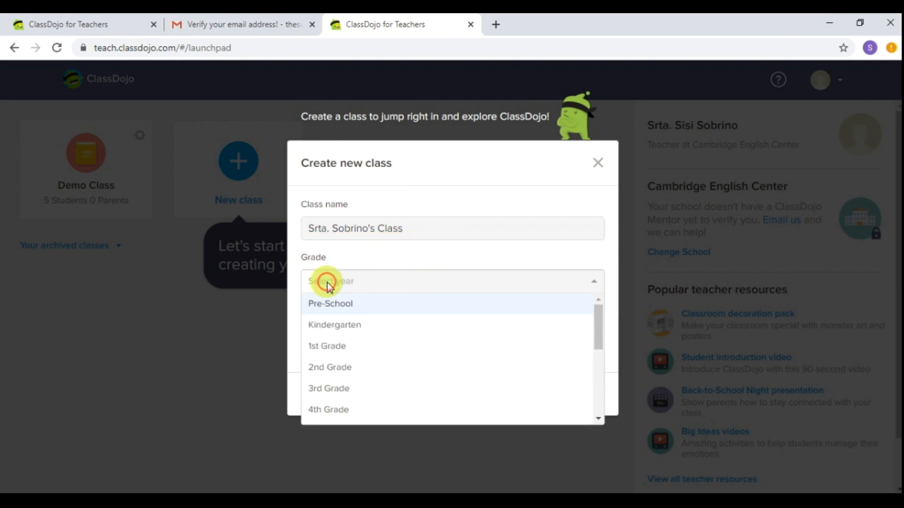
click(598, 420)
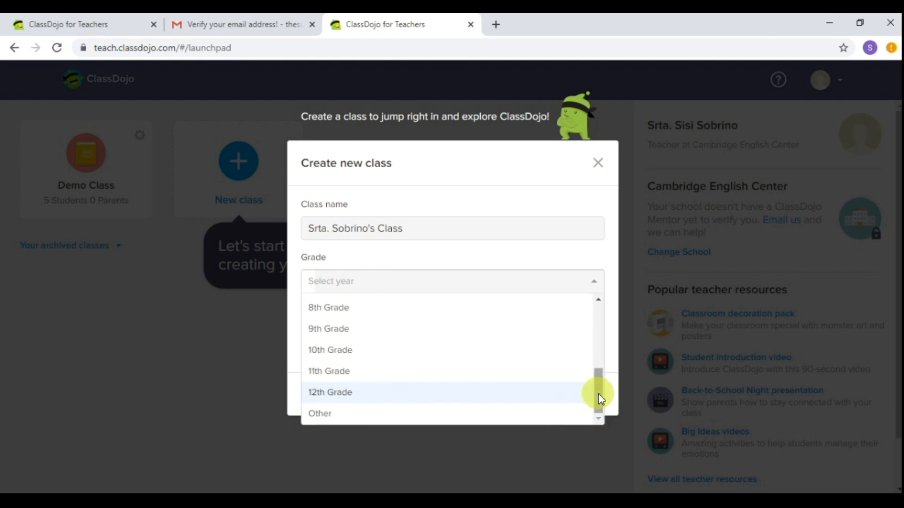
drag(598, 395, 597, 347)
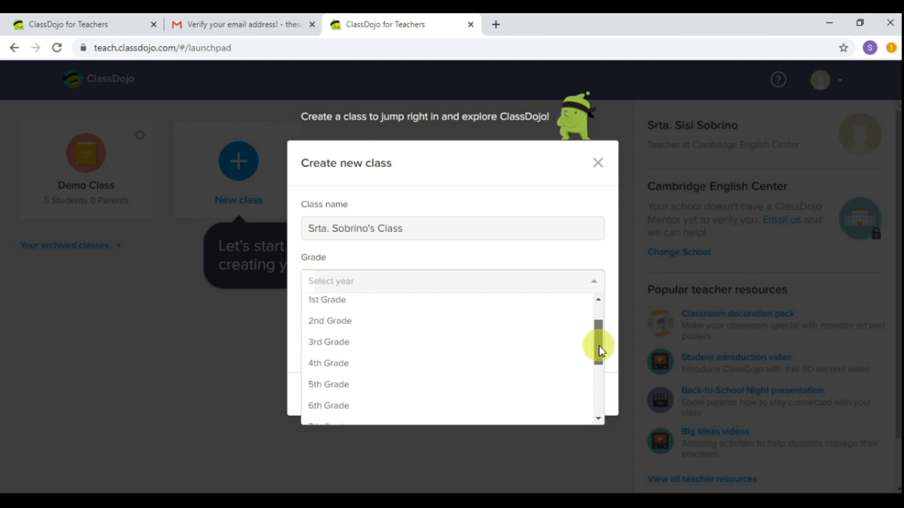
click(342, 347)
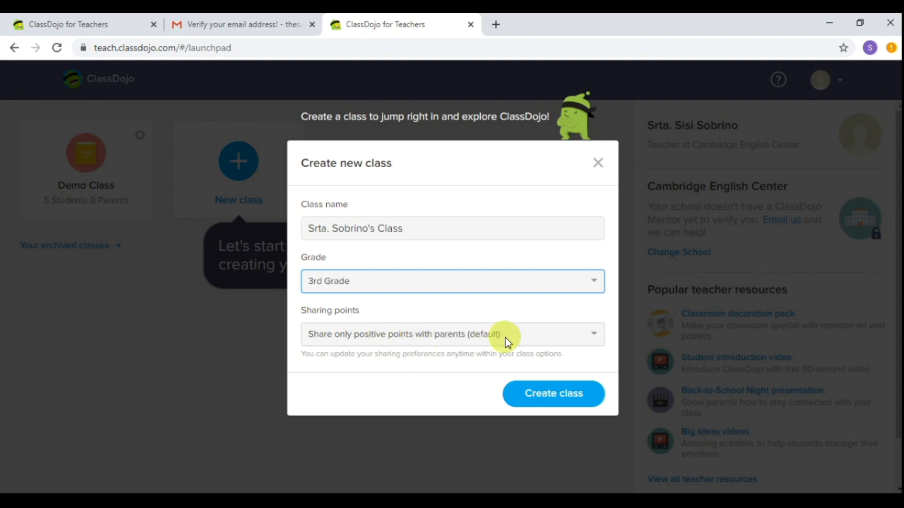
click(544, 343)
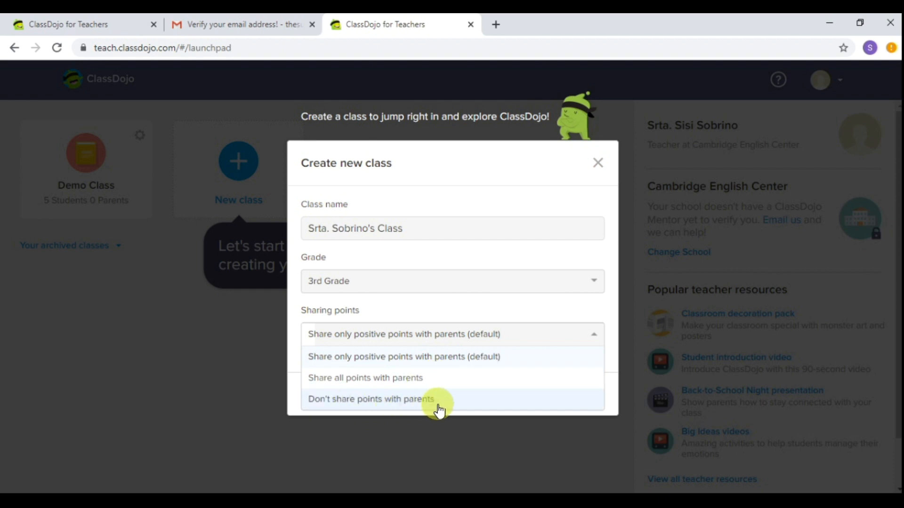
click(439, 378)
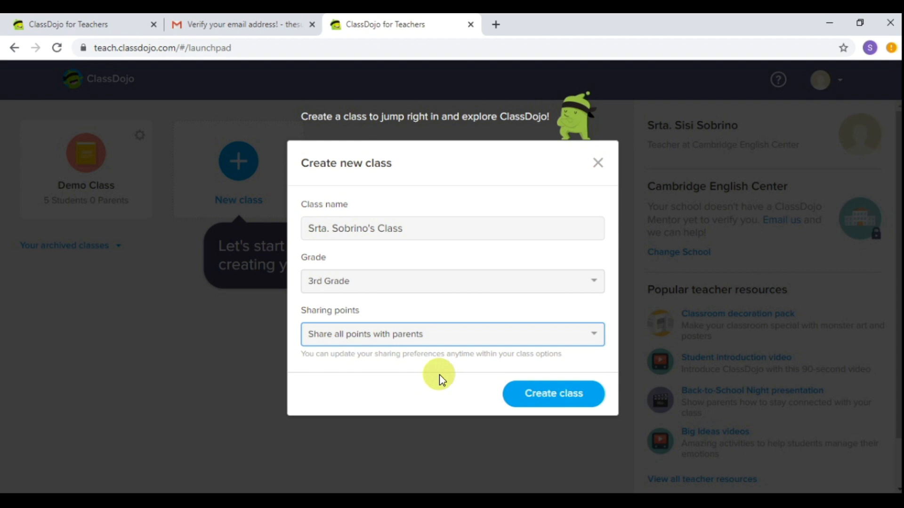
click(567, 401)
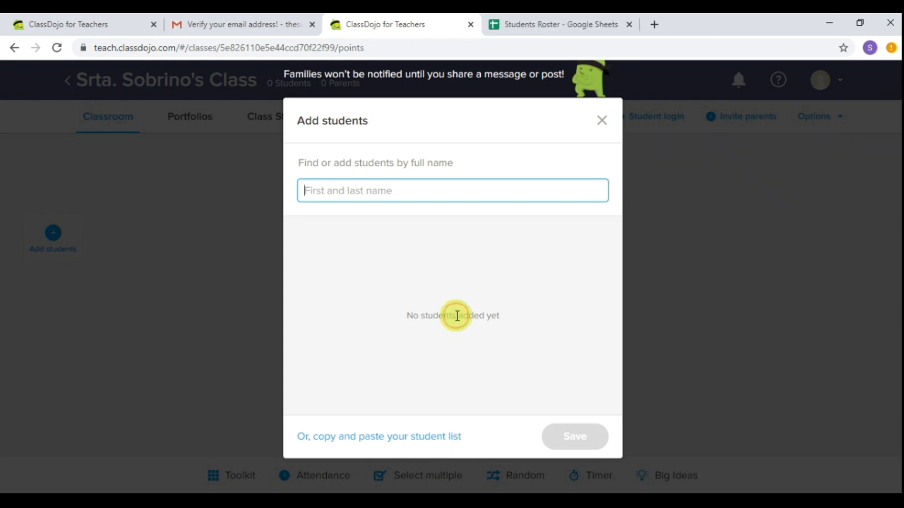
- Choose to import a pasted student list from Excel, and copy the names in C4:D6 of the Students Roster Google Sheet
click(395, 436)
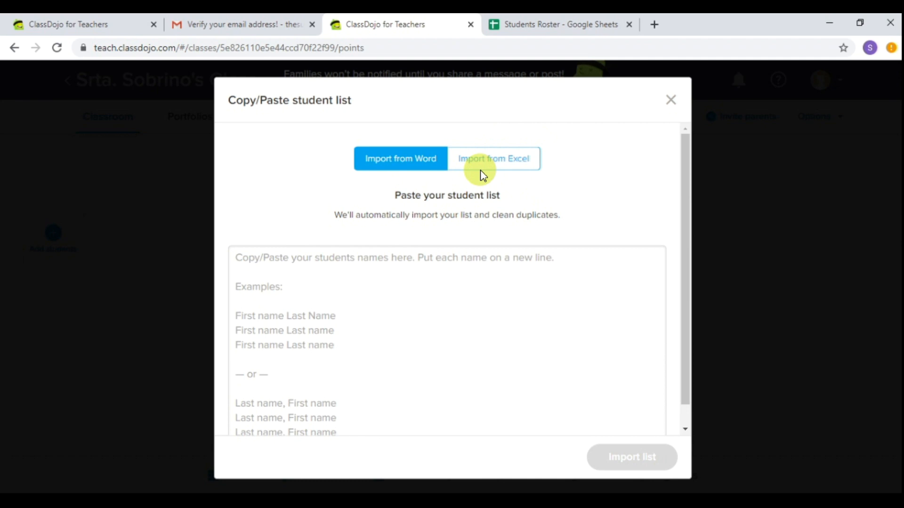
click(517, 168)
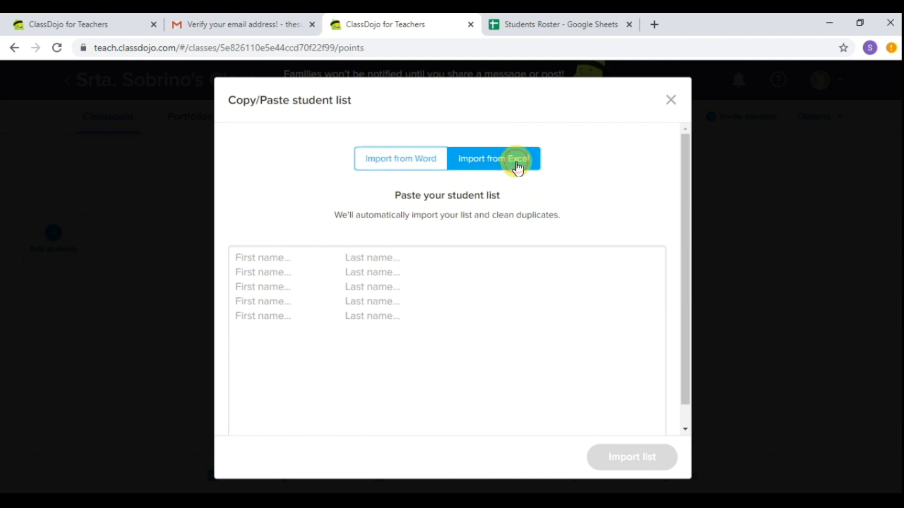
click(544, 29)
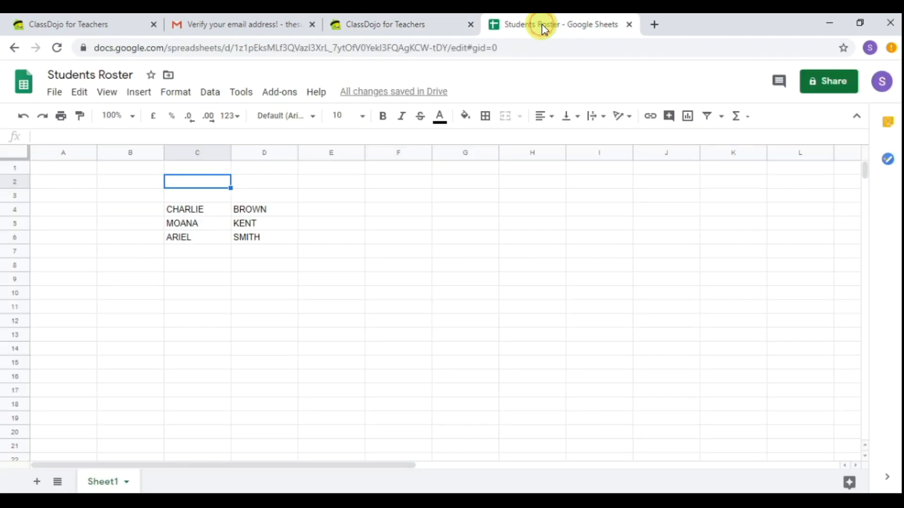
click(190, 213)
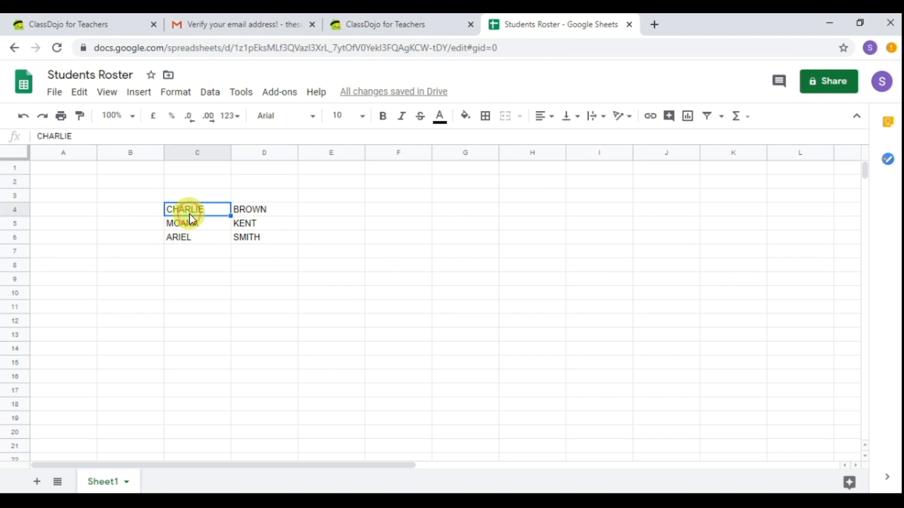
key(shift+Right)
key(shift+Down)
key(shift+Down)
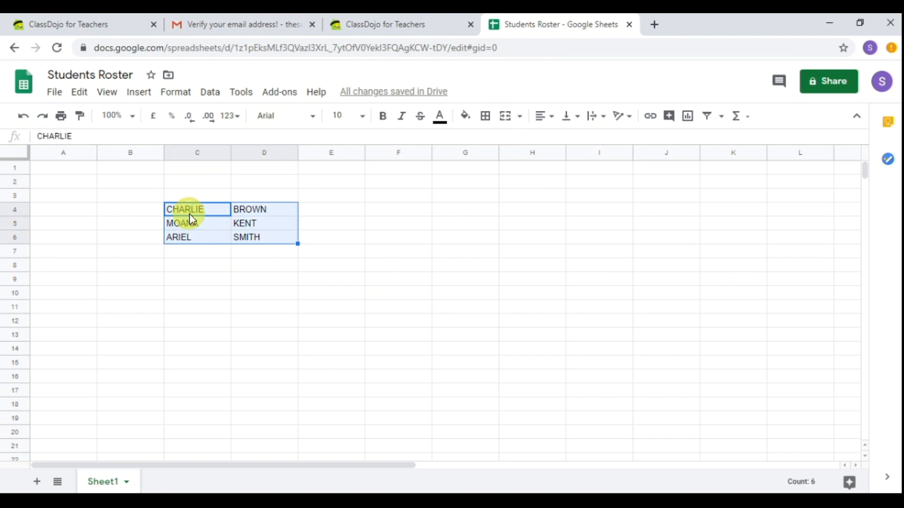
key(ctrl+c)
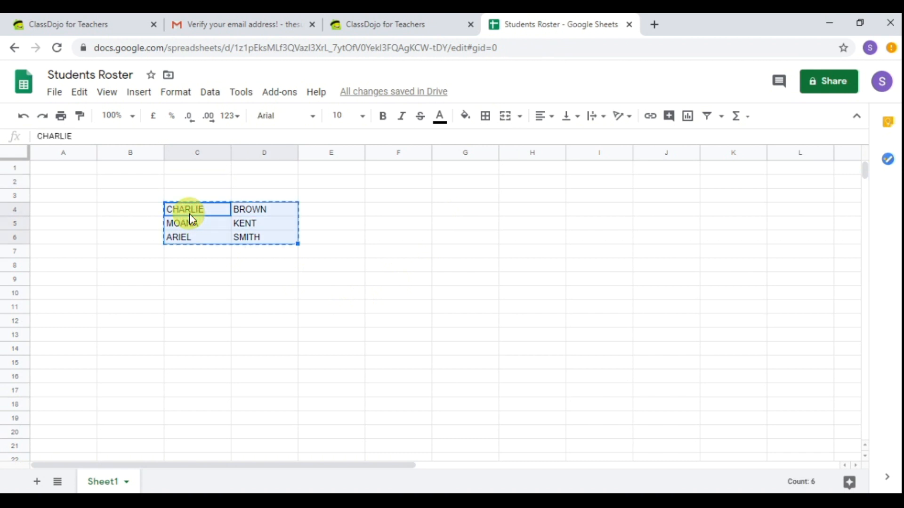
- Paste the copied student names into ClassDojo's Excel import box and import the list
click(373, 30)
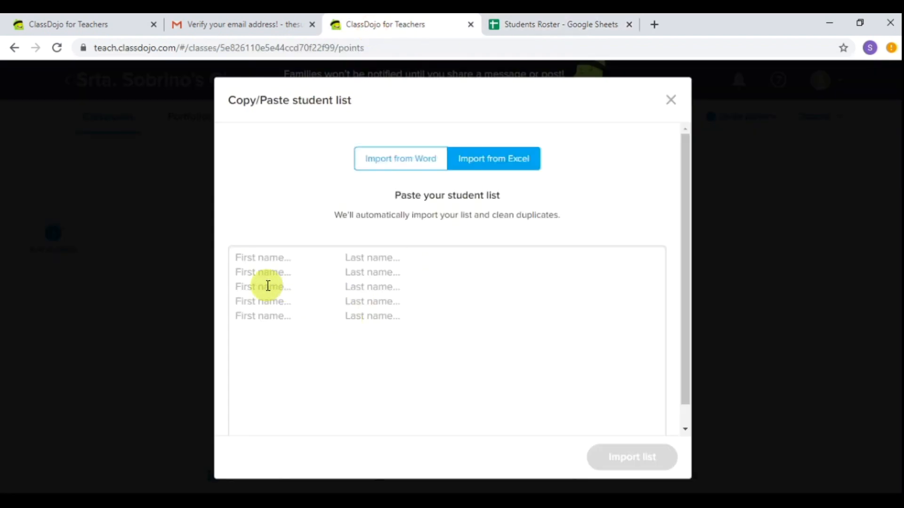
click(269, 254)
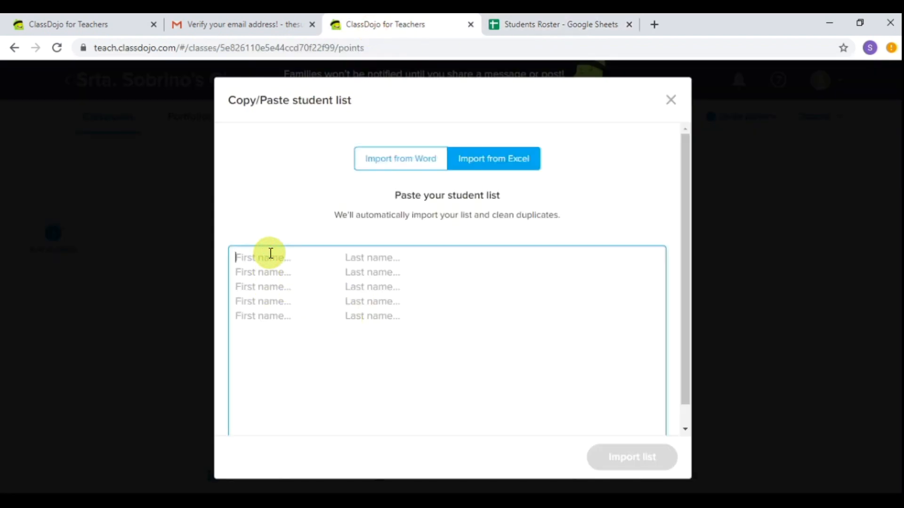
key(ctrl+v)
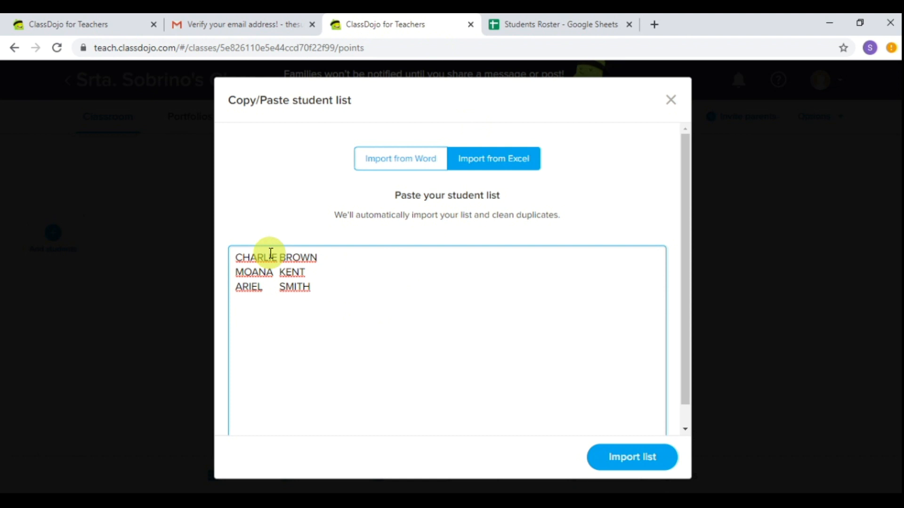
click(652, 465)
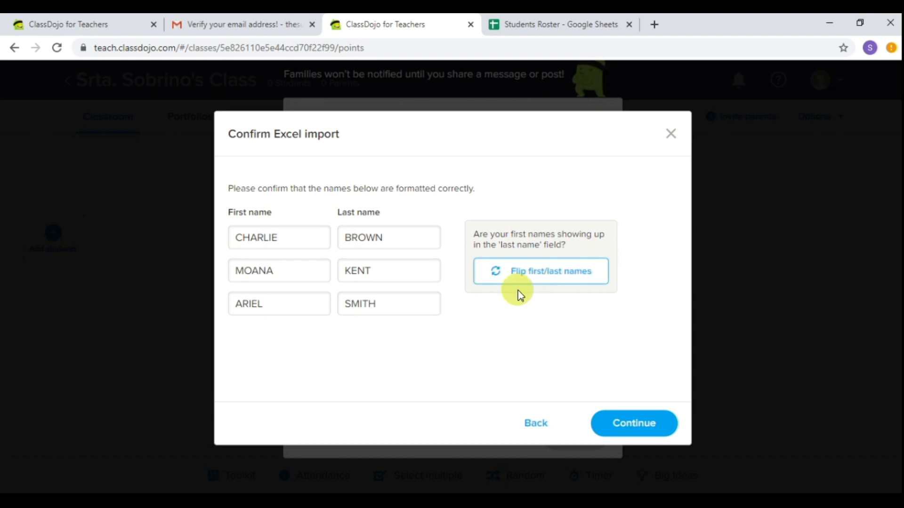
- Flip the first and last names of the imported students, confirm the import and save them to the class
click(588, 280)
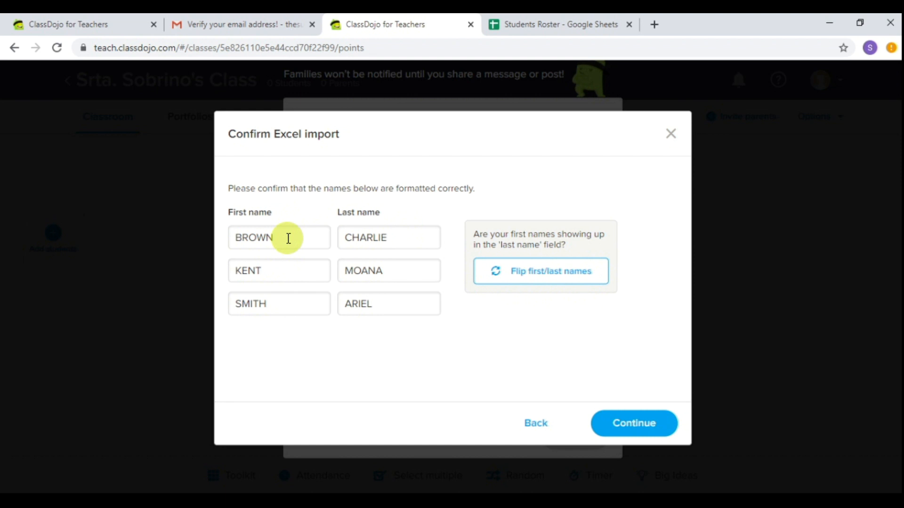
click(637, 429)
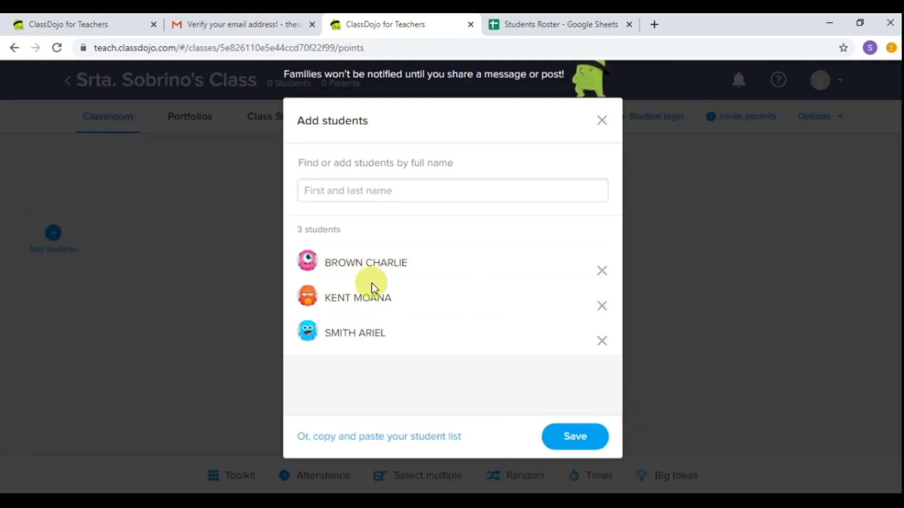
click(565, 442)
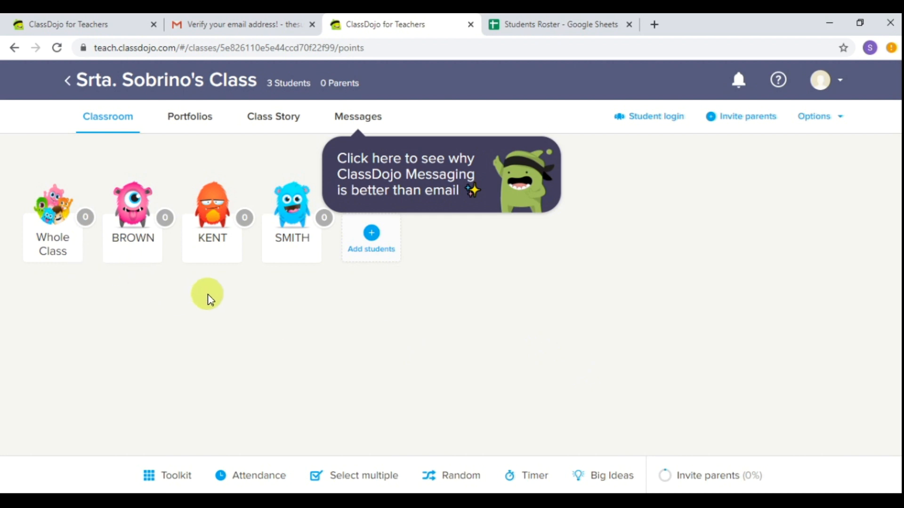
- Download the parent invites for all parents in English (US) and open the PDF to review a student's invitation page with its parent instructions
click(746, 120)
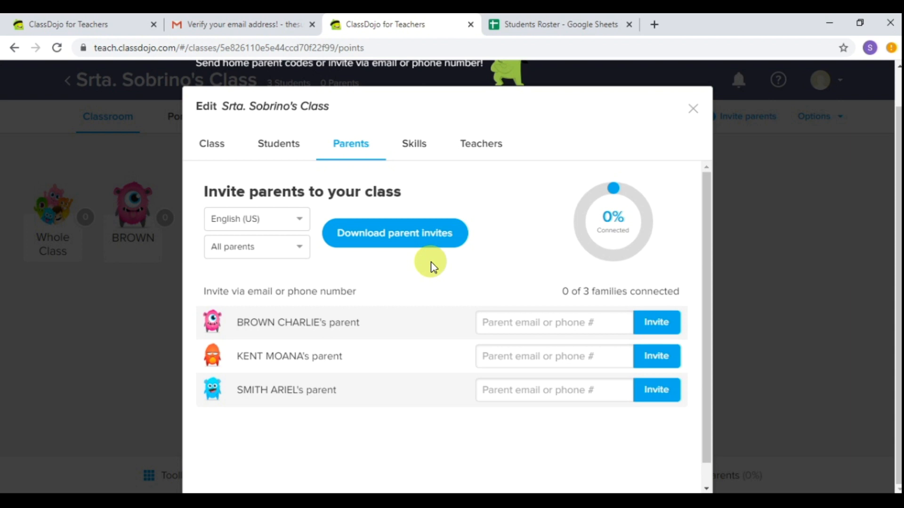
click(412, 238)
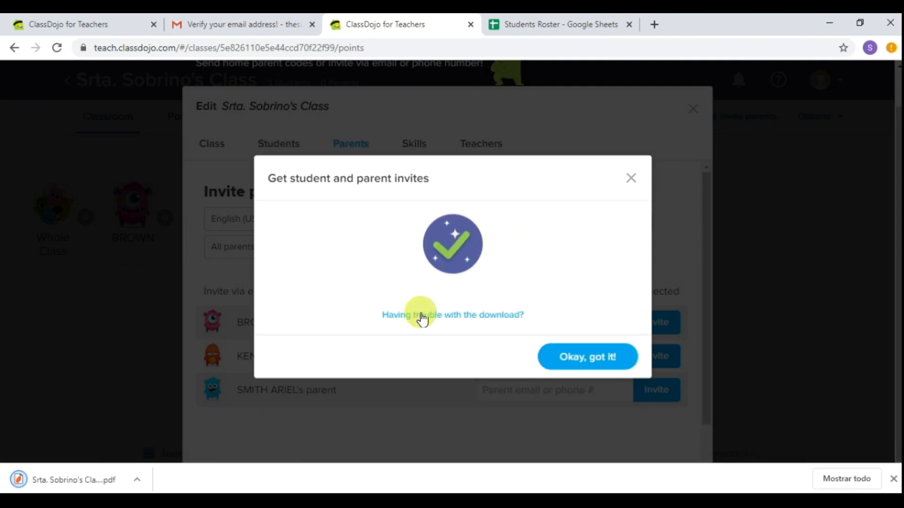
click(589, 365)
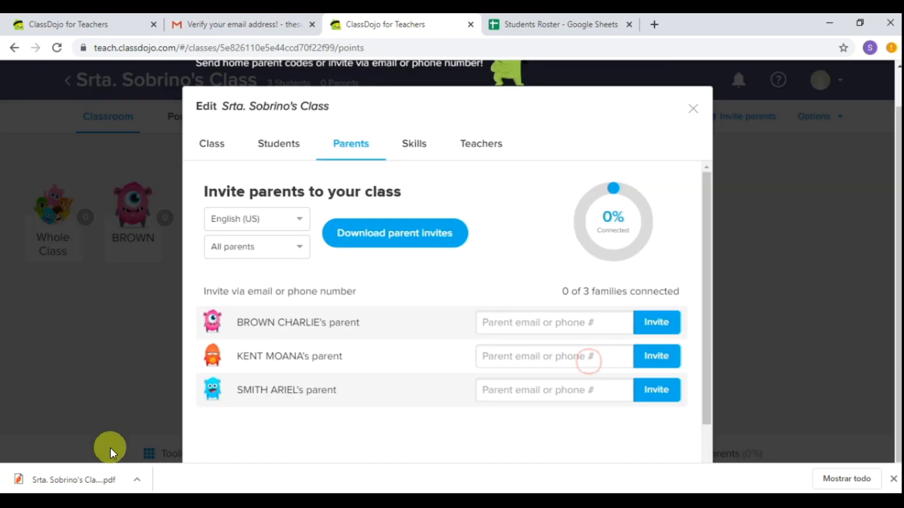
click(94, 475)
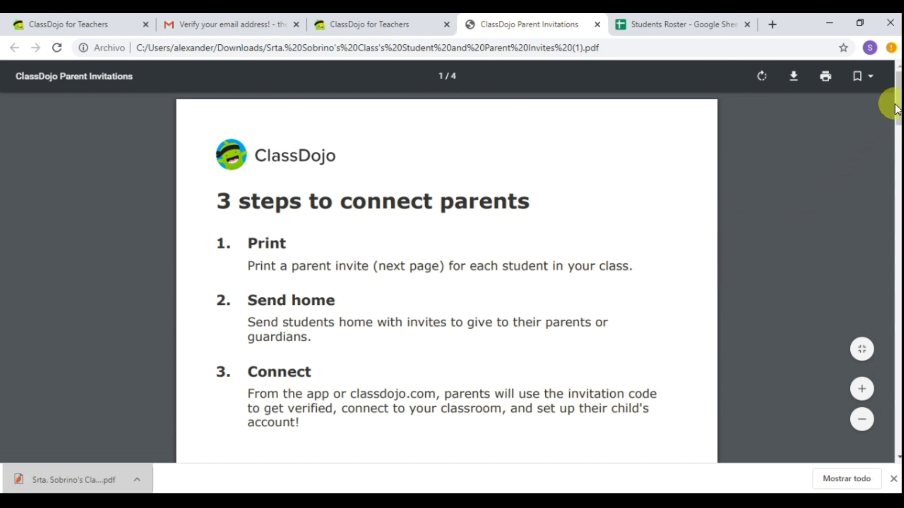
scroll(895, 108, down, 10)
scroll(896, 108, down, 3)
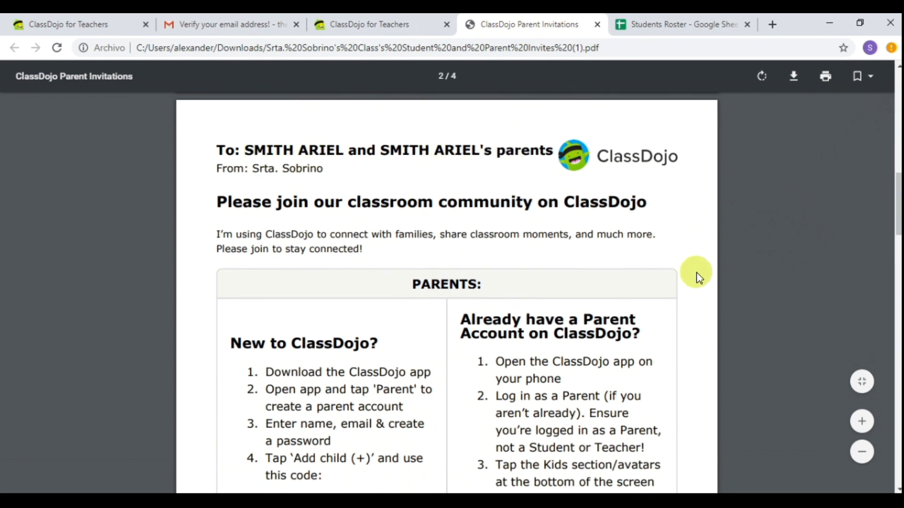
scroll(895, 213, down, 2)
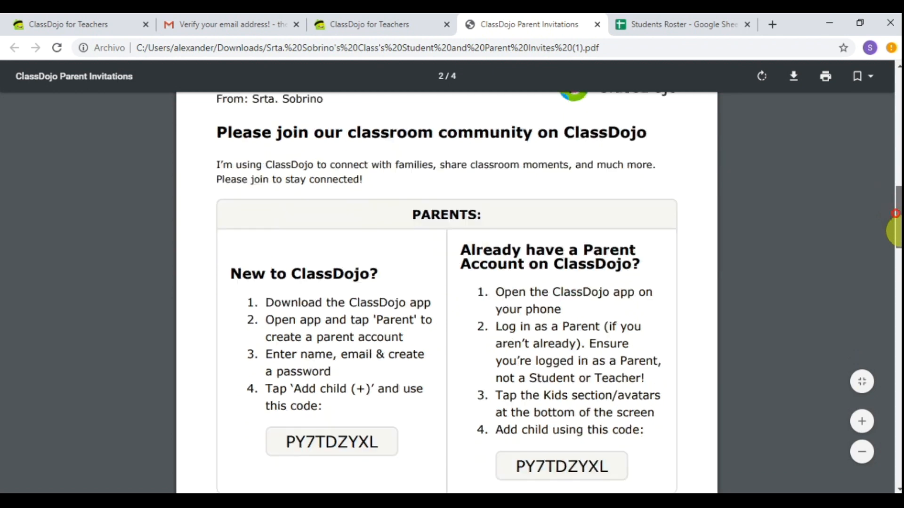
scroll(895, 213, down, 1)
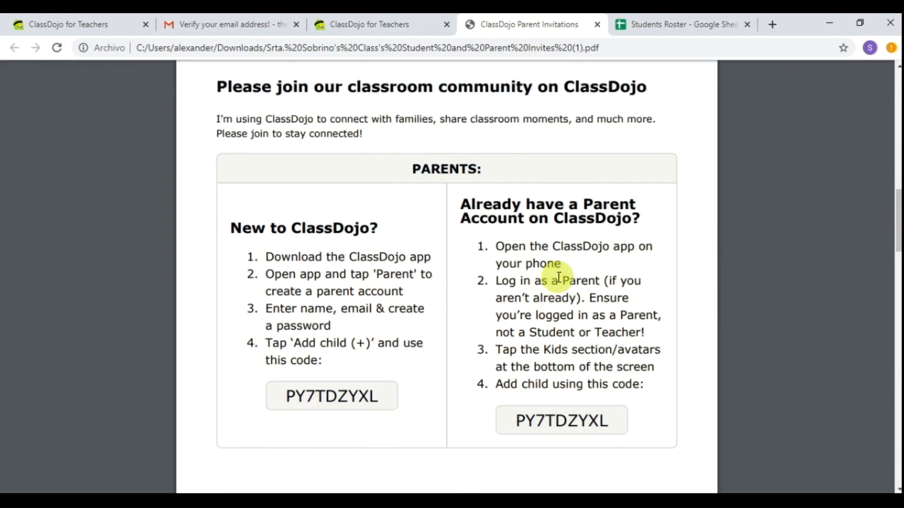
- Return to the class's parent invitations and invite the first listed student's parent by e-mail
click(404, 26)
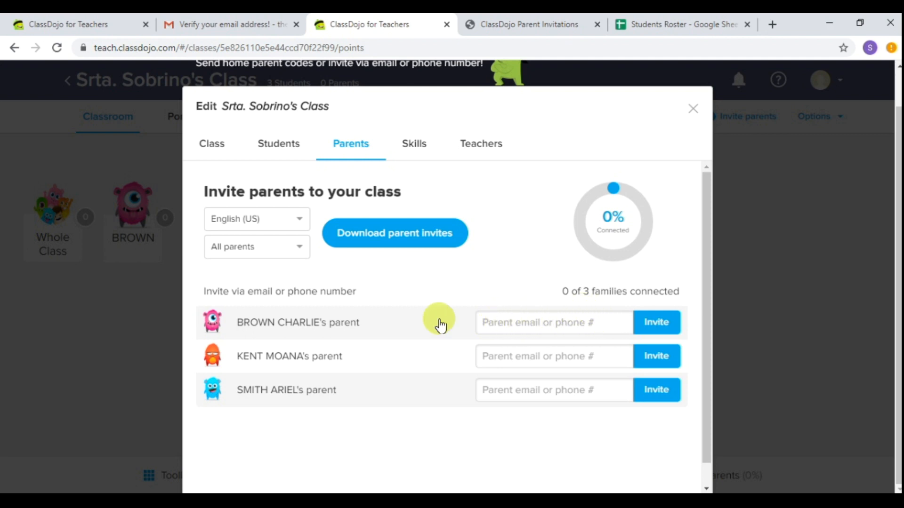
click(548, 324)
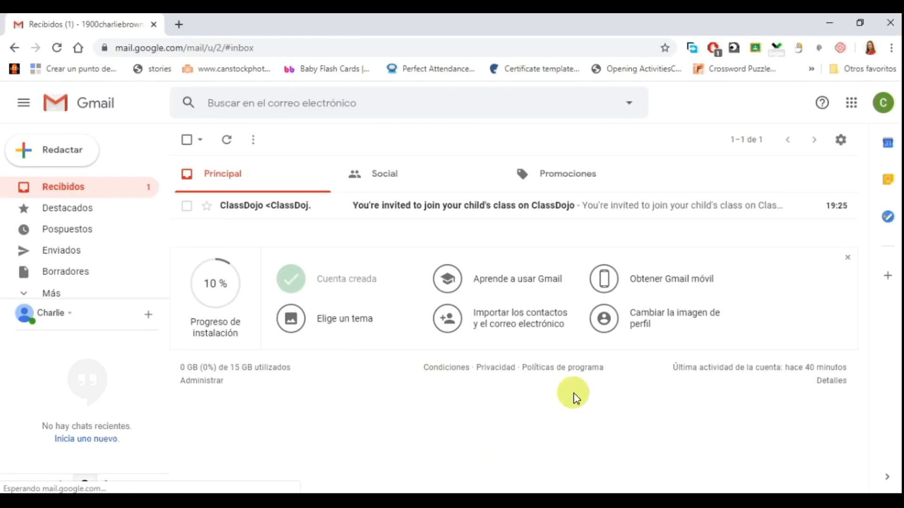
- Open the ClassDojo invitation in the parent's Gmail inbox, follow its class link and confirm being the student's parent
click(471, 216)
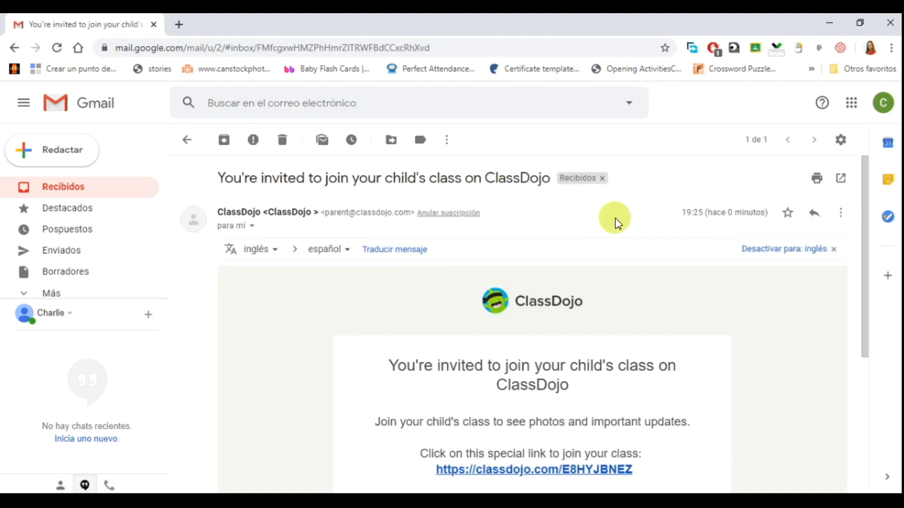
scroll(700, 413, down, 3)
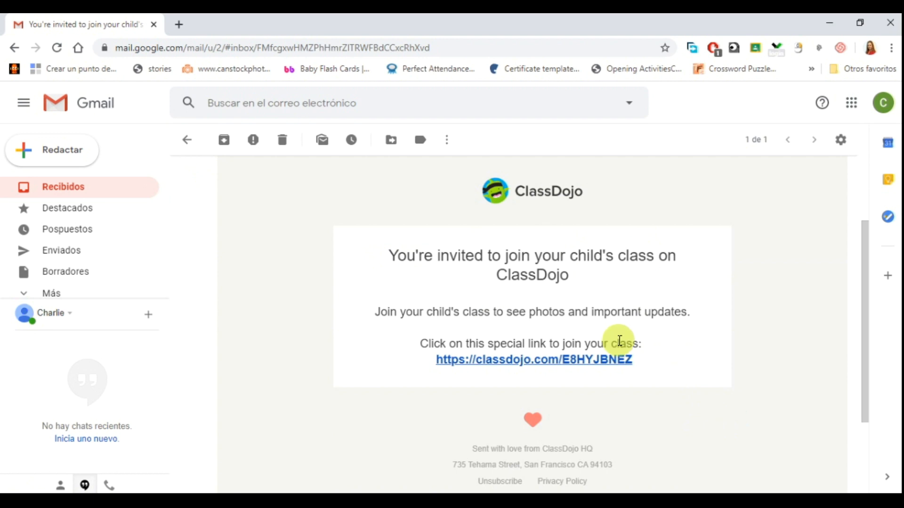
click(606, 368)
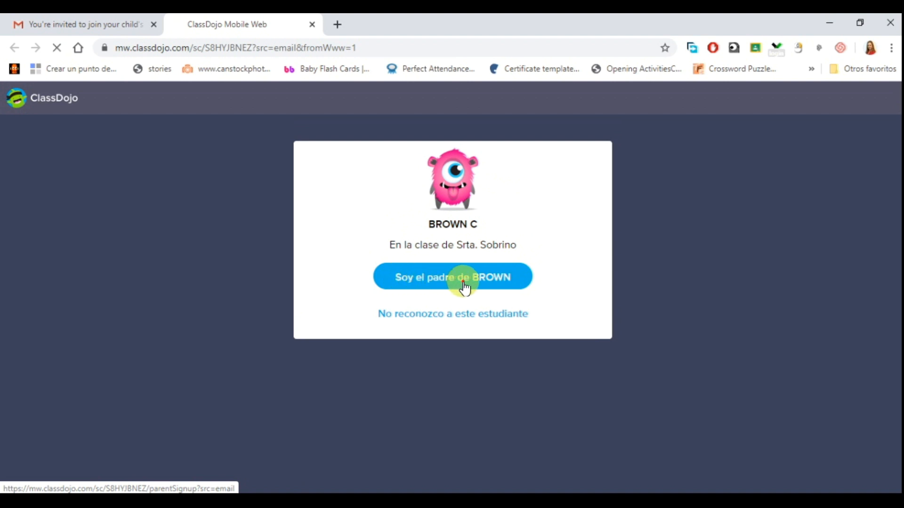
click(464, 287)
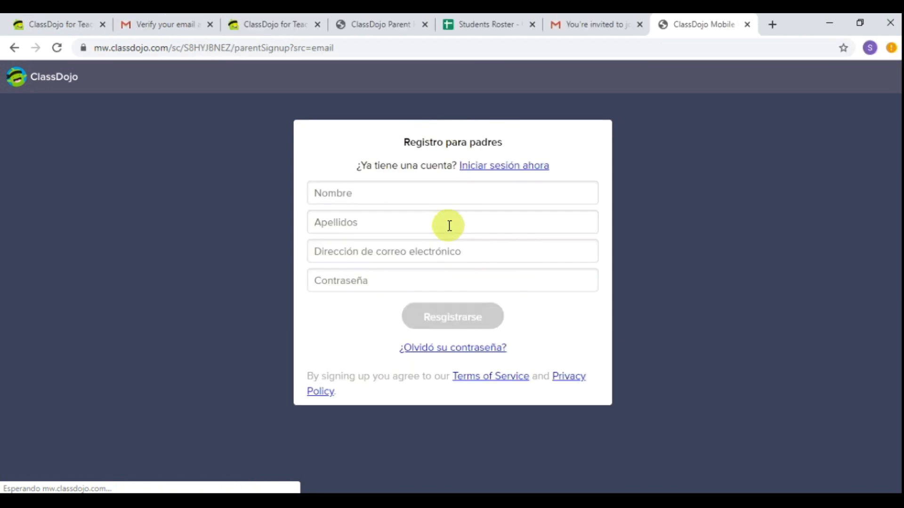
- Sign up for the parent account with the parent's first name, surname, e-mail address and password
click(420, 196)
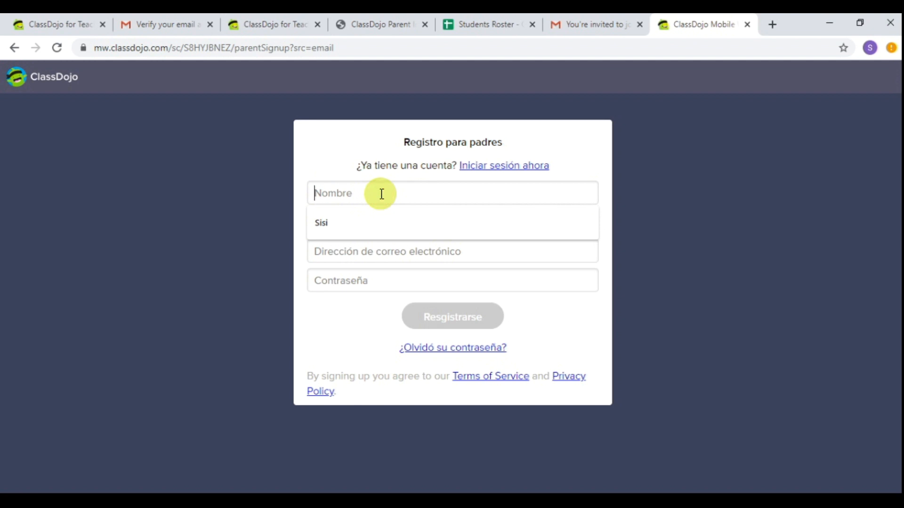
text(Charlie)
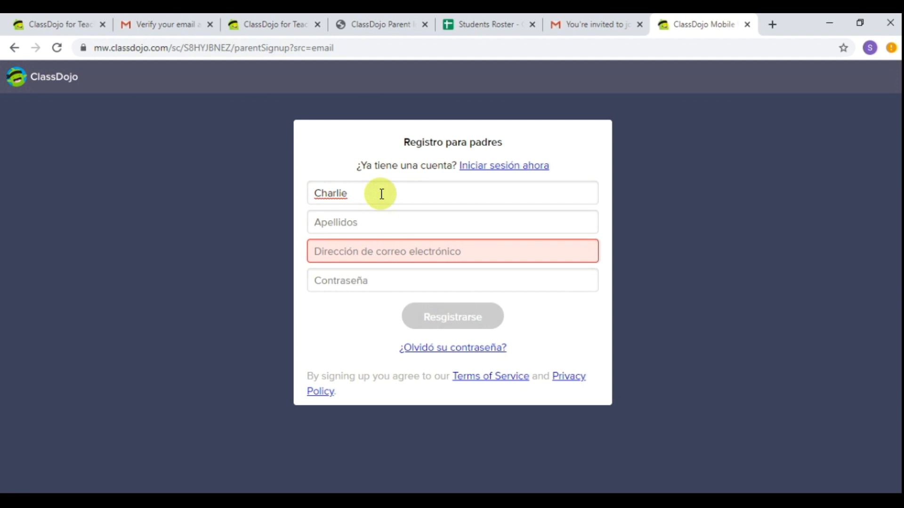
key(Tab)
text(Br)
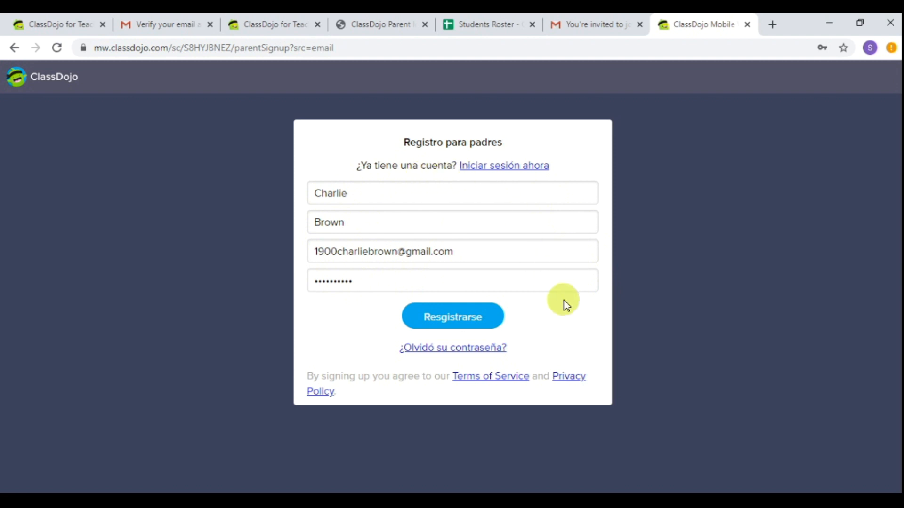
click(461, 318)
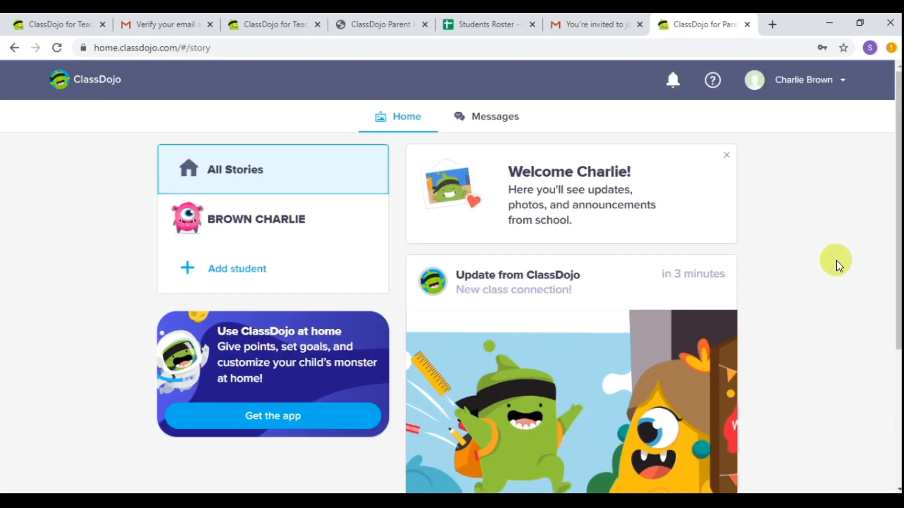
- Send the teacher the message "Hello, thanks for making me part of the class" and return to the parent home page
click(486, 126)
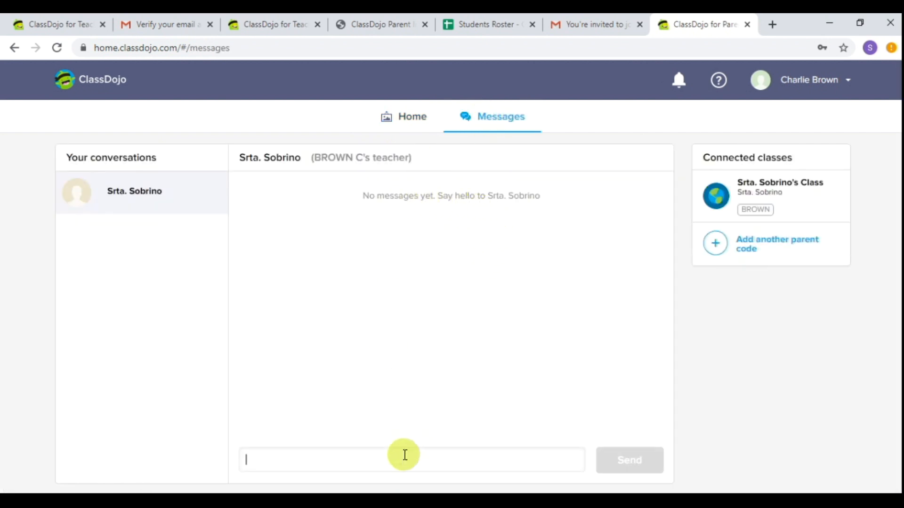
text(He)
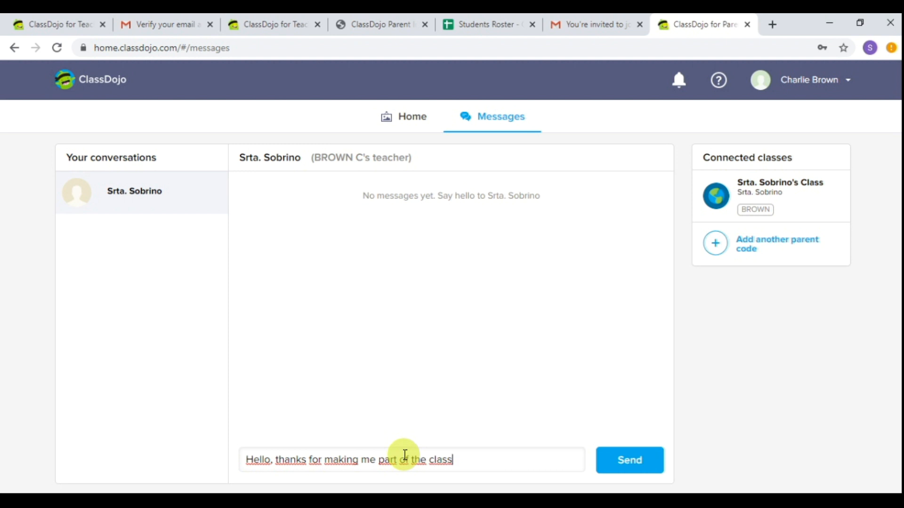
click(637, 469)
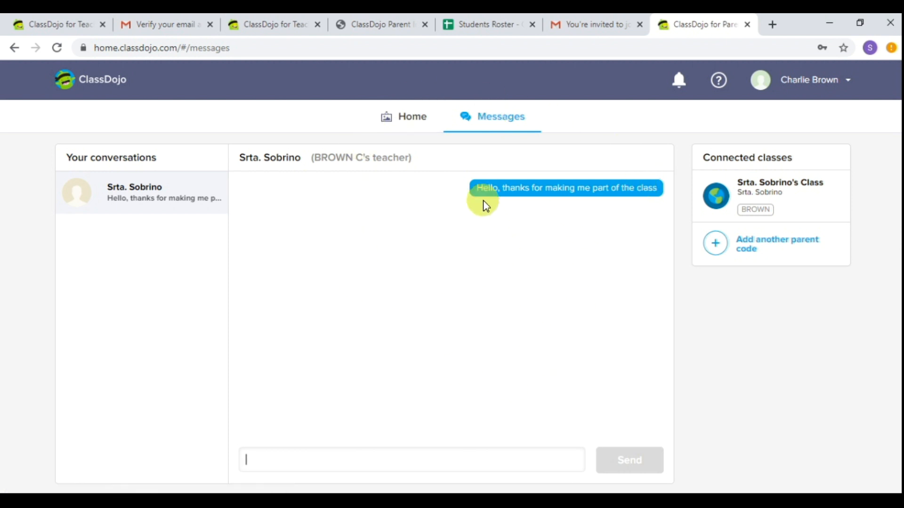
click(400, 120)
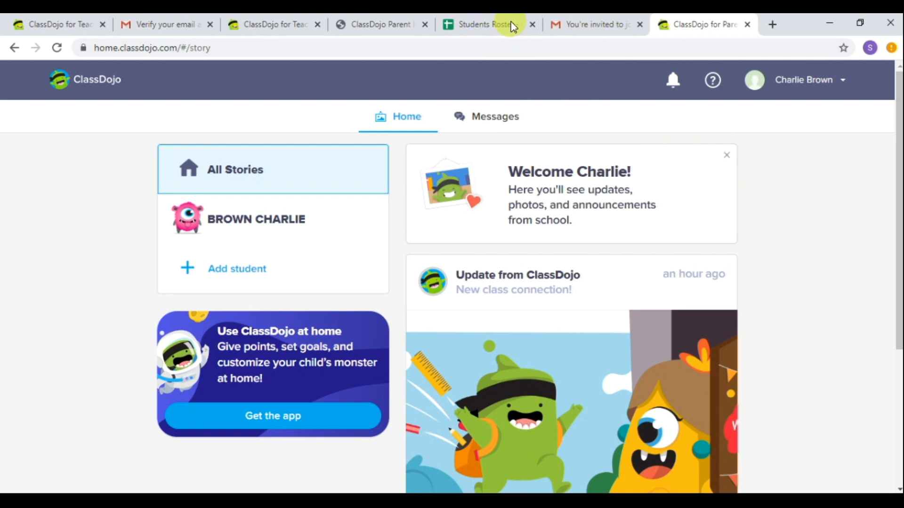
- Close the Students Roster and parent invitations pages, and read the parent's new message in the teacher account's class messages
click(533, 24)
click(428, 24)
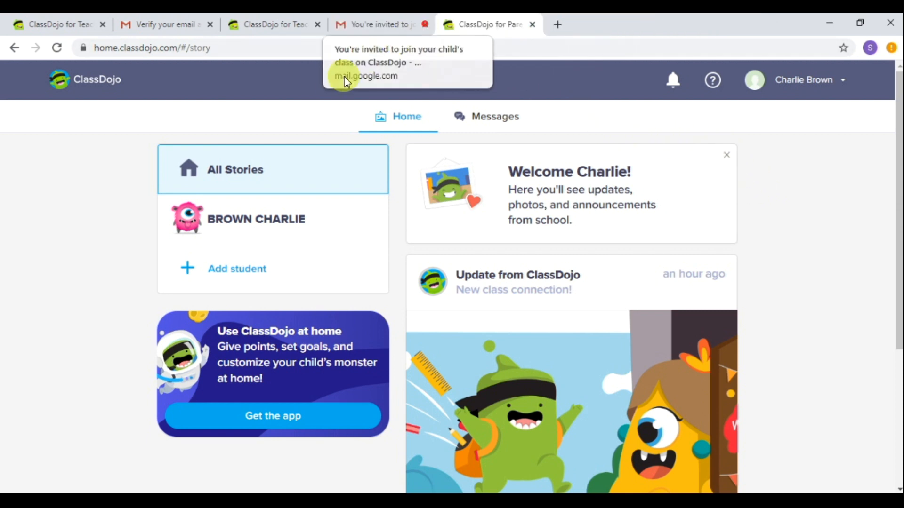
click(280, 25)
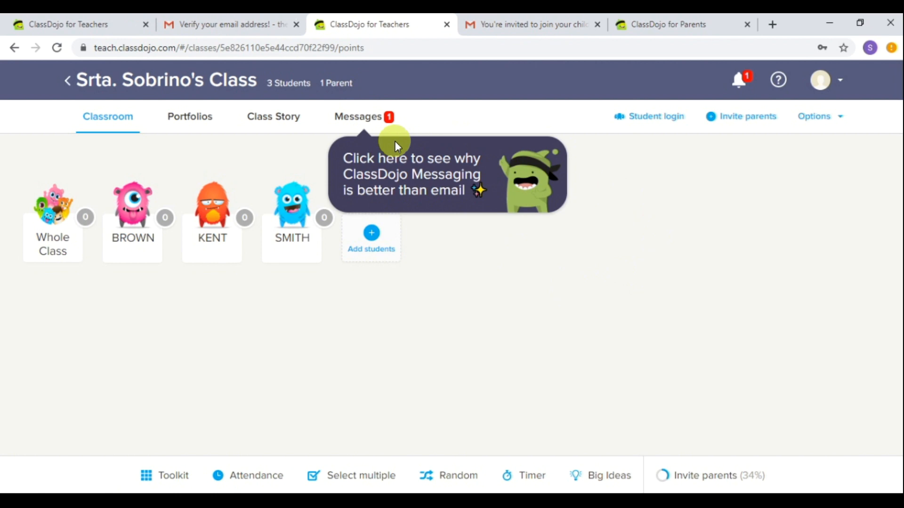
click(353, 133)
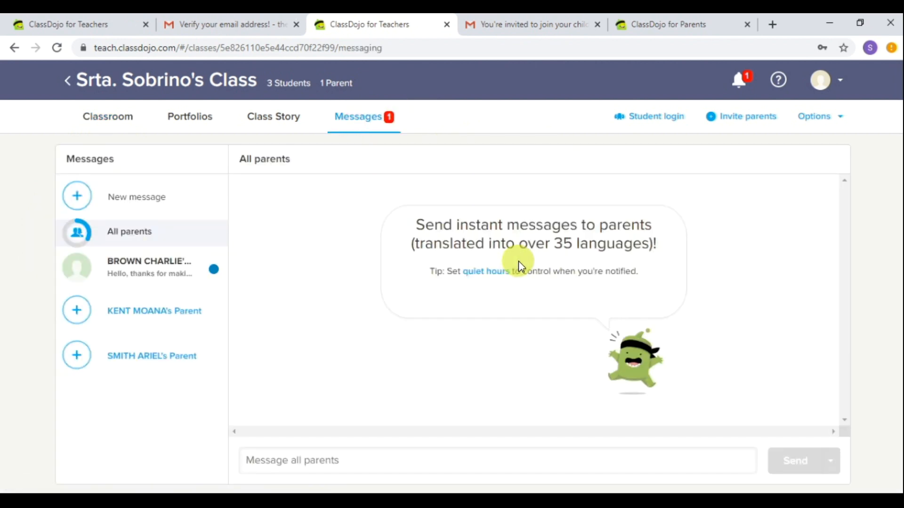
click(151, 274)
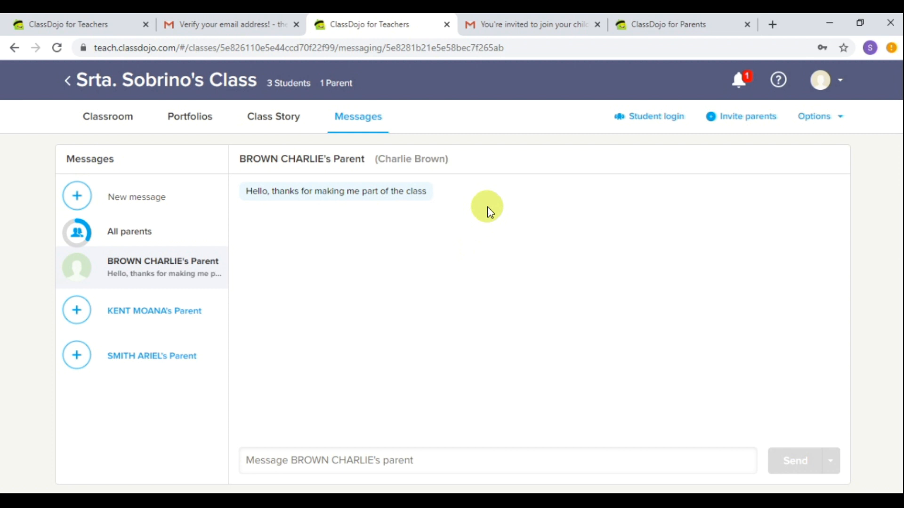
- Open the classroom toolkit from the class's Classroom page and view the Timer's preset durations, returning to the toolkit
click(123, 125)
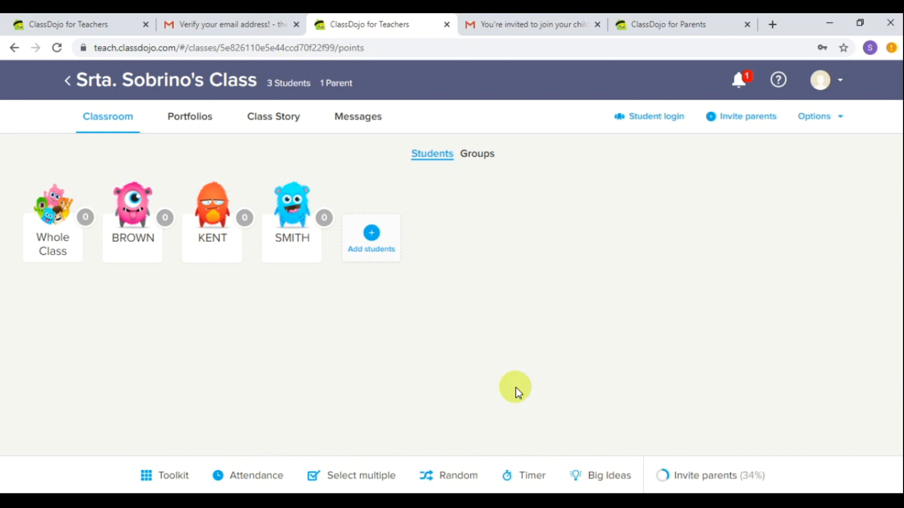
click(175, 480)
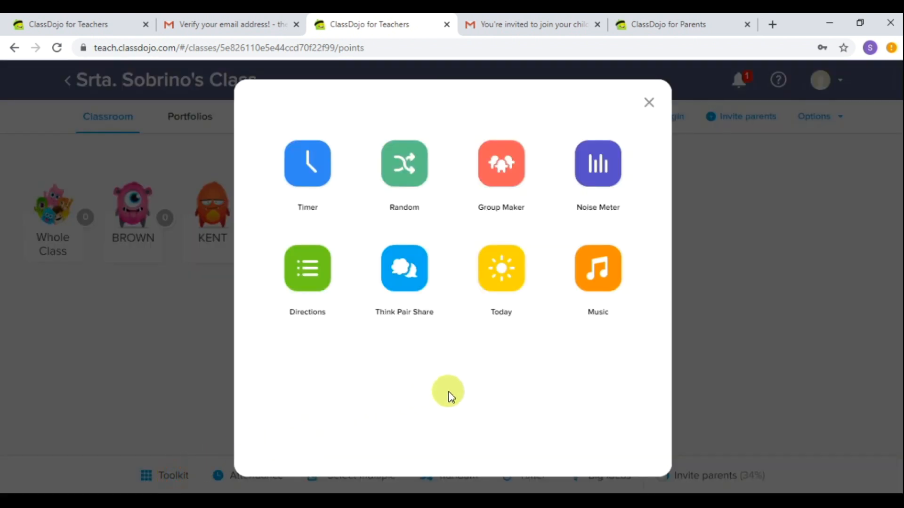
click(307, 167)
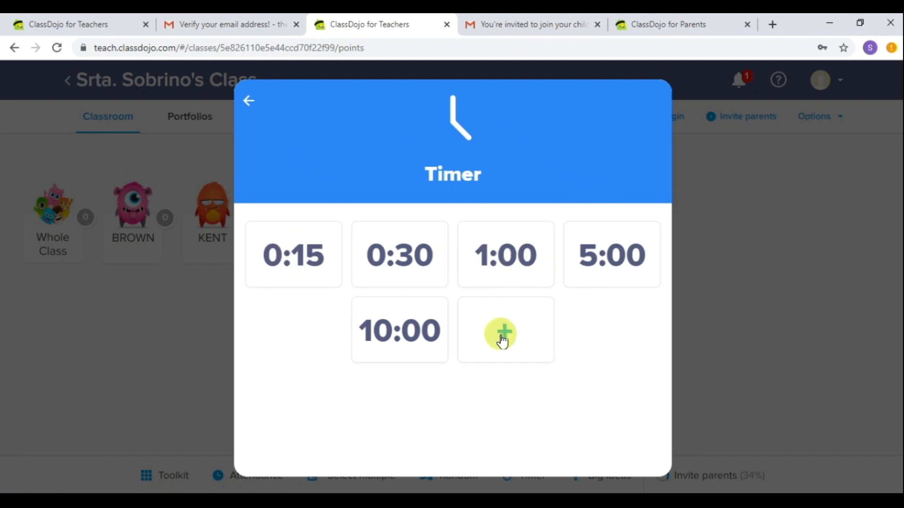
click(249, 107)
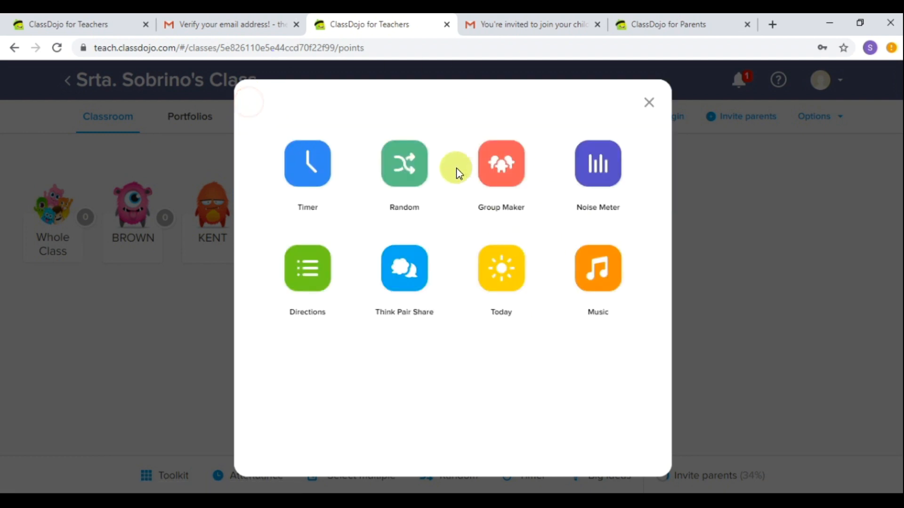
- Pick a random student with the toolkit's Random tool, pick again, and close the tool
click(409, 164)
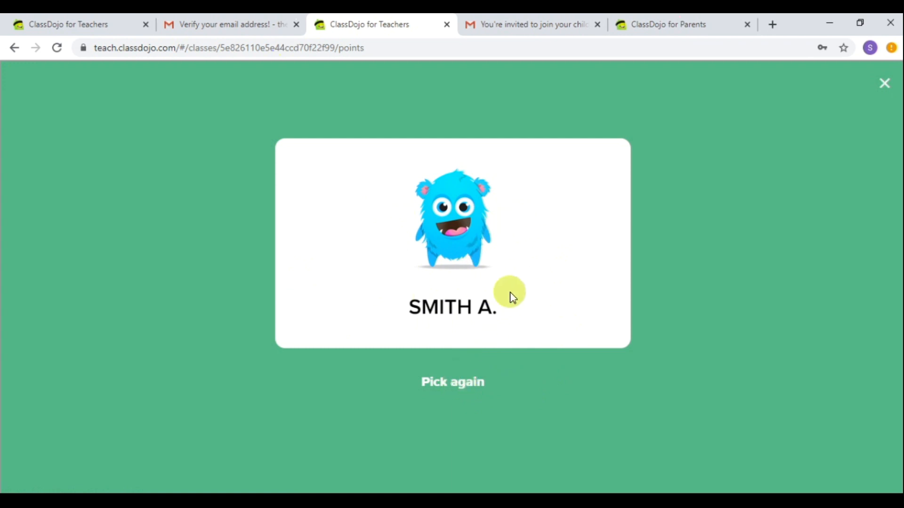
click(453, 384)
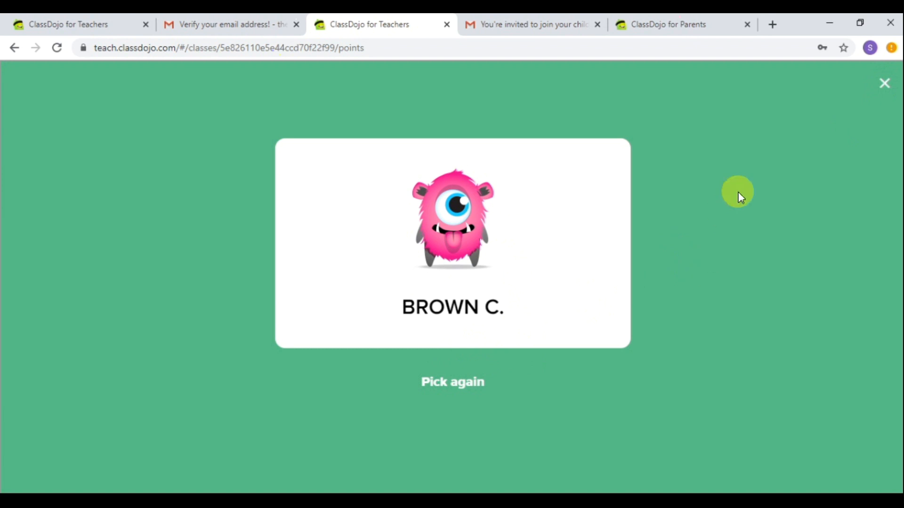
click(884, 84)
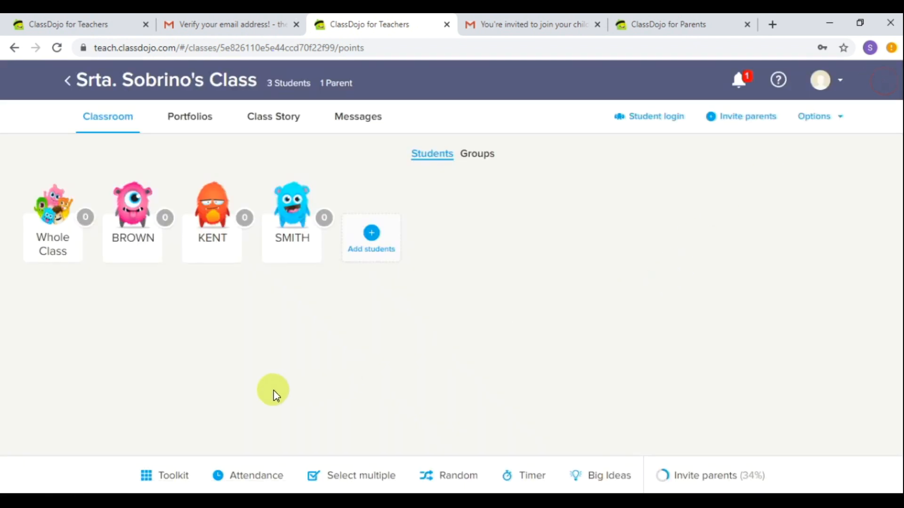
- Split the class into random groups of 2 students with Group Maker, and close the grouping
click(172, 479)
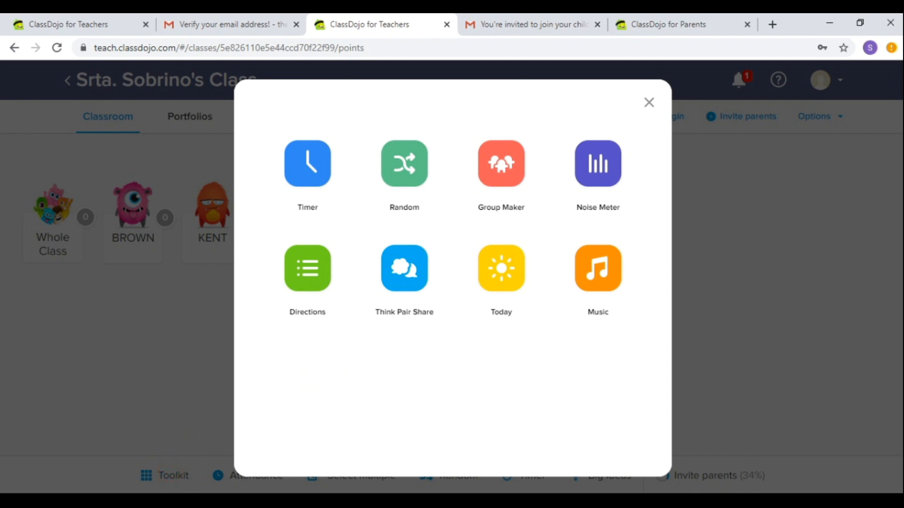
click(488, 174)
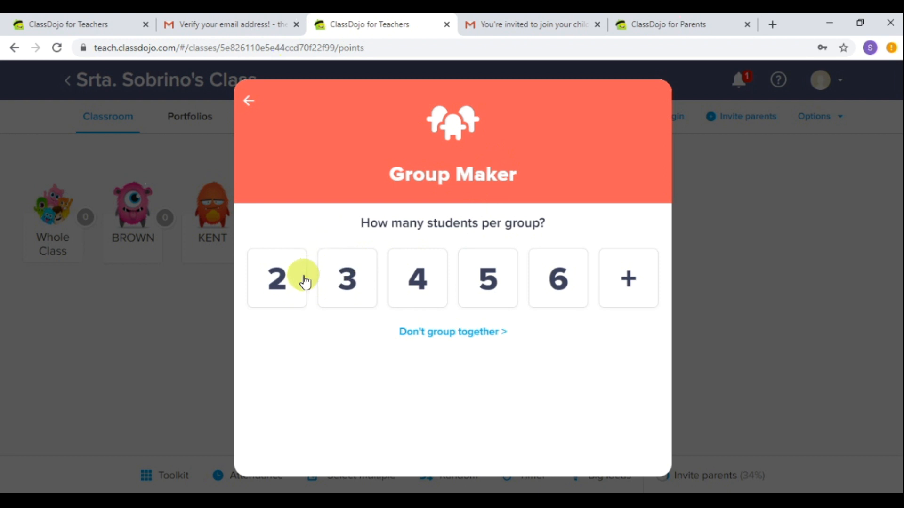
click(271, 293)
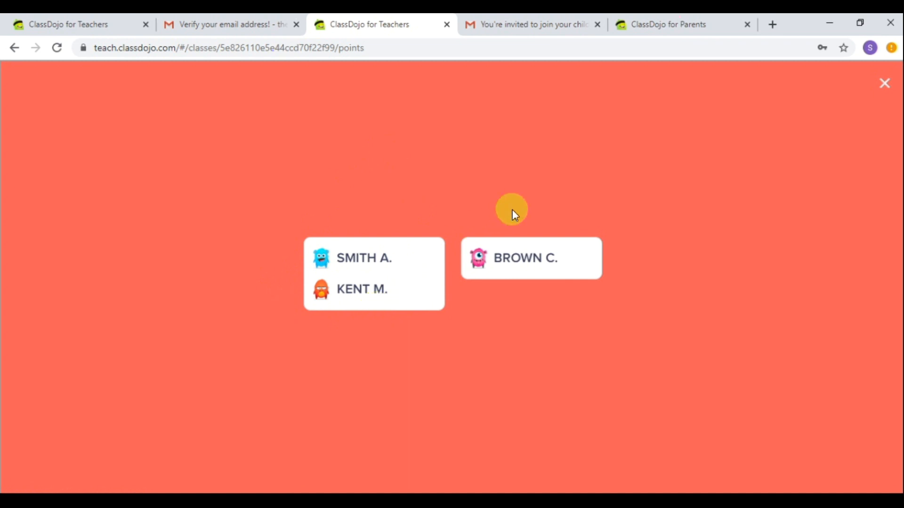
click(885, 94)
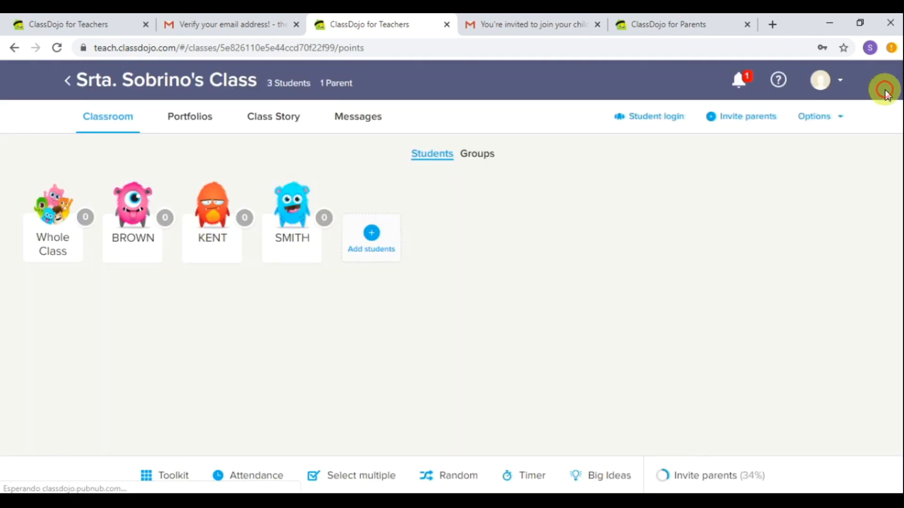
- Start the Noise Meter with microphone access allowed, try a low sensitivity, set it to about the middle, and close the meter
click(160, 476)
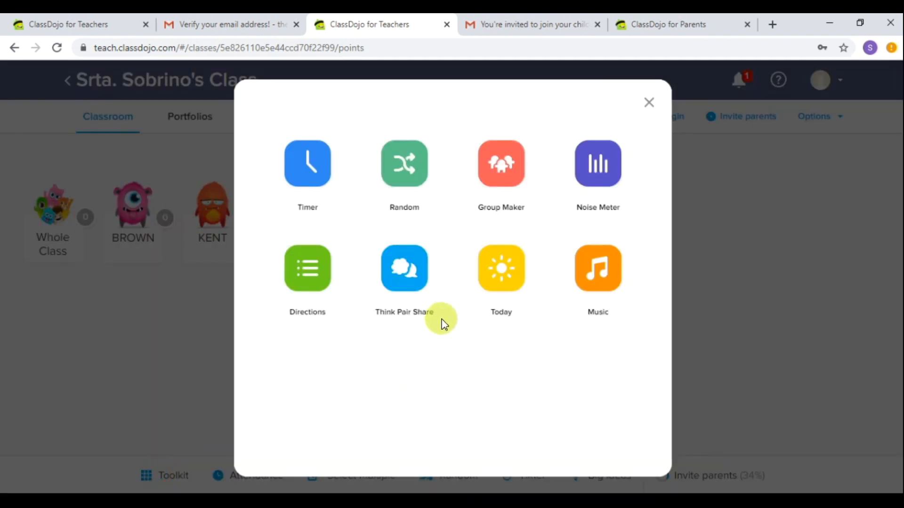
click(600, 166)
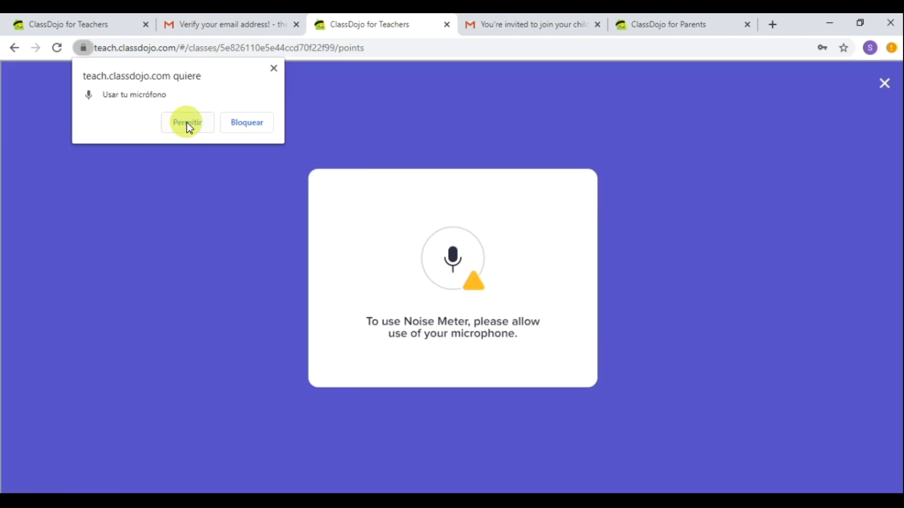
click(188, 123)
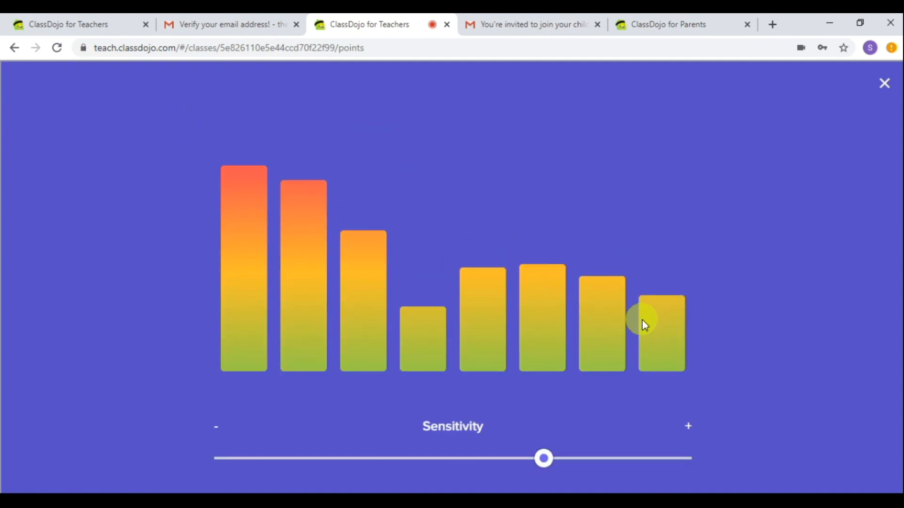
drag(537, 458, 334, 453)
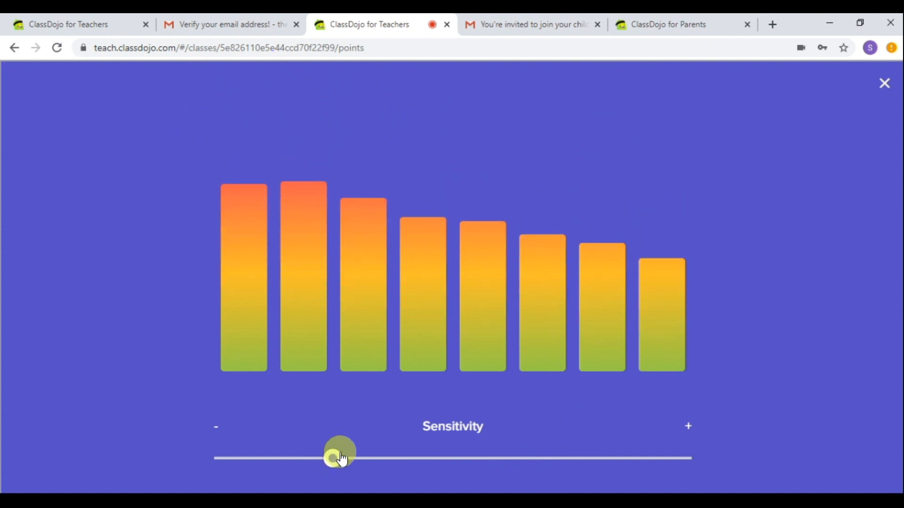
drag(333, 461, 448, 464)
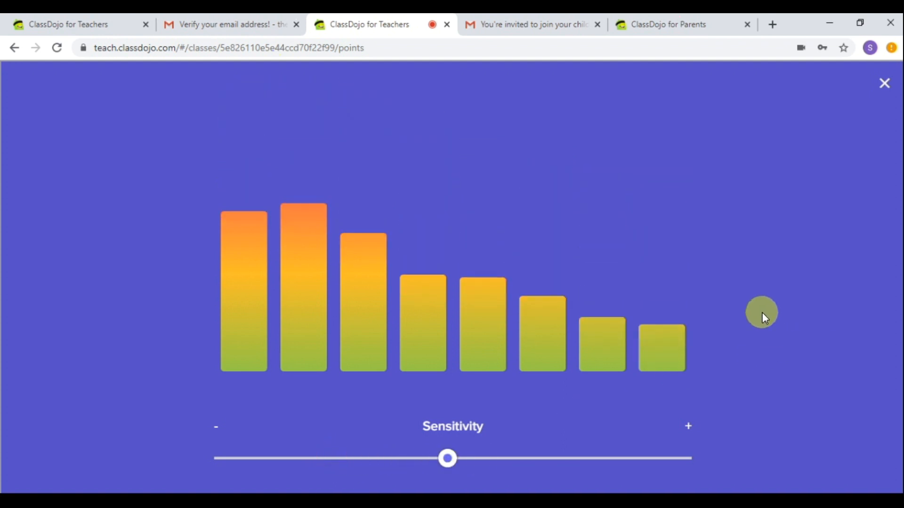
click(882, 83)
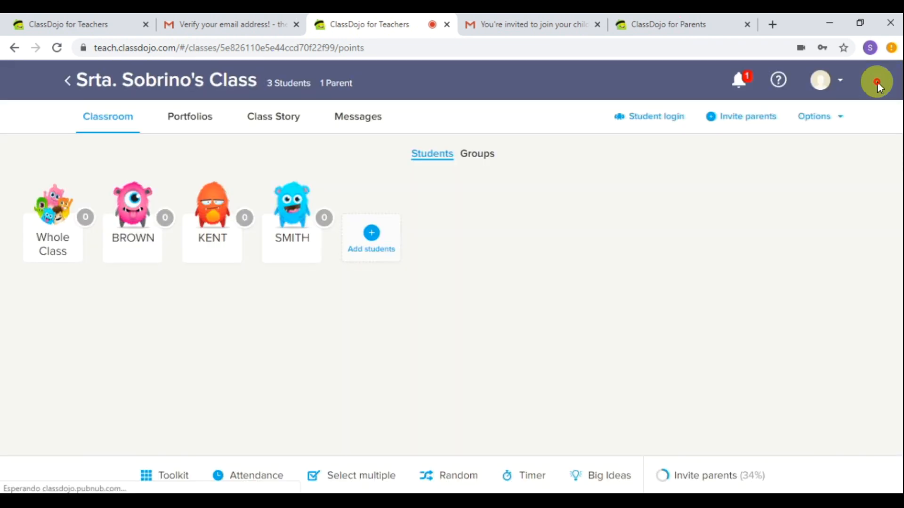
- Create a Directions list titled "Pop Quiz" with four items on materials, backpacks, quiet answering and finishing, and display it to the class
click(170, 473)
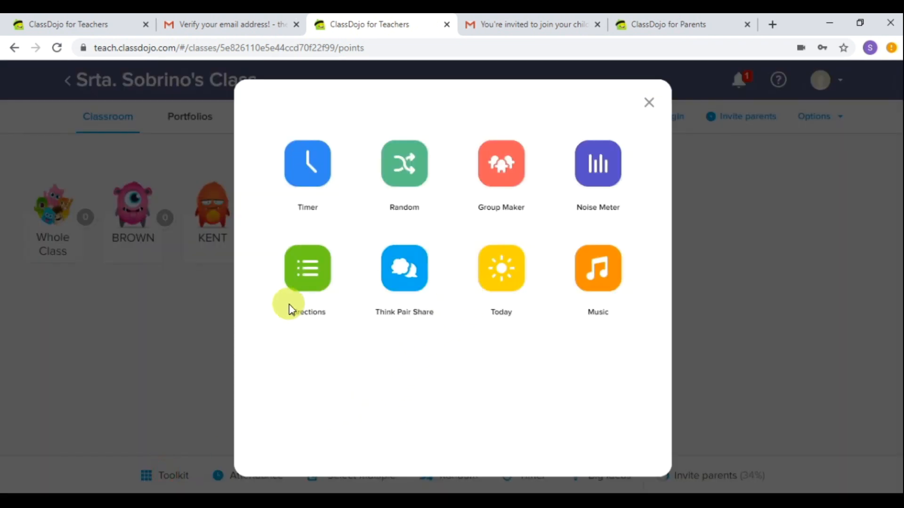
click(315, 279)
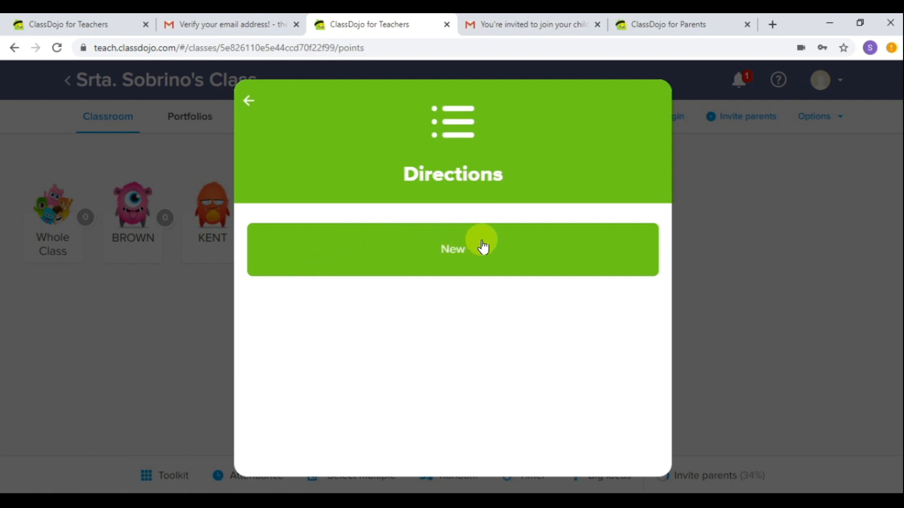
click(453, 258)
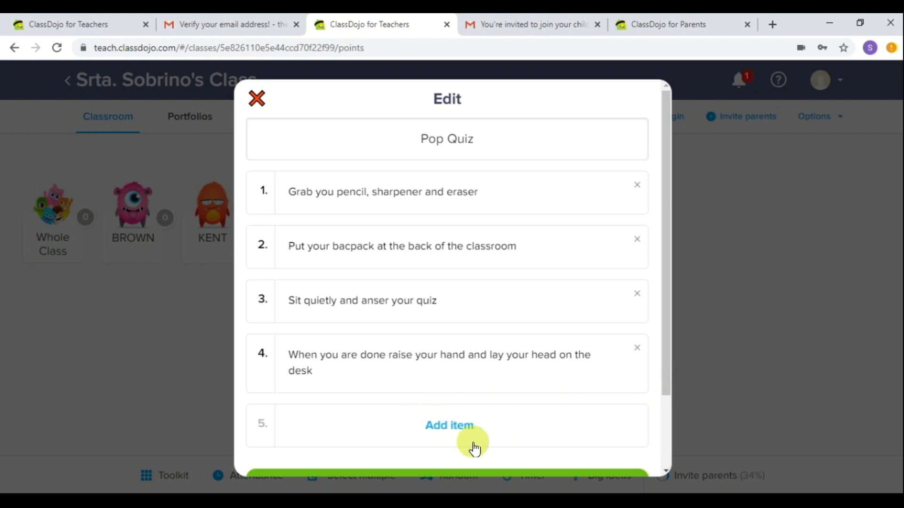
drag(667, 393, 670, 445)
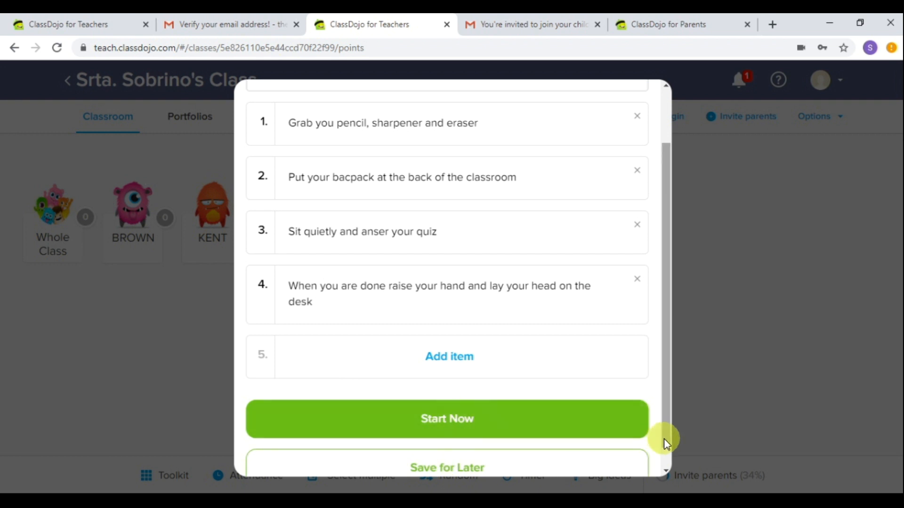
scroll(666, 438, down, 2)
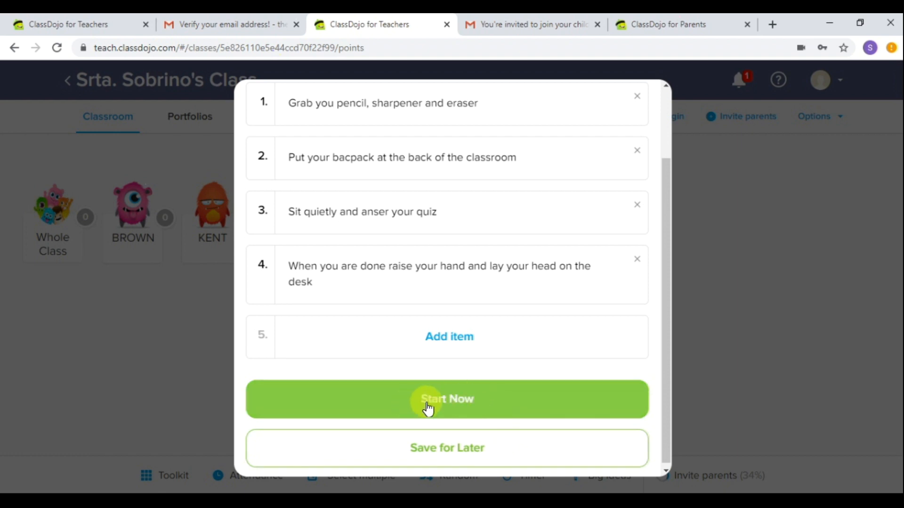
click(451, 400)
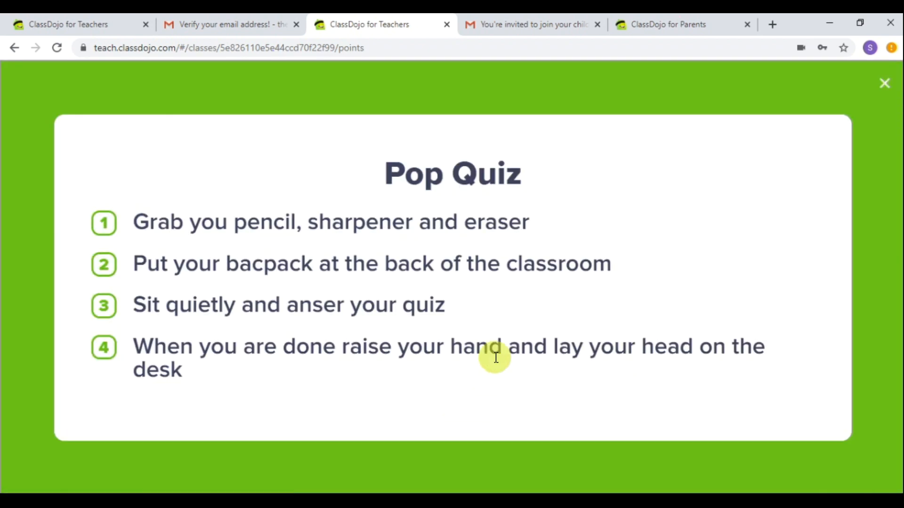
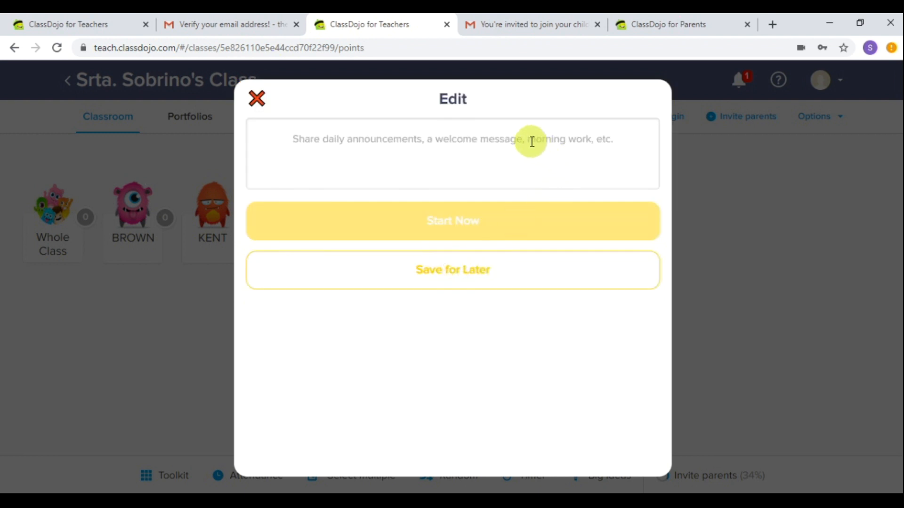
- Save a Today announcement about celebrating a student's birthday, display it full screen, and close it
click(531, 142)
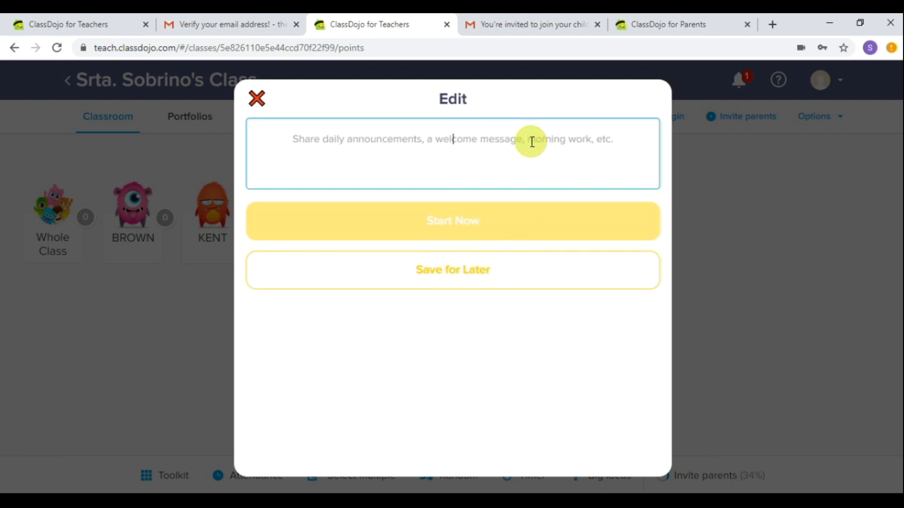
text(celle)
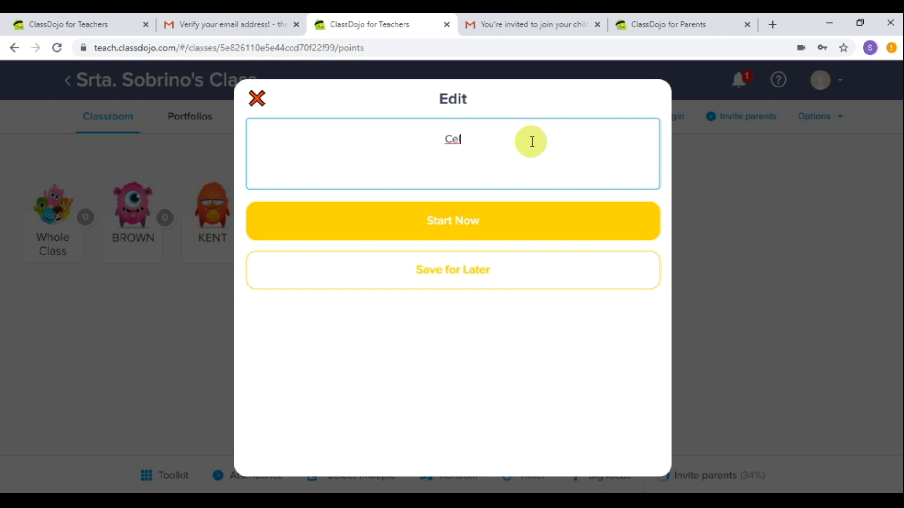
key(BackSpace)
key(BackSpace)
text(ebre)
key(BackSpace)
text(ate Ariel)
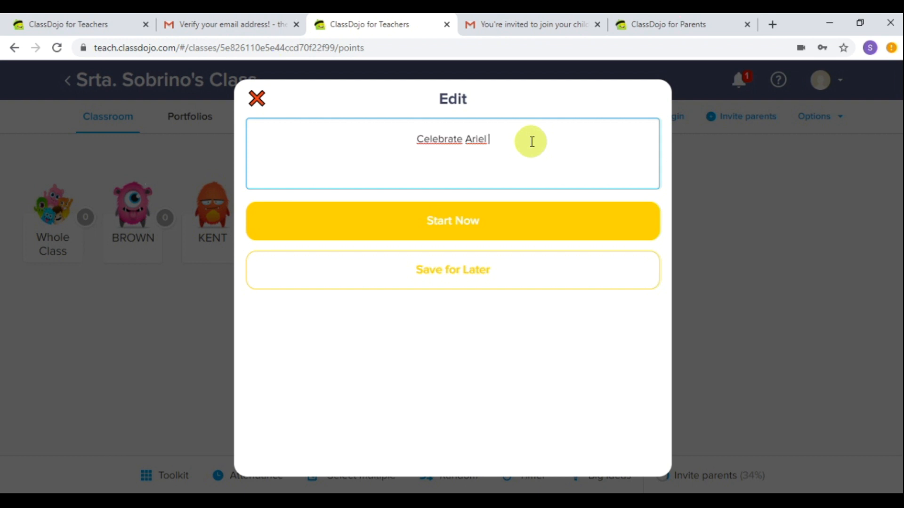
text(´s )
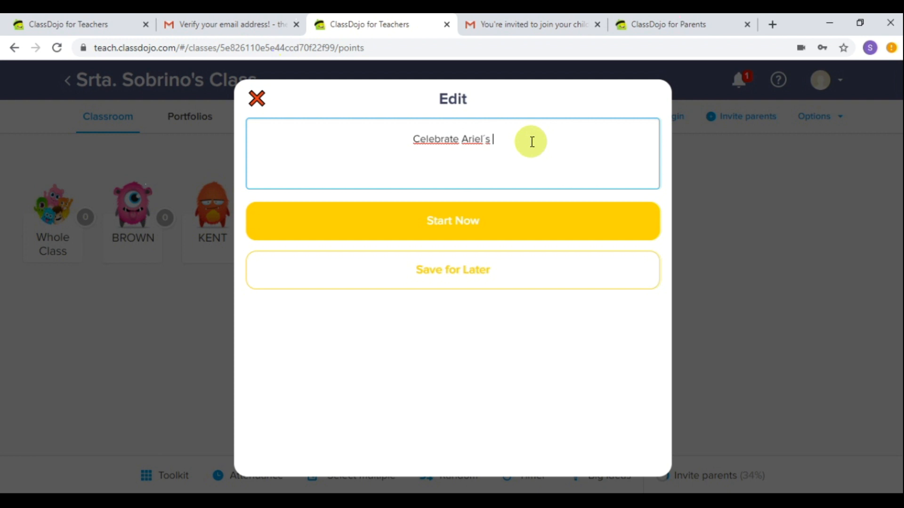
text(birthday)
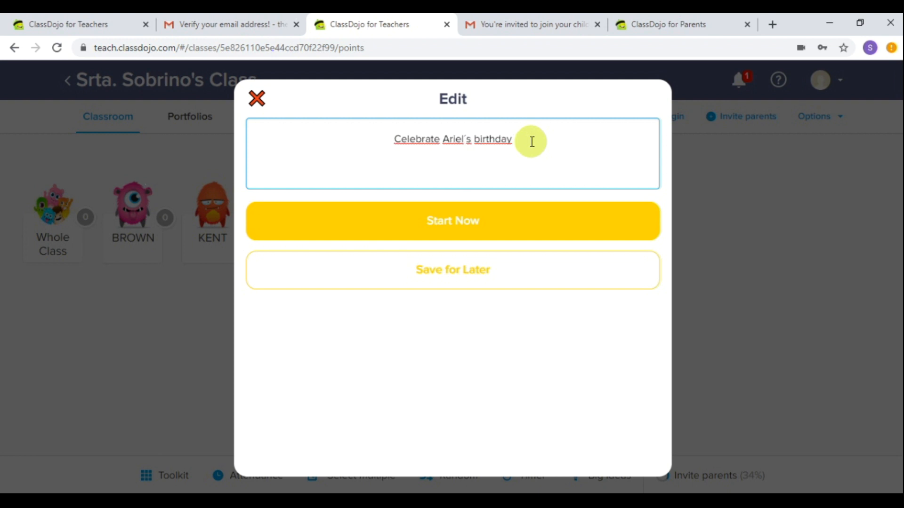
click(508, 273)
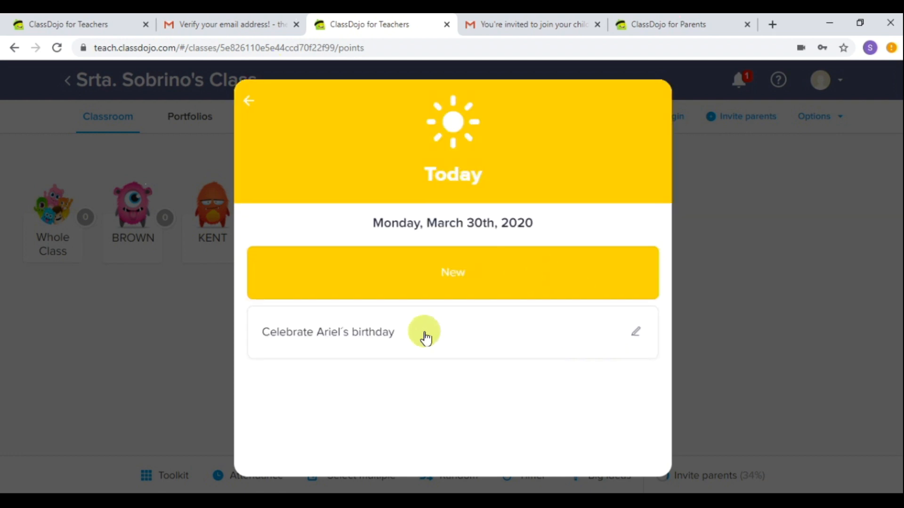
click(385, 344)
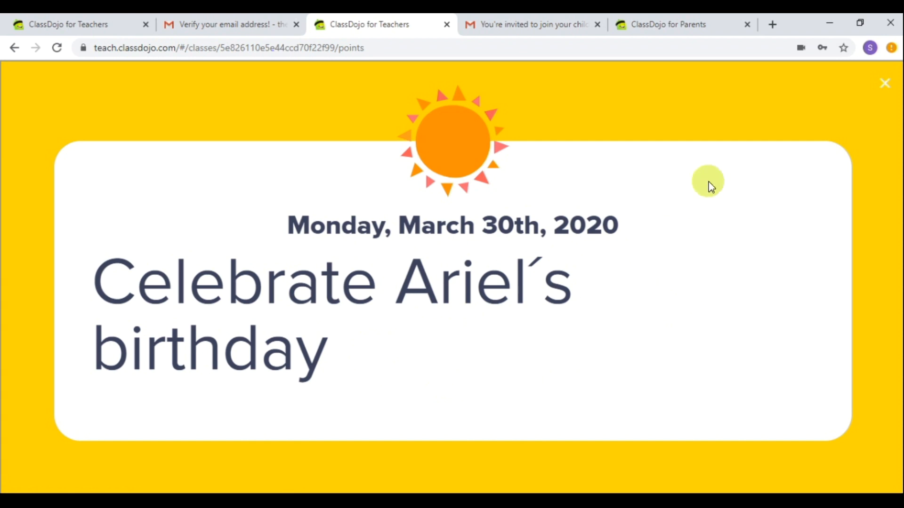
click(883, 86)
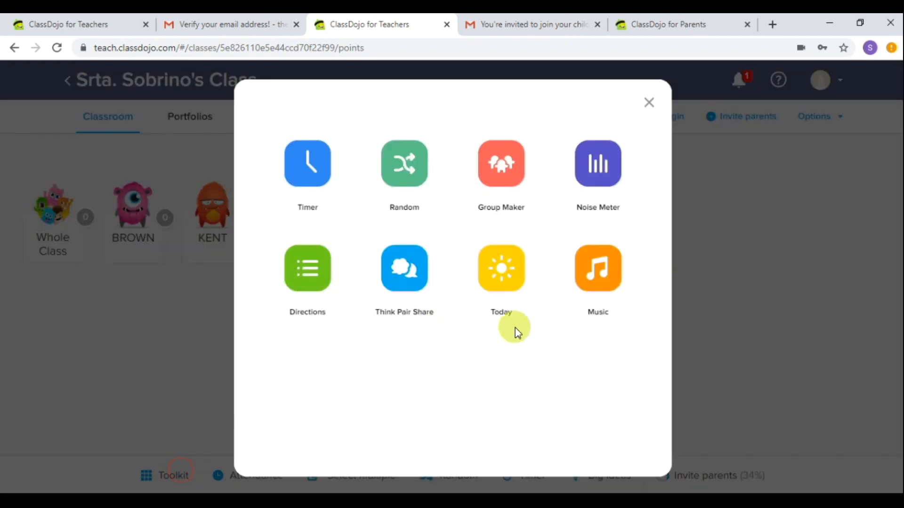
- Open the toolkit's Music tool and play the Focus channel
click(604, 269)
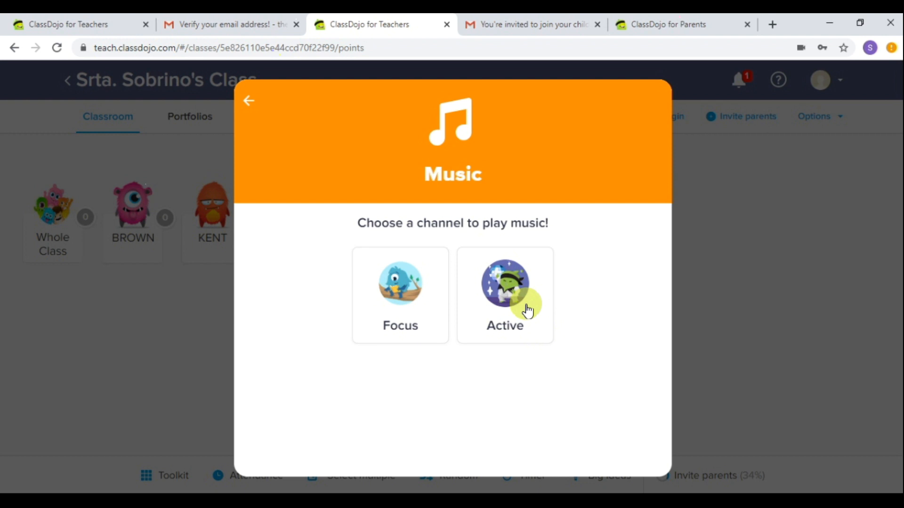
click(414, 310)
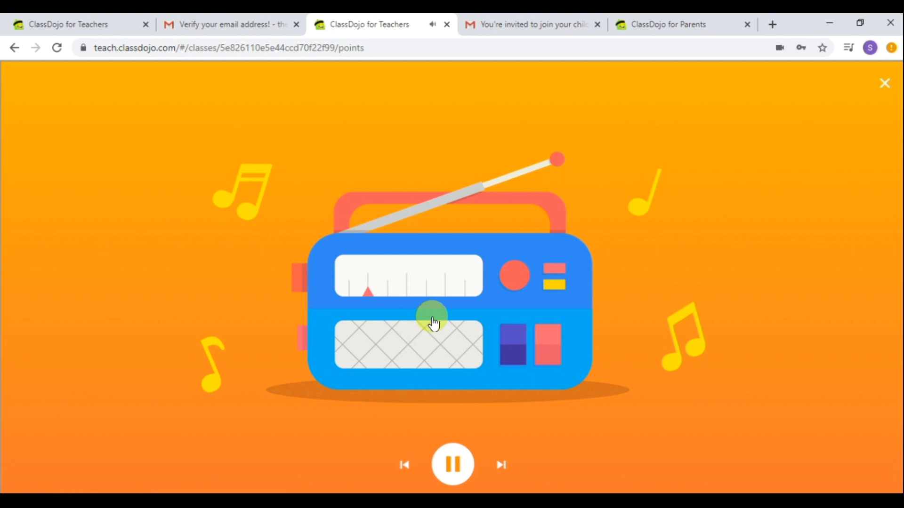
click(433, 323)
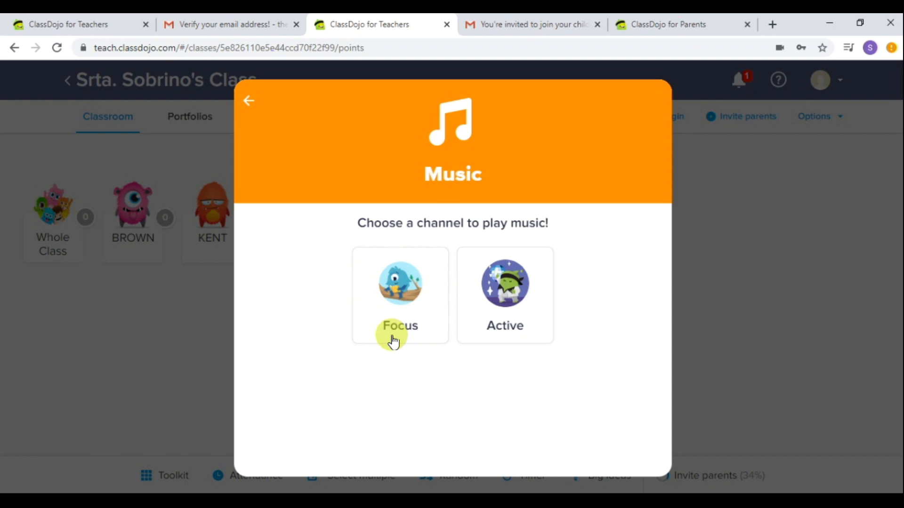
- Play the Focus music channel, skip ahead two tracks, and close the player
click(408, 312)
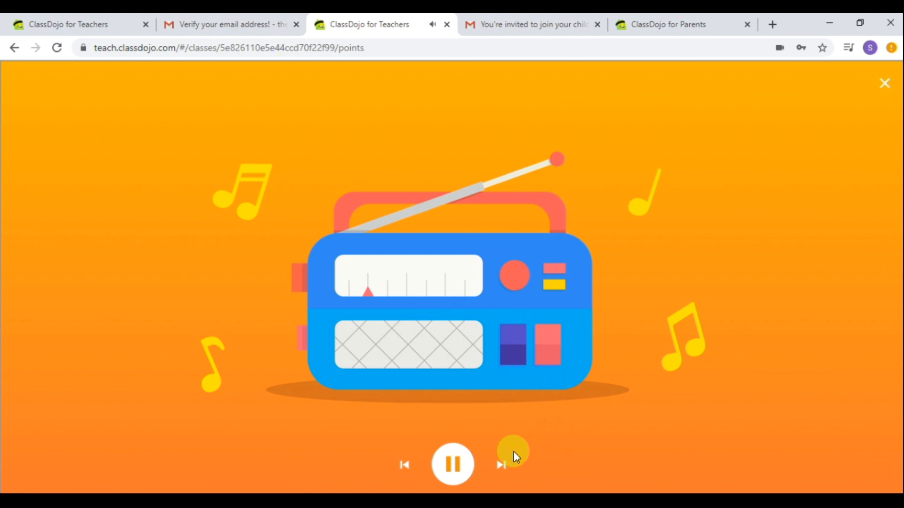
click(499, 462)
click(502, 467)
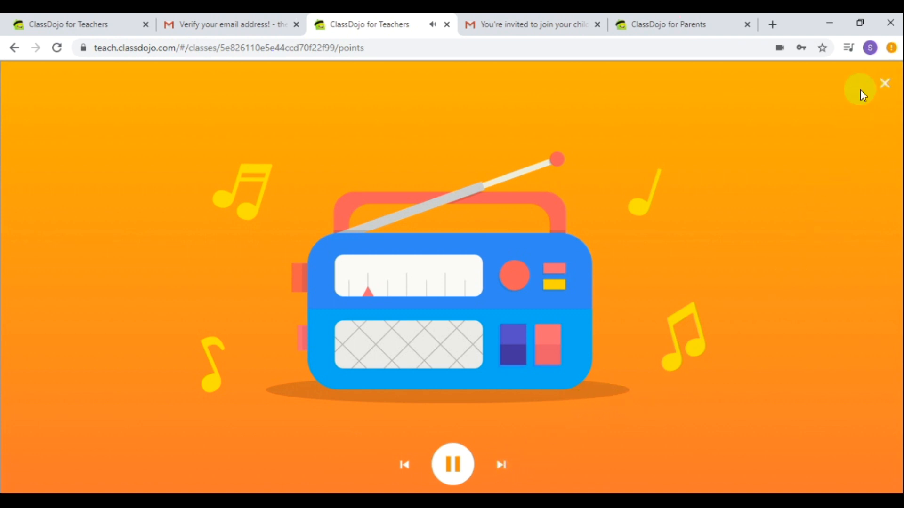
click(885, 89)
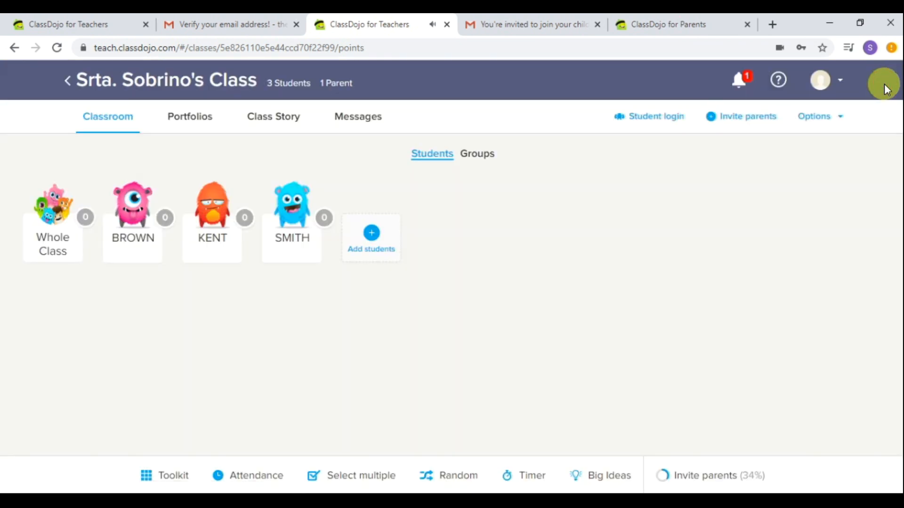
- Reopen the toolkit's Music tool, play the Active channel, skip ahead one track, and close the player
click(176, 477)
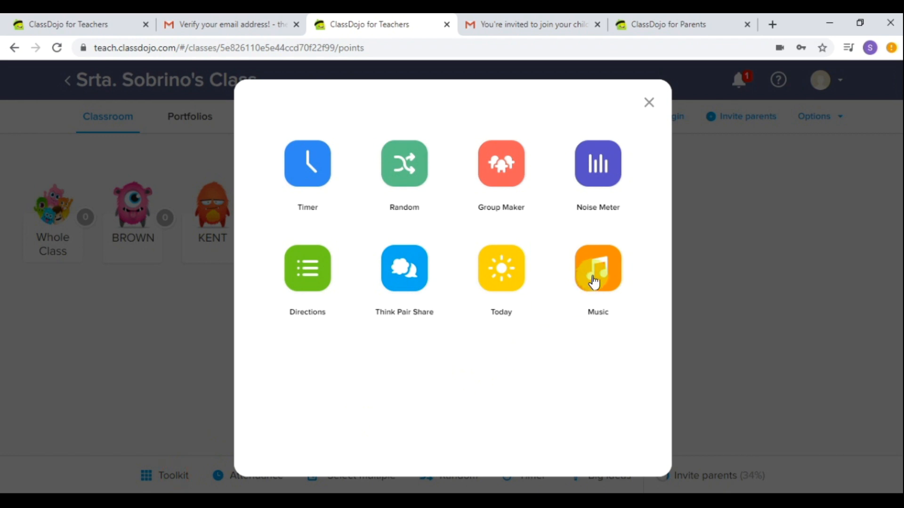
click(593, 277)
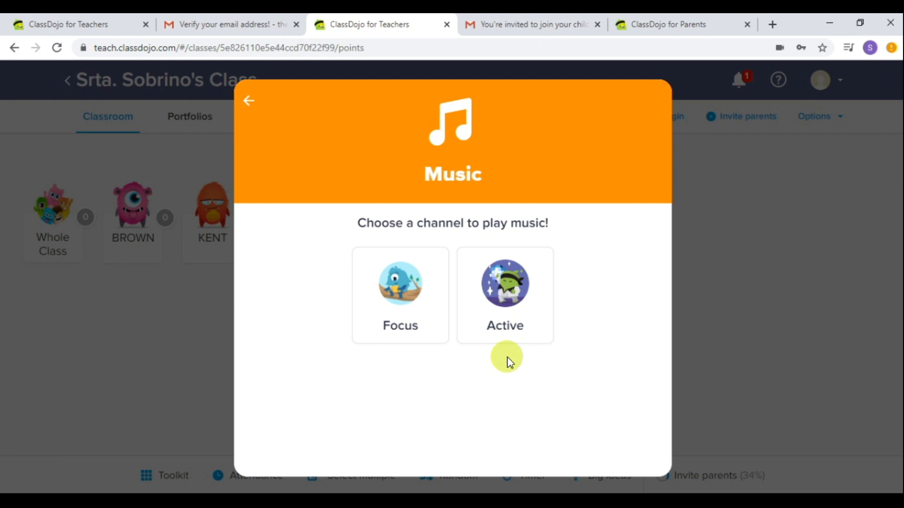
click(519, 298)
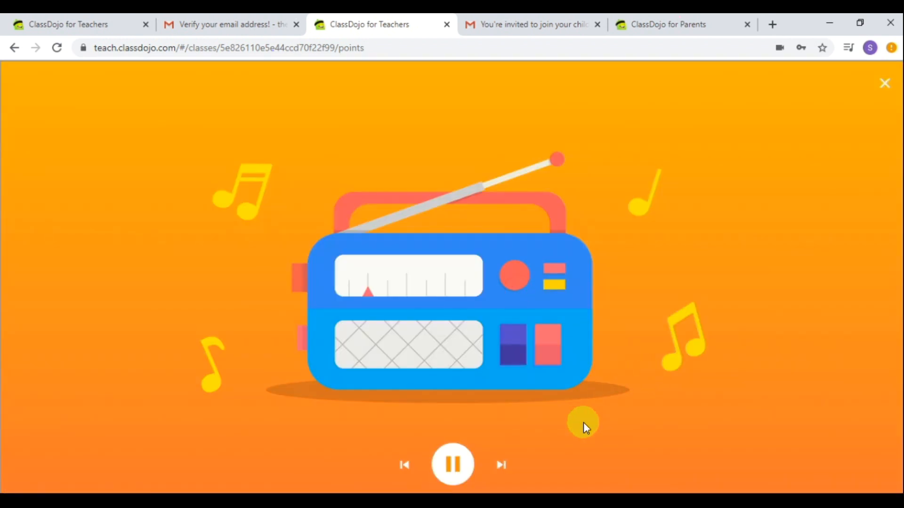
click(503, 465)
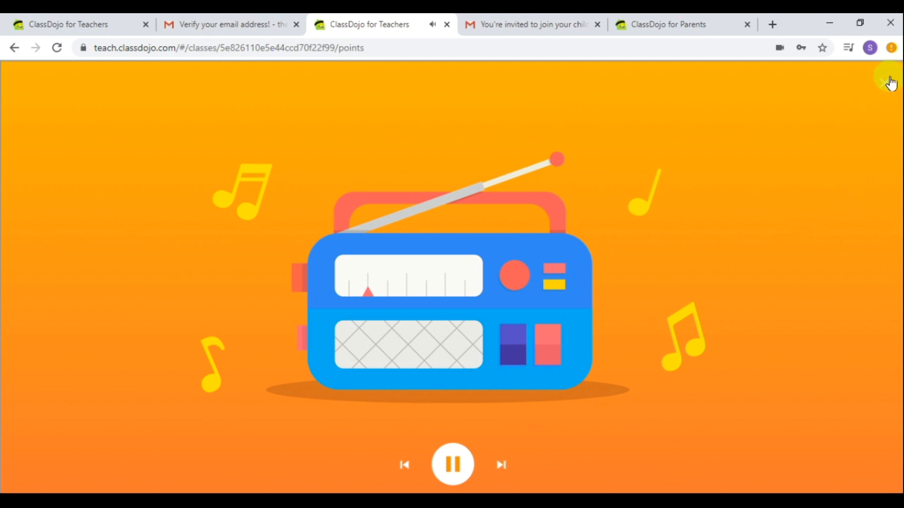
click(891, 85)
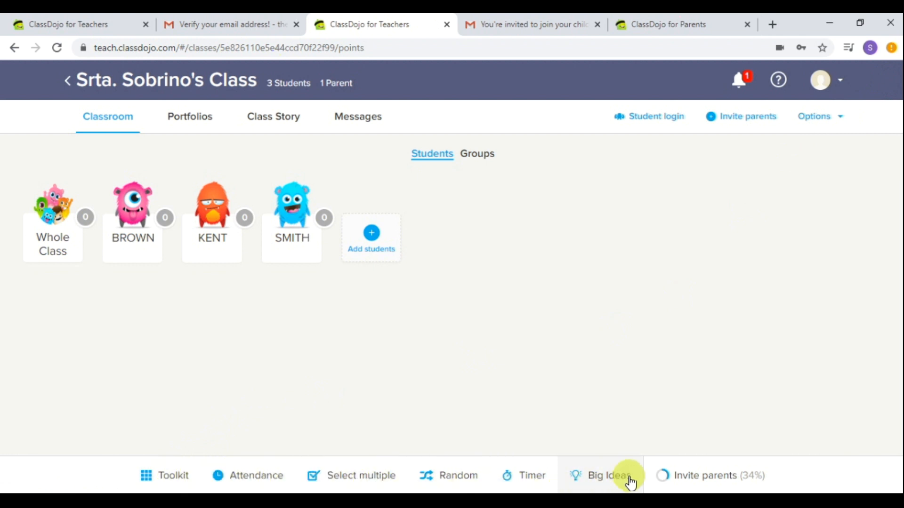
- Take attendance with the third student marked absent and the other two present, and save it
click(254, 474)
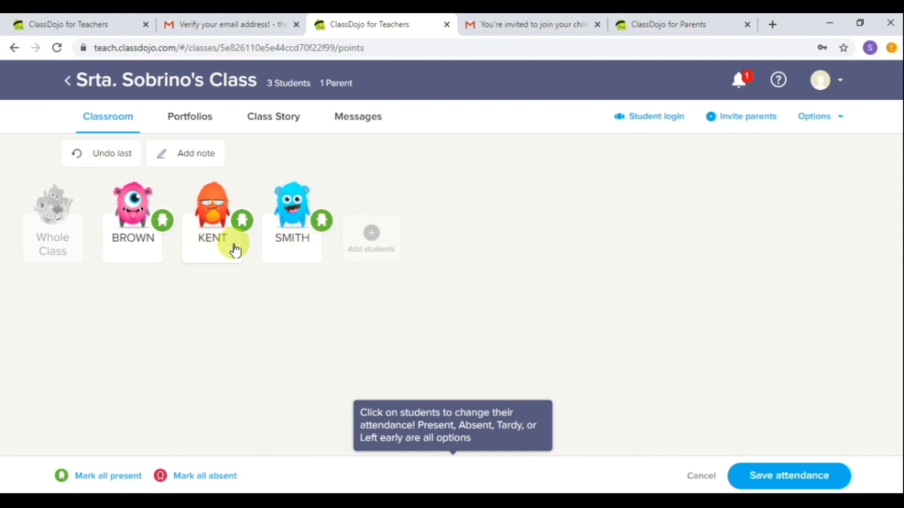
click(323, 222)
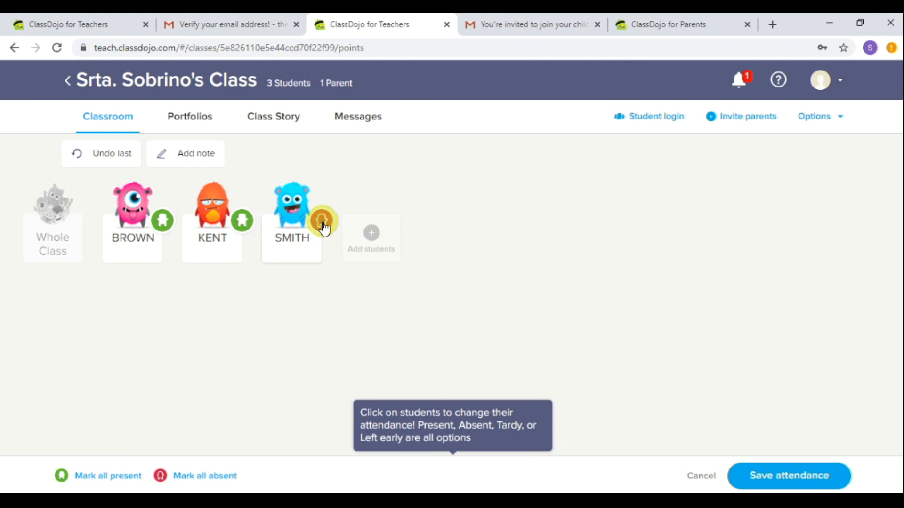
click(323, 225)
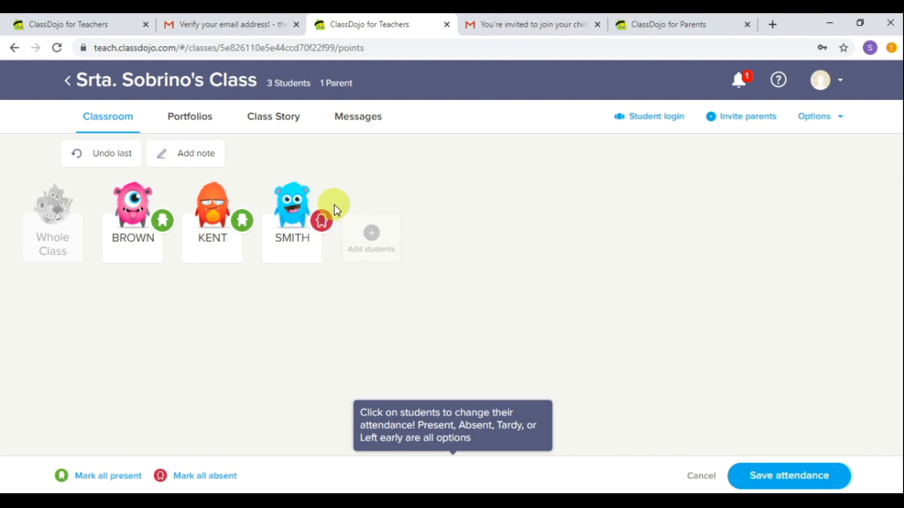
click(324, 230)
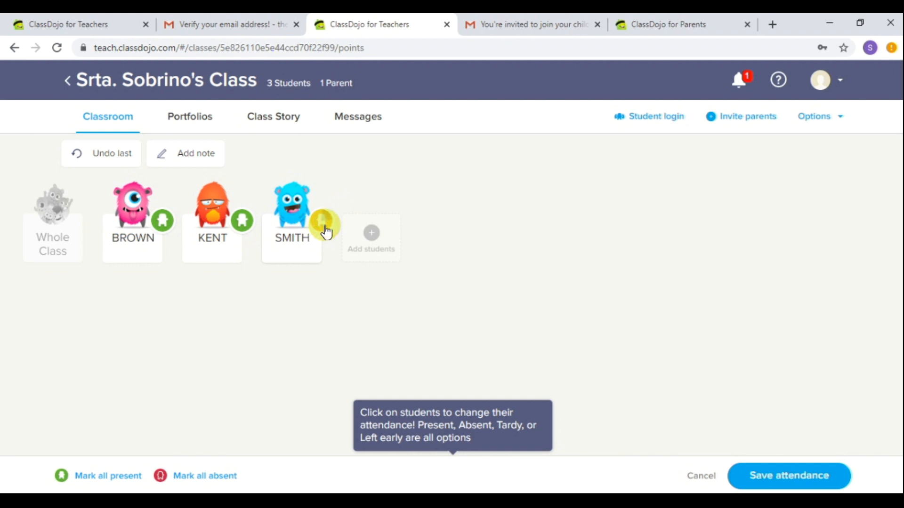
click(327, 231)
click(805, 485)
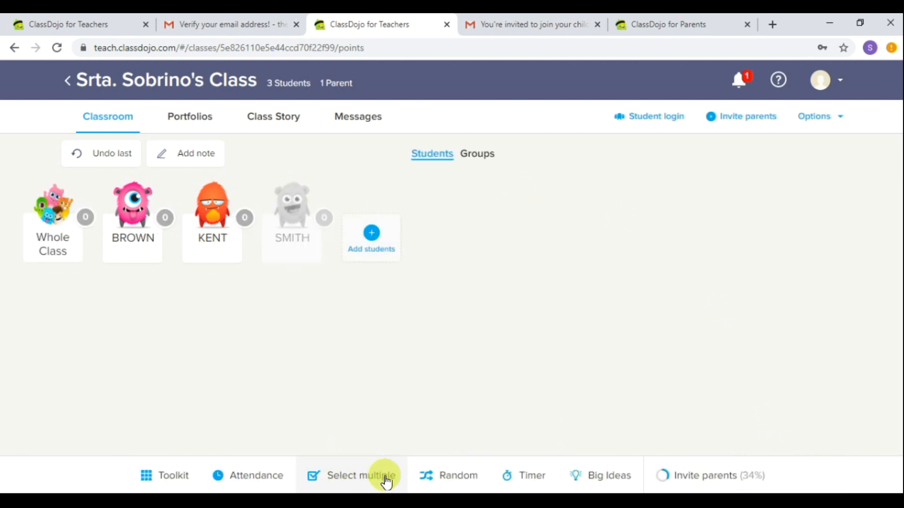
- Select all students at once and give them the positive feedback "Working hard"
click(359, 478)
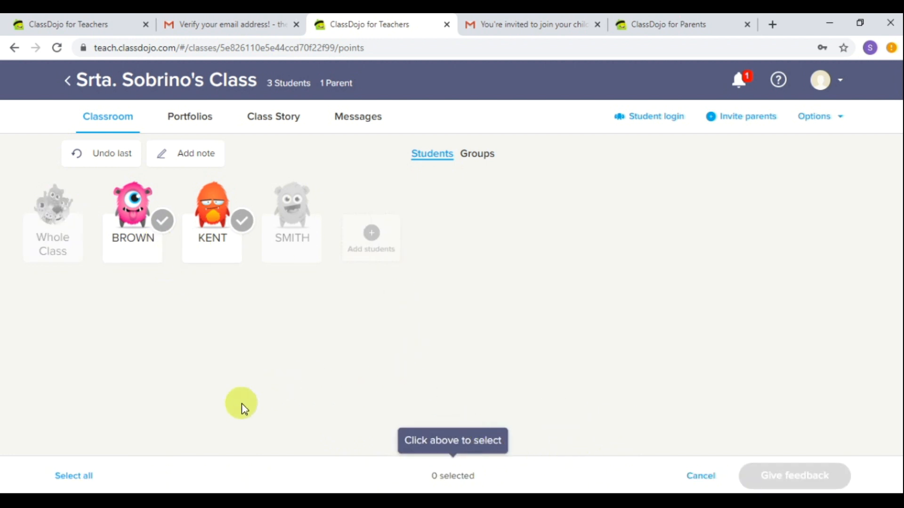
click(84, 479)
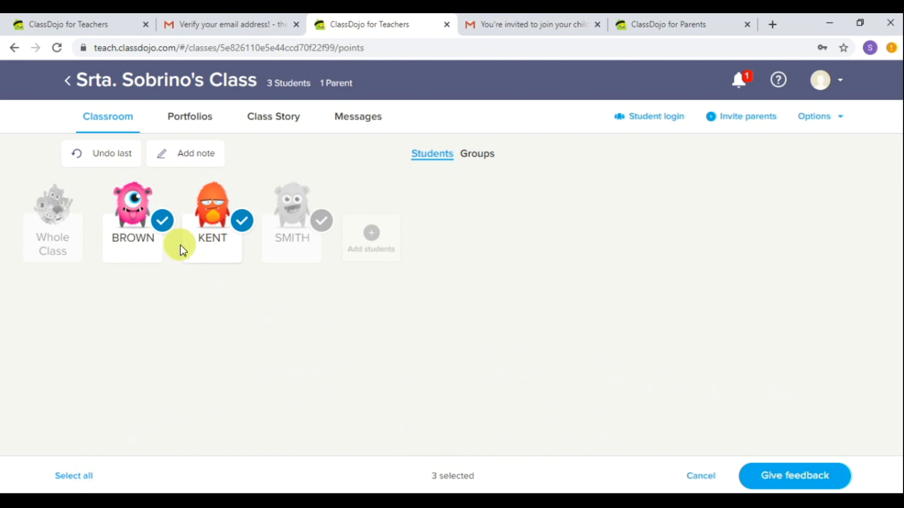
click(812, 475)
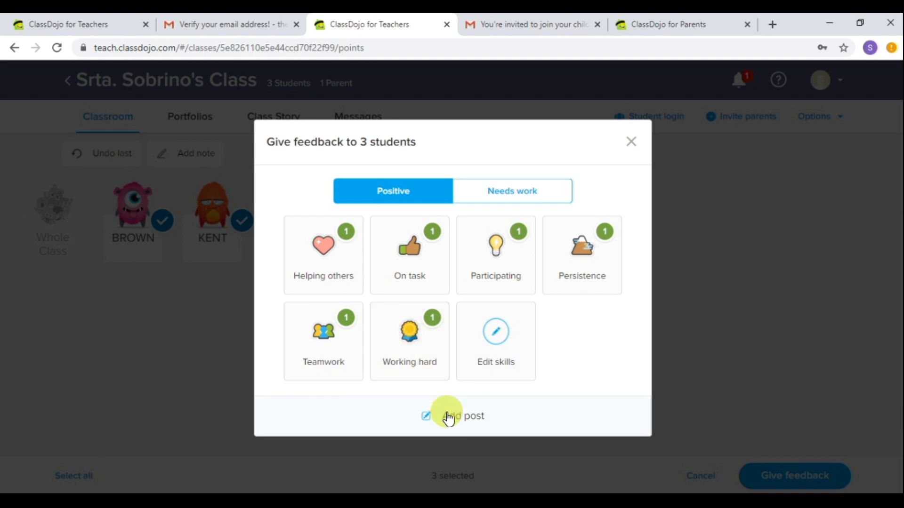
click(424, 350)
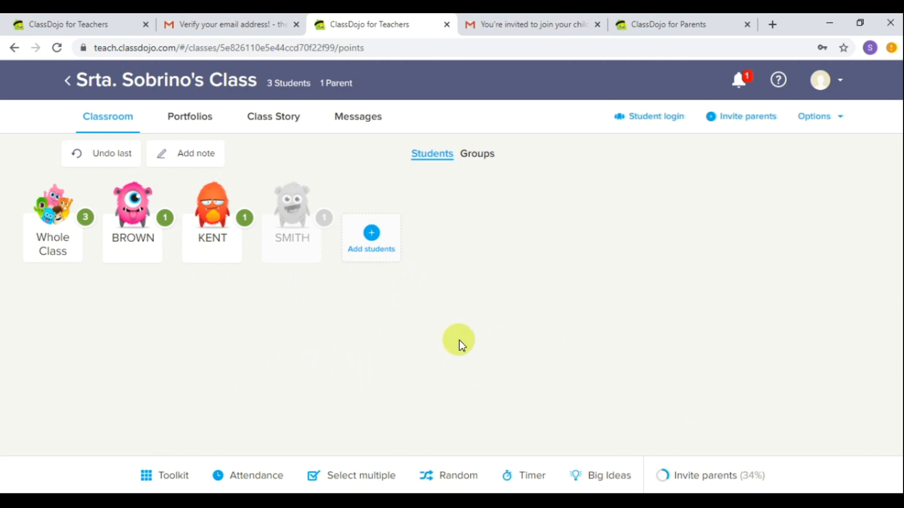
- Switch to the parent account, view the connected child's class report for this week, and close the report
click(678, 21)
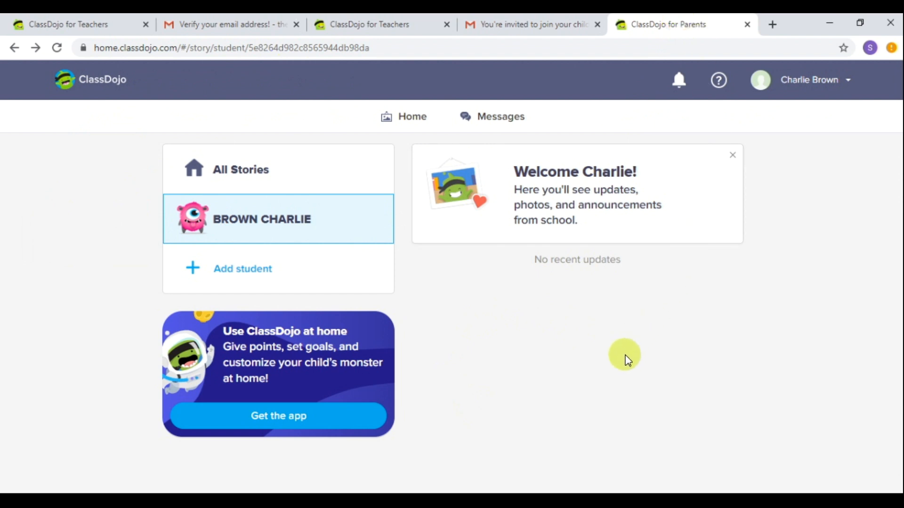
click(248, 223)
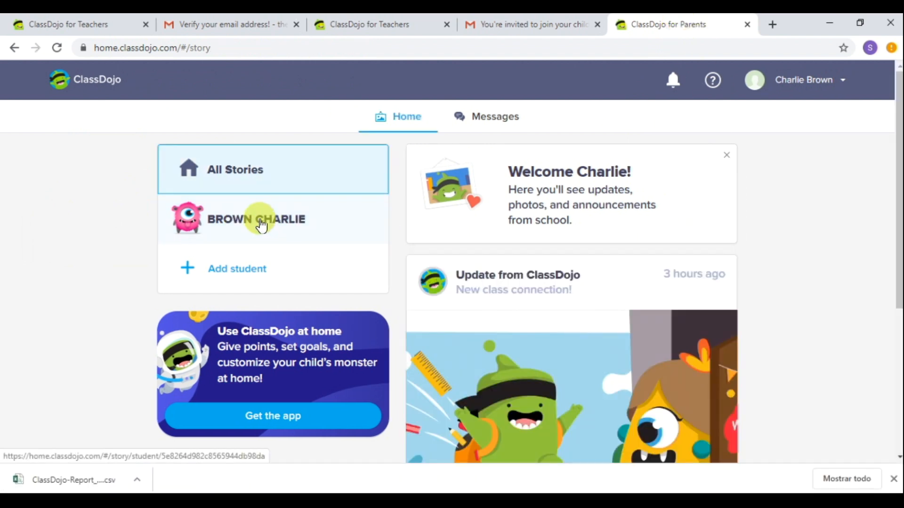
click(261, 224)
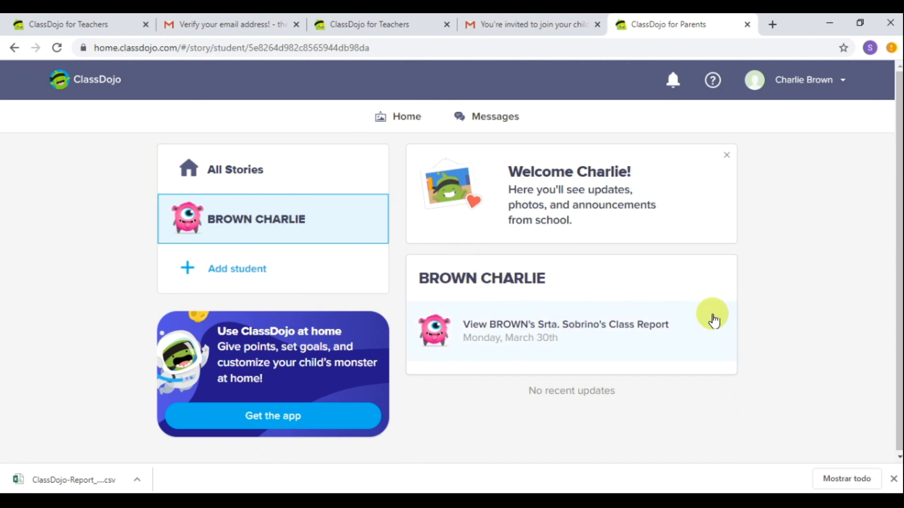
click(575, 337)
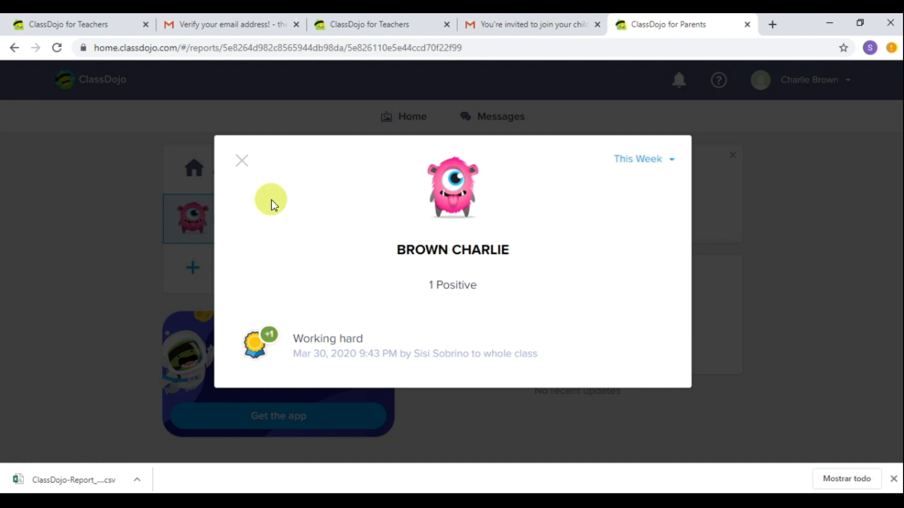
click(239, 159)
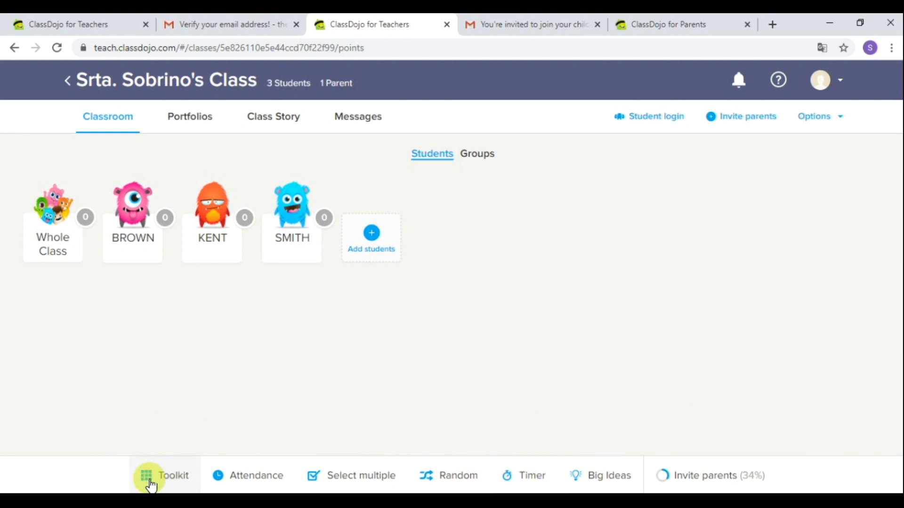
- Pick a random student without giving feedback, and view the class timer's countdown mode before closing it
click(465, 476)
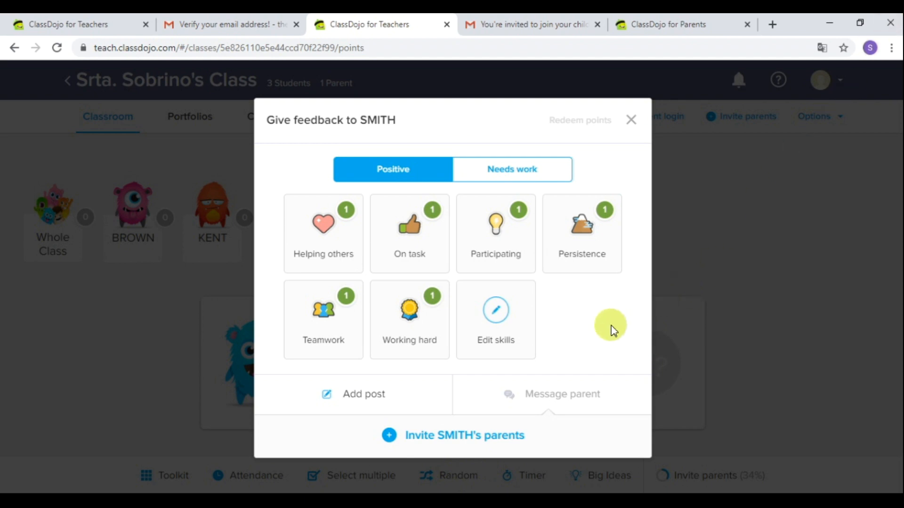
click(632, 121)
click(522, 476)
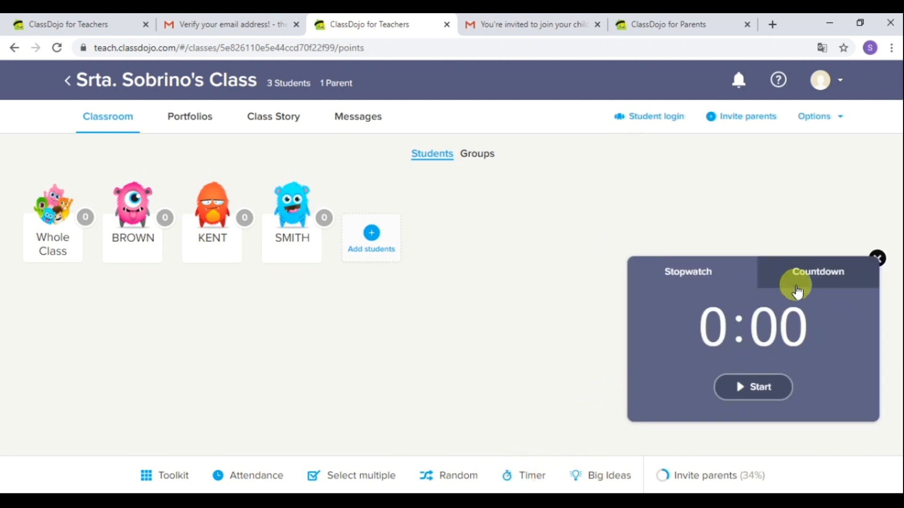
click(809, 278)
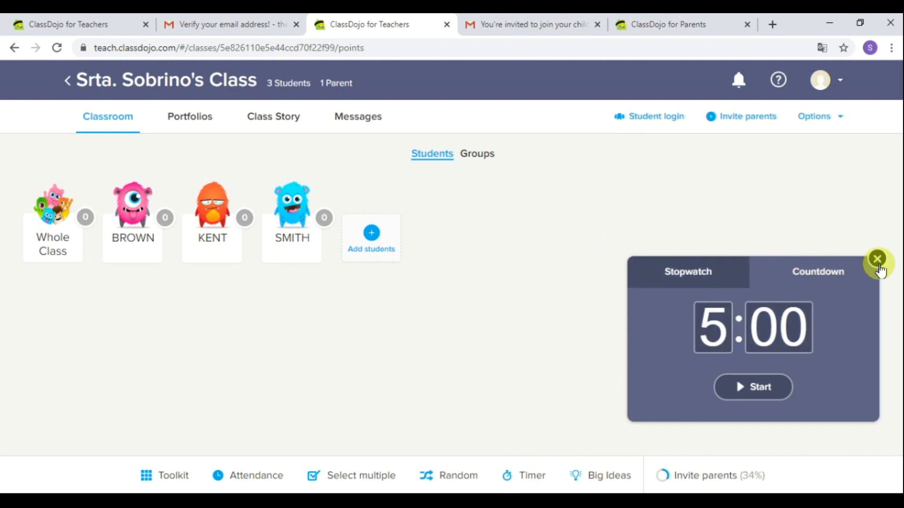
click(877, 259)
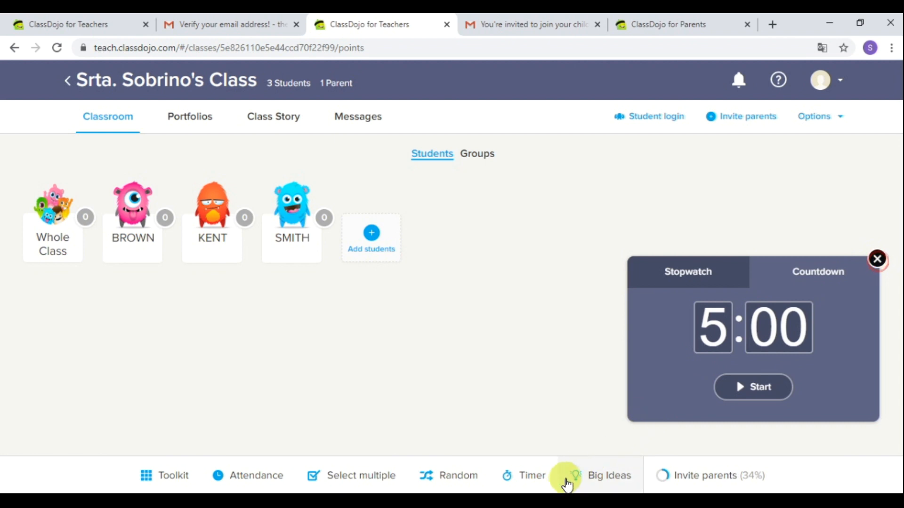
- Browse the Big Ideas site's social and emotional learning topics without translating the page, and return to the class
click(608, 484)
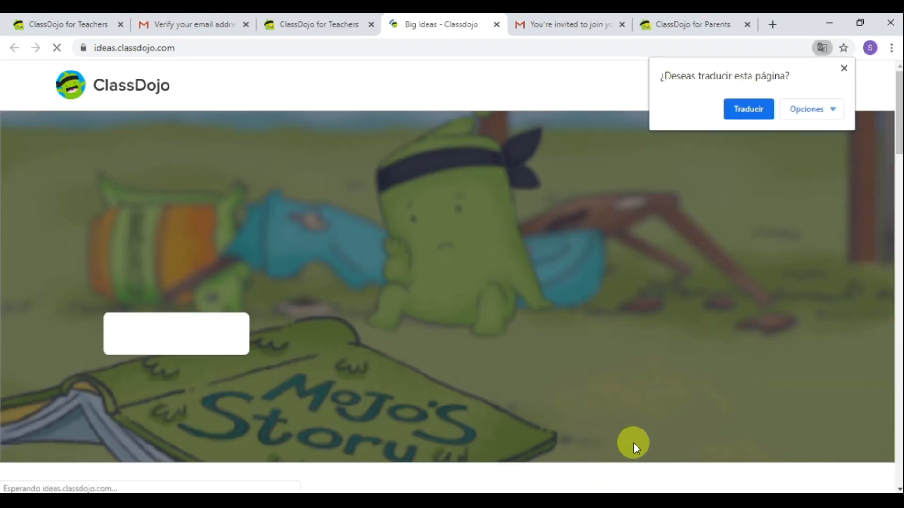
click(844, 68)
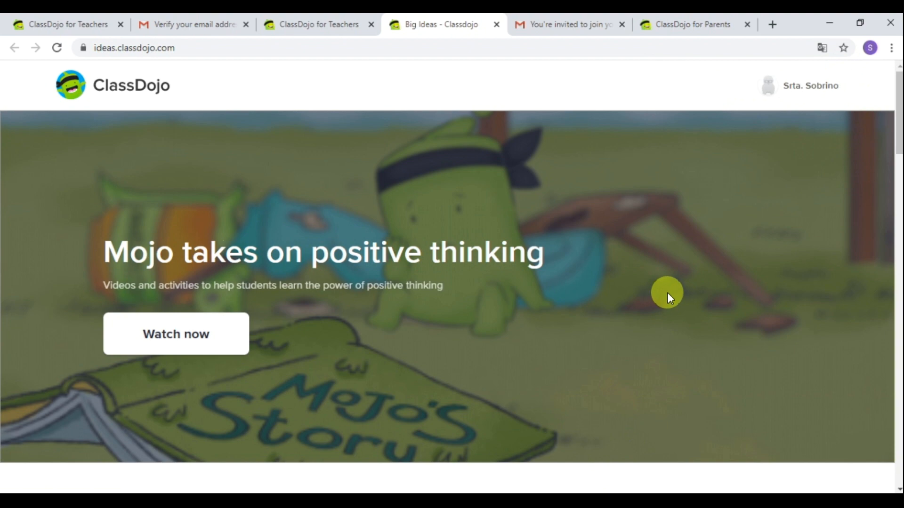
scroll(669, 293, down, 5)
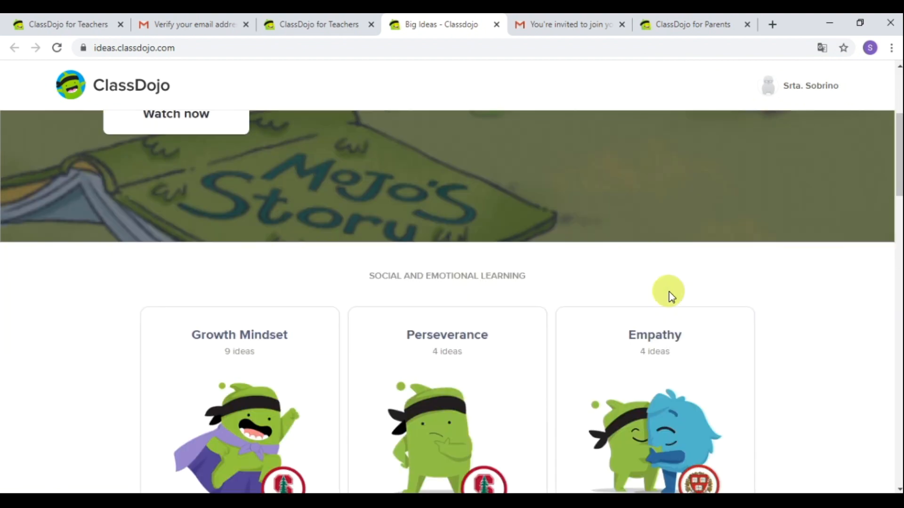
scroll(671, 296, down, 4)
drag(892, 210, 883, 125)
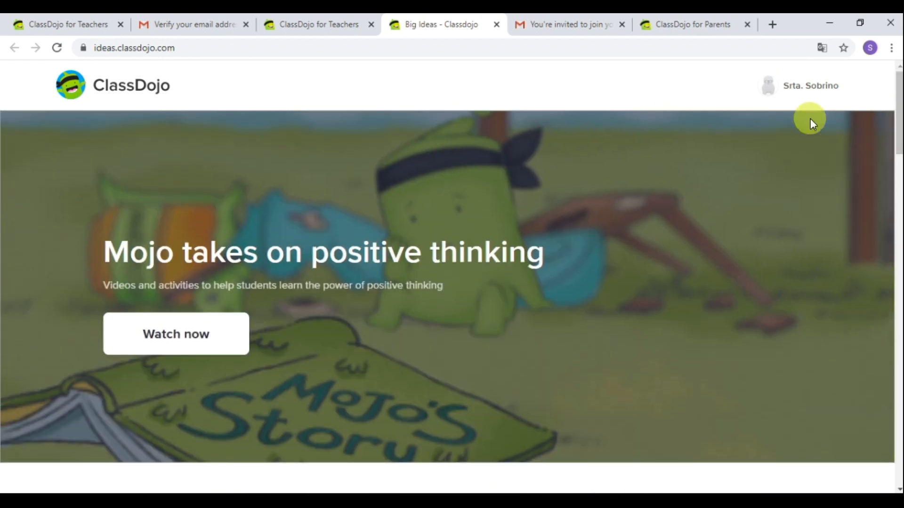
click(337, 27)
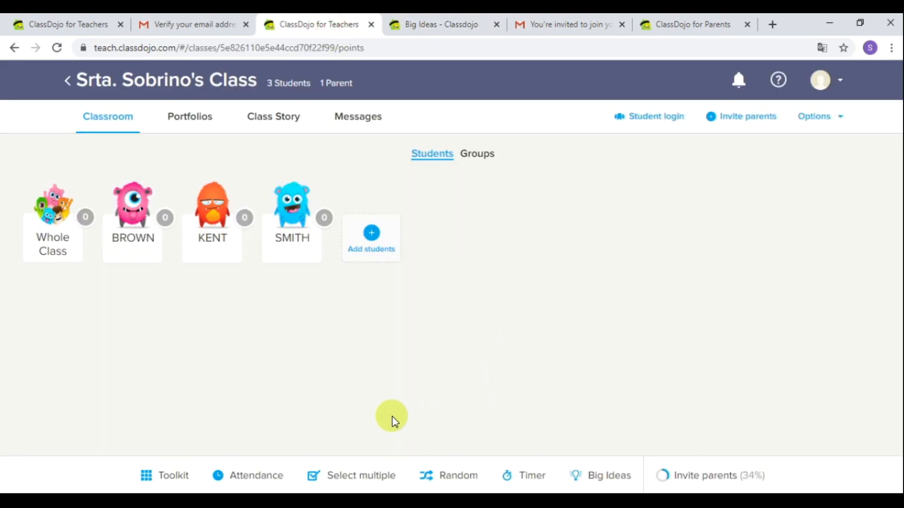
click(173, 473)
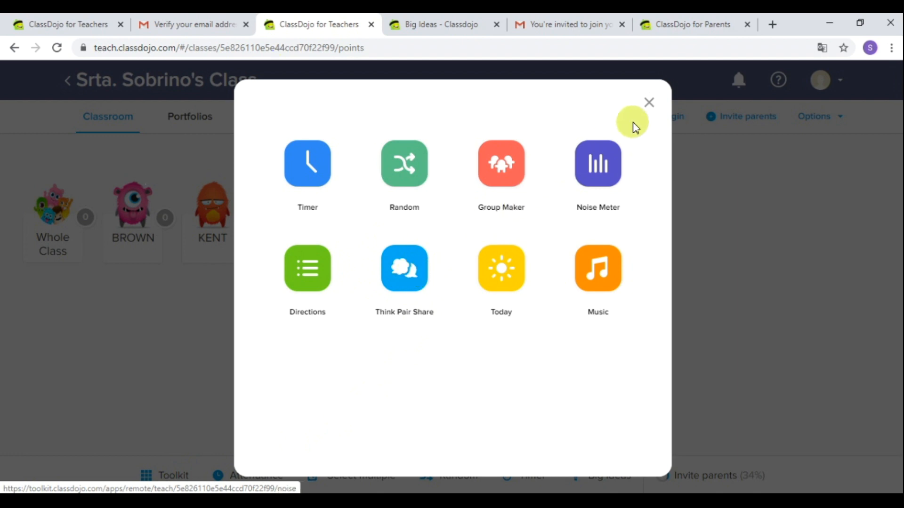
click(649, 103)
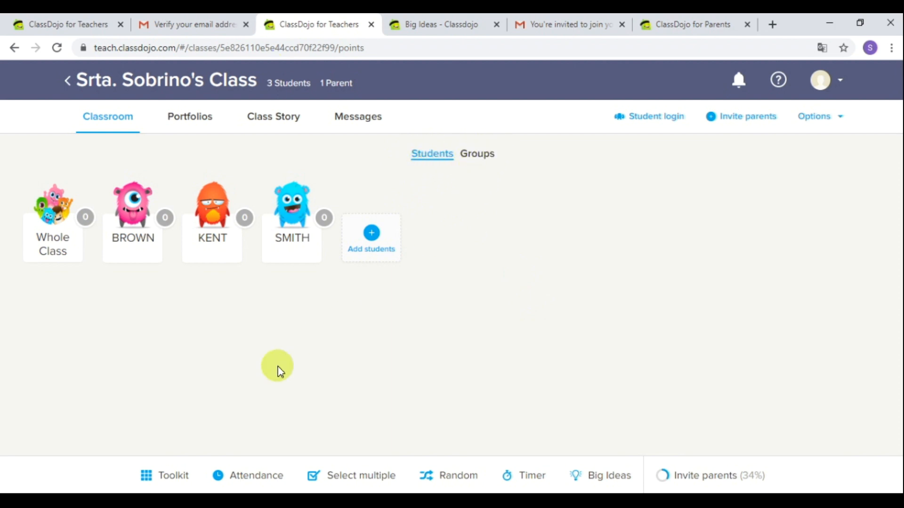
click(165, 473)
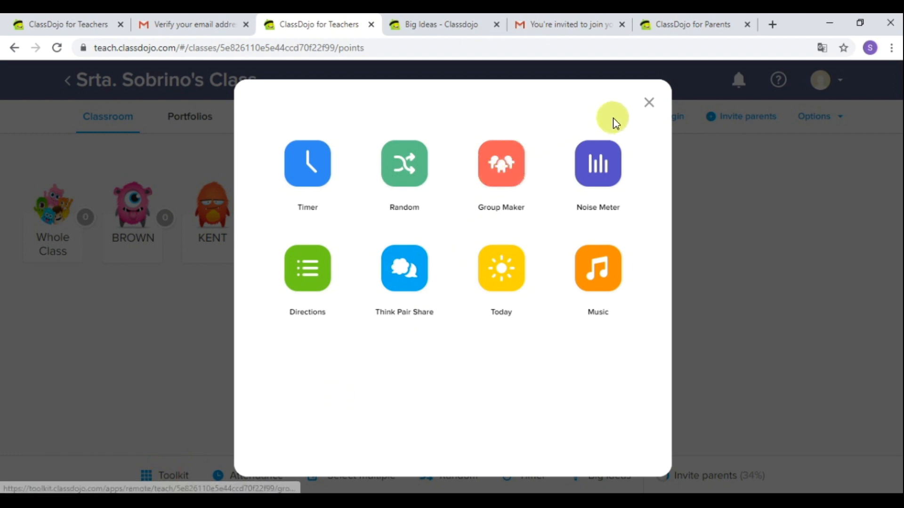
click(648, 102)
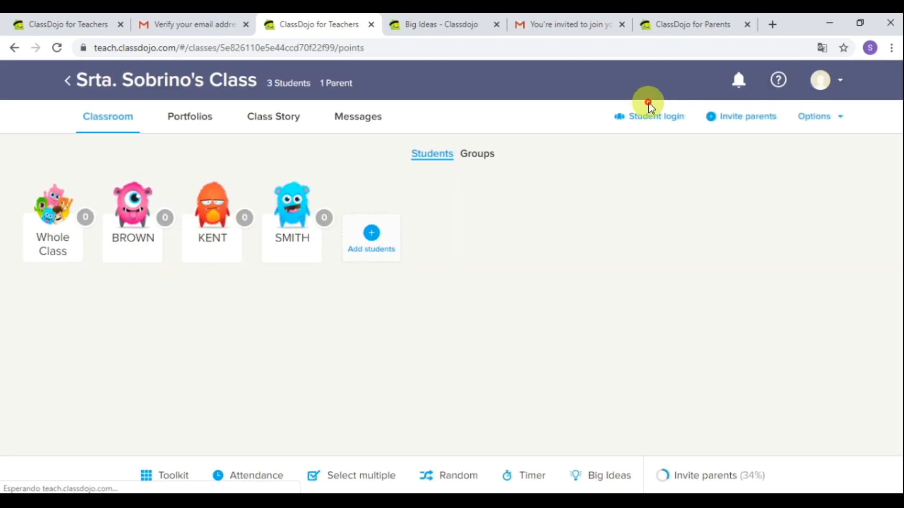
- Create a classroom group named "1" containing the students with the pink and orange monsters
click(472, 159)
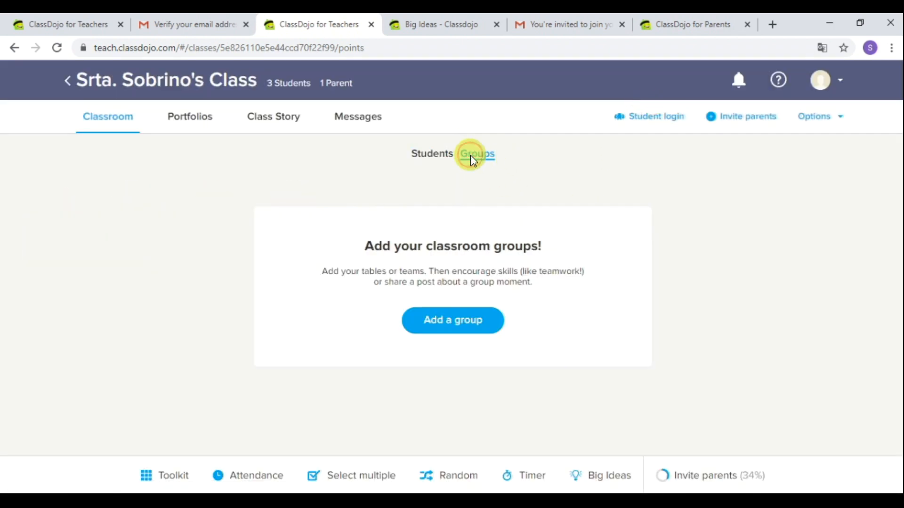
click(463, 325)
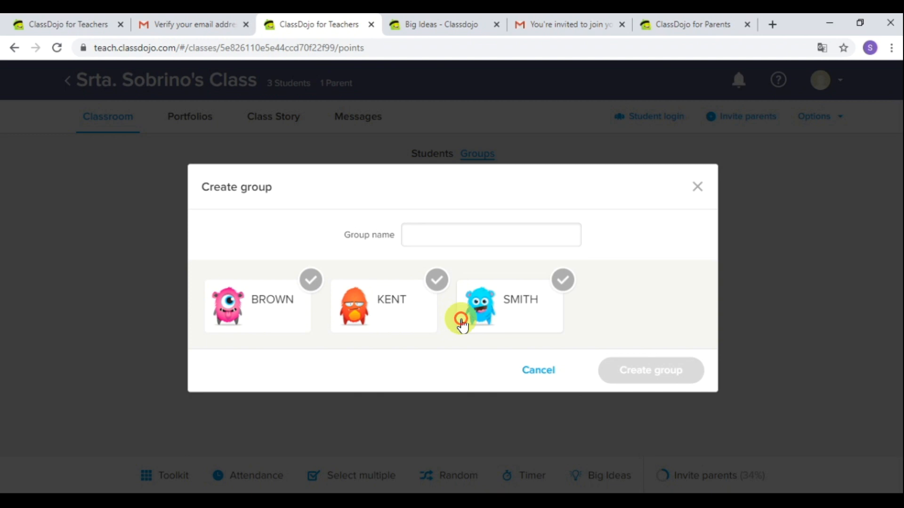
click(444, 235)
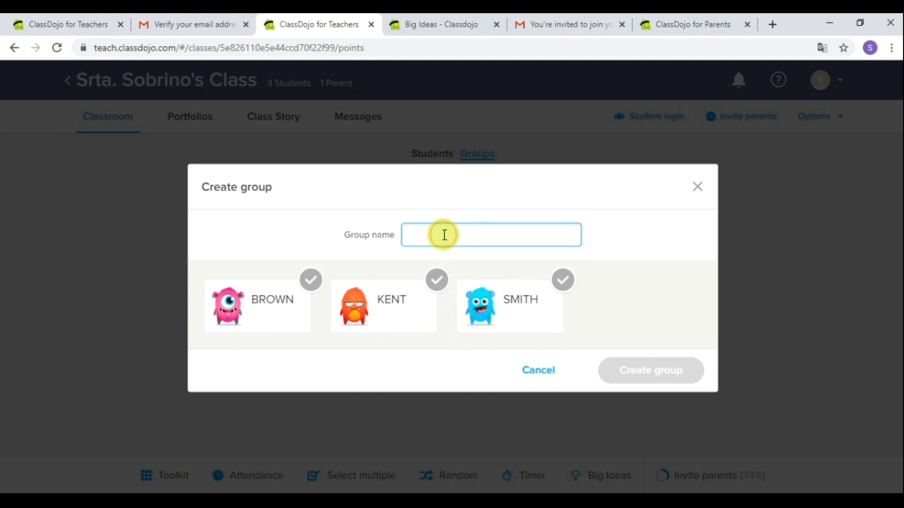
text(1)
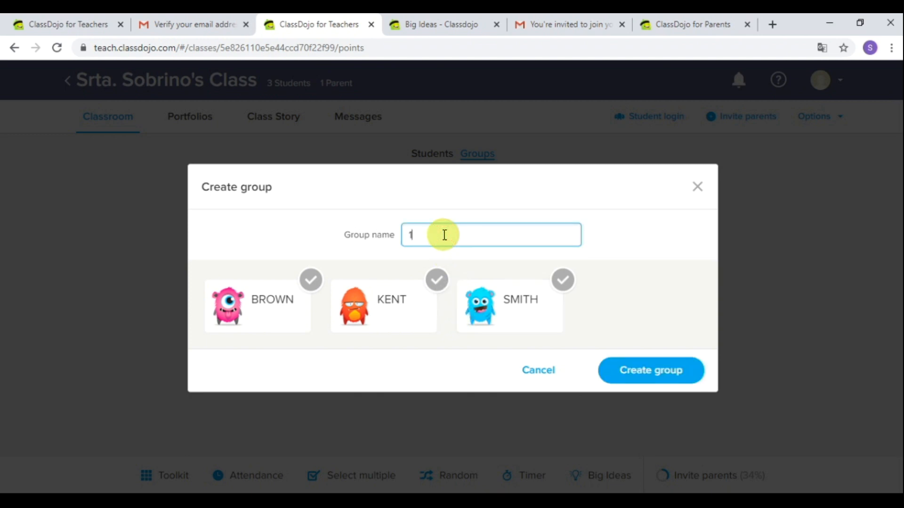
click(310, 283)
click(440, 282)
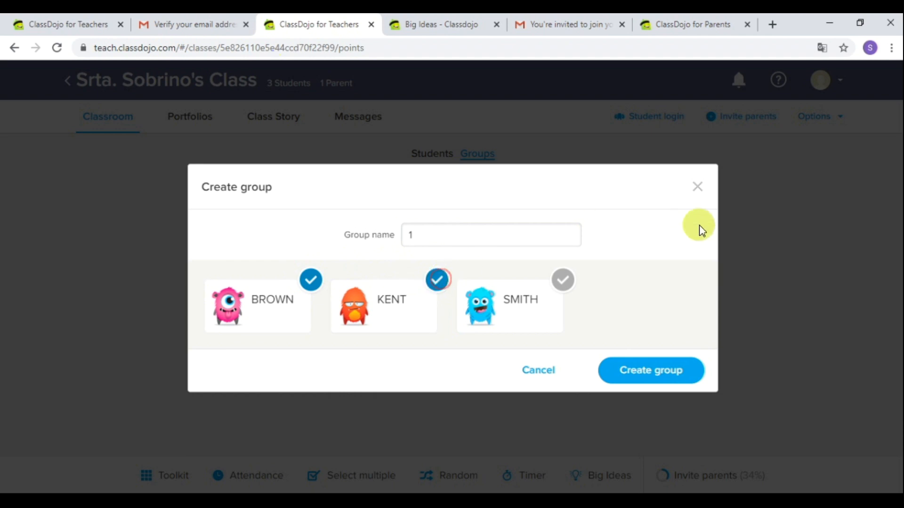
click(662, 379)
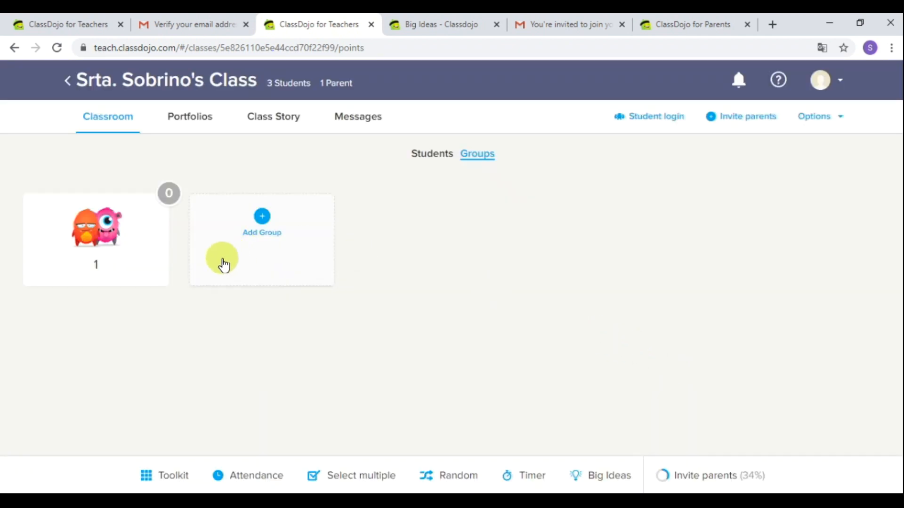
- Add a second classroom group named "2" containing only the student with the blue monster
click(262, 217)
click(563, 280)
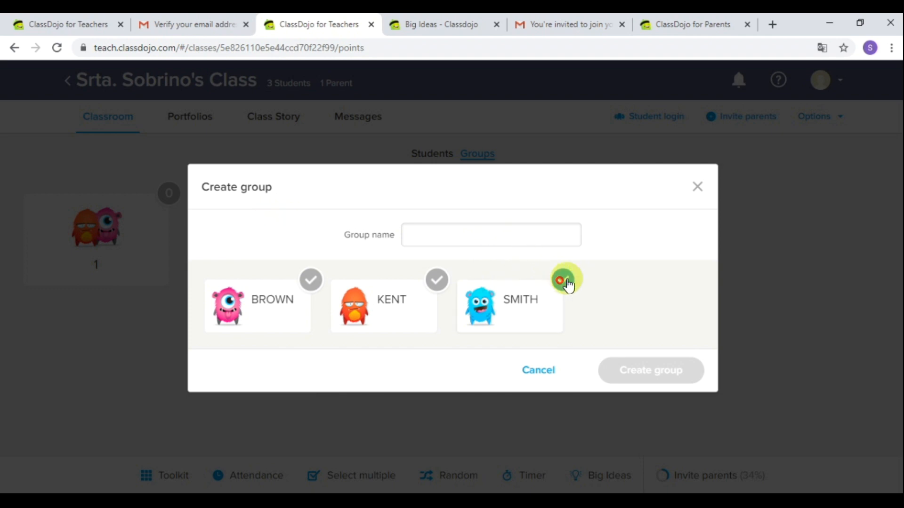
click(542, 226)
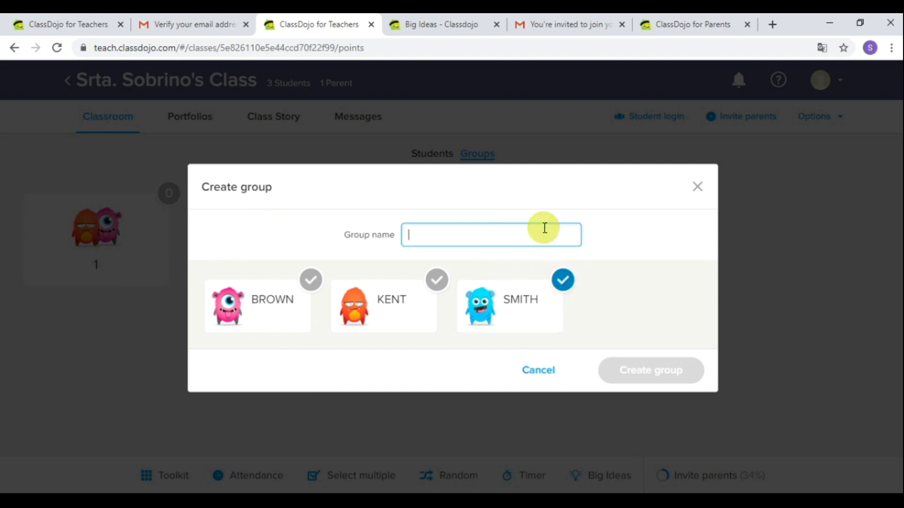
text(2)
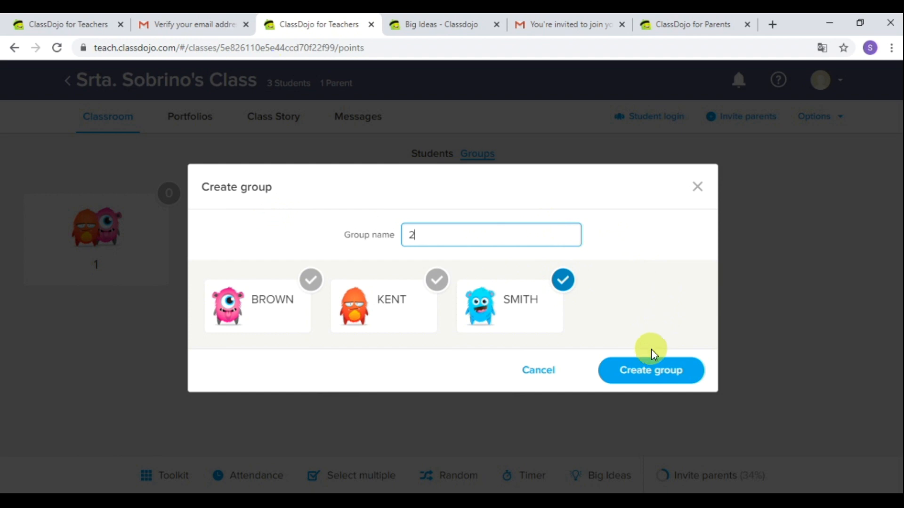
click(645, 370)
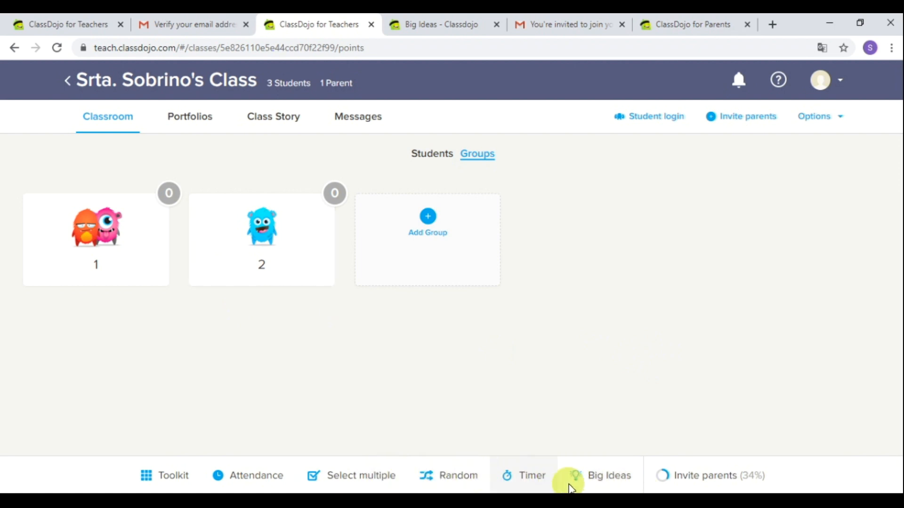
- Open the class for editing, change its icon to the computer monitor, and view the grade choices without changing the grade
click(836, 123)
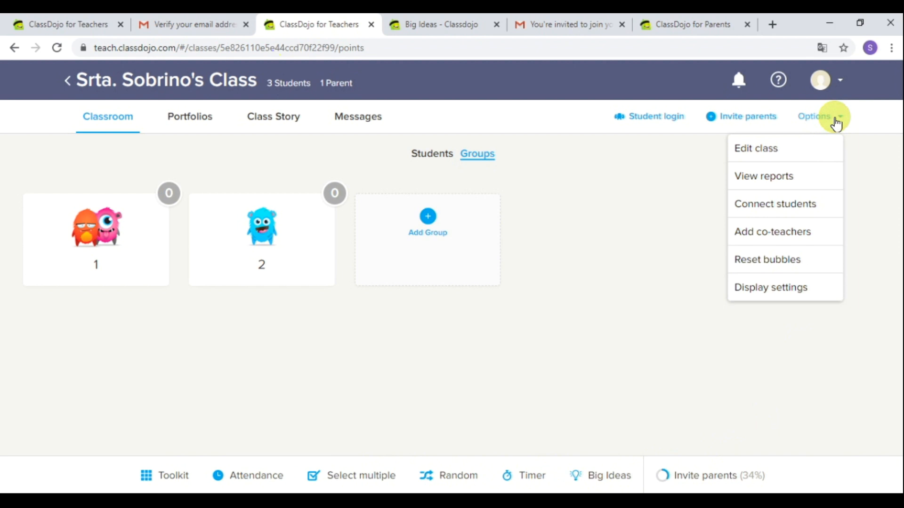
click(775, 157)
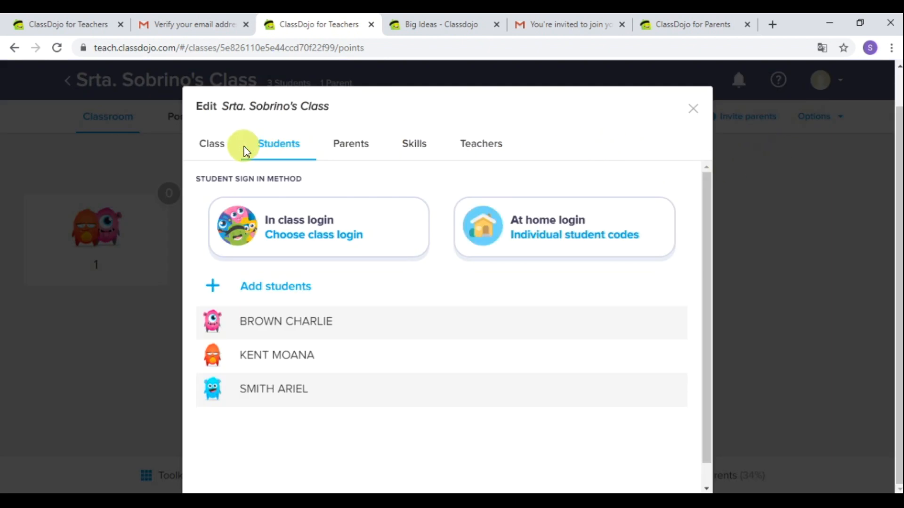
click(212, 147)
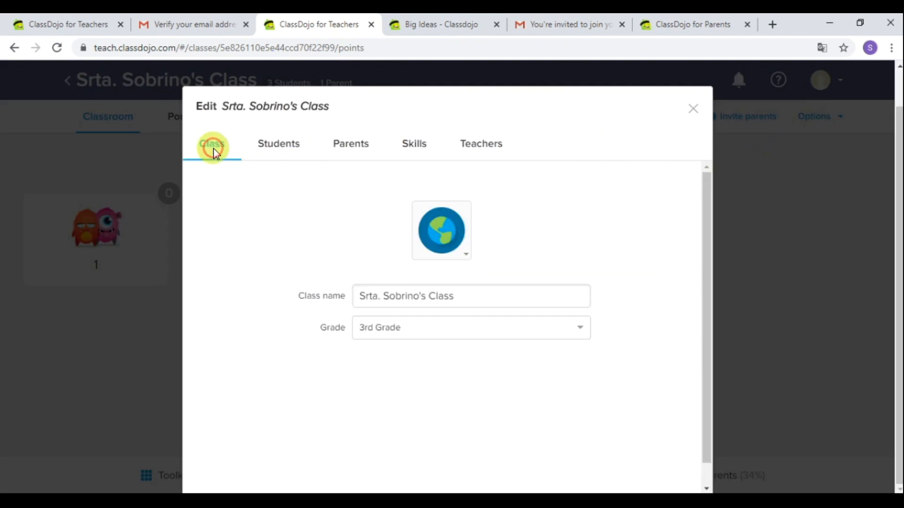
click(466, 253)
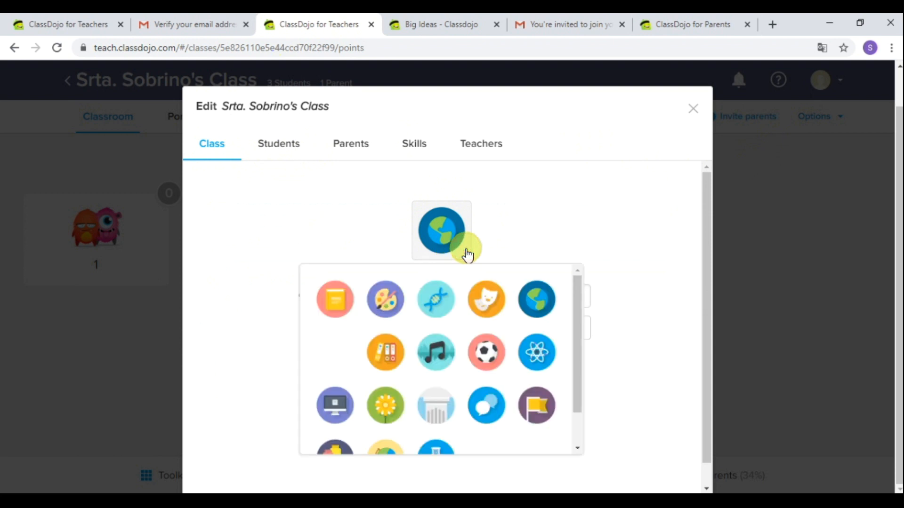
click(345, 403)
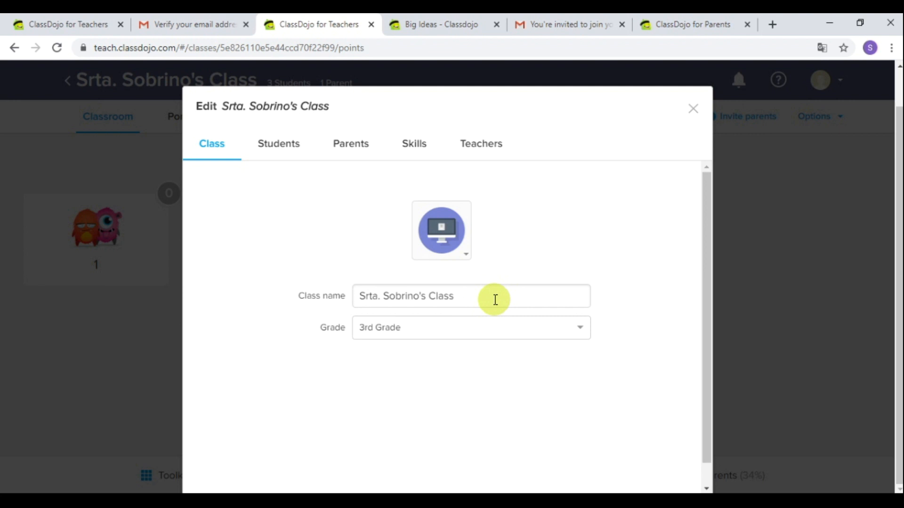
click(500, 333)
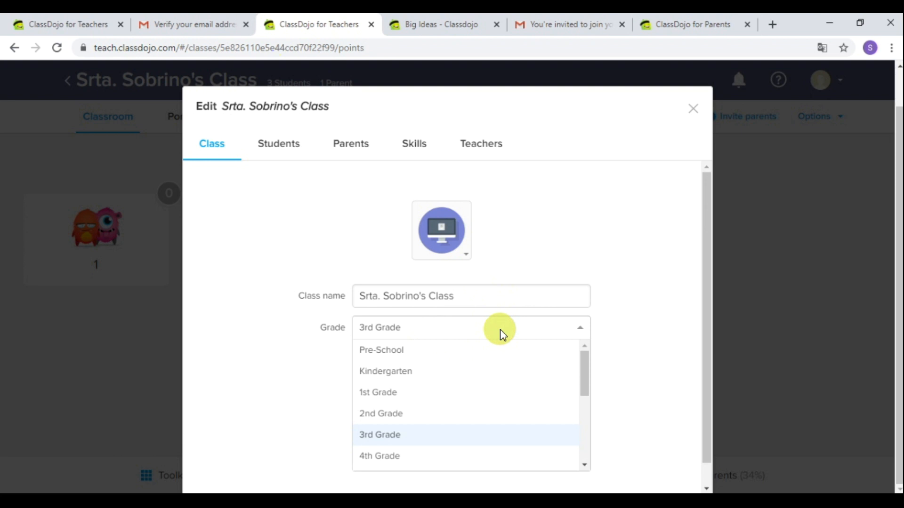
click(520, 224)
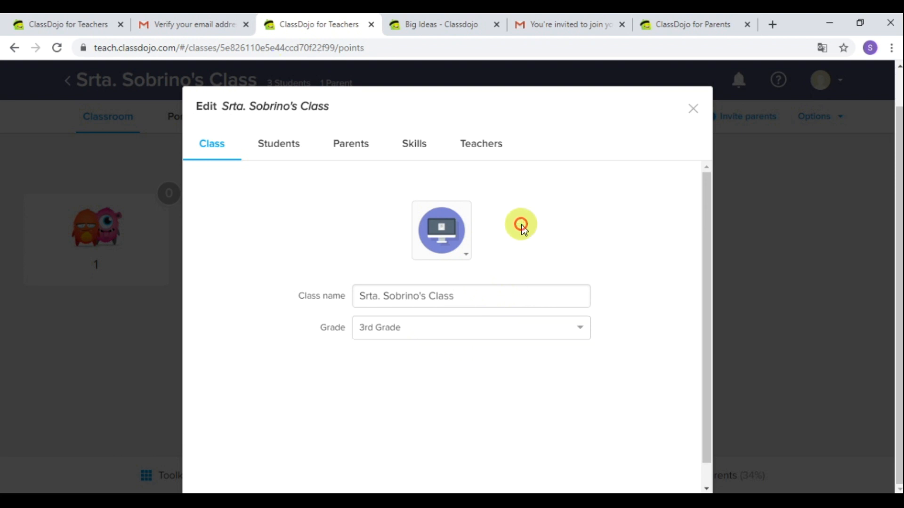
- Review the student settings in the class editor and set the in-class login method to Scan QR Code
click(279, 145)
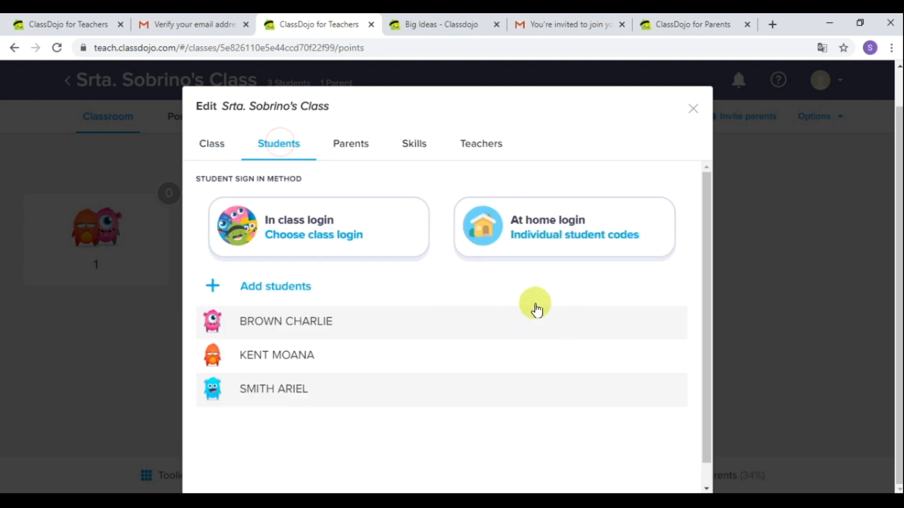
scroll(466, 342, down, 1)
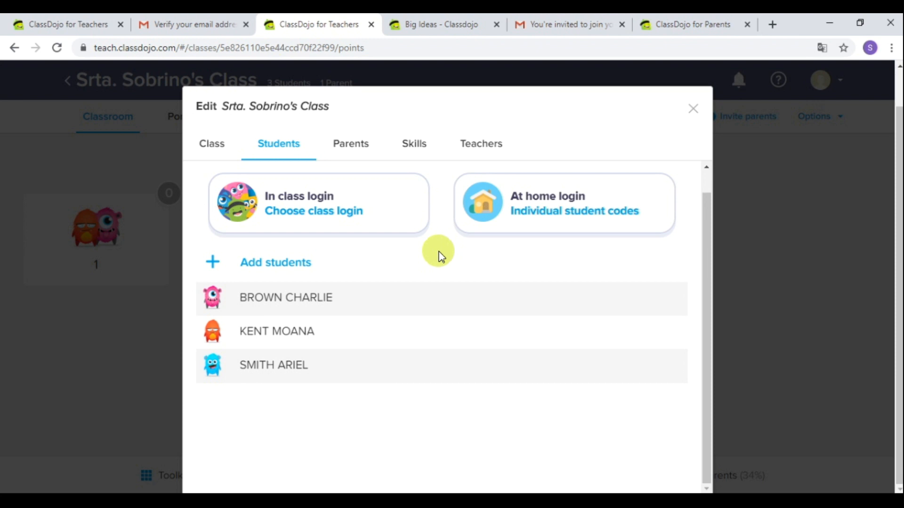
scroll(441, 257, up, 1)
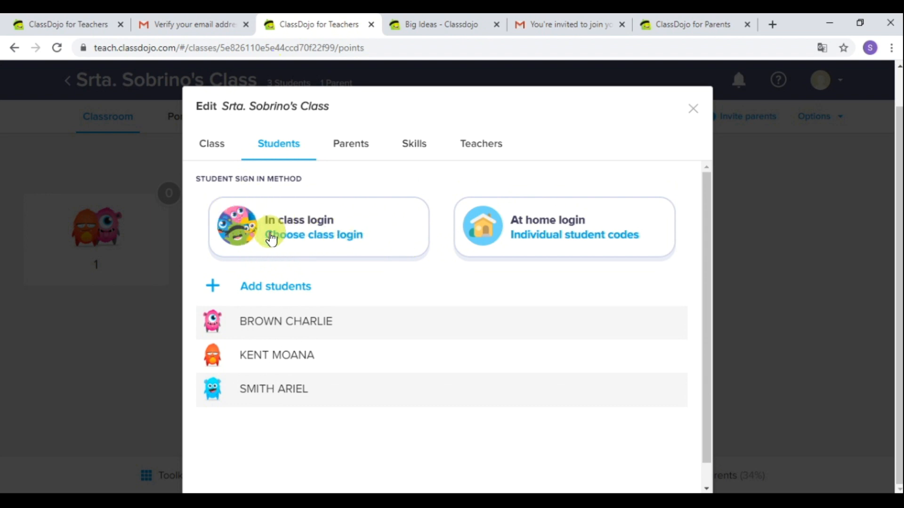
click(361, 242)
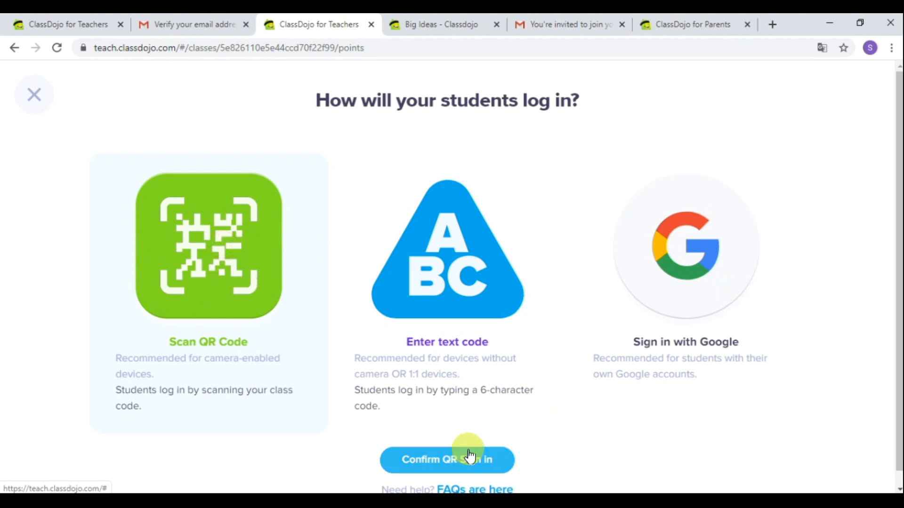
click(459, 464)
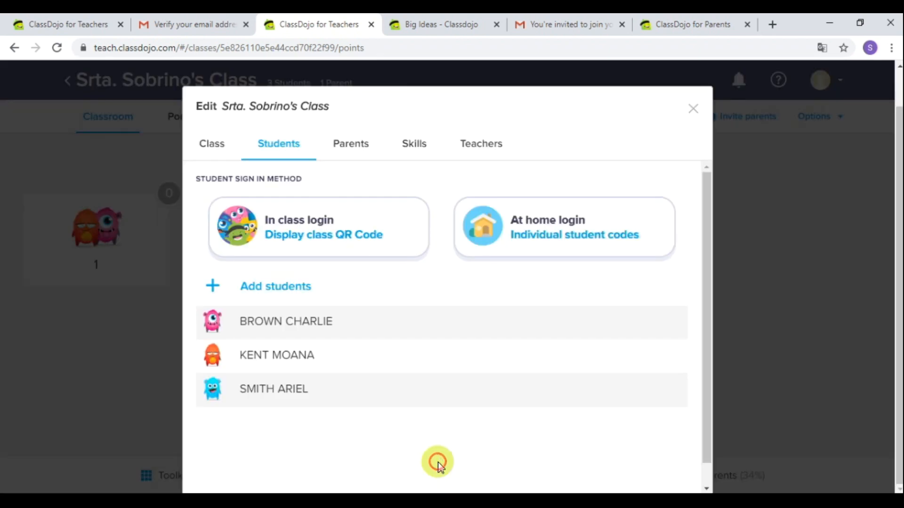
- Display the class QR code, agreeing to the portfolio permissions, and return to the student settings
click(336, 233)
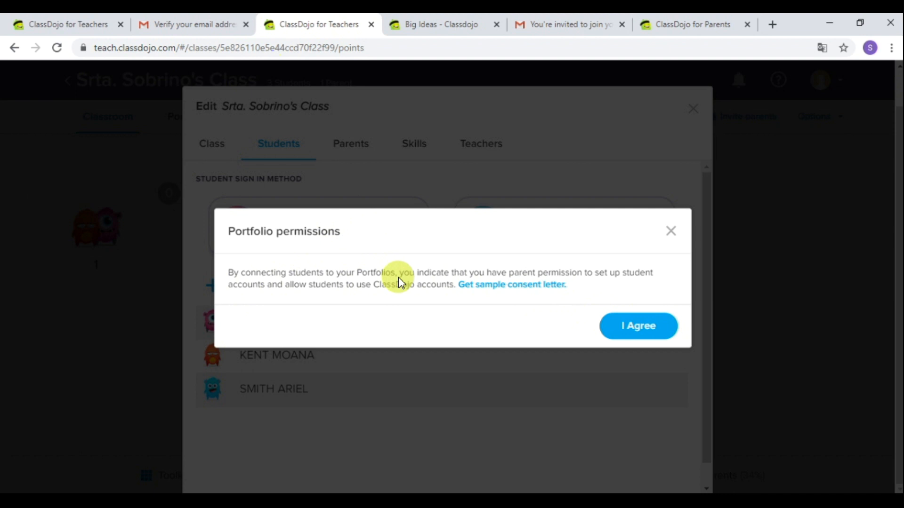
click(641, 332)
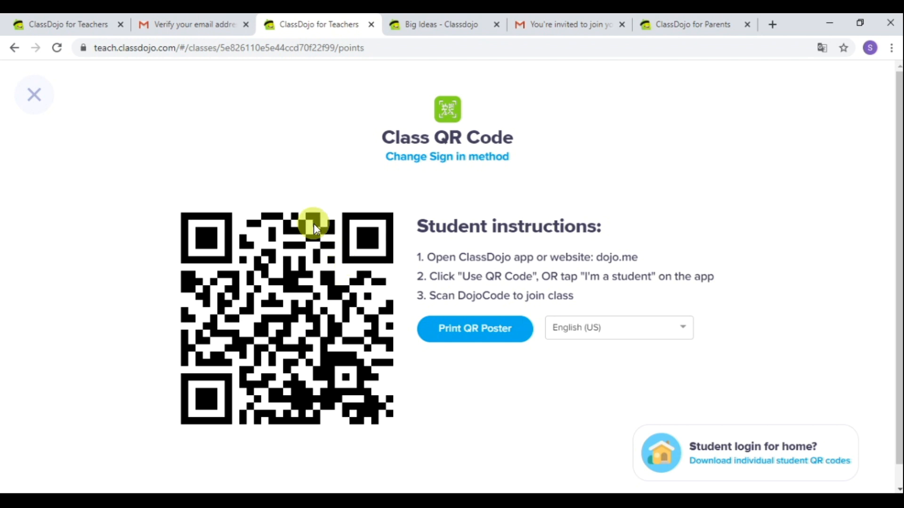
click(43, 107)
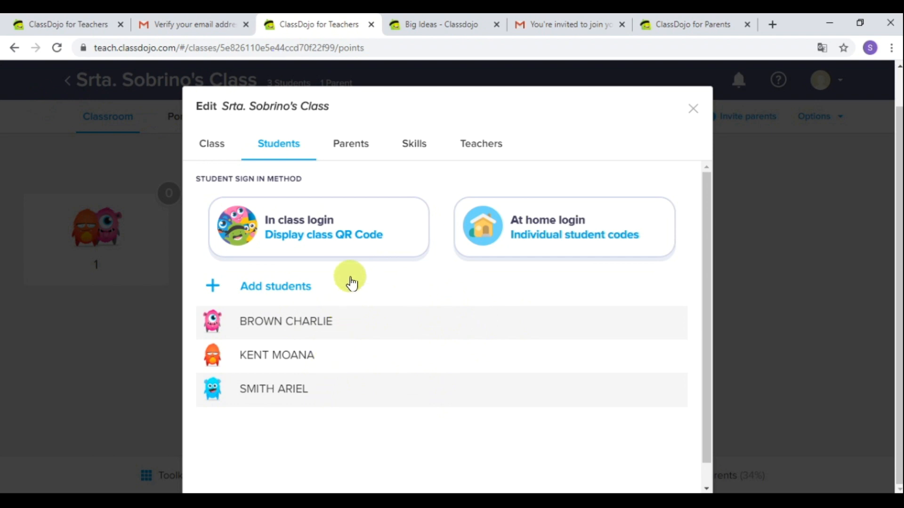
- Change the in-class student sign-in method from QR code to Enter text code and confirm it
click(343, 234)
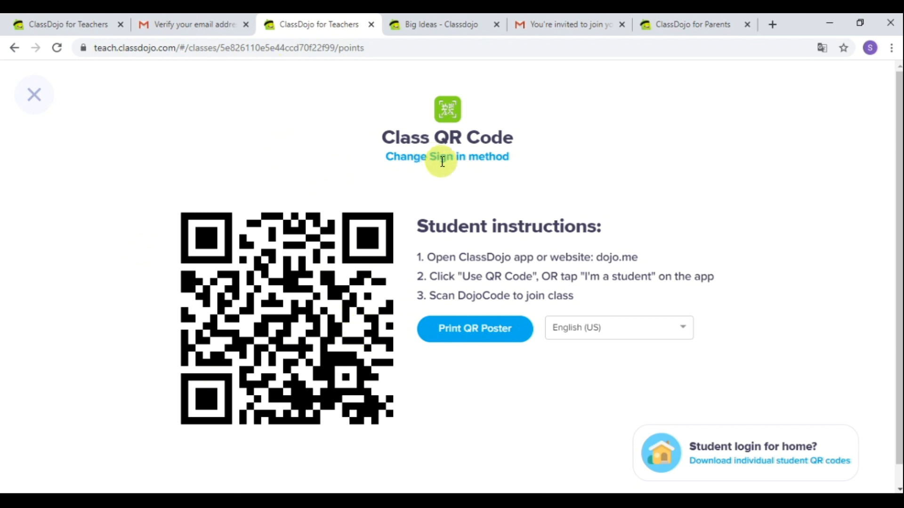
click(453, 158)
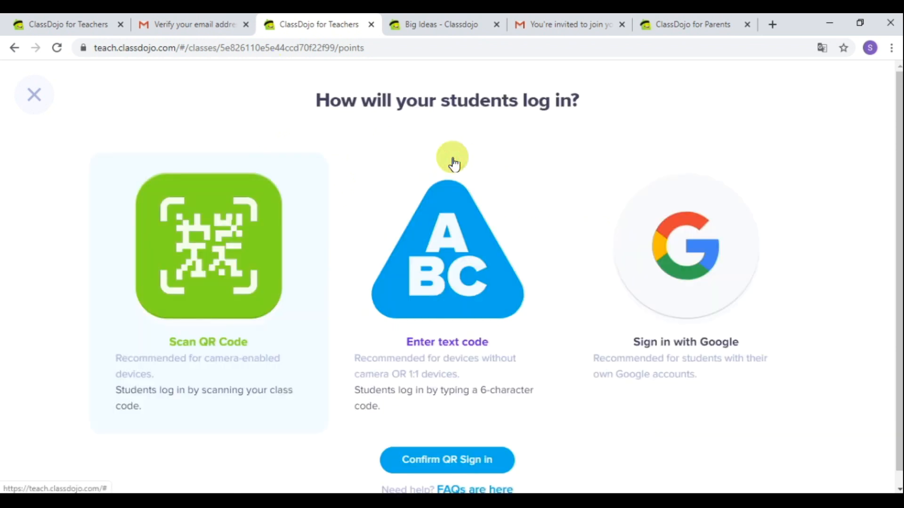
click(444, 312)
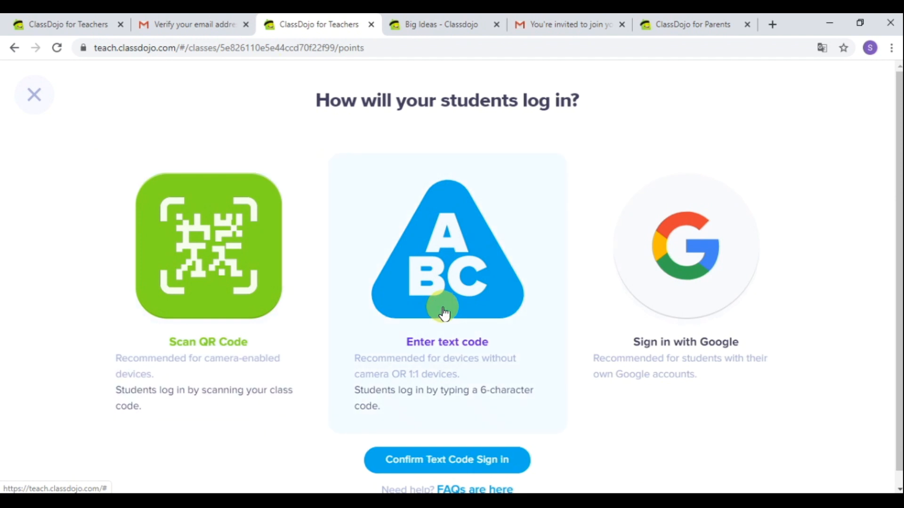
click(462, 461)
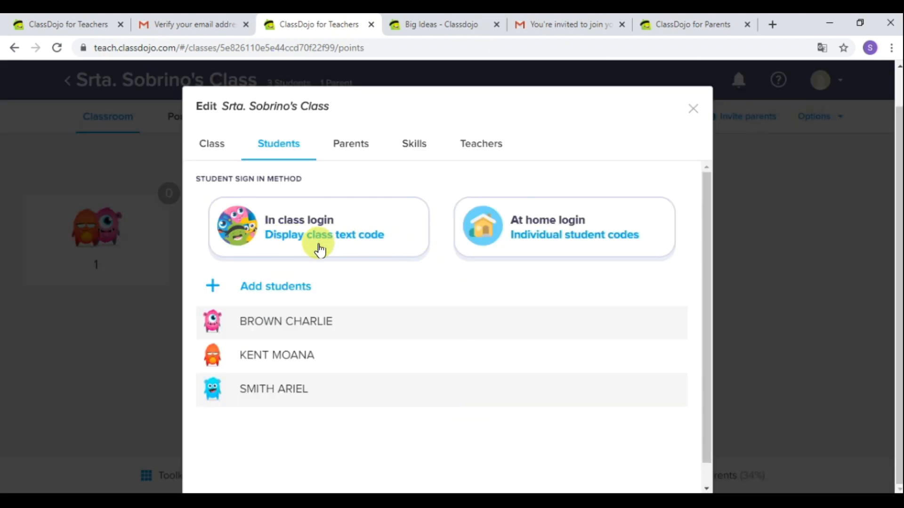
- View the class text code with its student instructions, and return to the student settings
click(344, 239)
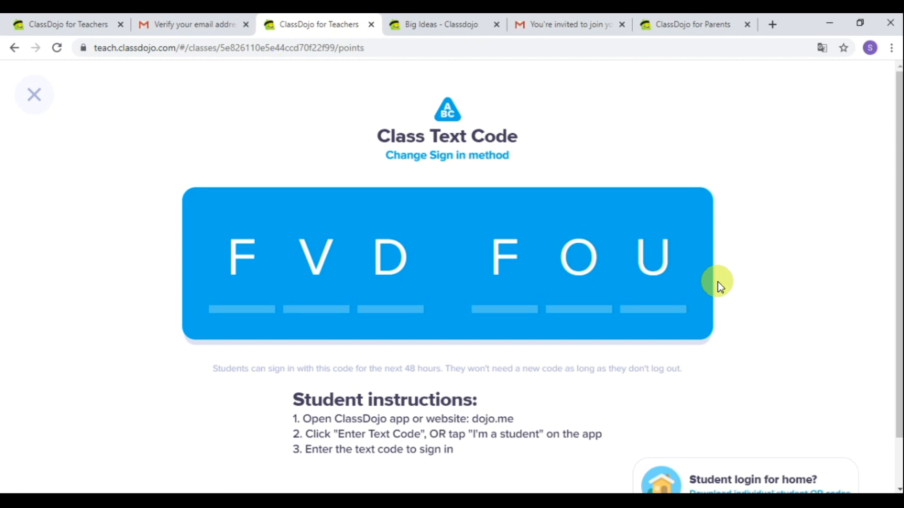
scroll(690, 349, down, 1)
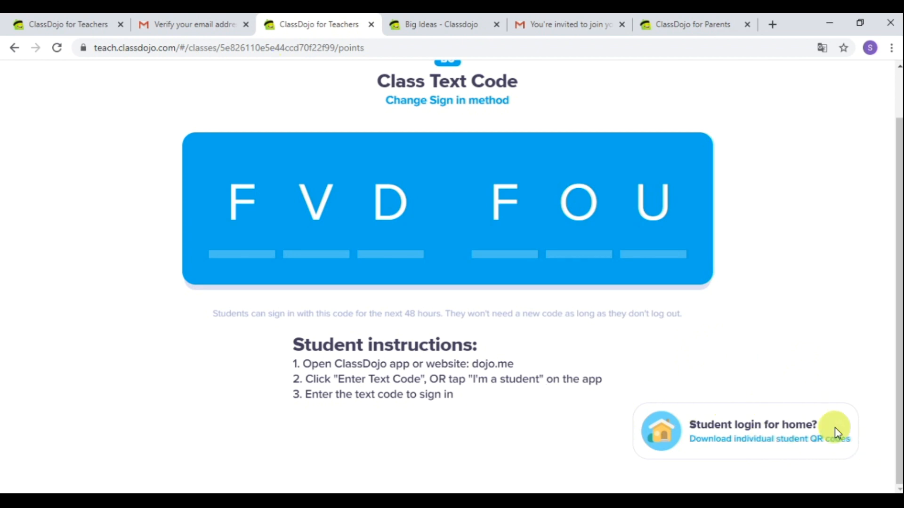
scroll(800, 353, up, 1)
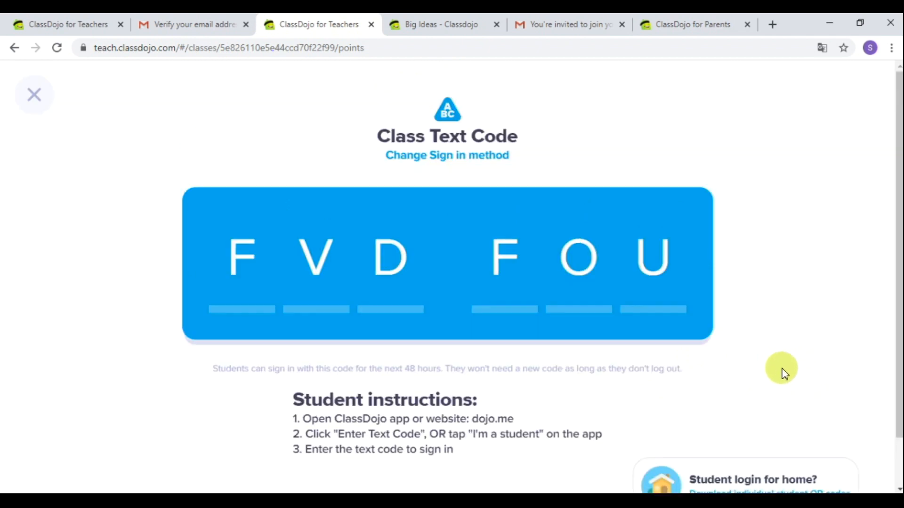
click(33, 96)
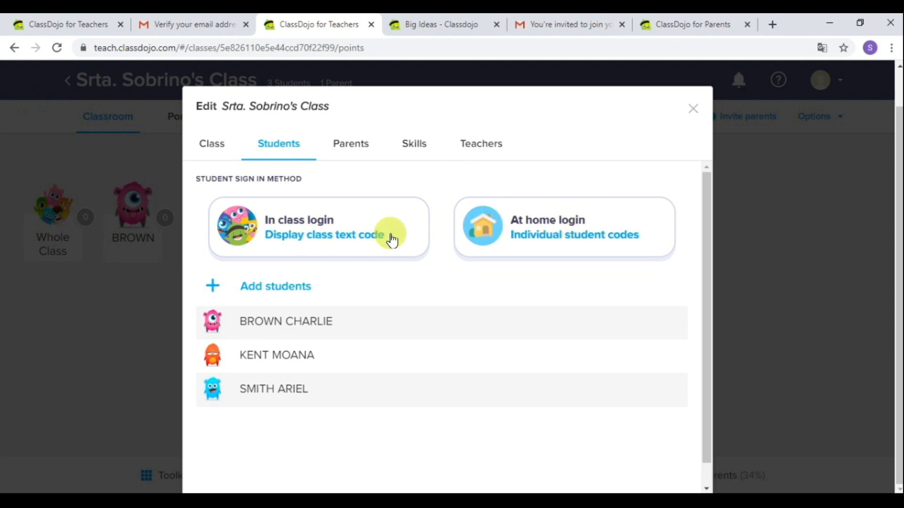
- Open the individual student codes for at-home login and get the printout of all codes
click(560, 229)
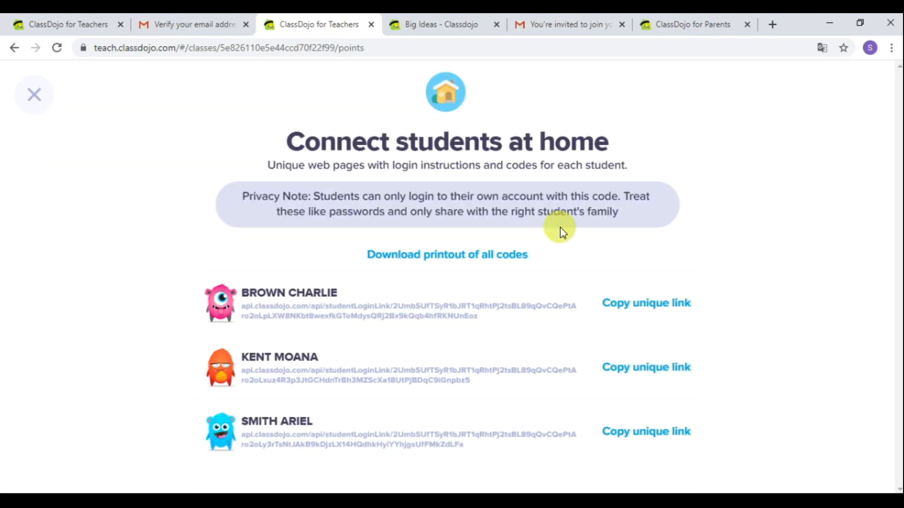
click(491, 254)
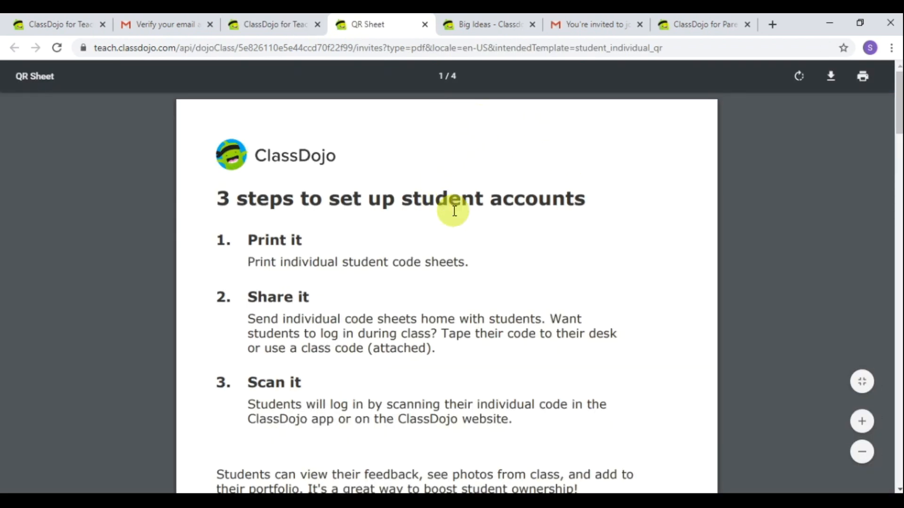
- Look through the student code printout, from the setup instructions to the individual QR login posters
scroll(572, 198, down, 15)
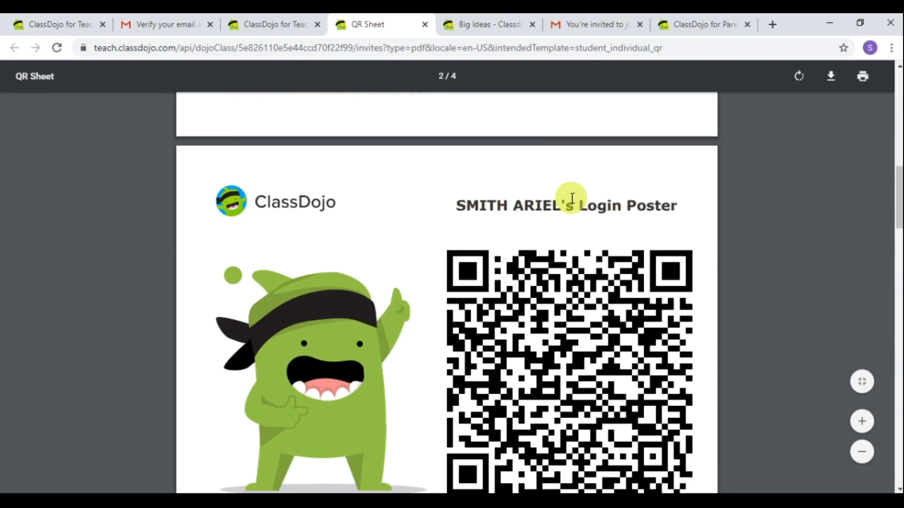
scroll(572, 198, down, 20)
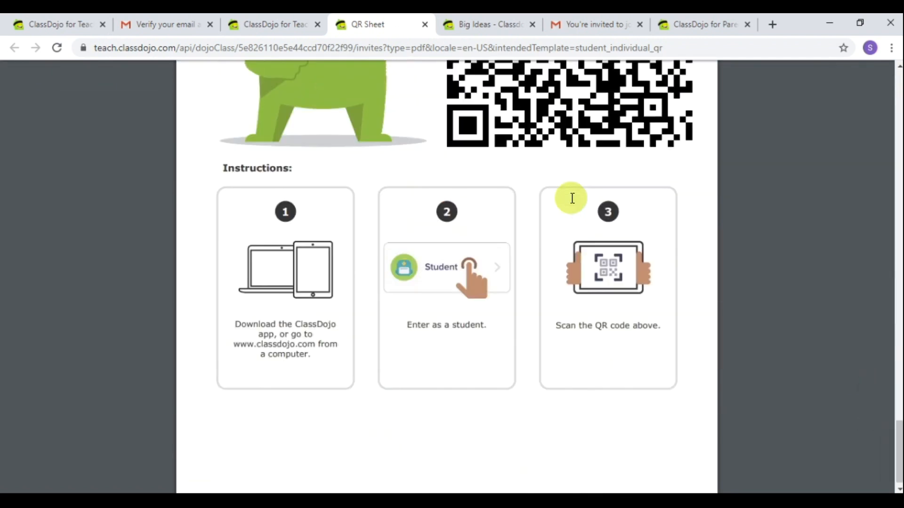
scroll(527, 212, down, 15)
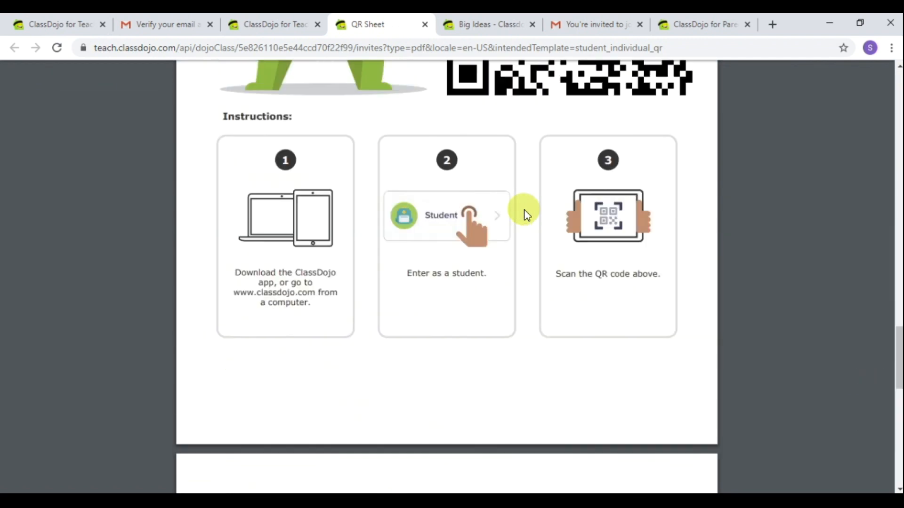
scroll(523, 212, up, 20)
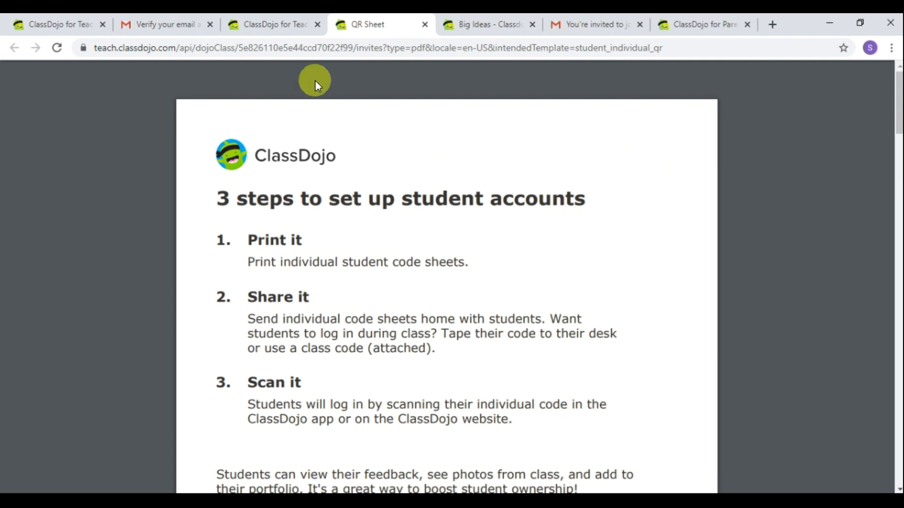
- Return to the at-home login page, copy the first student's unique link, and close the class settings
click(278, 29)
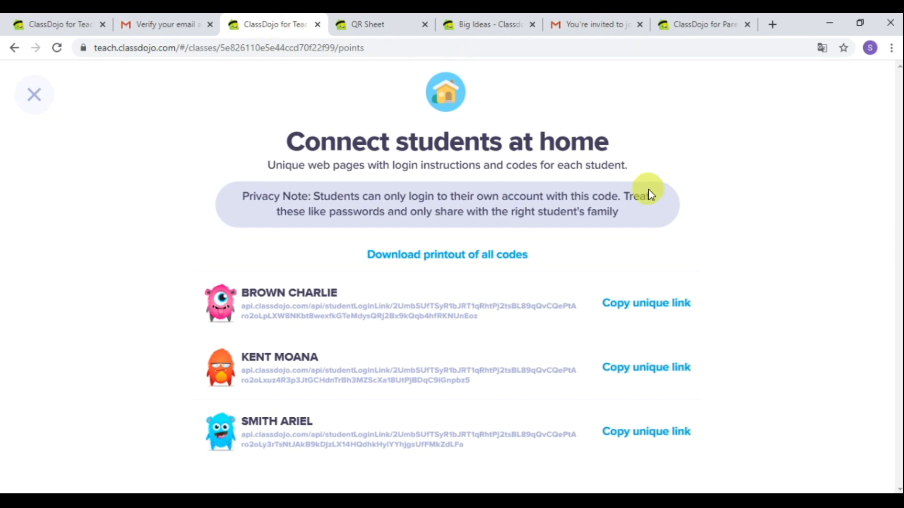
click(657, 305)
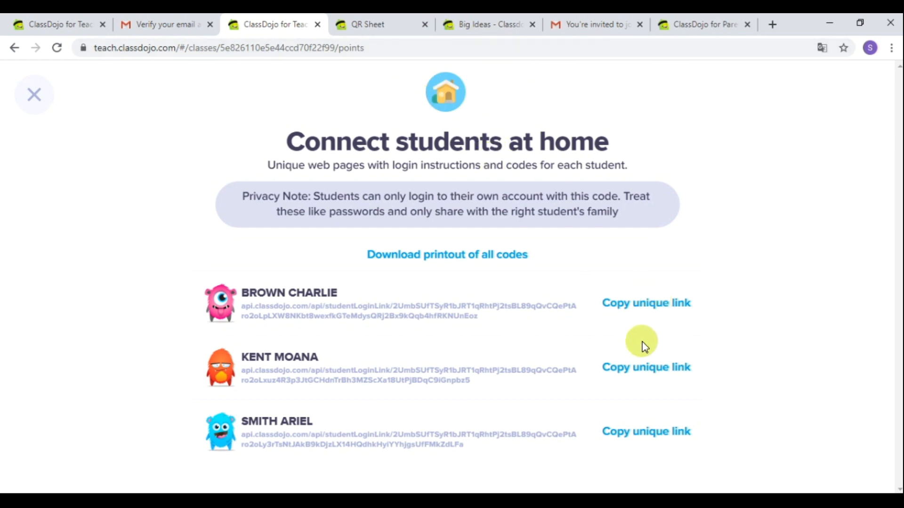
click(651, 299)
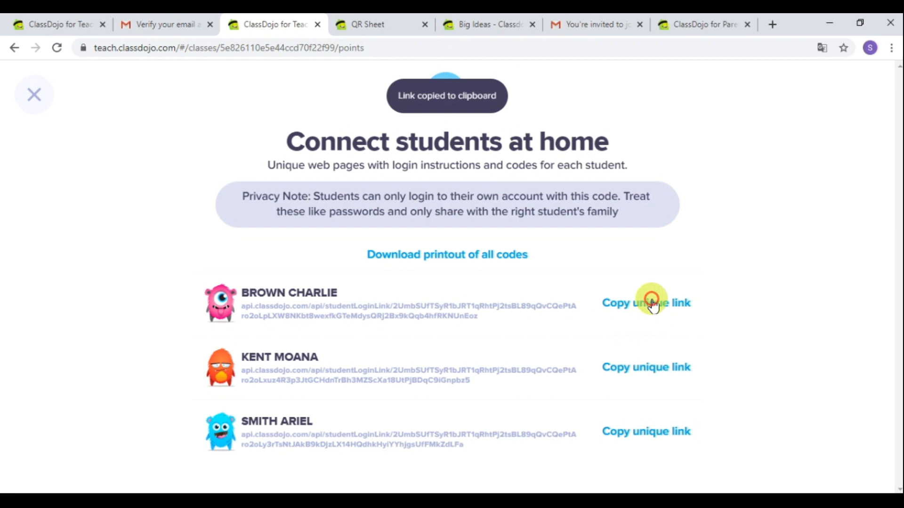
click(31, 99)
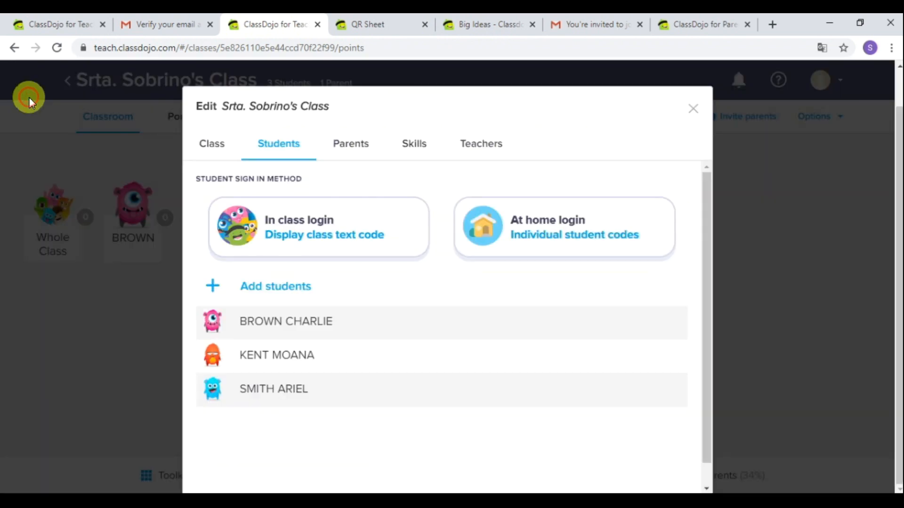
click(693, 109)
- Send the connected parent the message "Make your kid log in using this link" followed by the student's unique login link
click(359, 123)
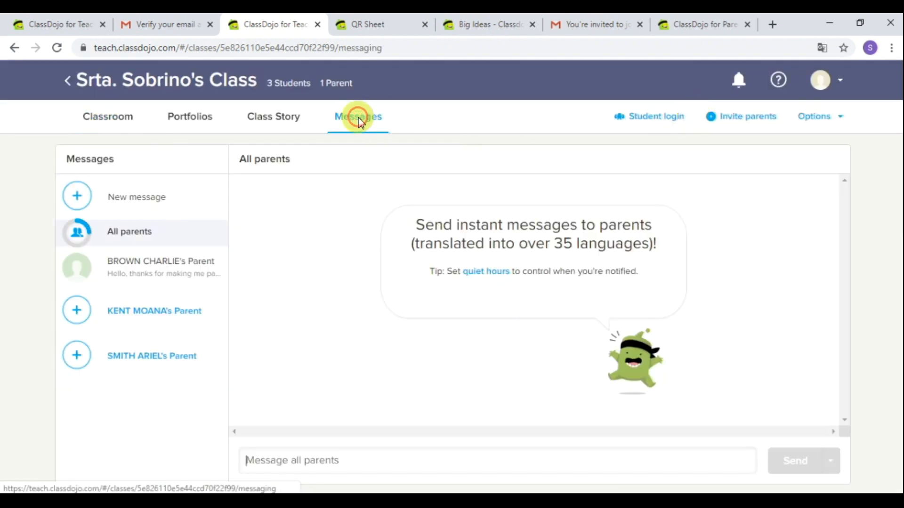
click(134, 268)
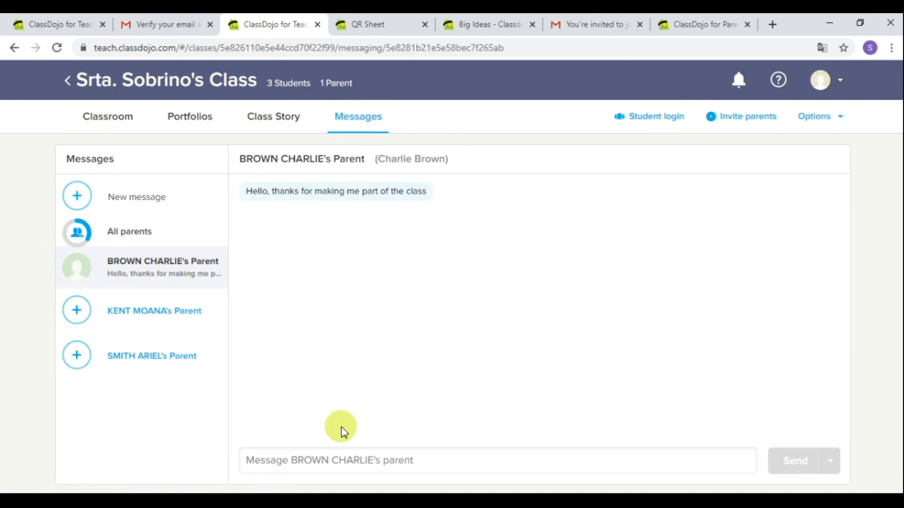
click(408, 463)
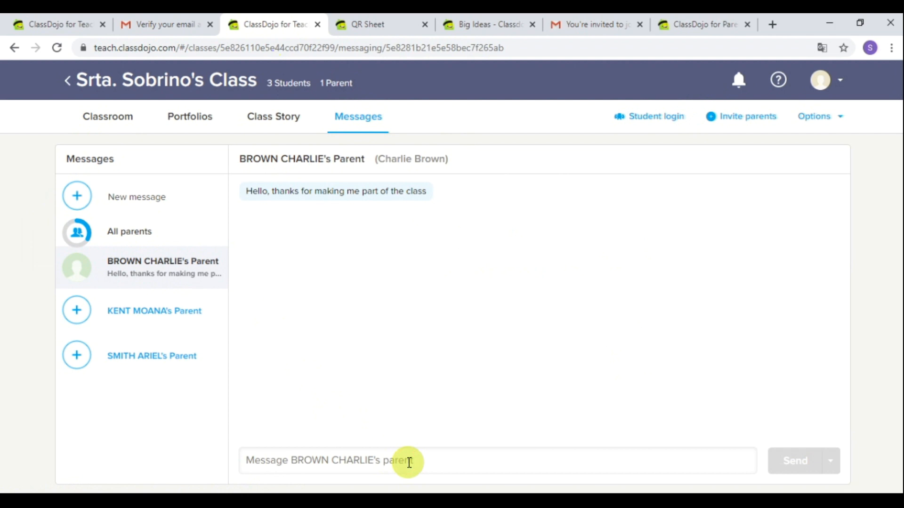
key(ctrl+v)
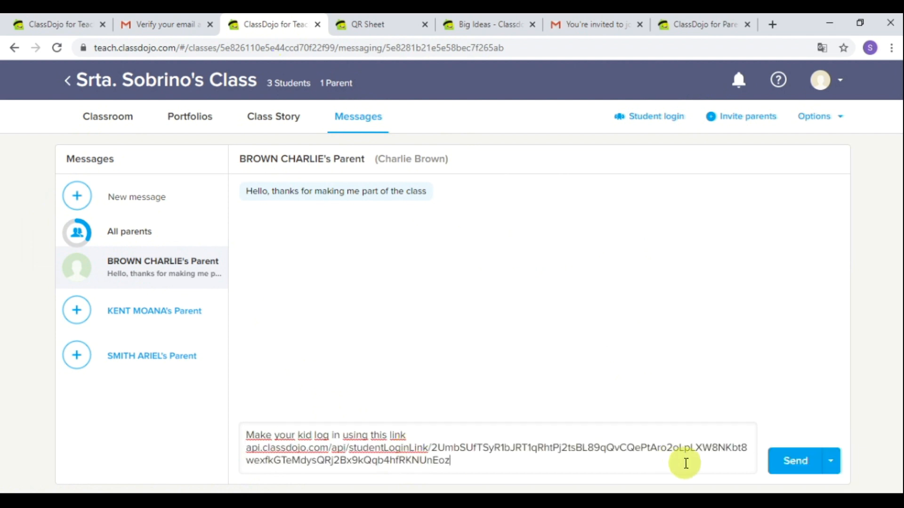
key(Return)
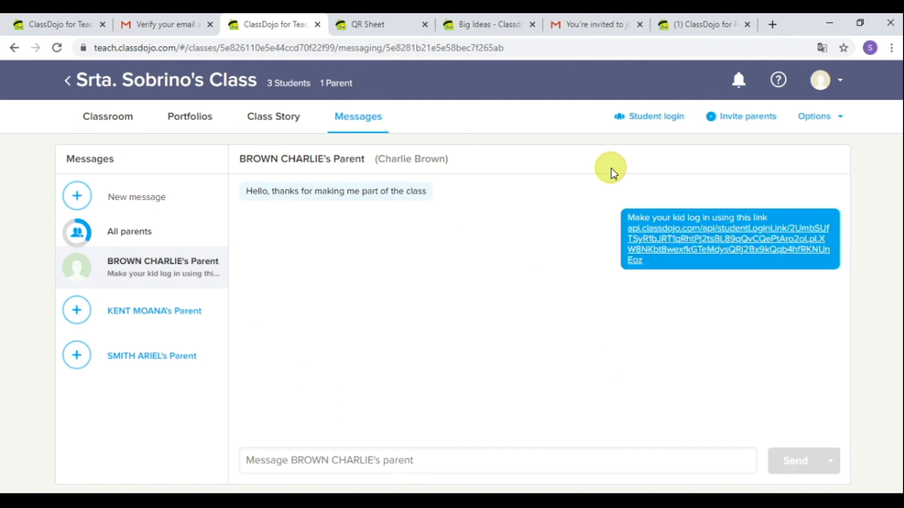
- Open the teacher's message in the parent account and copy the student login link from it
click(709, 26)
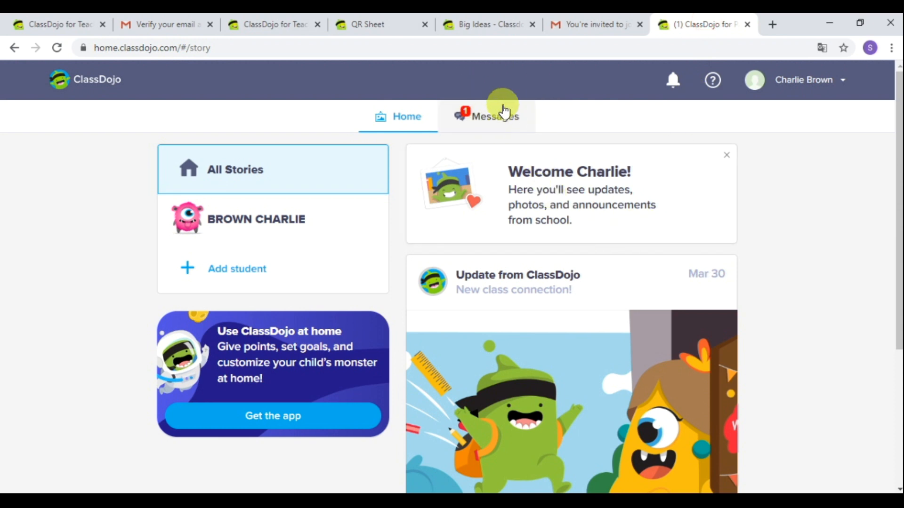
click(499, 117)
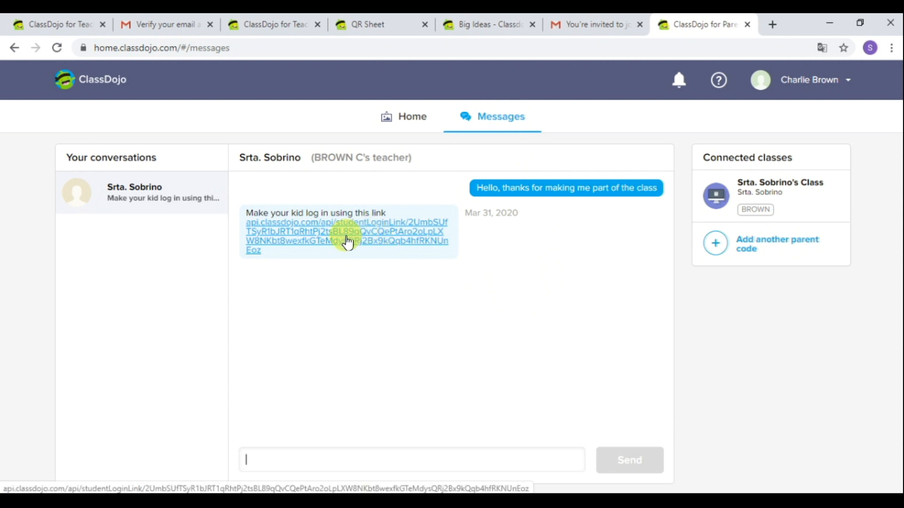
click(326, 241)
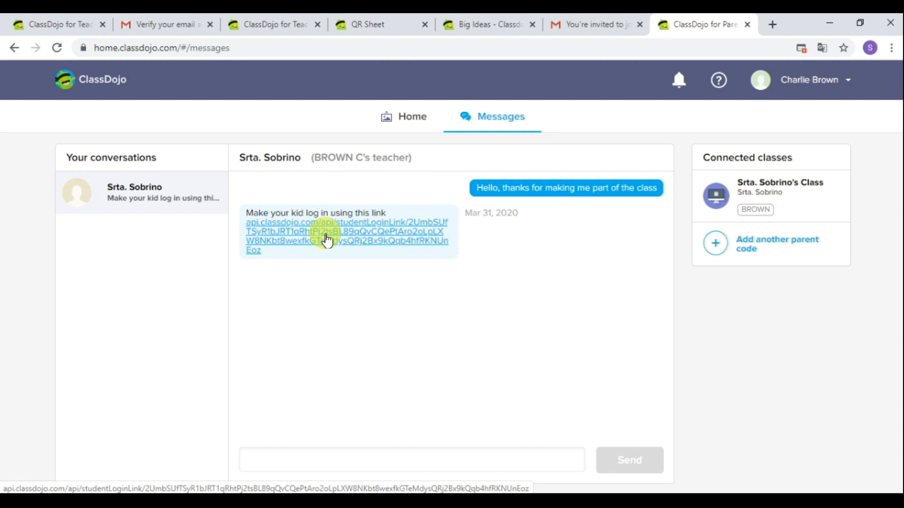
drag(270, 253, 244, 224)
key(ctrl+c)
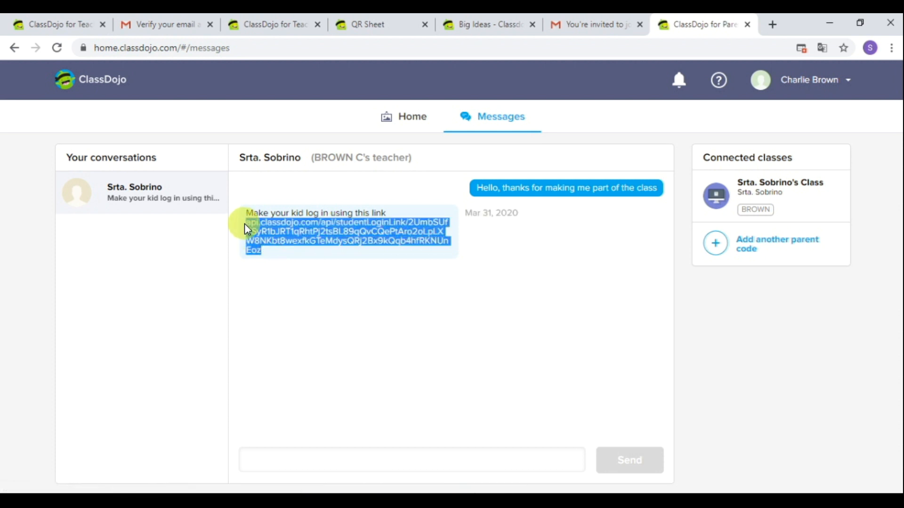
right_click(295, 226)
click(296, 227)
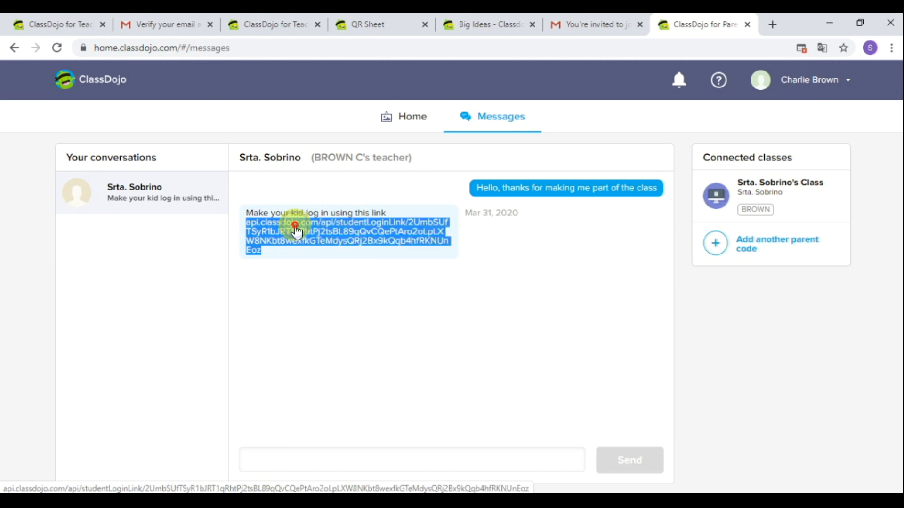
- Open the copied student login link in a new browser tab and view its QR code, instructions and link option
click(770, 24)
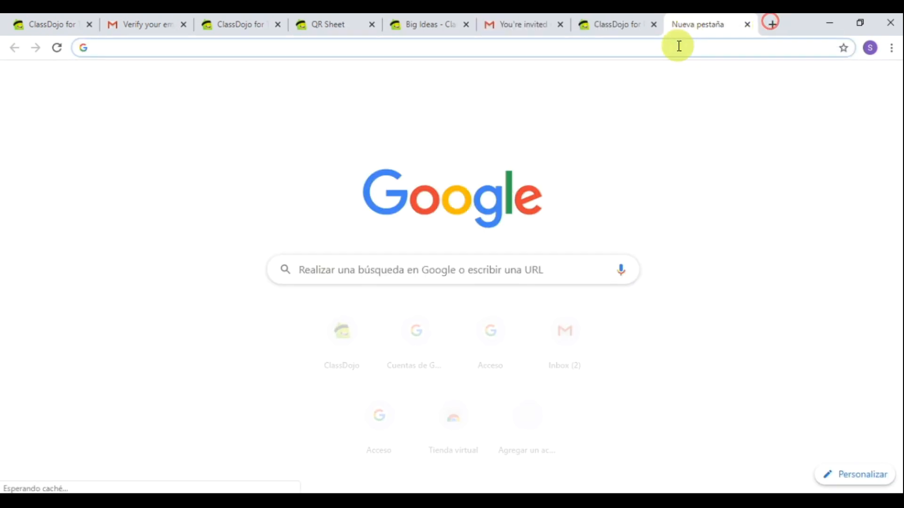
right_click(677, 45)
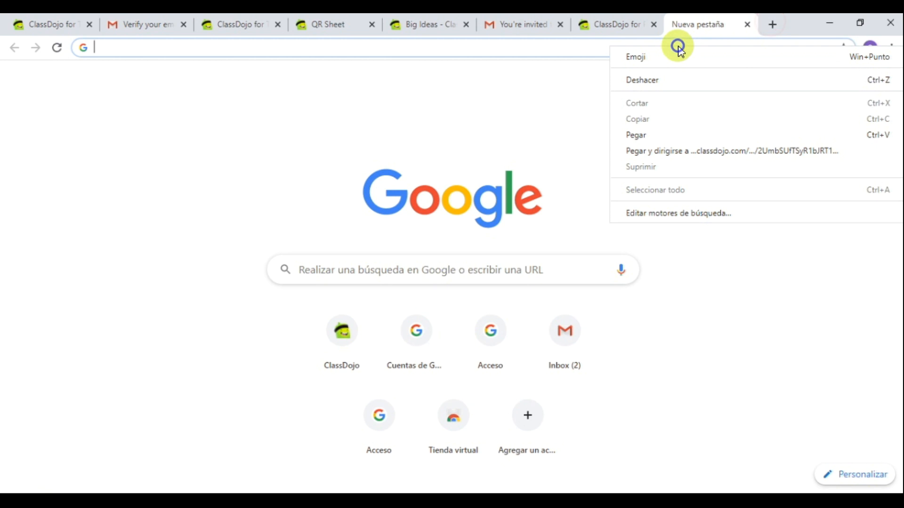
click(639, 137)
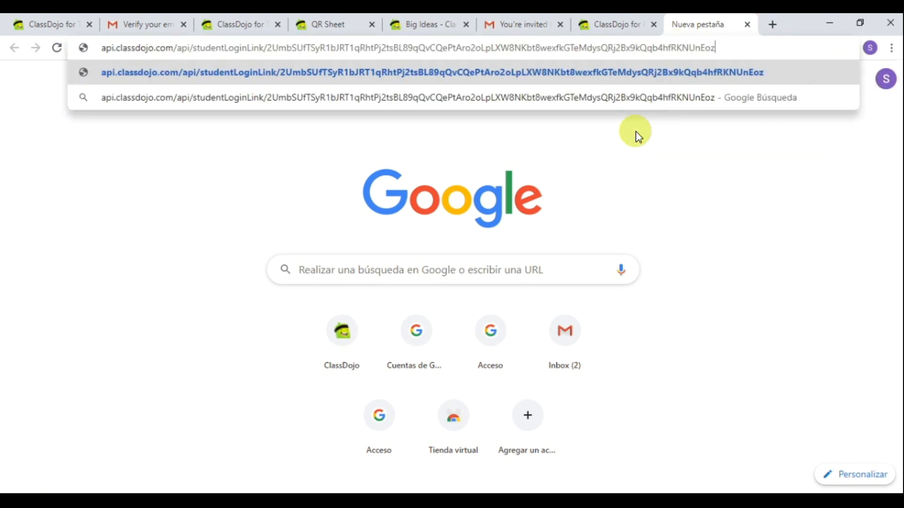
key(Return)
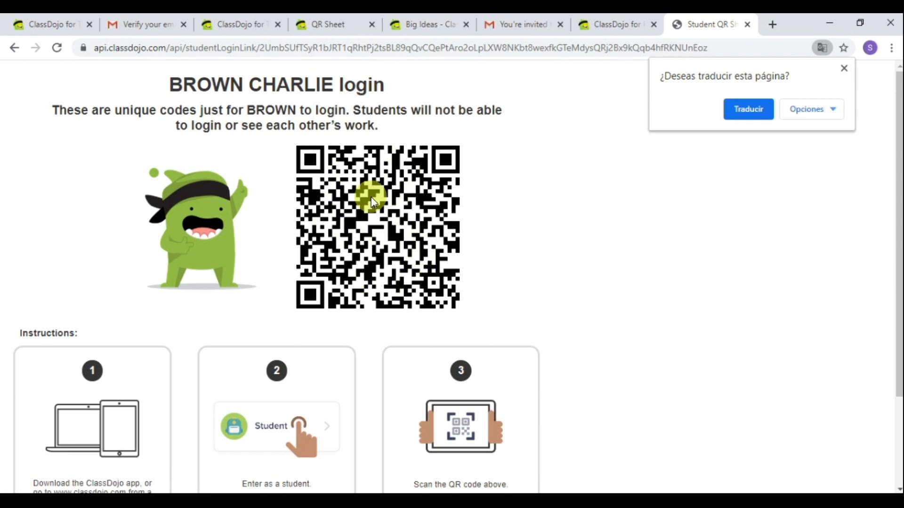
click(844, 68)
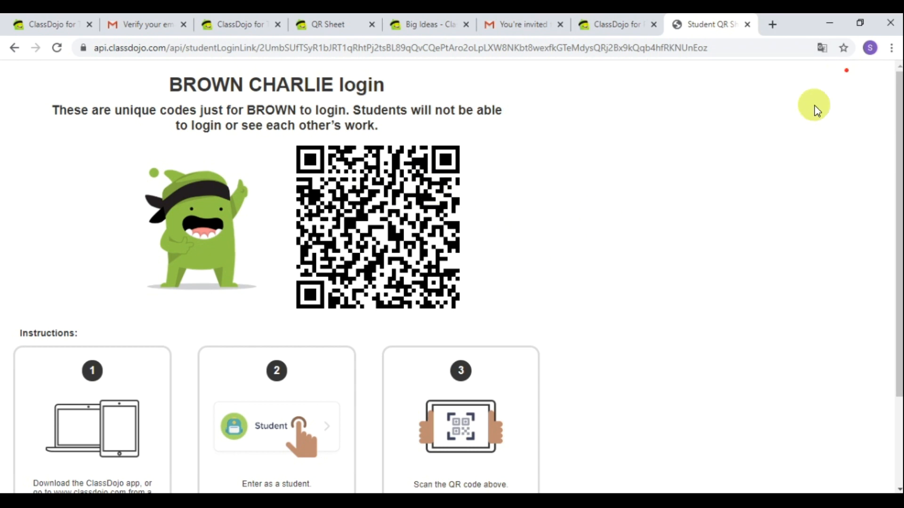
scroll(375, 351, down, 3)
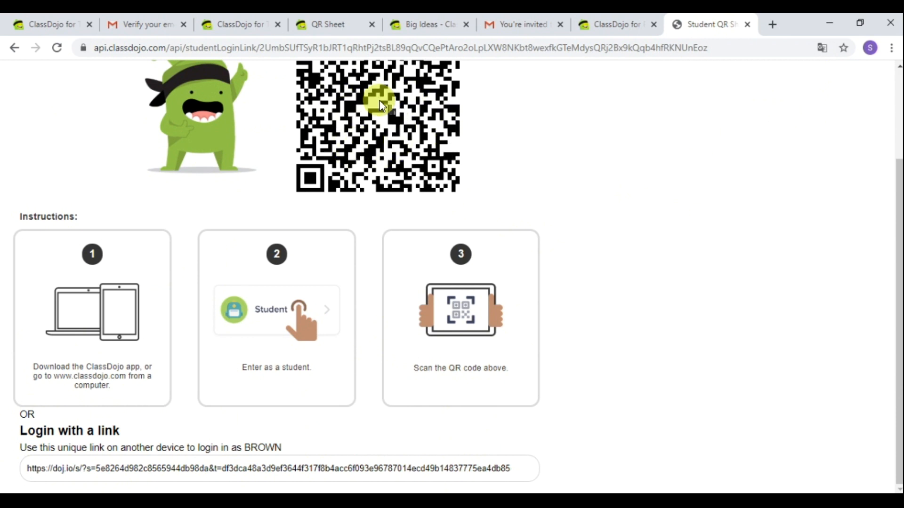
- Log in to the student account by copying the unique device login link and opening it in a new tab
triple_click(185, 468)
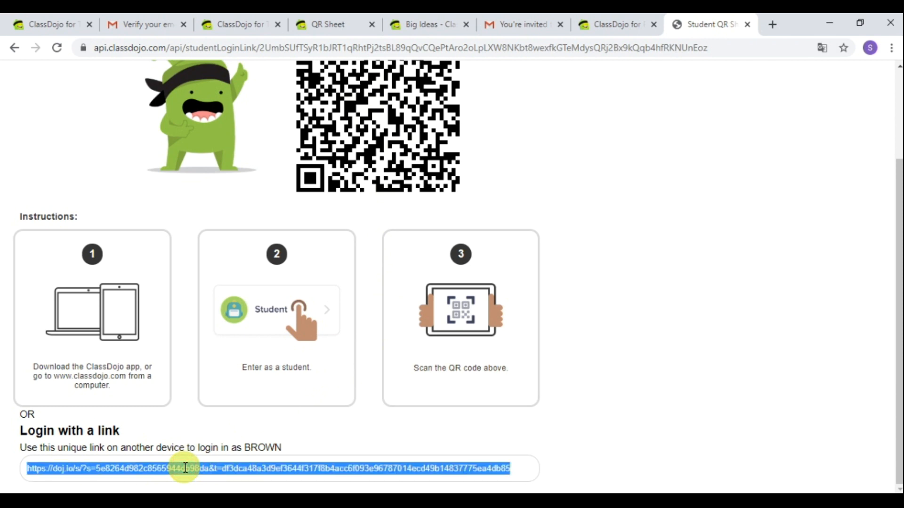
click(772, 25)
key(ctrl+v)
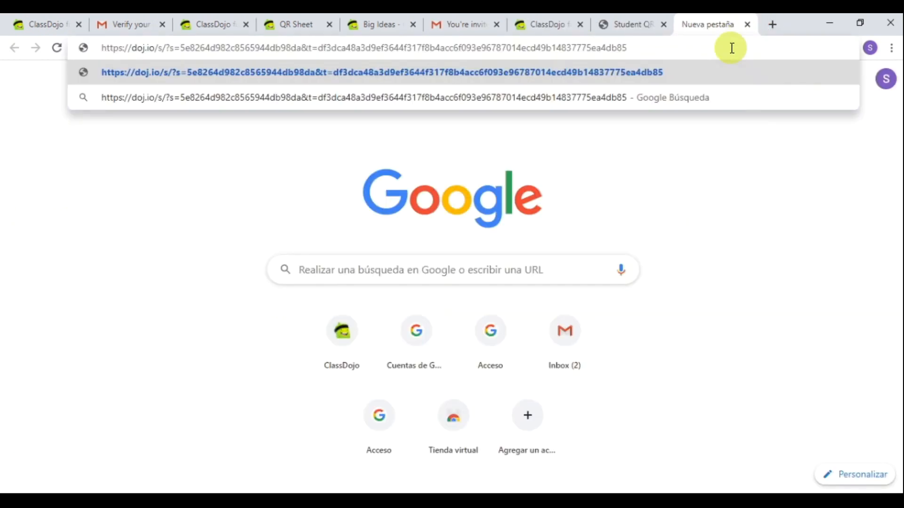
key(Return)
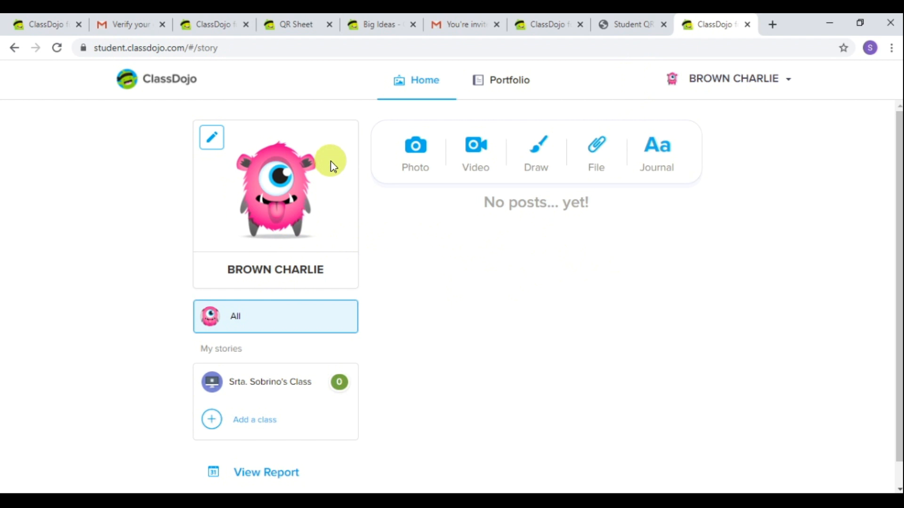
- Close the QR Sheet, Big Ideas and Student QR Sheet tabs, and compare the parent's messages with the student's home page
click(332, 25)
click(329, 24)
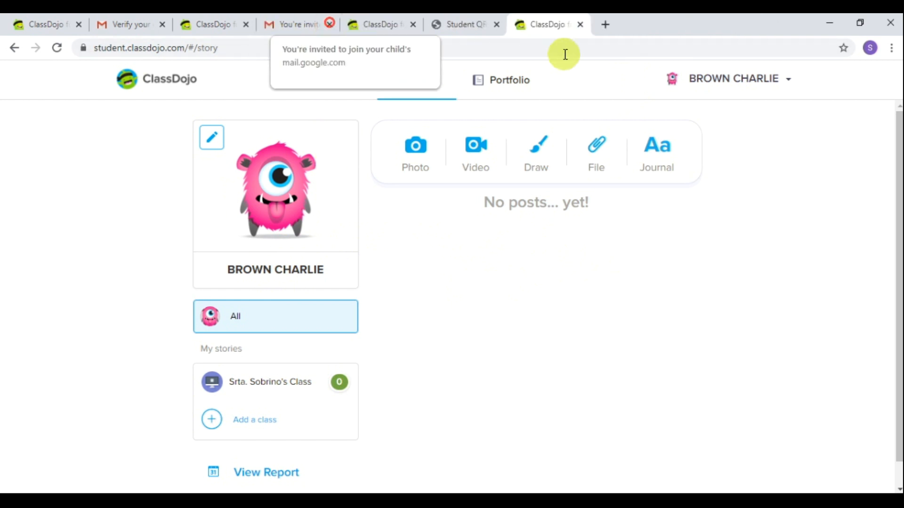
click(496, 25)
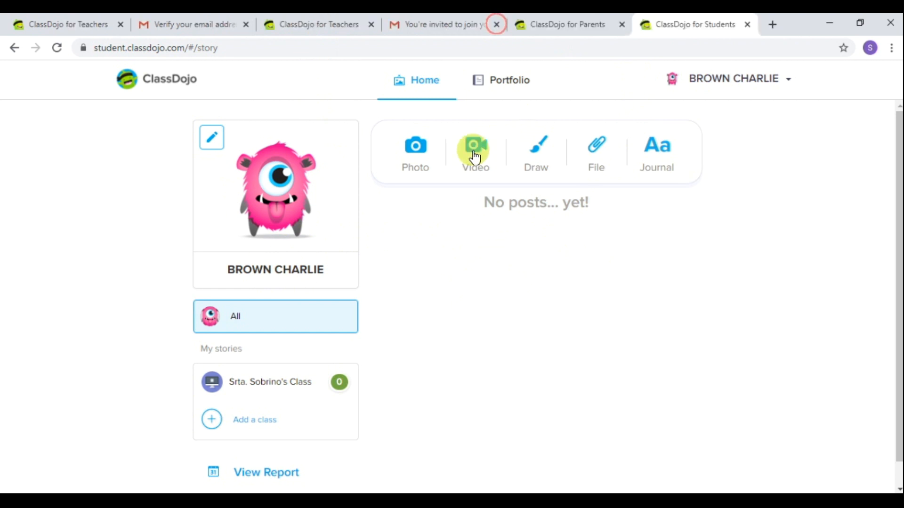
click(295, 24)
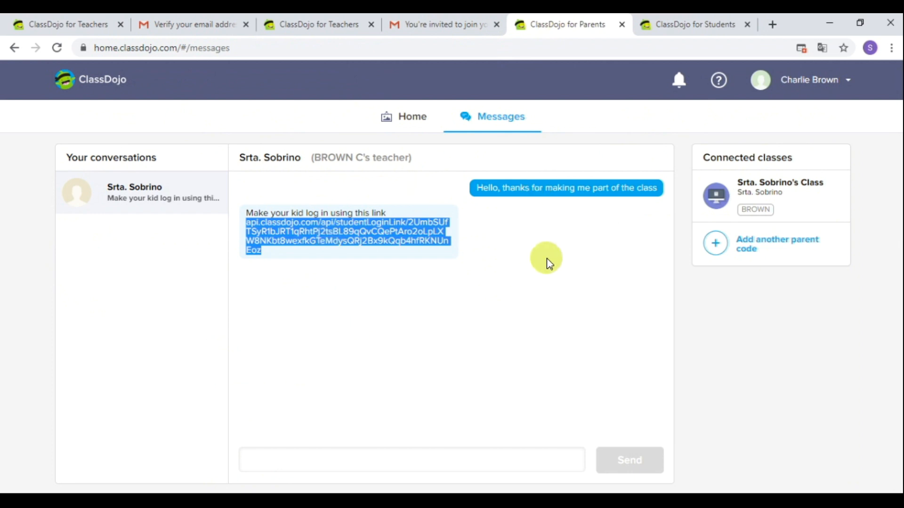
click(691, 25)
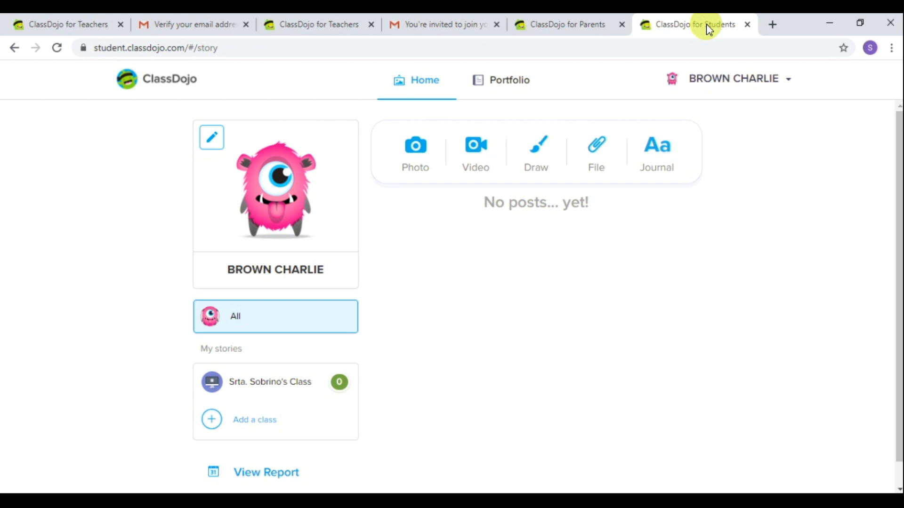
- Reopen the student login link from the parent's message in a new tab and dismiss the translation offer
click(571, 26)
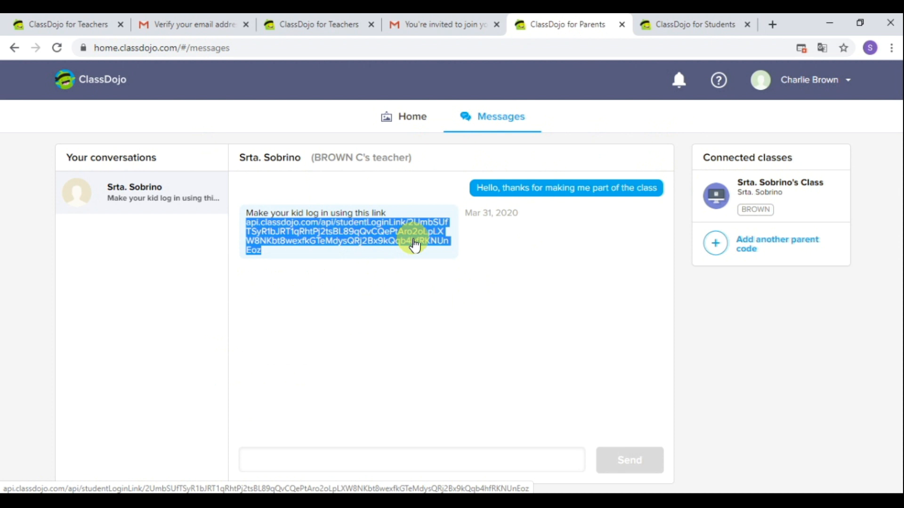
click(774, 26)
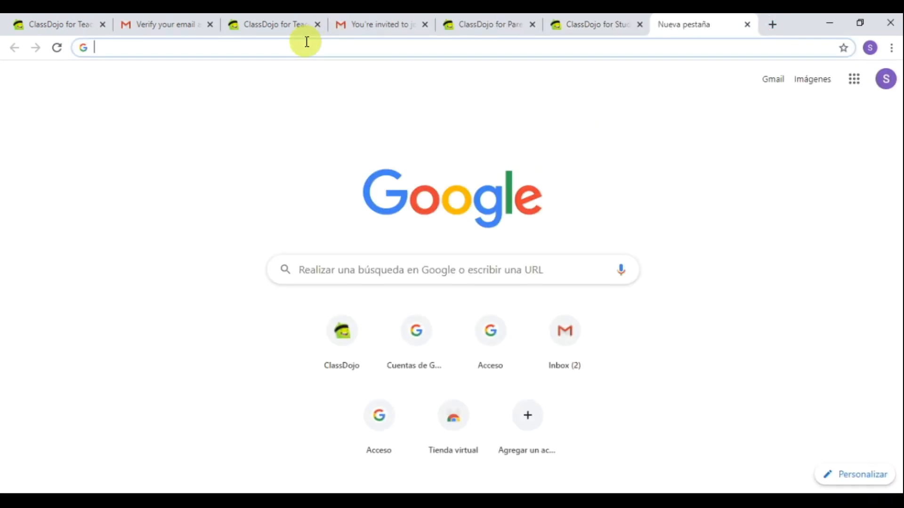
key(ctrl+v)
key(Return)
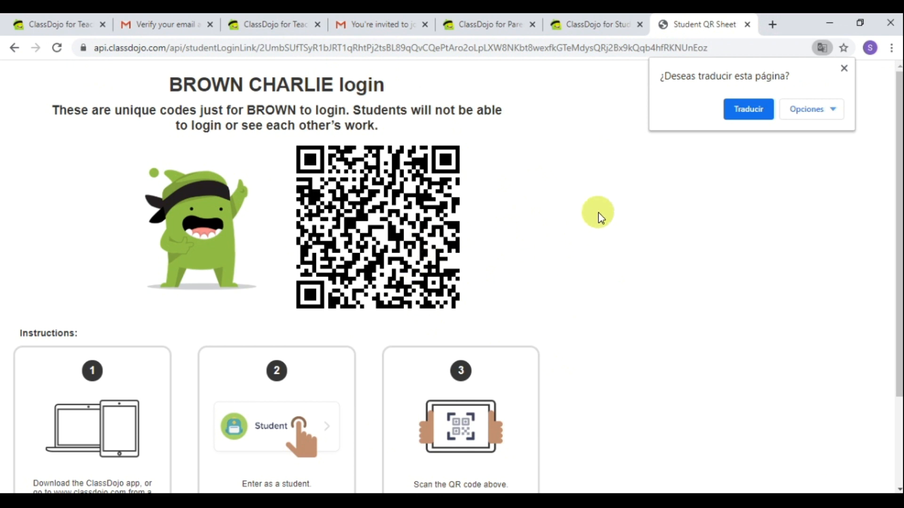
click(842, 69)
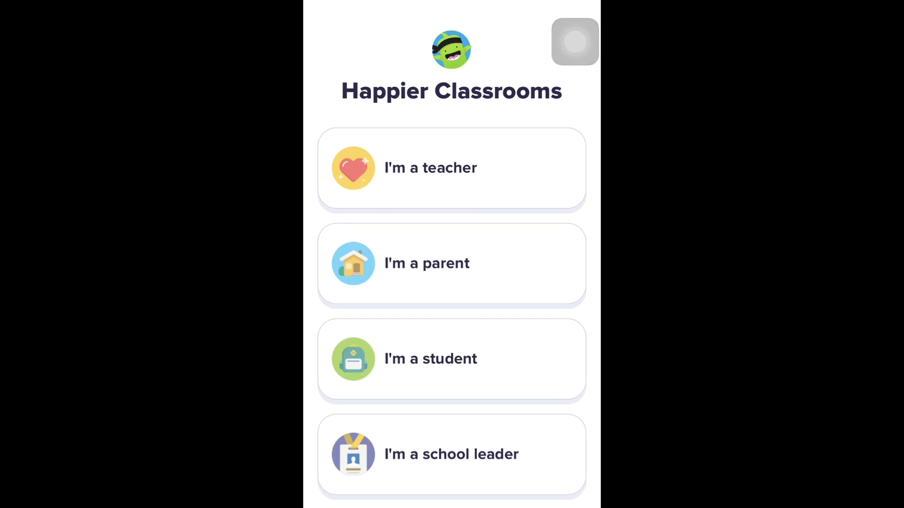
- Enter the mobile app as a student and view the student's home page and class page
click(452, 359)
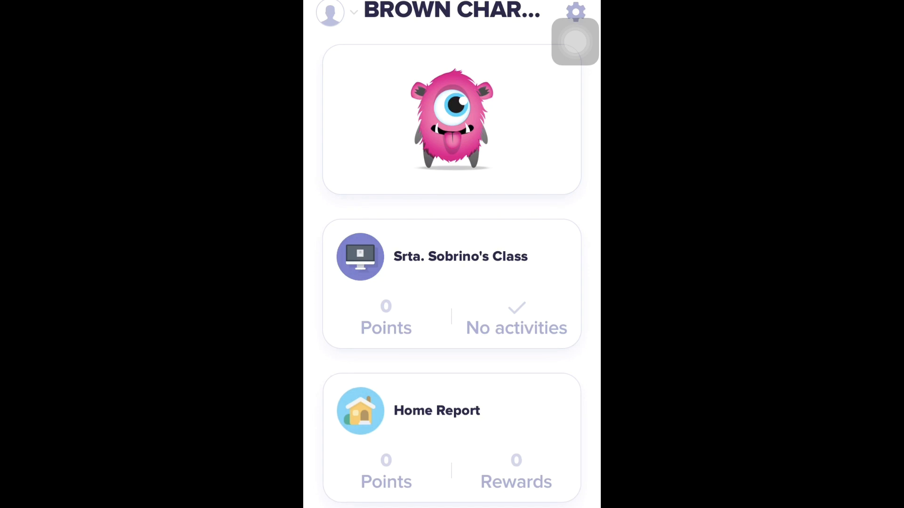
scroll(452, 263, down, 2)
scroll(452, 264, up, 3)
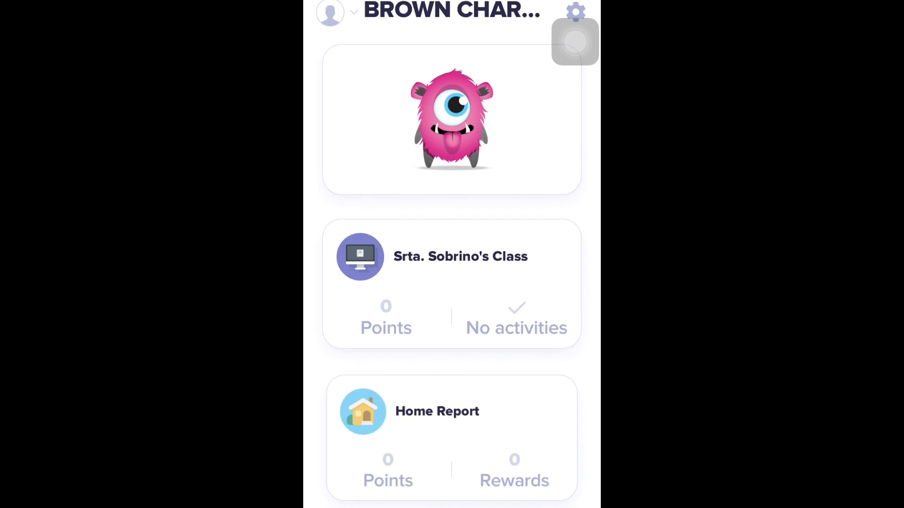
click(452, 258)
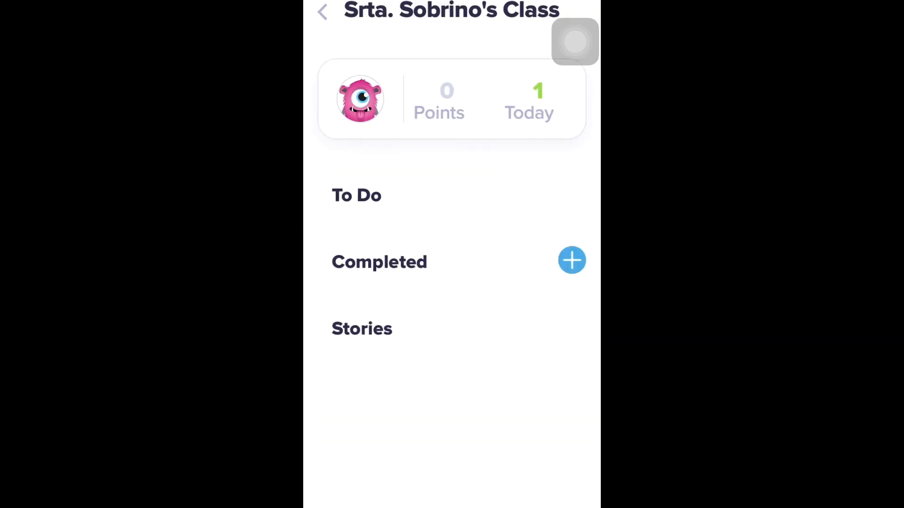
scroll(452, 264, down, 1)
click(322, 12)
- Open the student's home report, view the previous day's report, and close it
scroll(451, 263, down, 2)
click(437, 400)
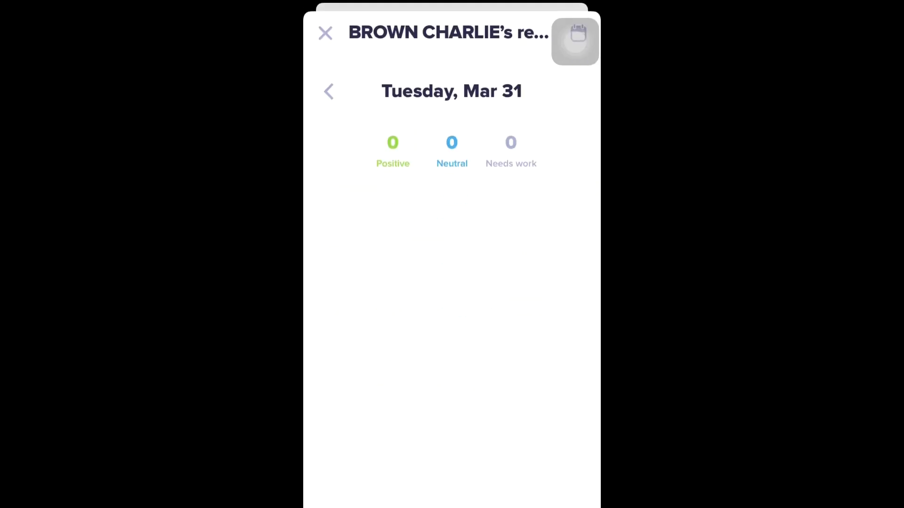
drag(575, 41, 575, 100)
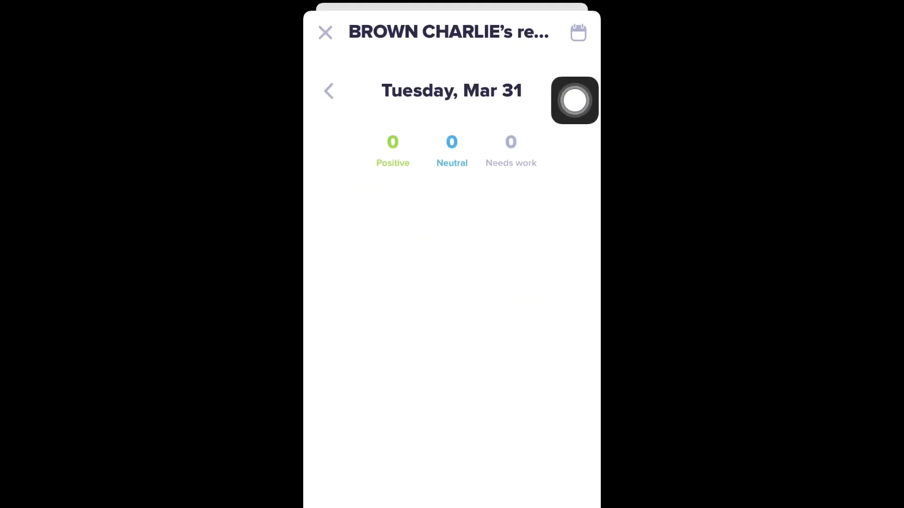
click(329, 91)
click(326, 33)
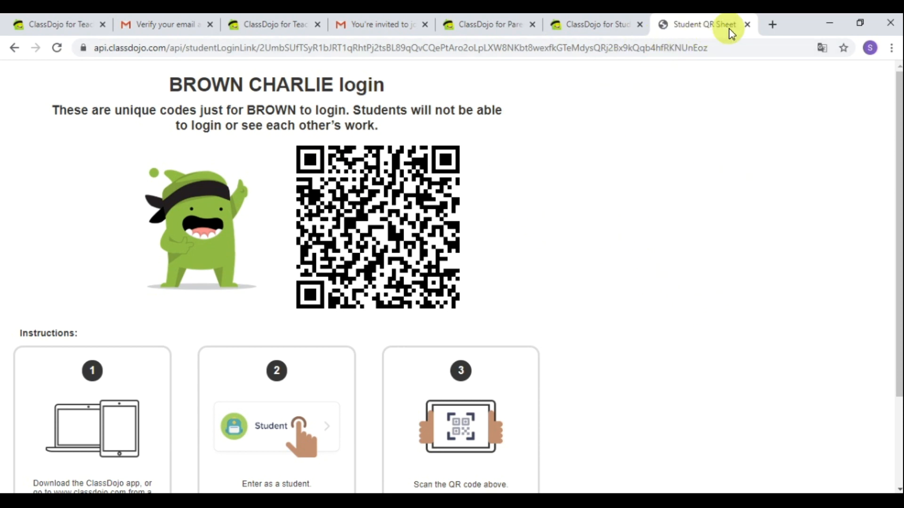
- Return to the teacher account and open the class for editing to review its student and parent settings
click(583, 29)
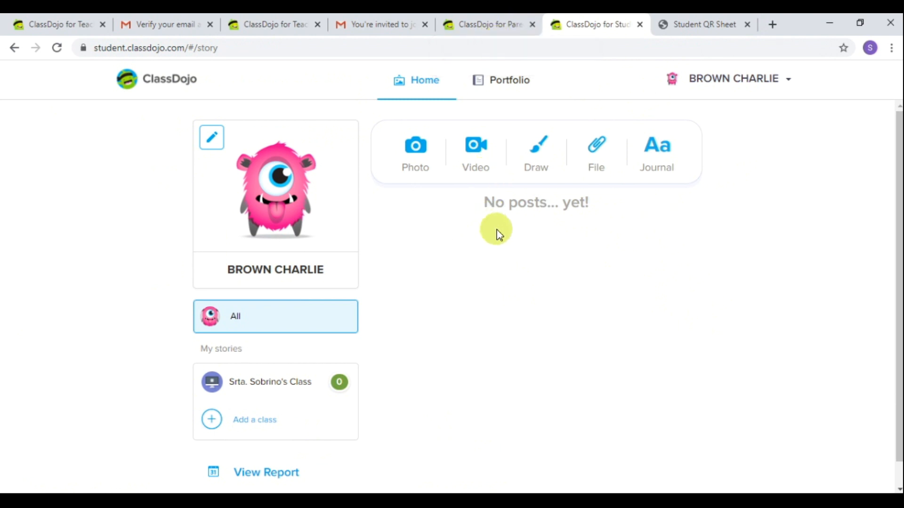
click(277, 27)
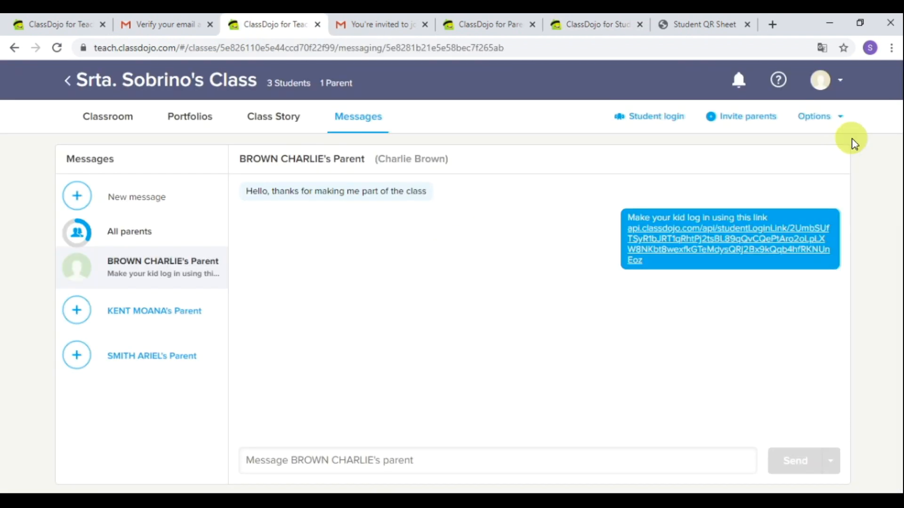
click(826, 117)
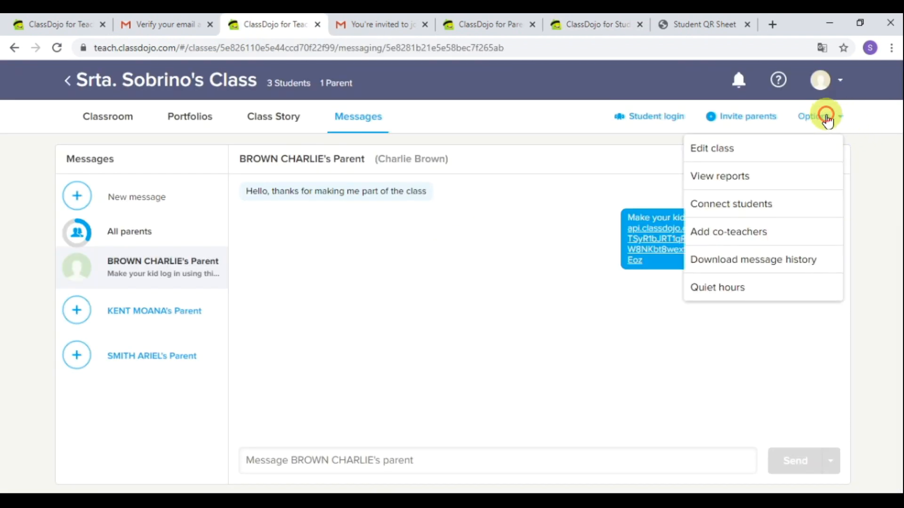
click(732, 150)
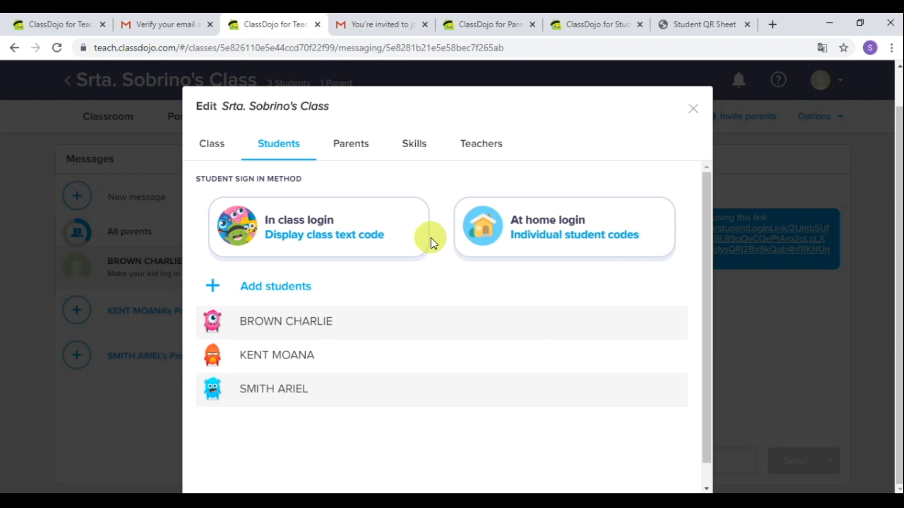
click(351, 147)
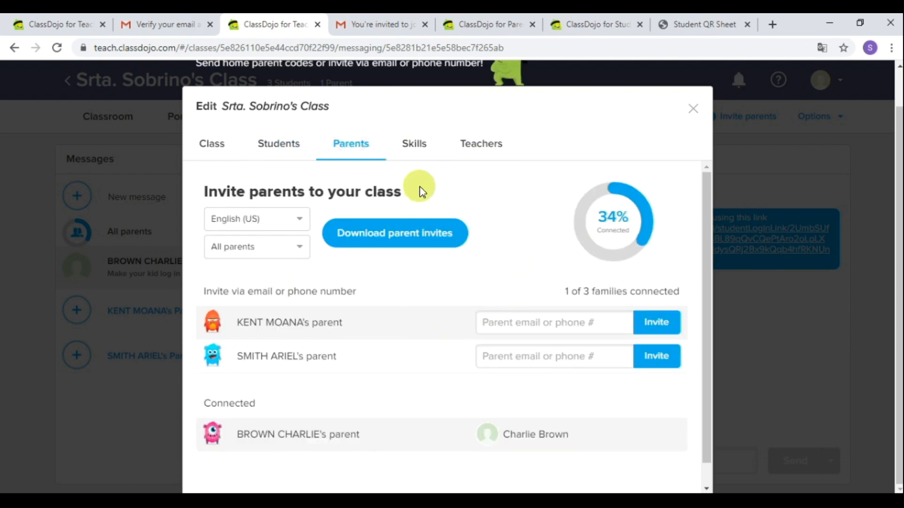
- View the class's skills in both the Positive and Needs work categories
click(413, 150)
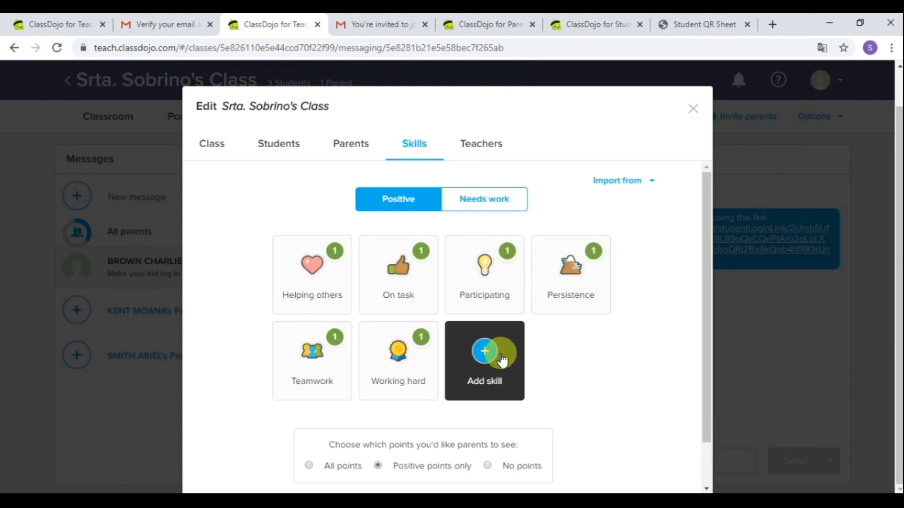
click(504, 208)
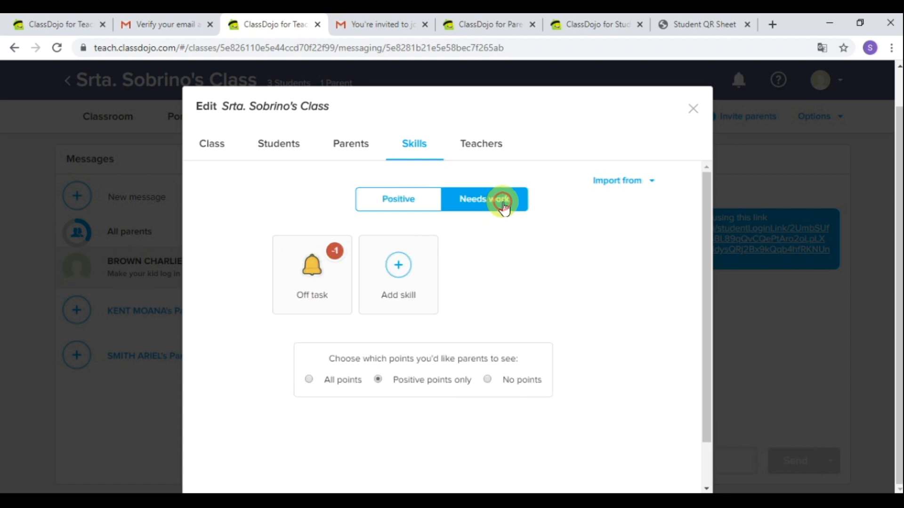
click(411, 206)
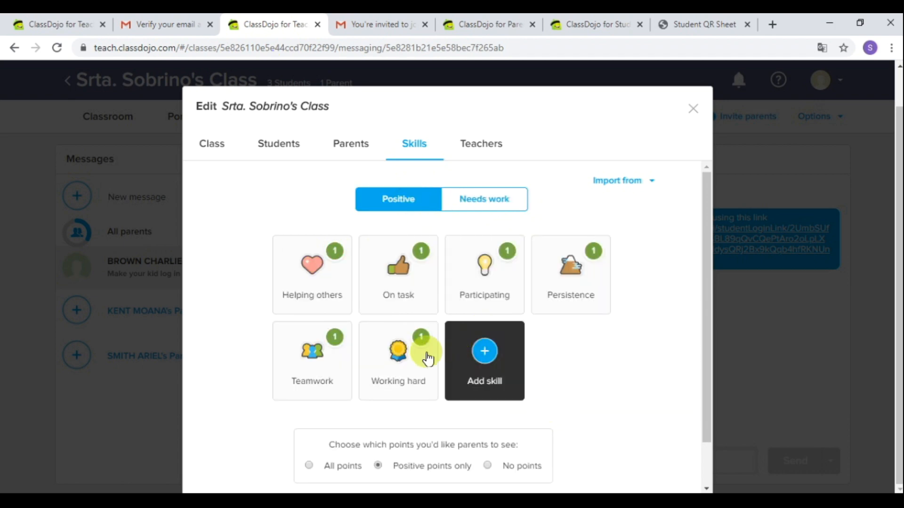
- Start a new positive skill and give it the laughing yellow face icon
click(486, 363)
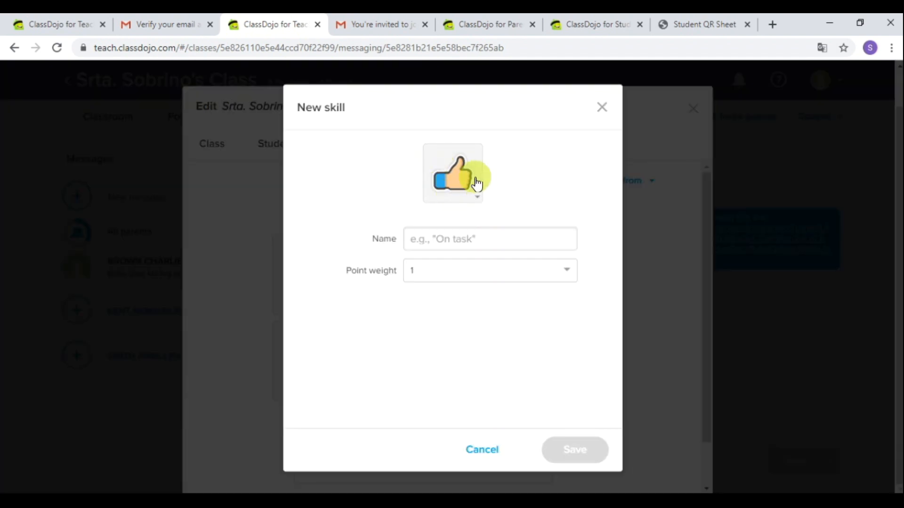
click(478, 194)
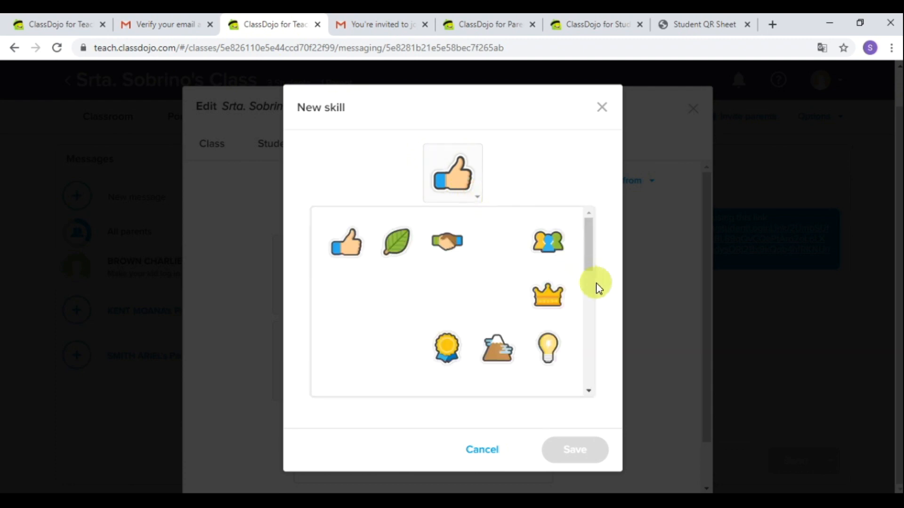
drag(586, 249, 580, 364)
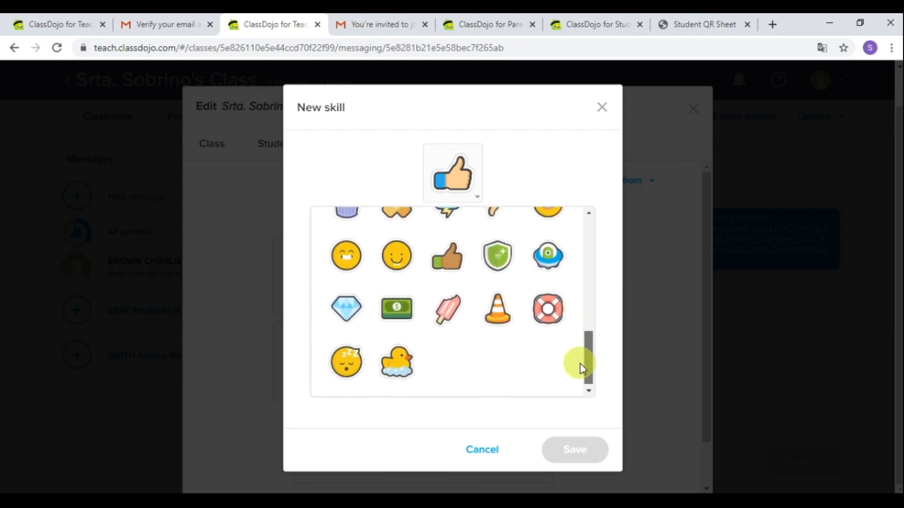
click(588, 213)
click(587, 215)
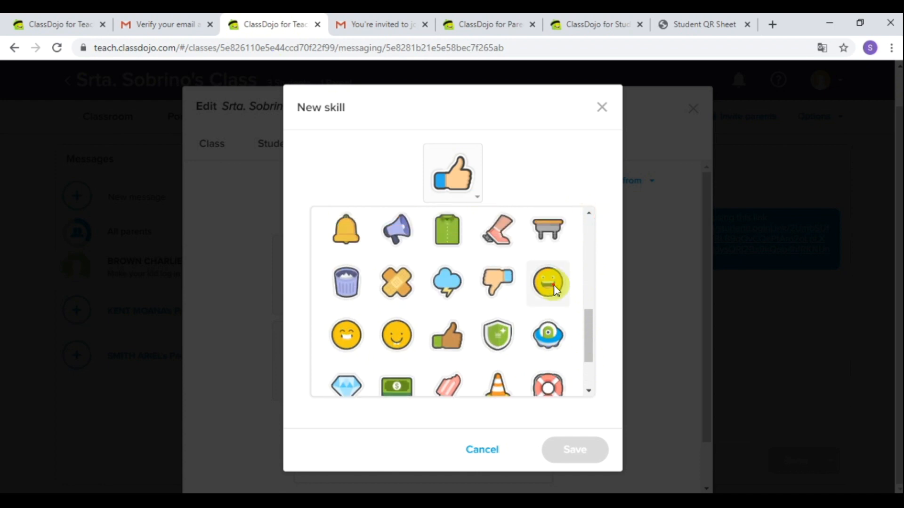
click(555, 290)
- Name the positive skill "Improved handwriting", keep its point weight at 1, and save it
click(540, 239)
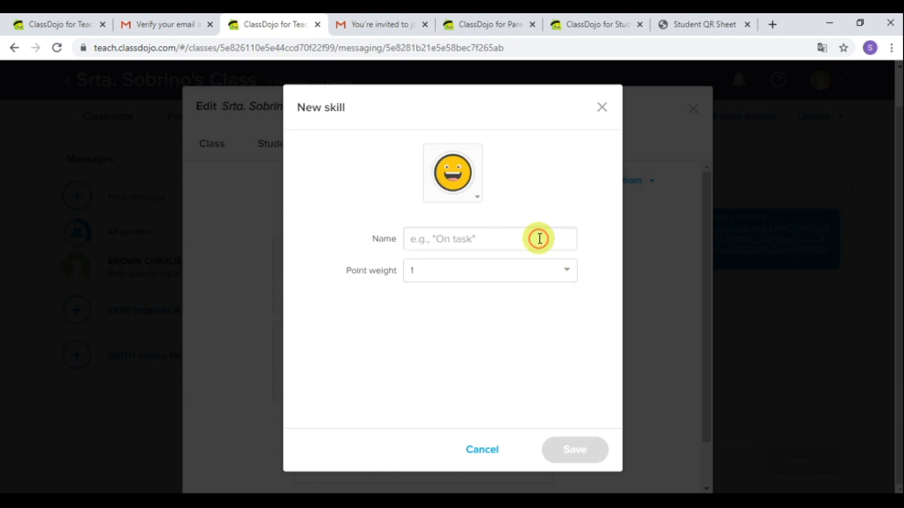
text(Improved handwritig)
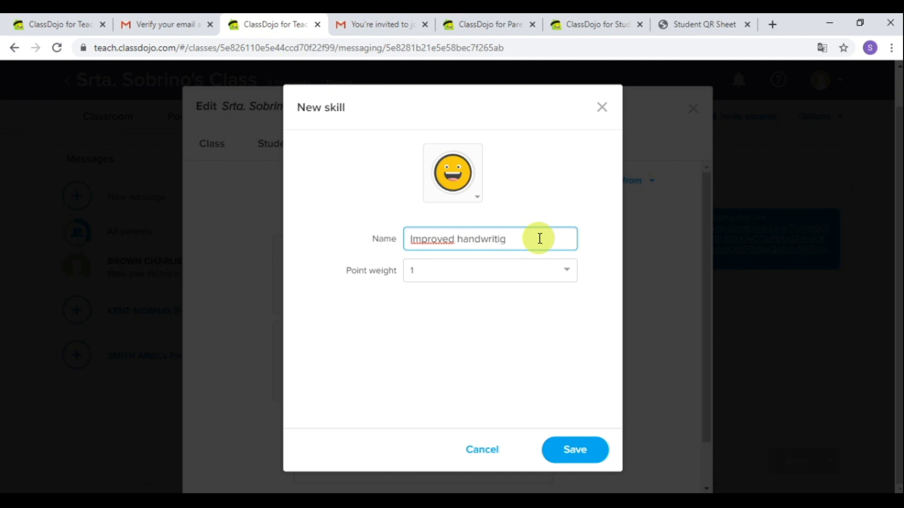
key(BackSpace)
text(n)
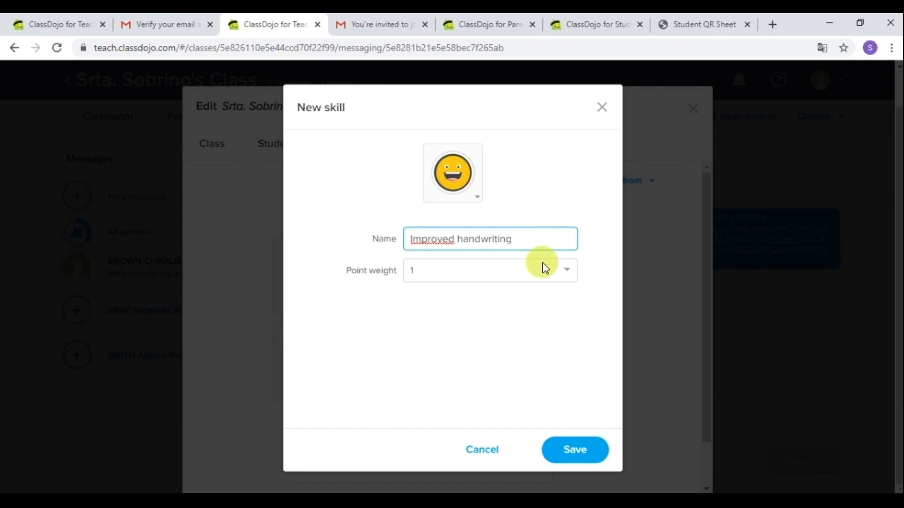
click(423, 273)
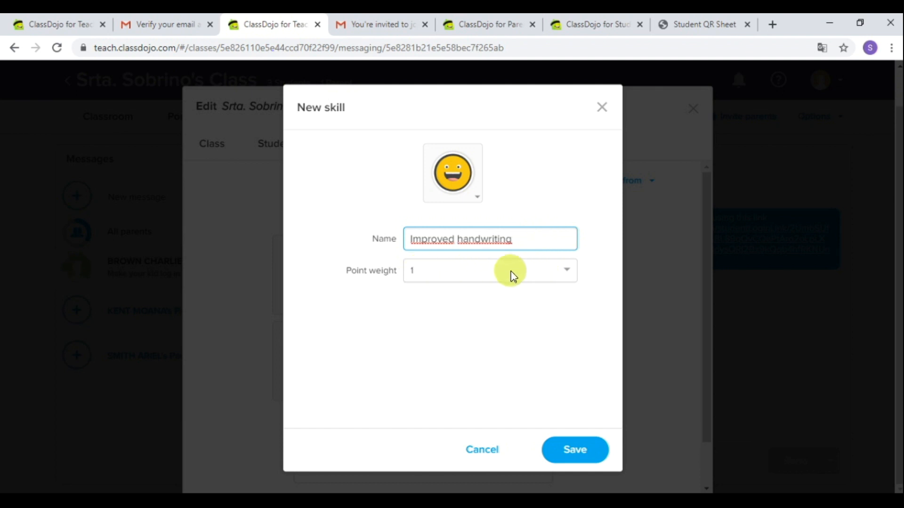
click(566, 278)
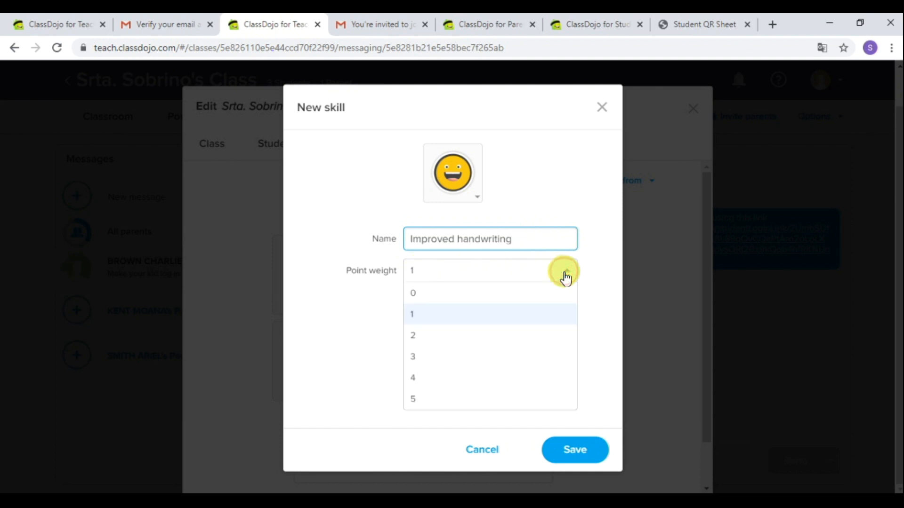
click(459, 320)
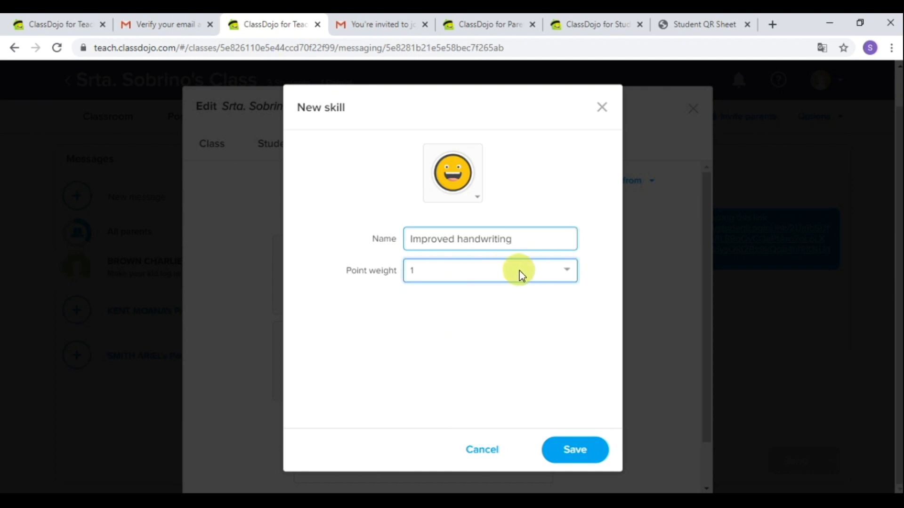
click(570, 447)
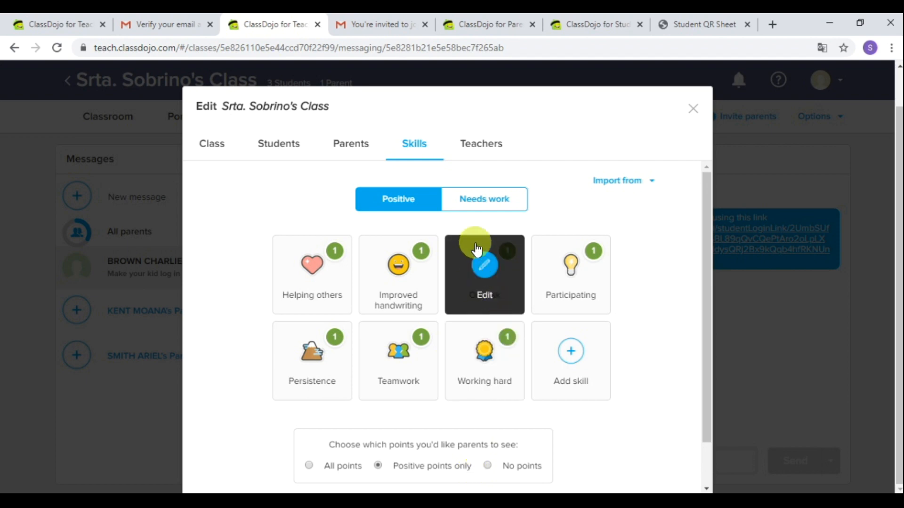
- Start a new skill in the Needs work category and give it the clock icon
click(490, 203)
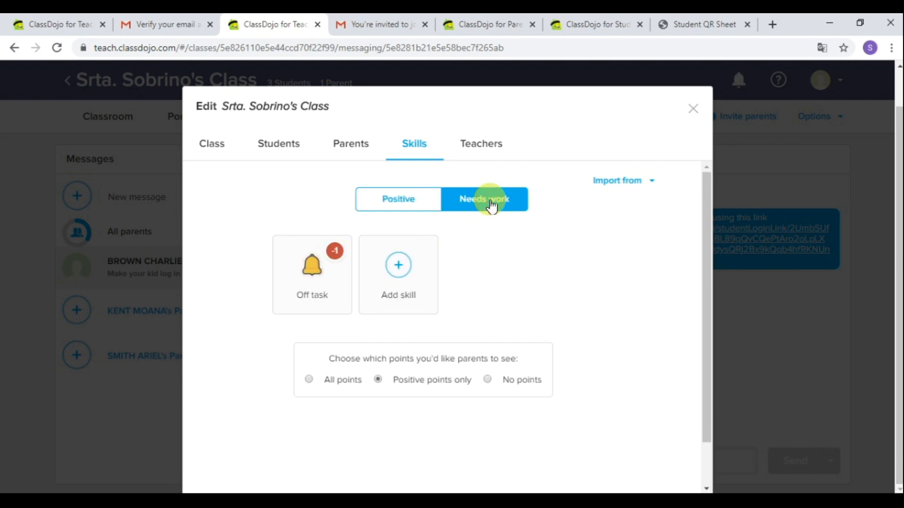
click(398, 264)
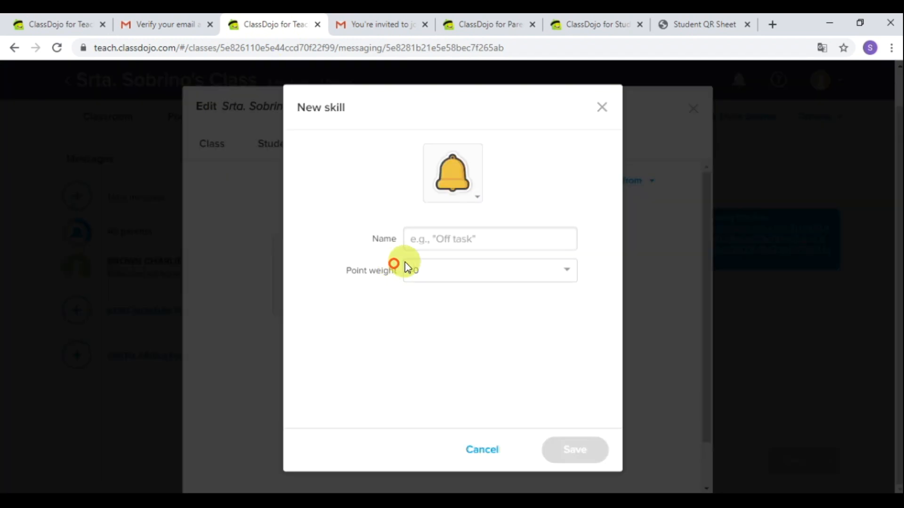
click(500, 237)
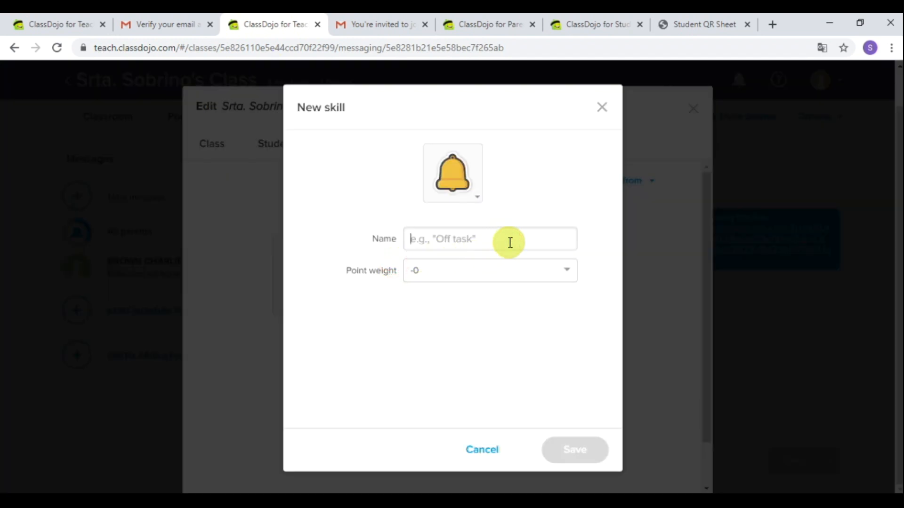
click(478, 200)
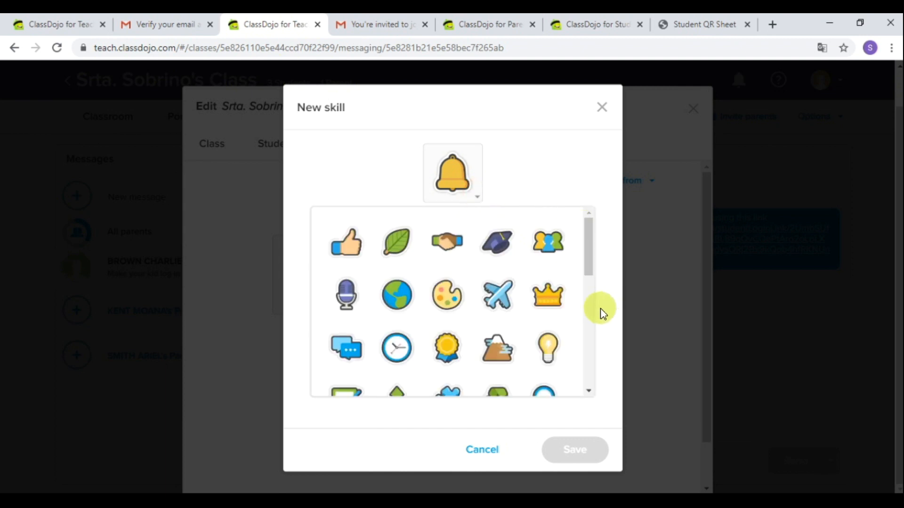
scroll(588, 286, down, 3)
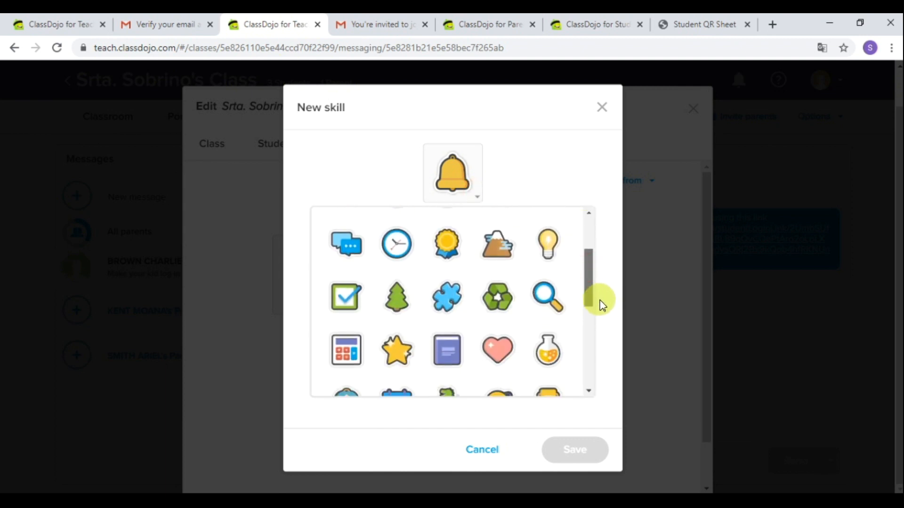
mouse_move(600, 301)
mouse_down()
mouse_move(601, 318)
mouse_move(591, 295)
mouse_up()
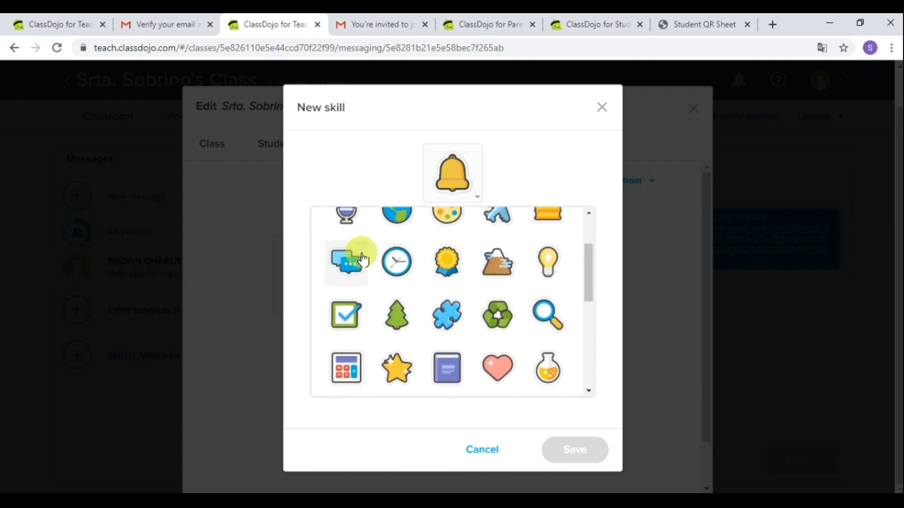
click(397, 261)
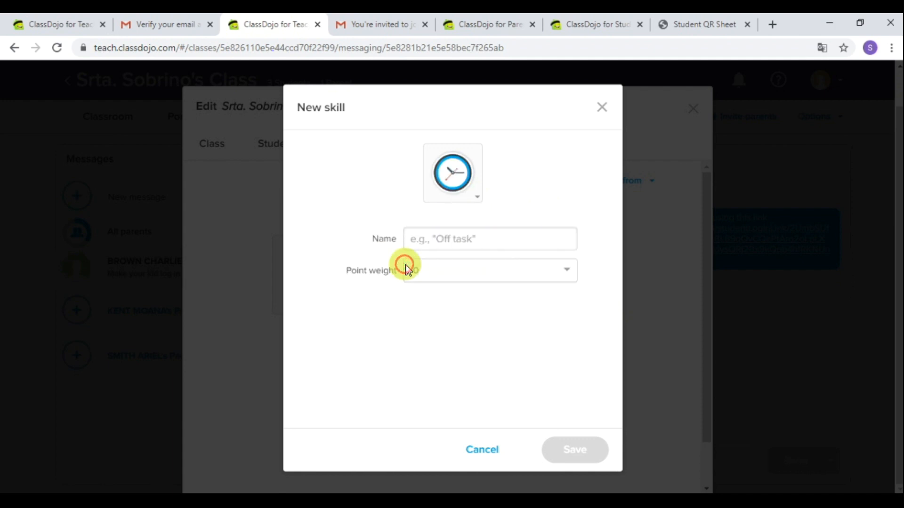
- Name the needs-work skill "Hand-in-late" and set its point weight to -1
click(471, 238)
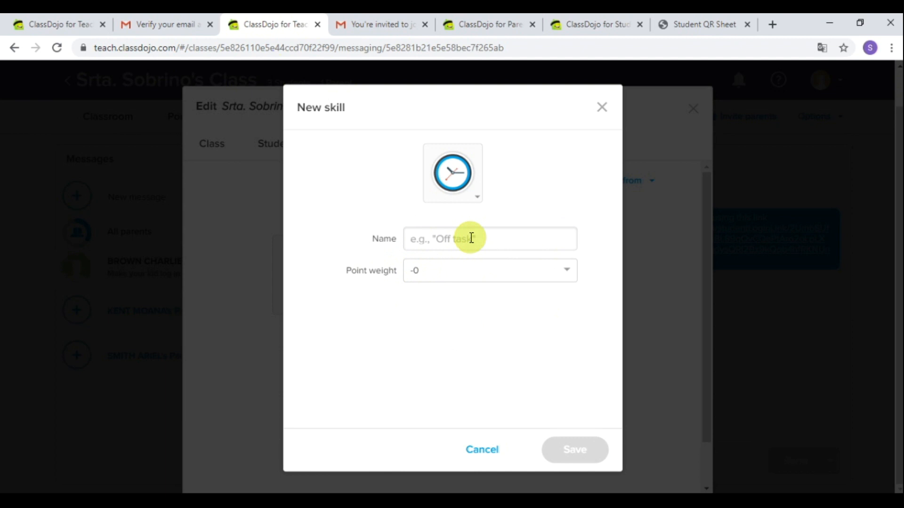
text(Hand)
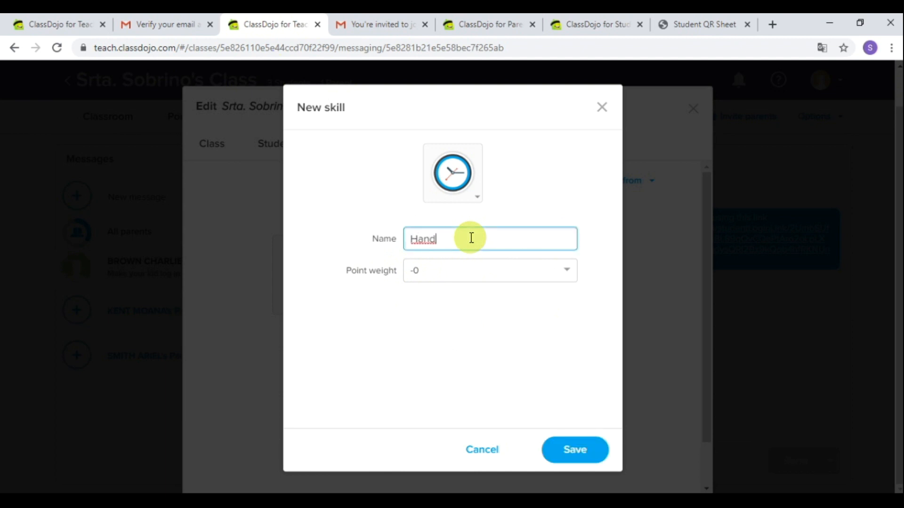
text(-in-late)
click(485, 270)
click(462, 314)
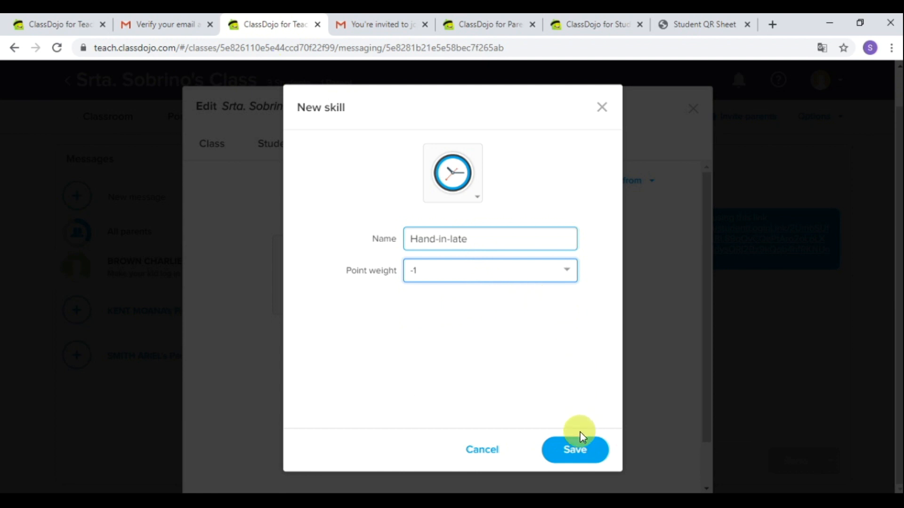
- Save the "Hand-in-late" needs-work skill and set the points parents can see to All points
click(578, 450)
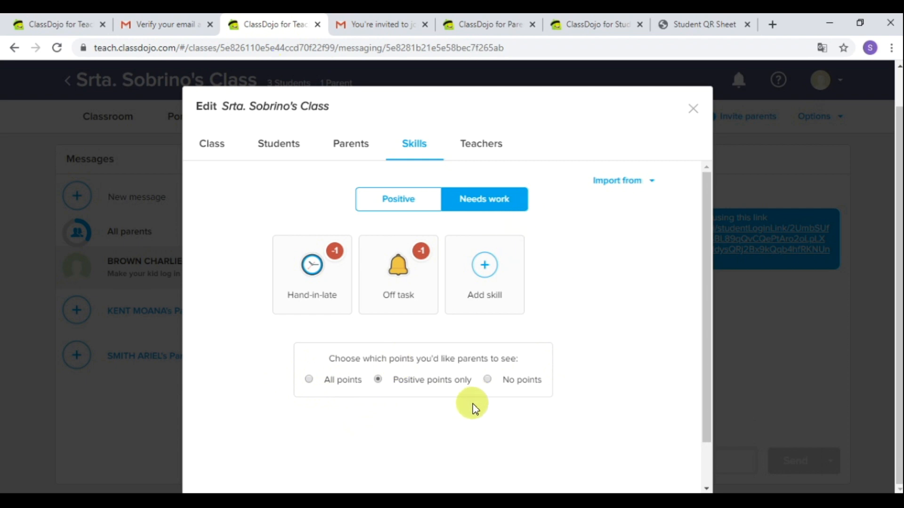
click(309, 379)
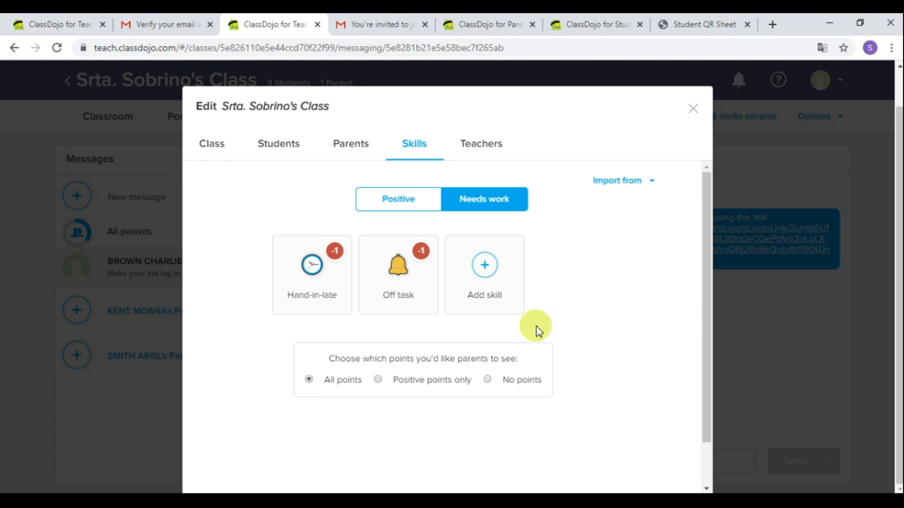
scroll(559, 332, down, 1)
scroll(558, 330, up, 1)
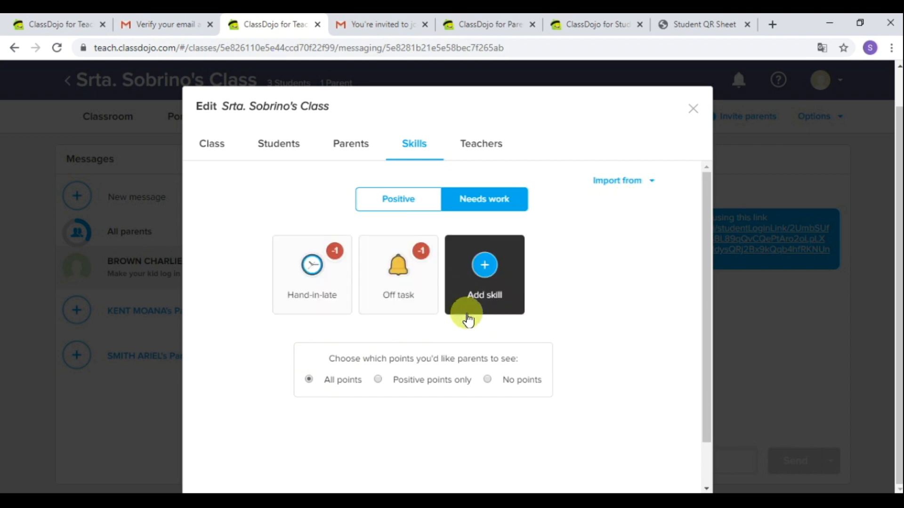
- Review the skill import sources and the co-teacher invitation form, and close the class settings
click(652, 182)
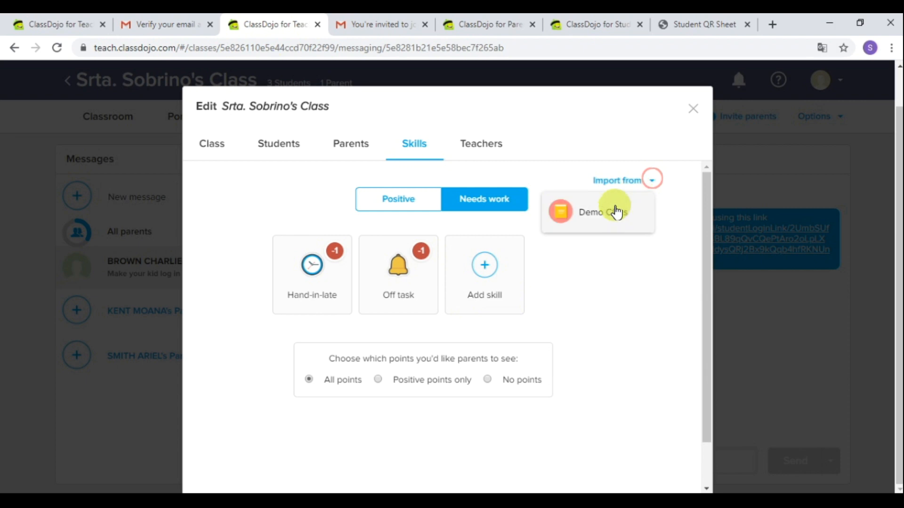
click(630, 267)
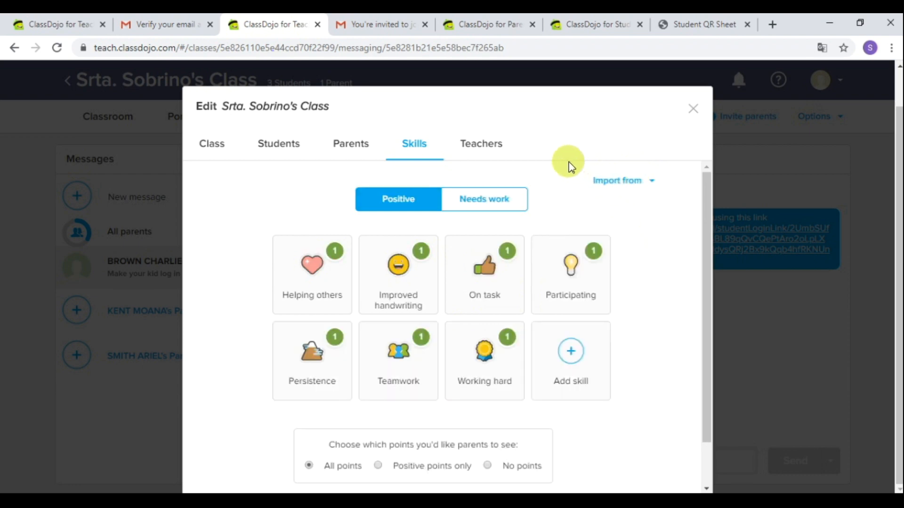
click(478, 143)
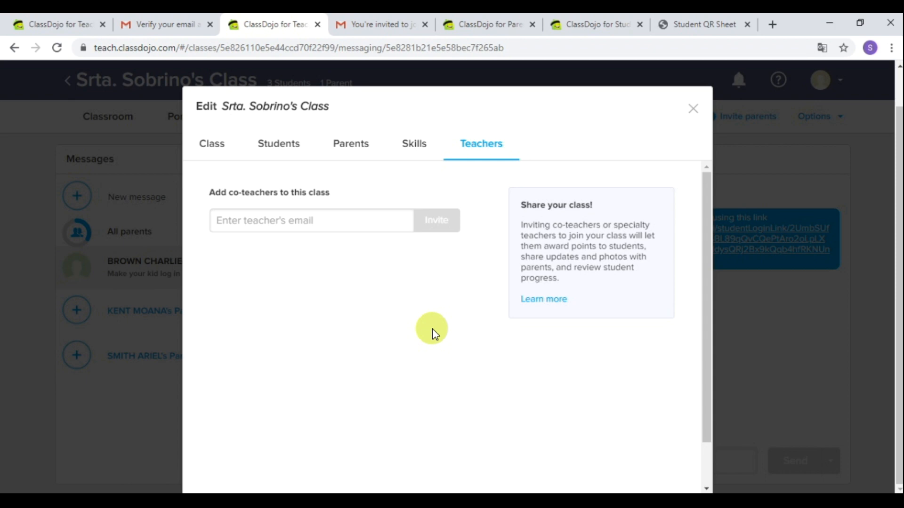
click(392, 212)
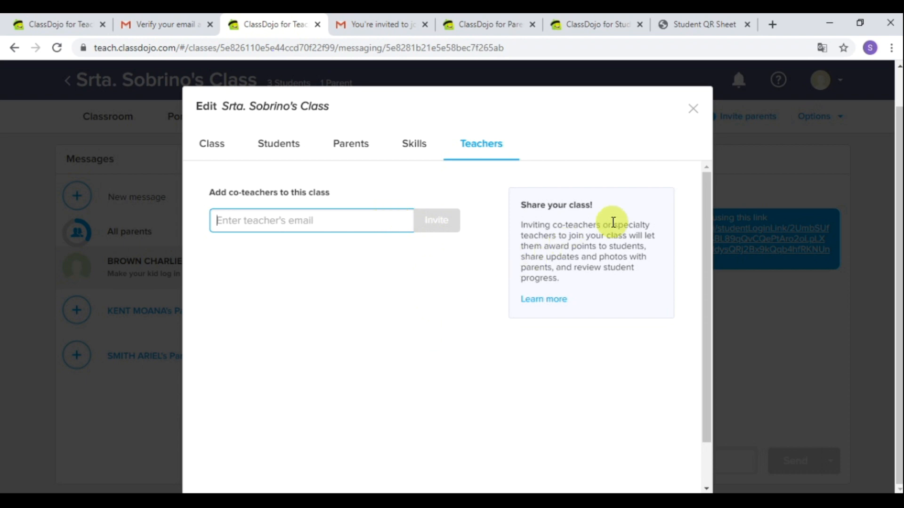
click(693, 111)
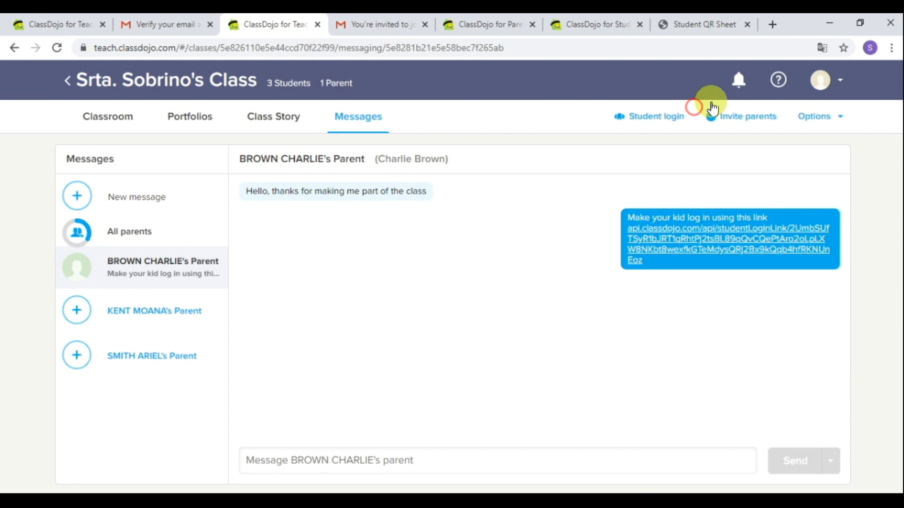
- View the whole class's donut and attendance reports from the classroom, and close the reports
click(125, 115)
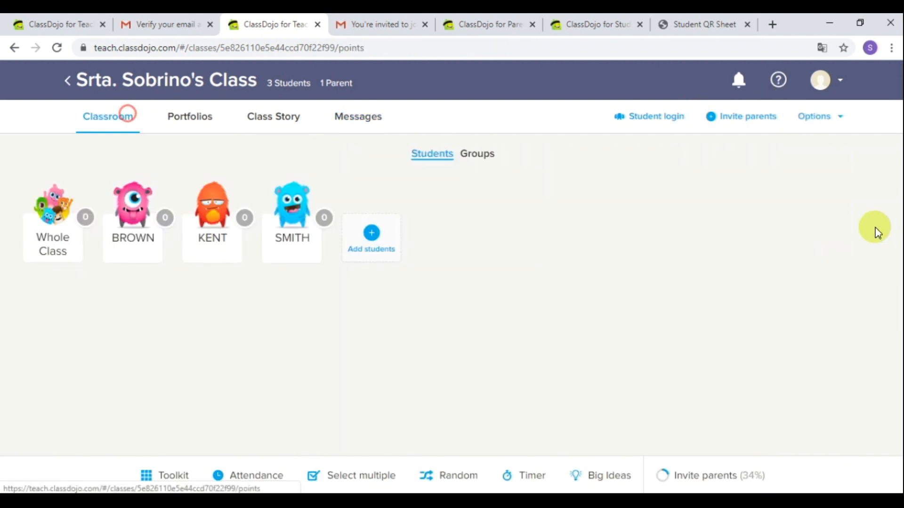
click(814, 119)
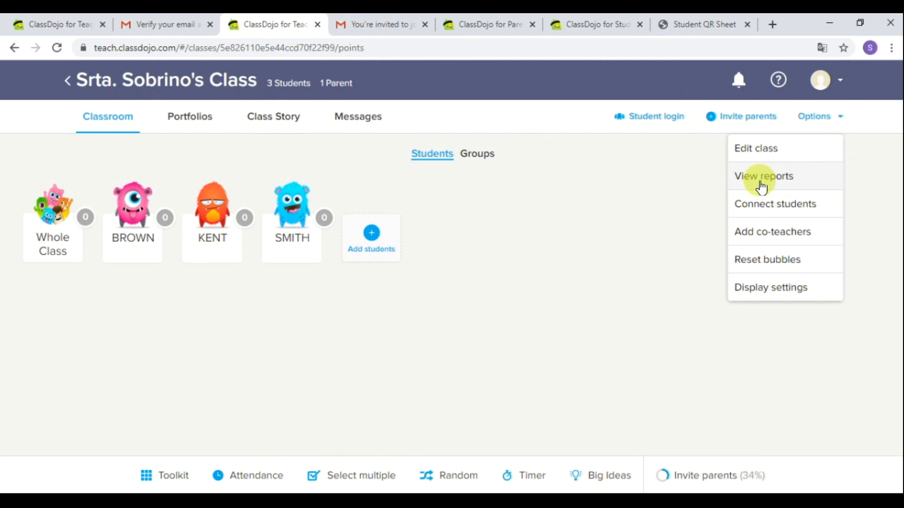
click(780, 186)
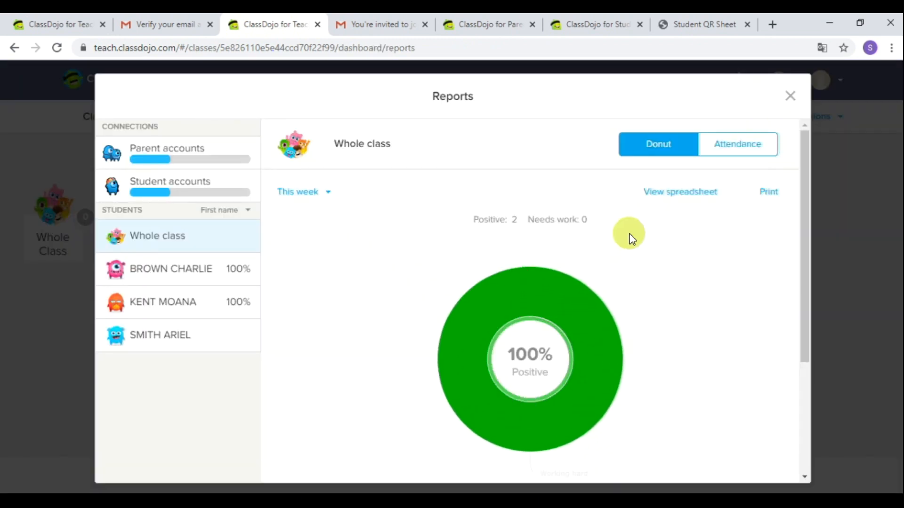
mouse_move(595, 427)
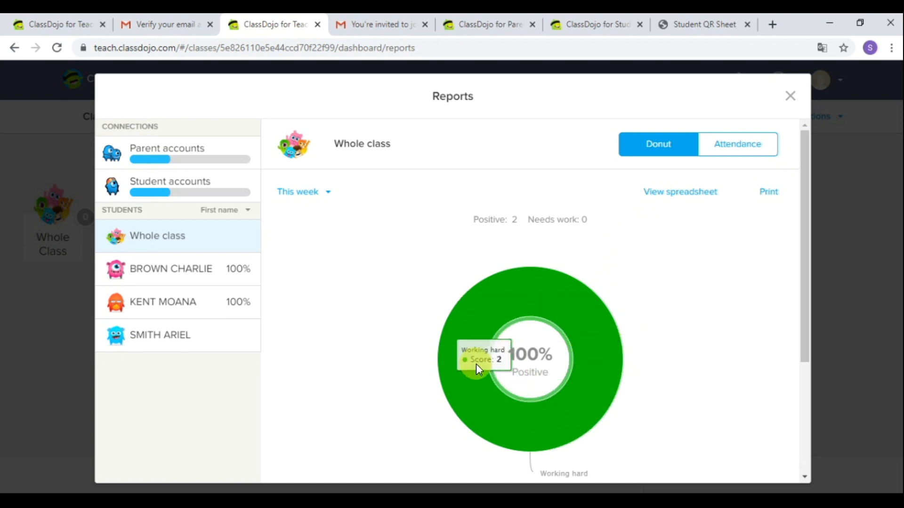
click(737, 147)
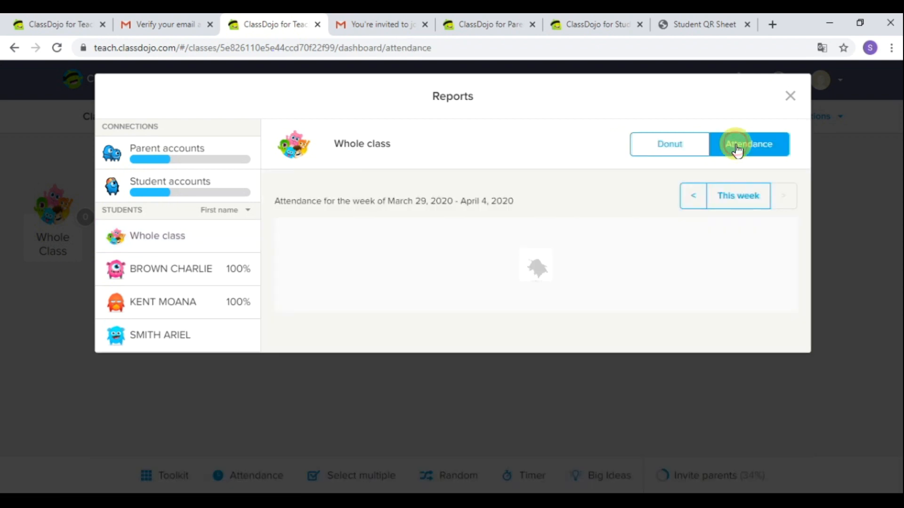
click(672, 144)
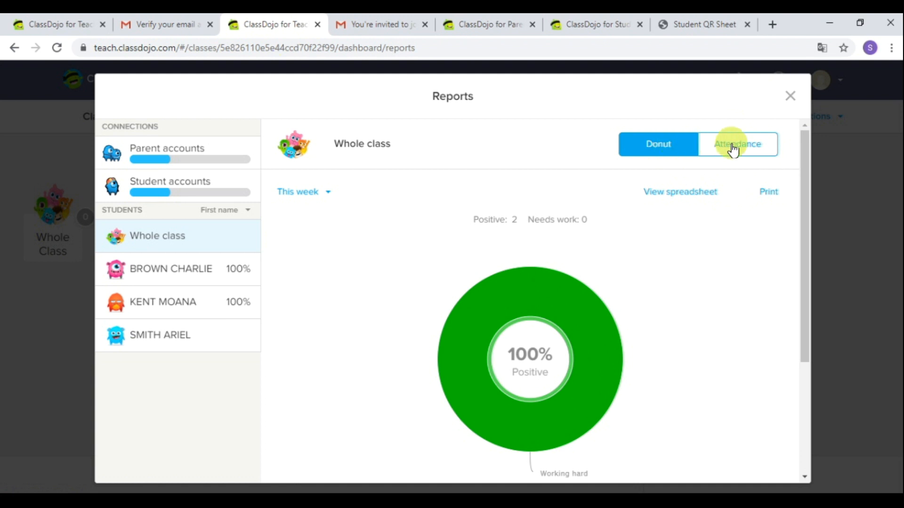
click(790, 97)
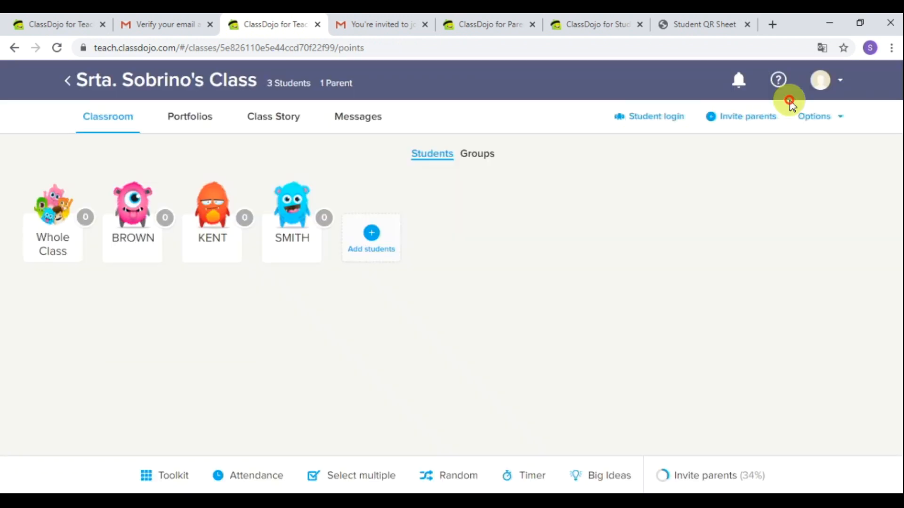
- Review the Connect students page with its in-class and at-home login methods, and close it
click(818, 118)
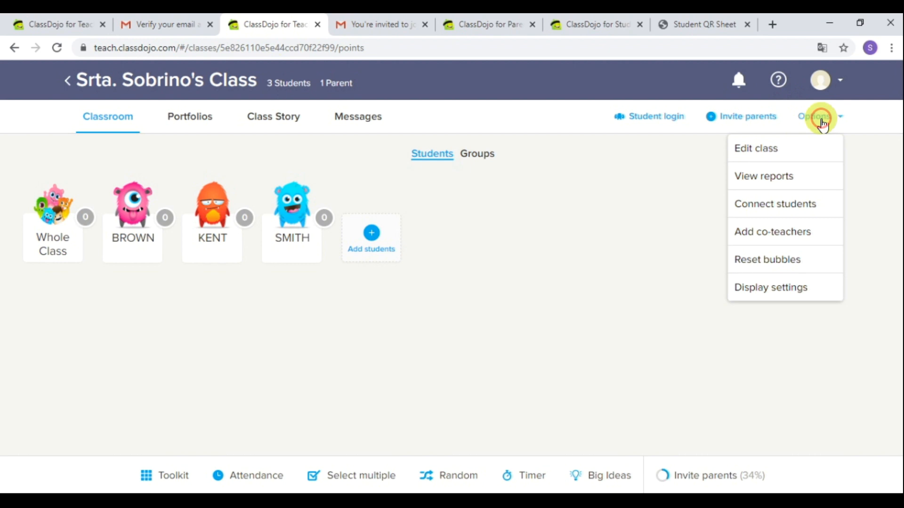
click(767, 206)
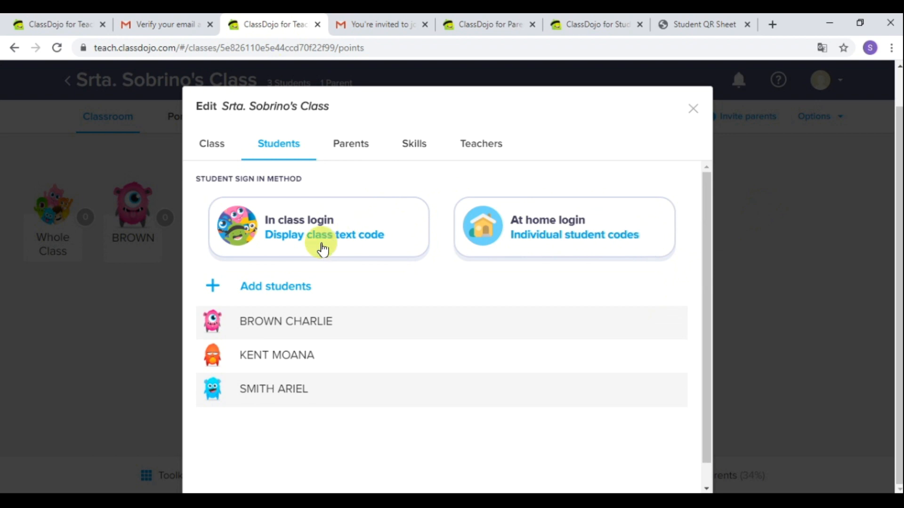
click(691, 110)
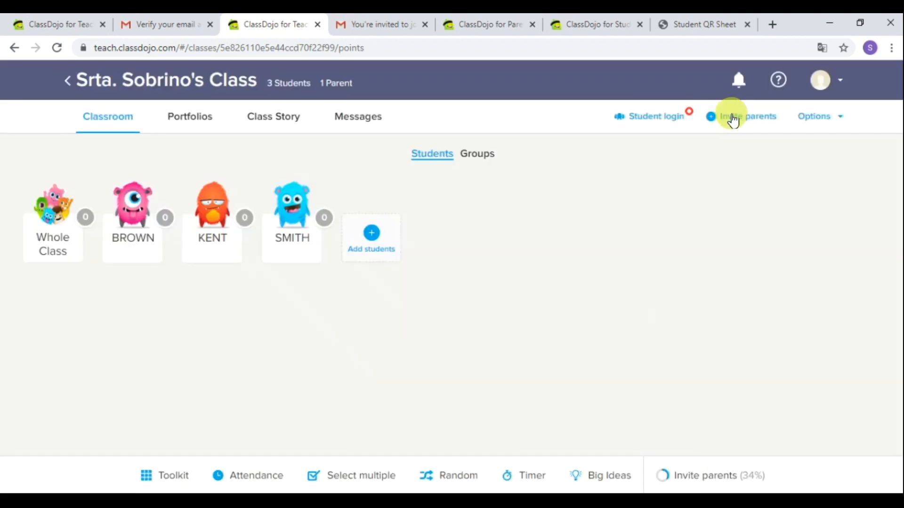
- Select all students for a bubble reset and leave the dialog without resetting them
click(808, 130)
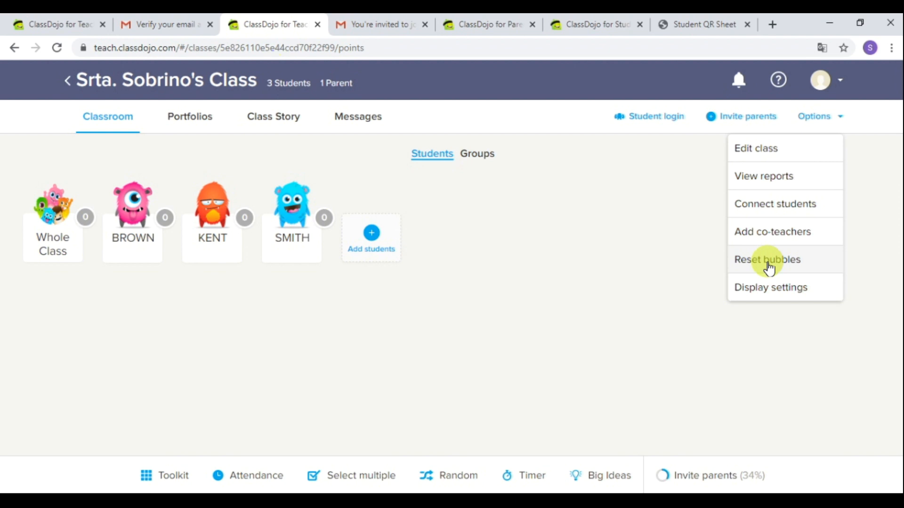
click(769, 263)
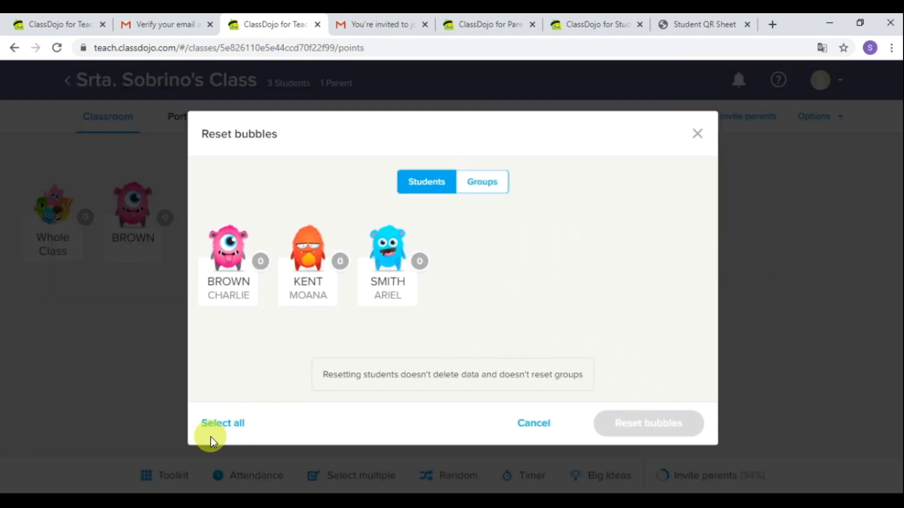
click(214, 426)
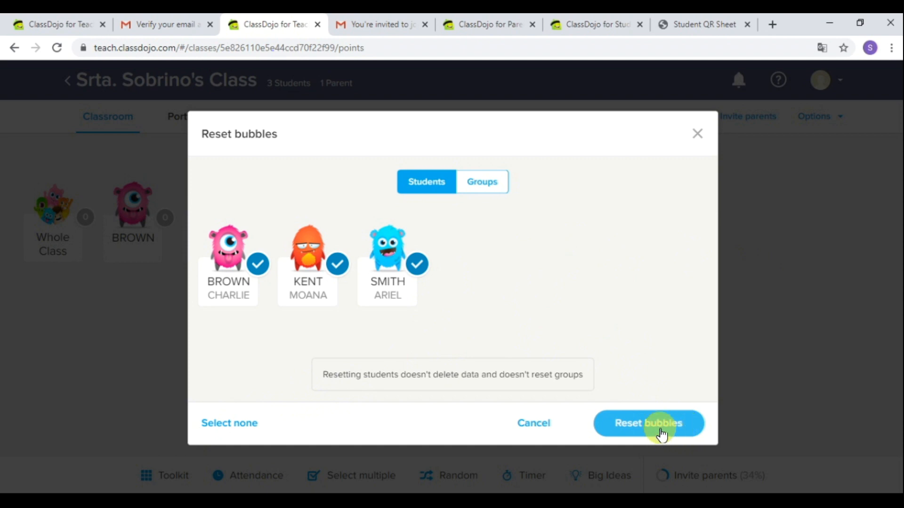
click(697, 135)
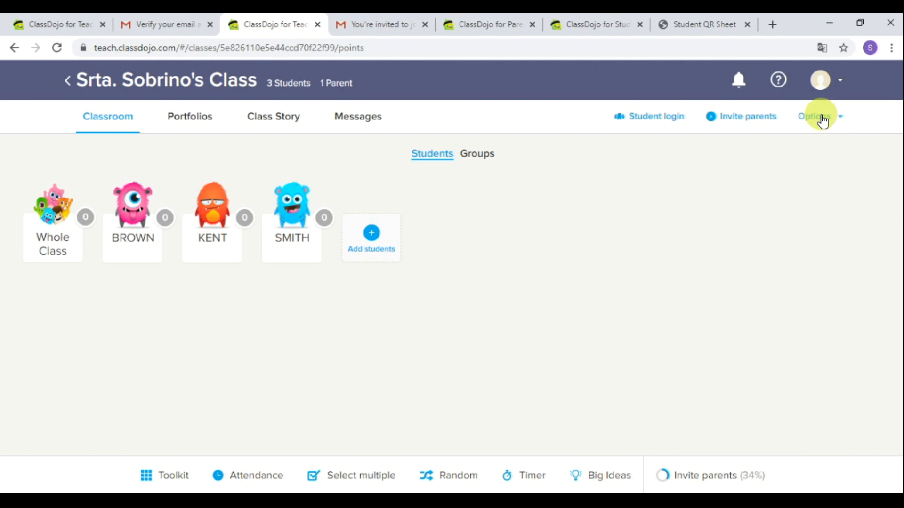
- Open the class options again from the classroom view
click(823, 122)
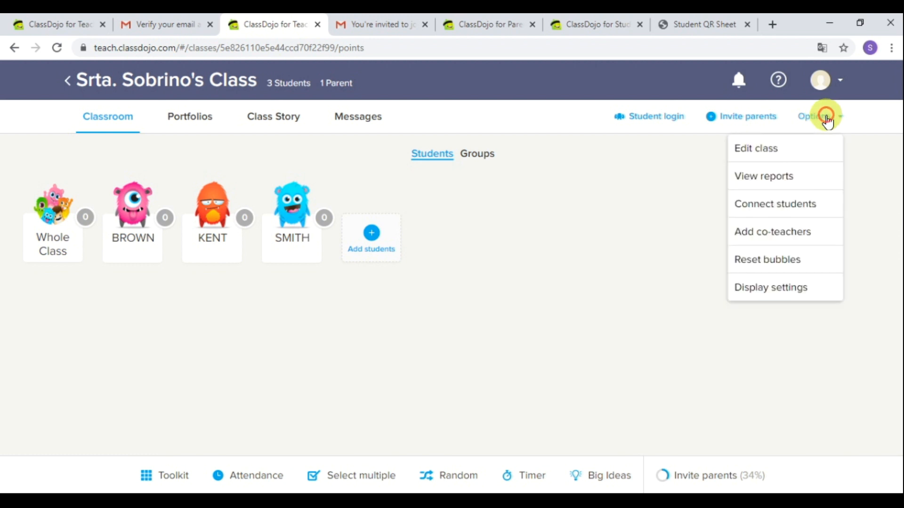
- Open the class display settings, try smaller and larger avatar sizes, and leave the size at about the middle
click(779, 288)
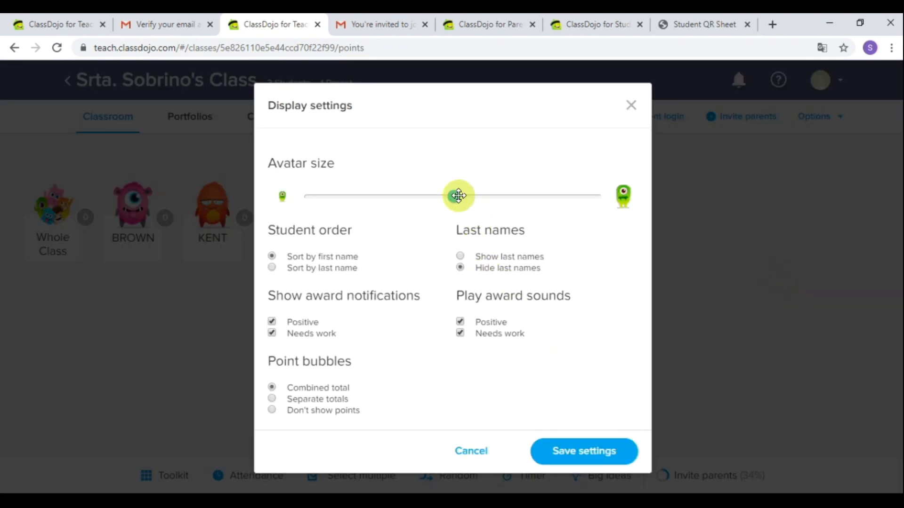
drag(456, 197, 355, 200)
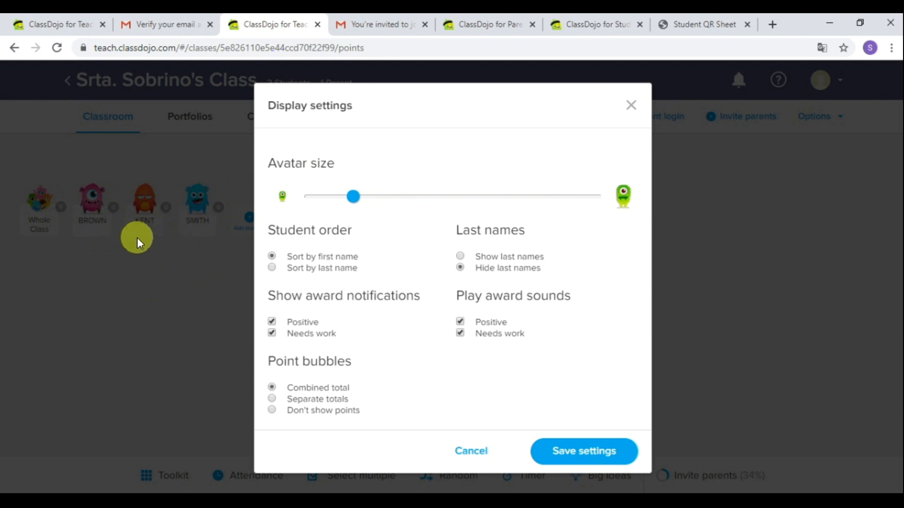
drag(352, 196, 551, 197)
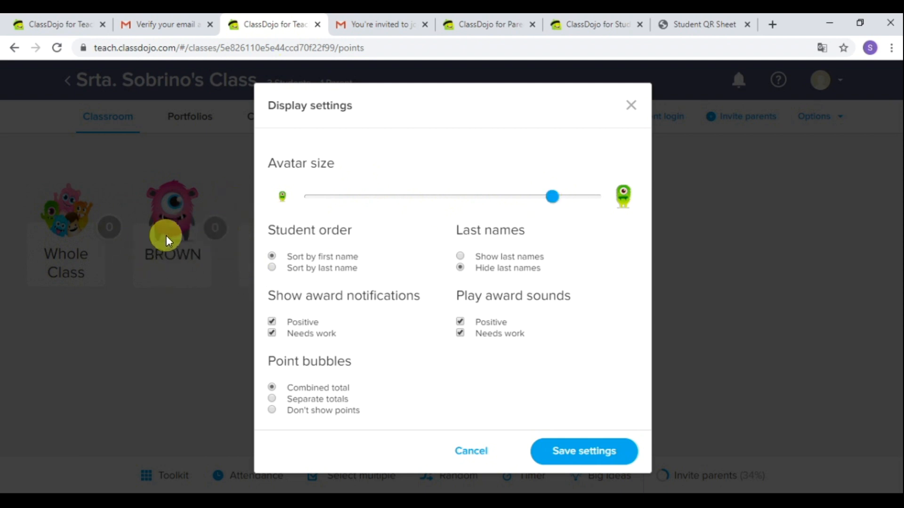
drag(550, 197, 448, 197)
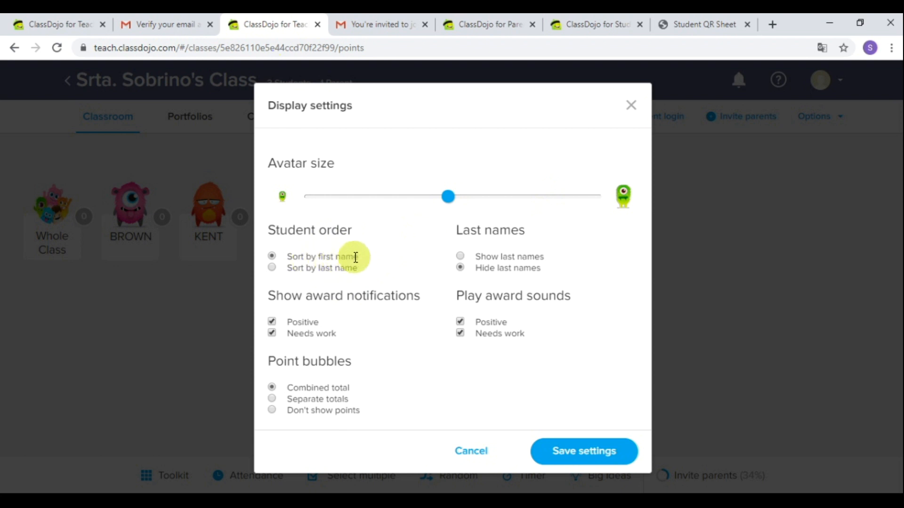
- Compare the student orders by first and last name, and choose Sort by last name
click(272, 268)
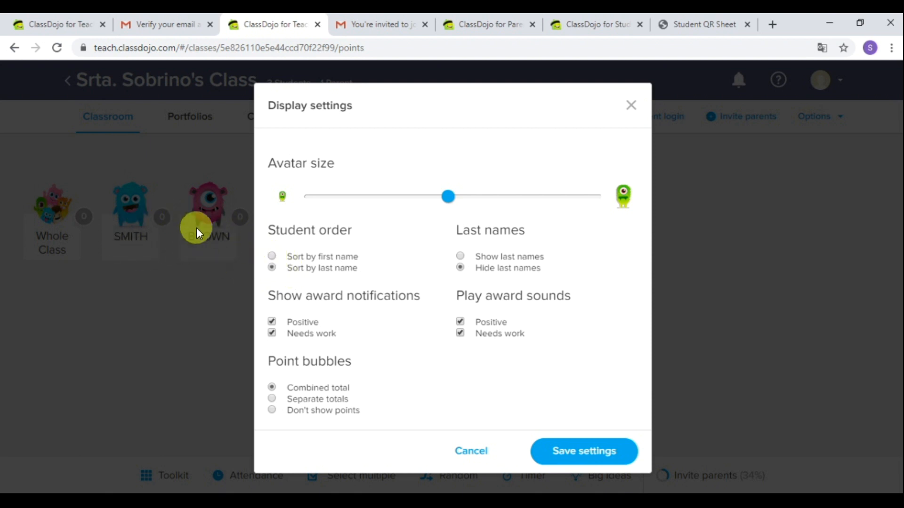
click(272, 257)
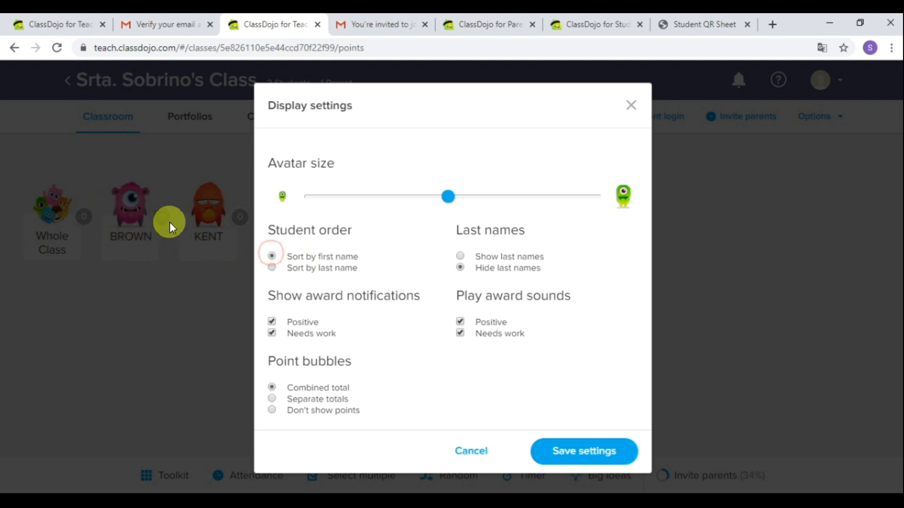
click(273, 267)
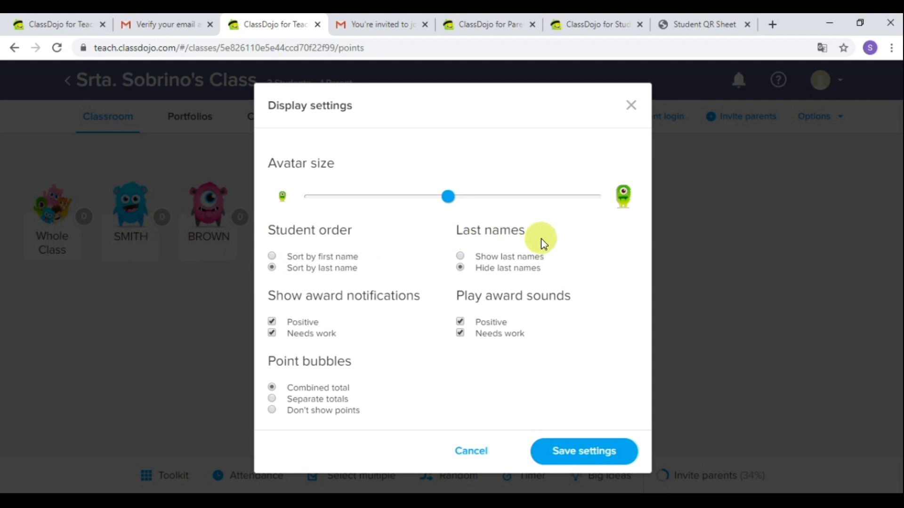
- Preview last names but keep them hidden, then set the point bubbles to Separate totals and save the display settings
click(460, 257)
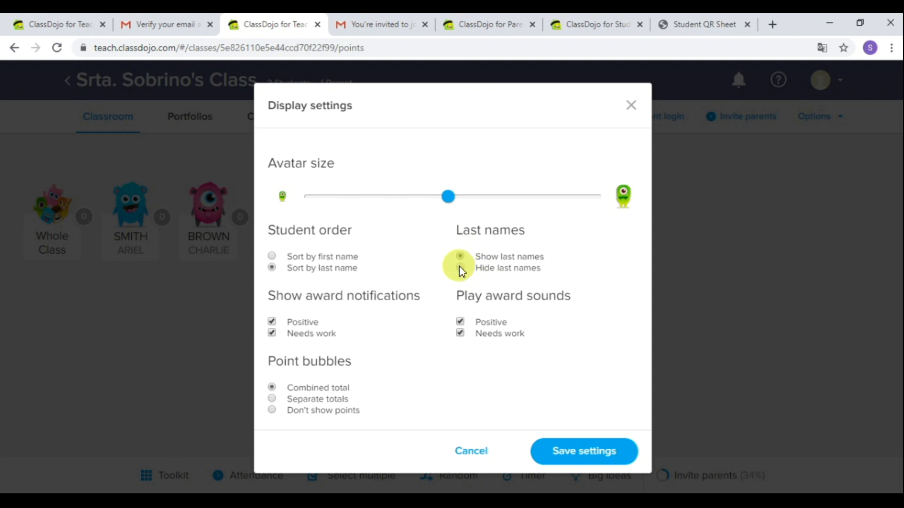
click(460, 268)
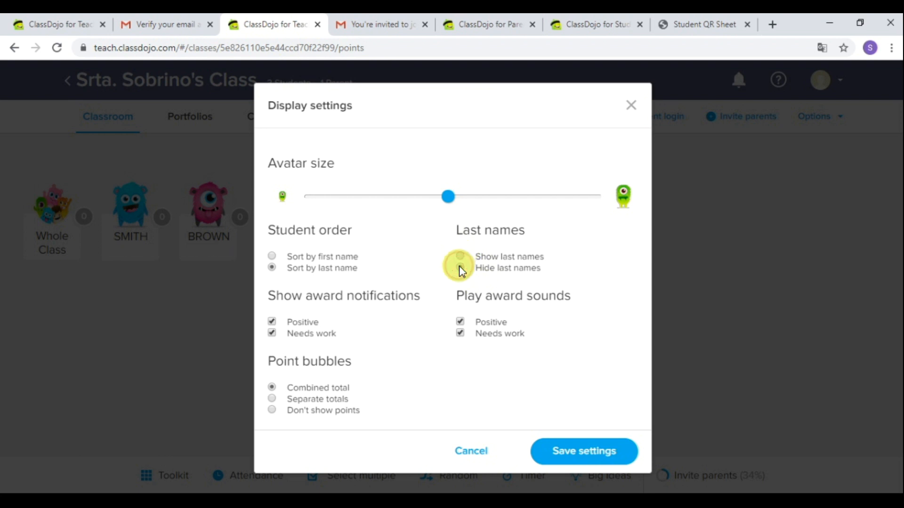
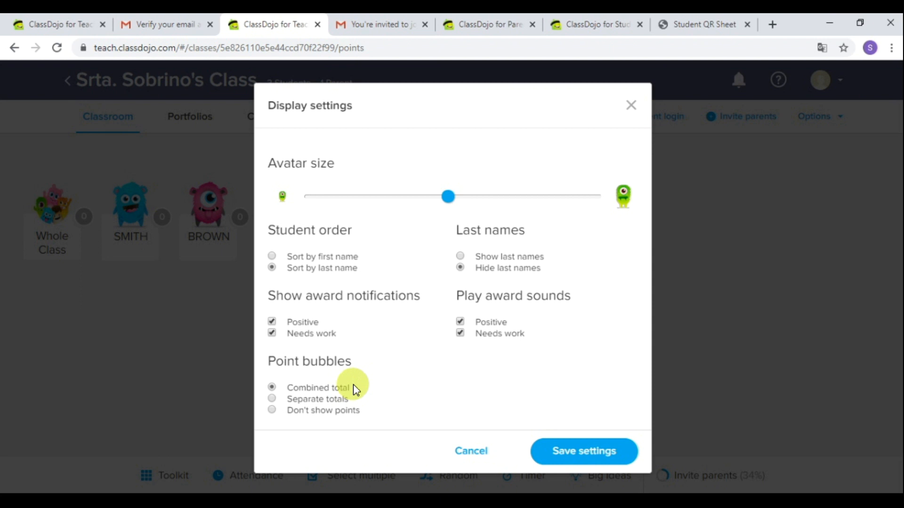
click(272, 400)
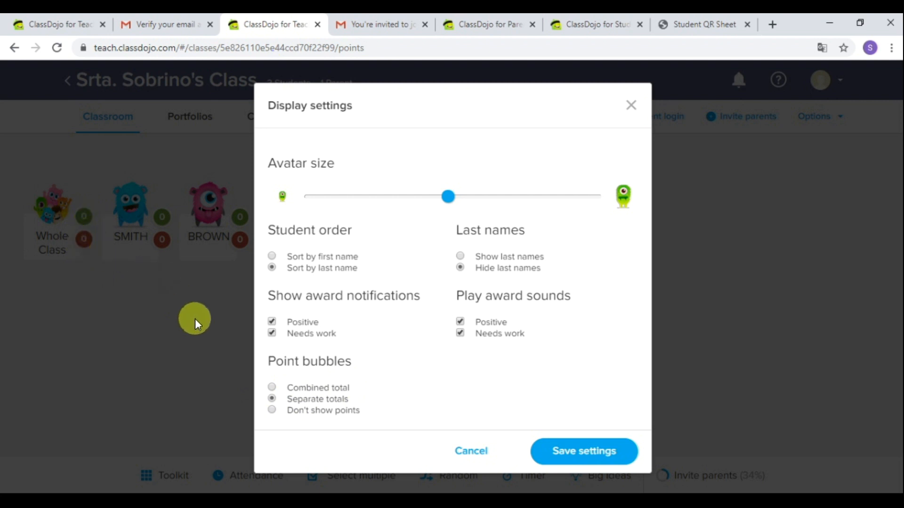
click(576, 453)
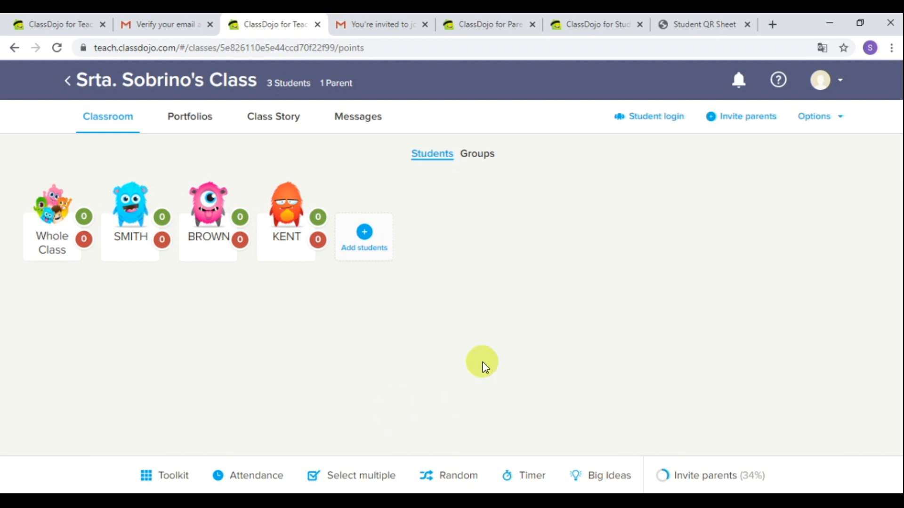
click(208, 210)
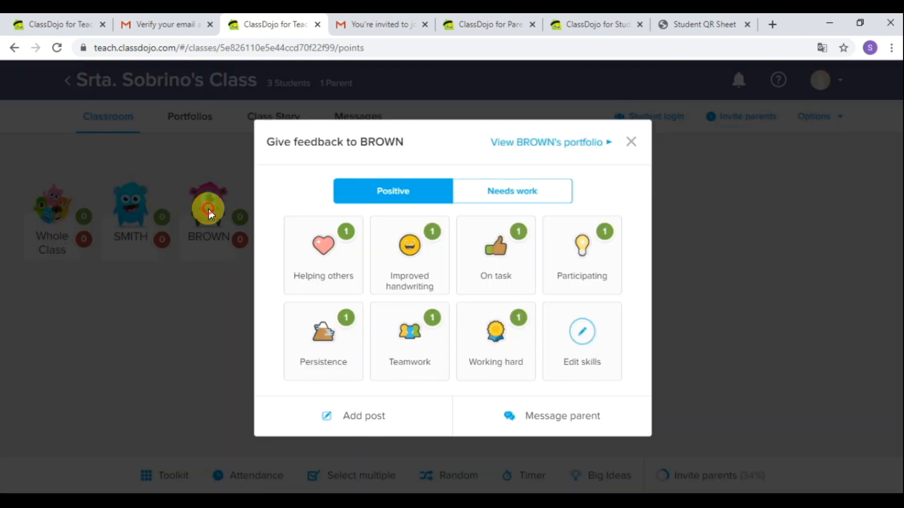
click(341, 261)
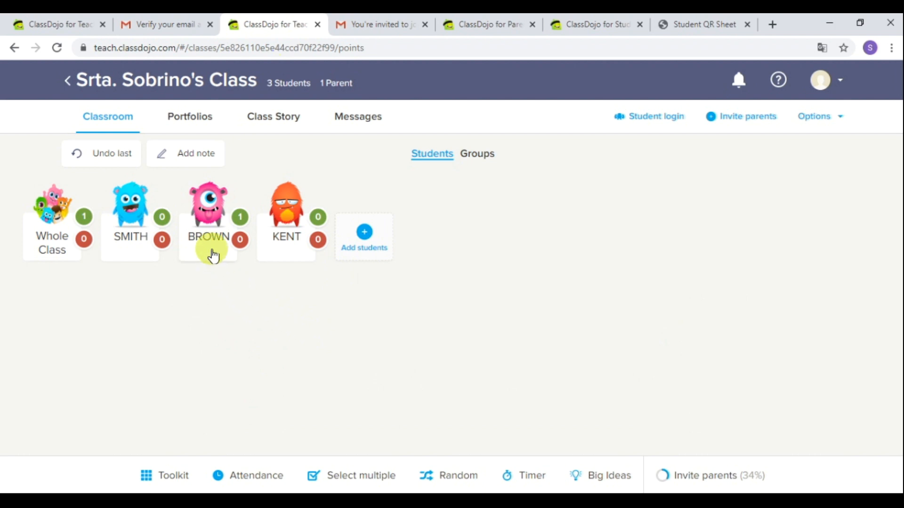
click(104, 159)
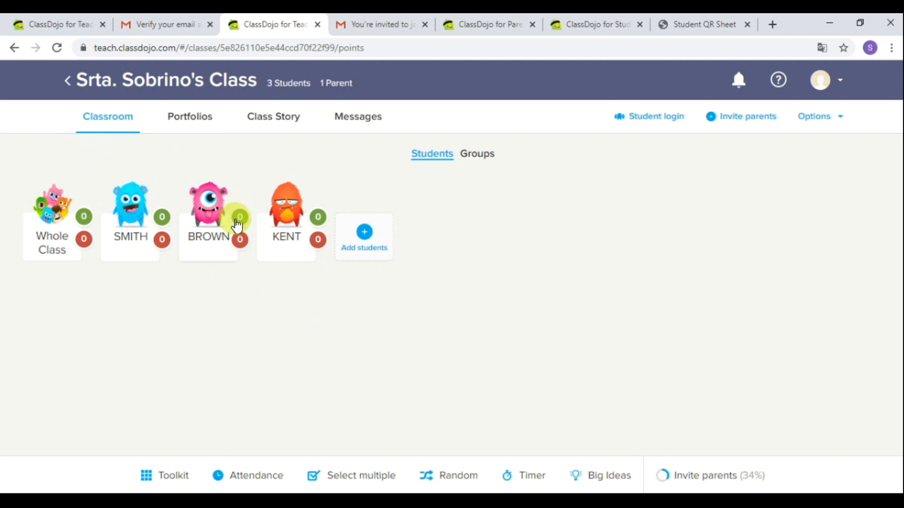
- Give the student with the pink one-eyed monster one positive point for Helping others
click(212, 237)
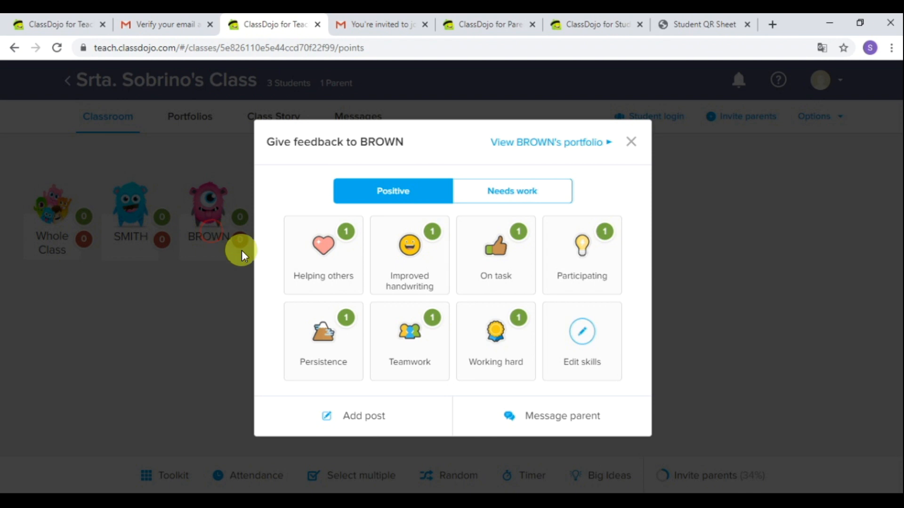
click(316, 256)
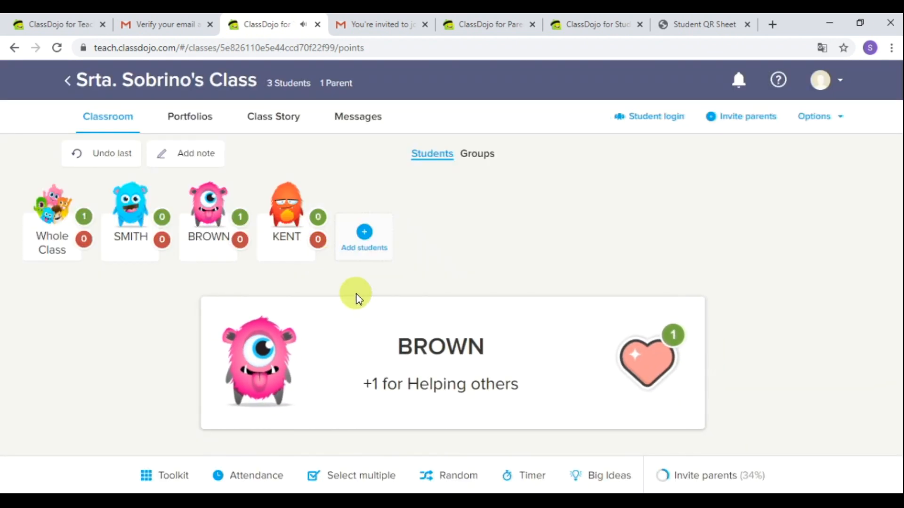
- Check the child's class report in the parent account, and the class point totals in the student account
click(503, 26)
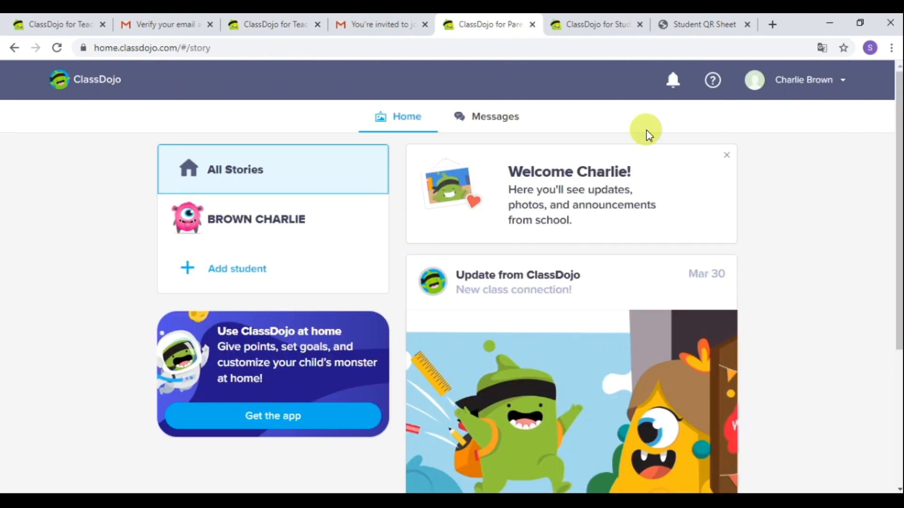
click(252, 226)
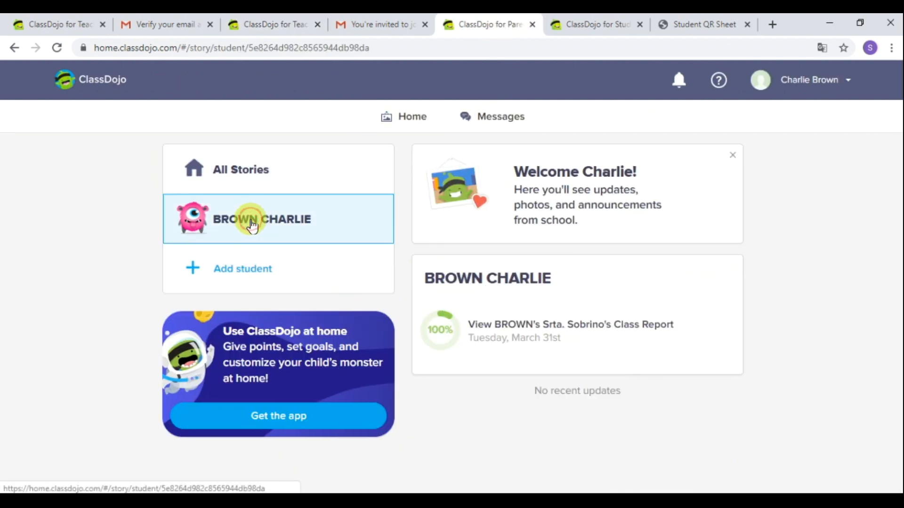
click(570, 336)
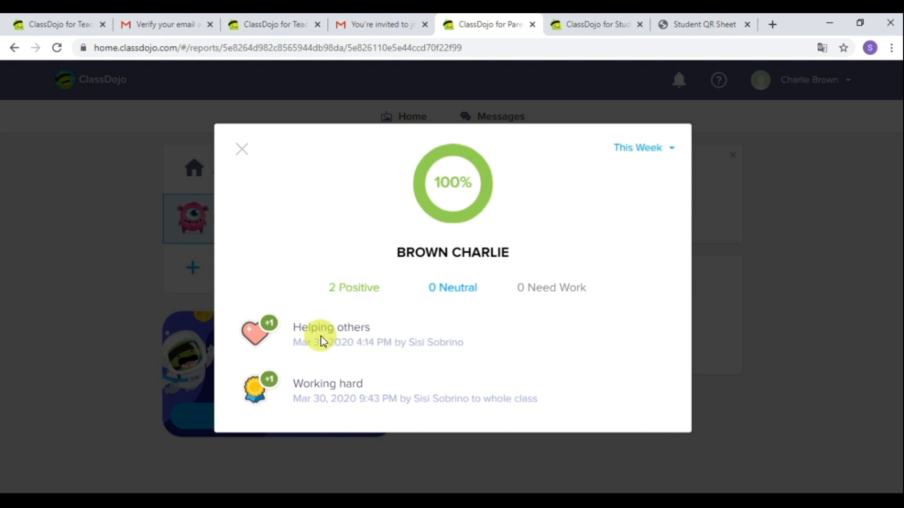
click(242, 150)
click(597, 25)
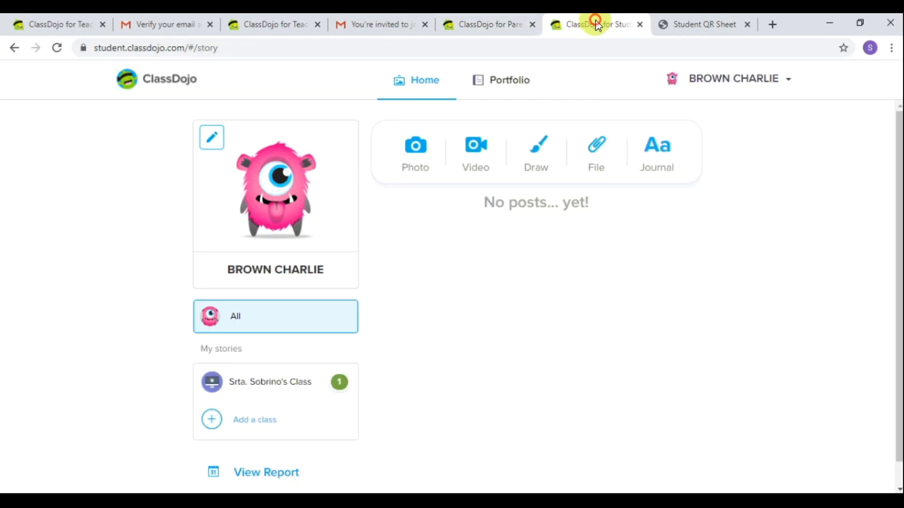
click(277, 391)
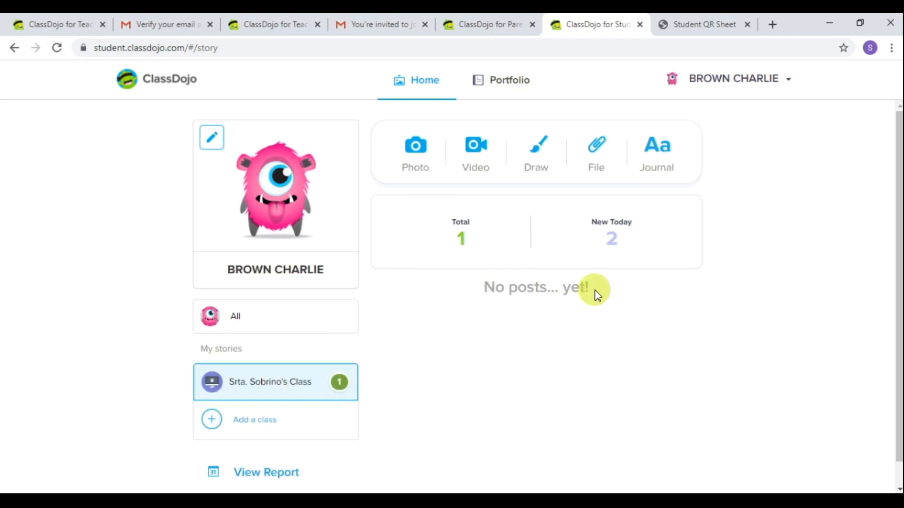
- In the teacher account, create a text-entry portfolio activity named "Letter A" with instructions "Write 3 words with letter Aa" and assign it to the class
click(268, 25)
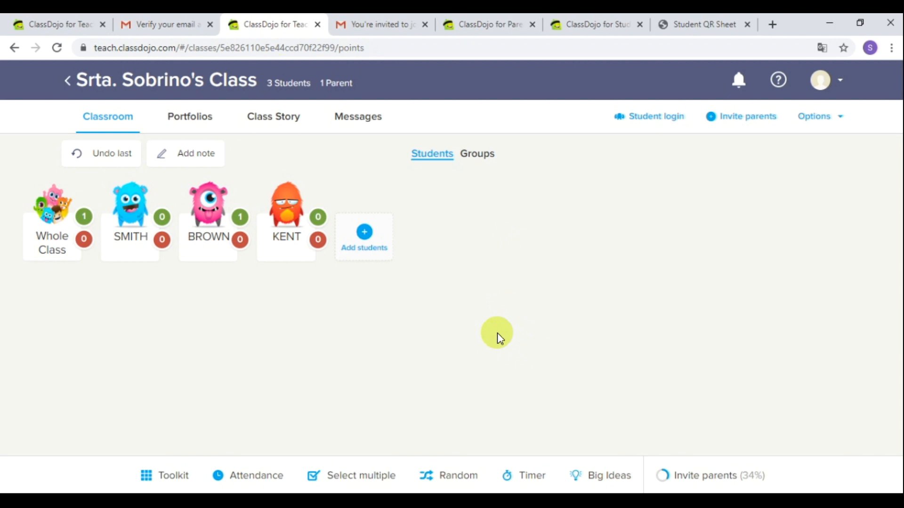
click(201, 118)
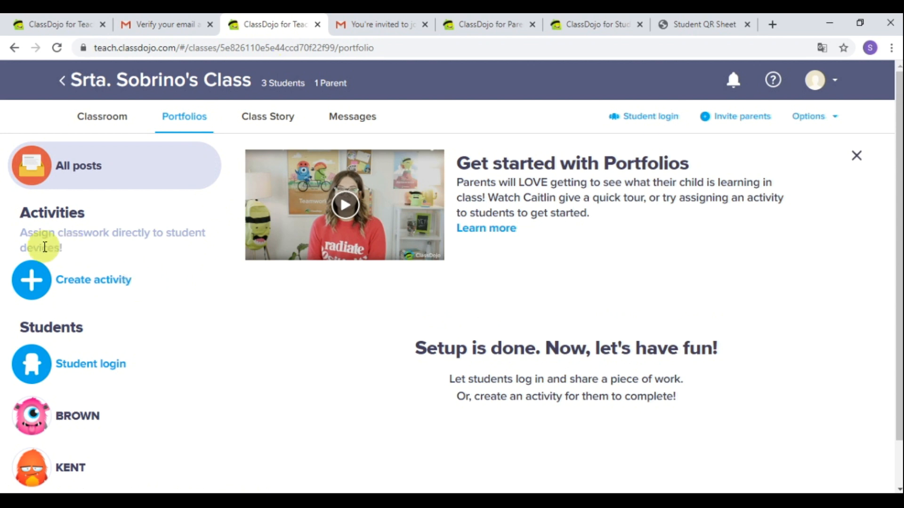
click(38, 283)
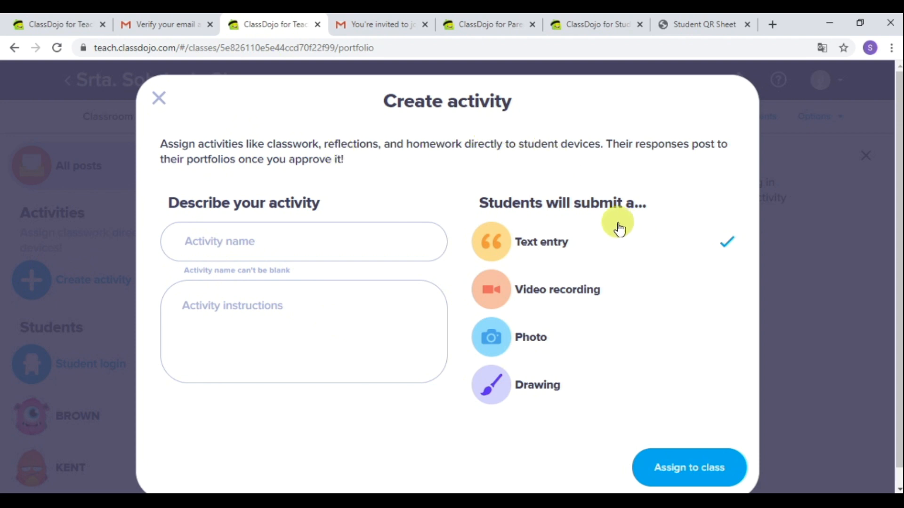
click(241, 244)
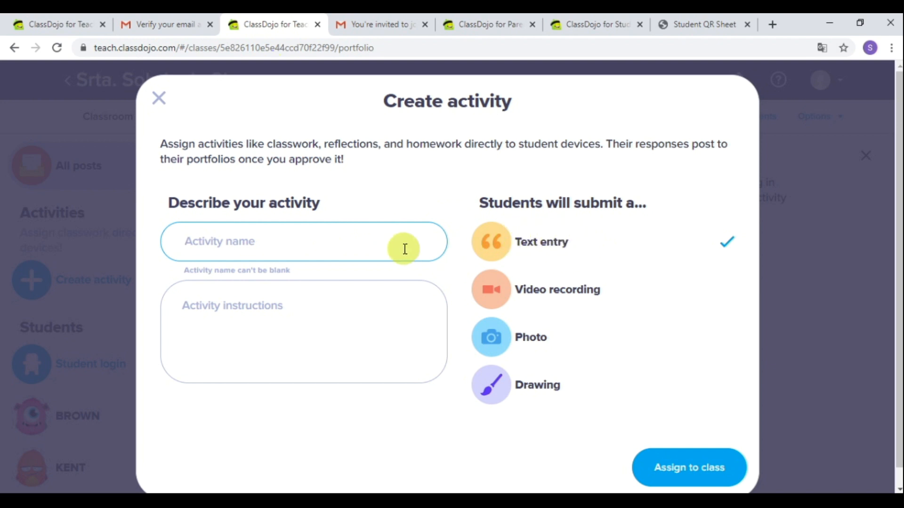
text(Letter A)
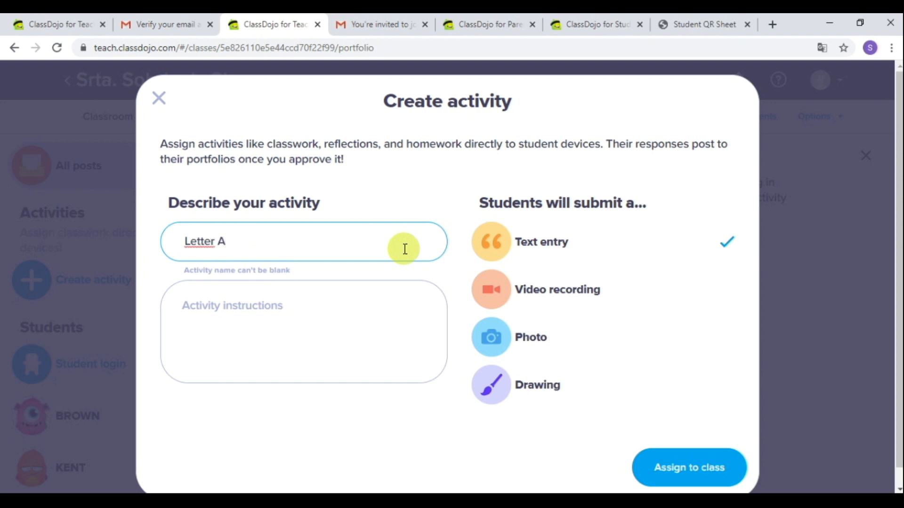
key(Tab)
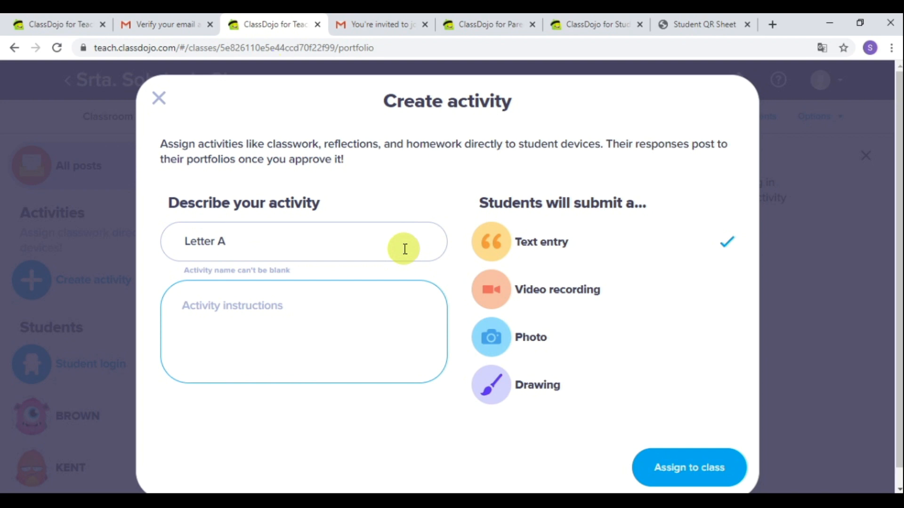
text(Wri)
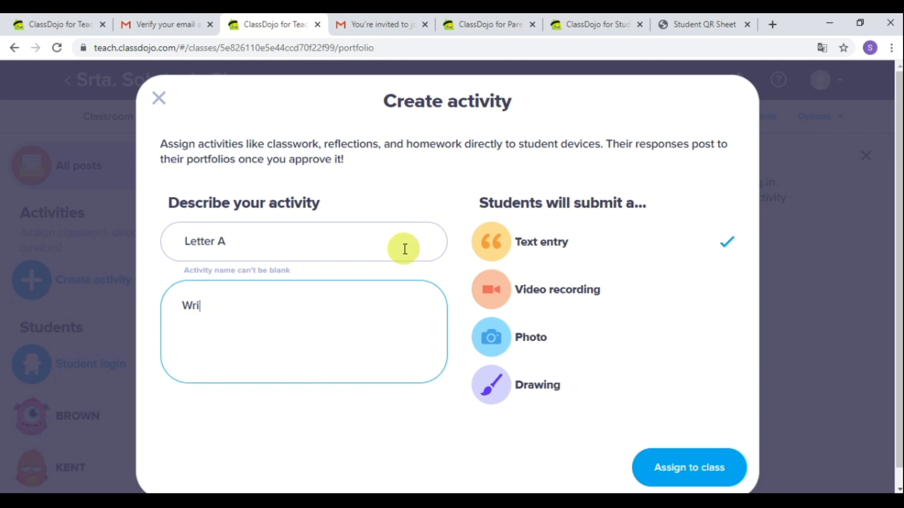
text(te 3 words with )
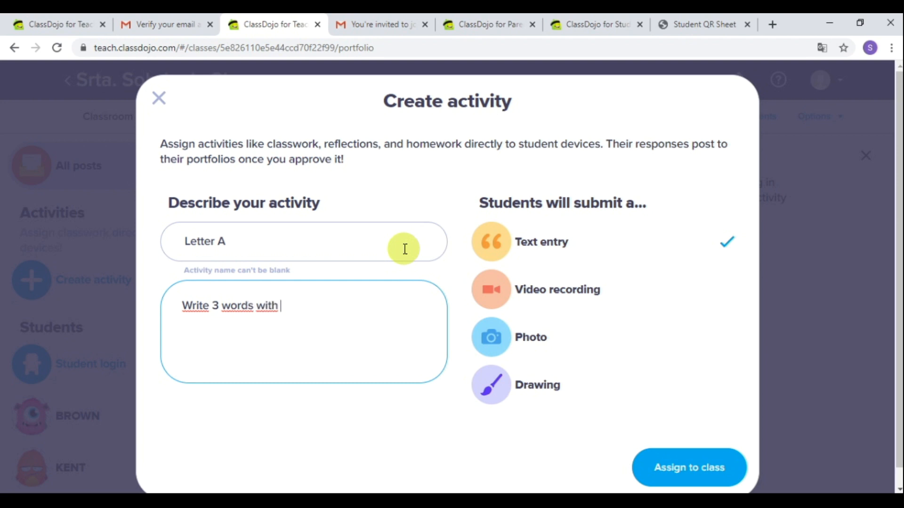
text(letter Aa)
click(693, 469)
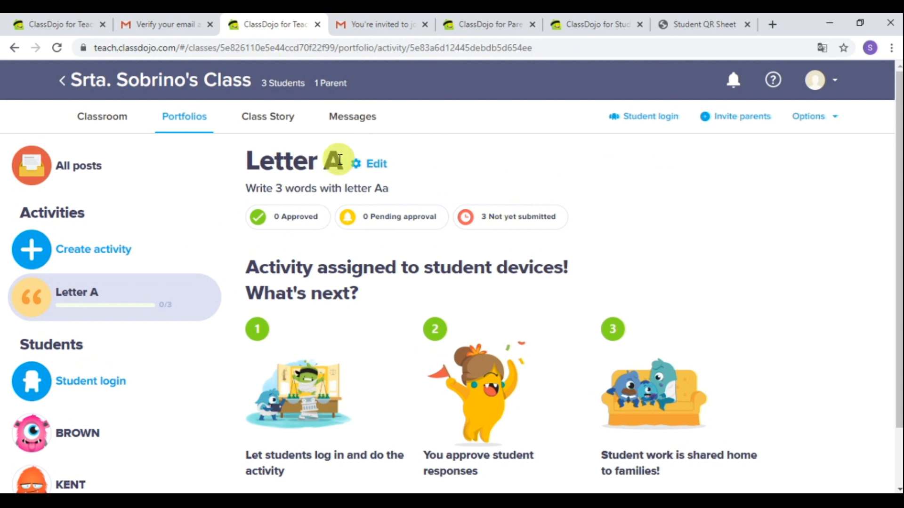
click(376, 167)
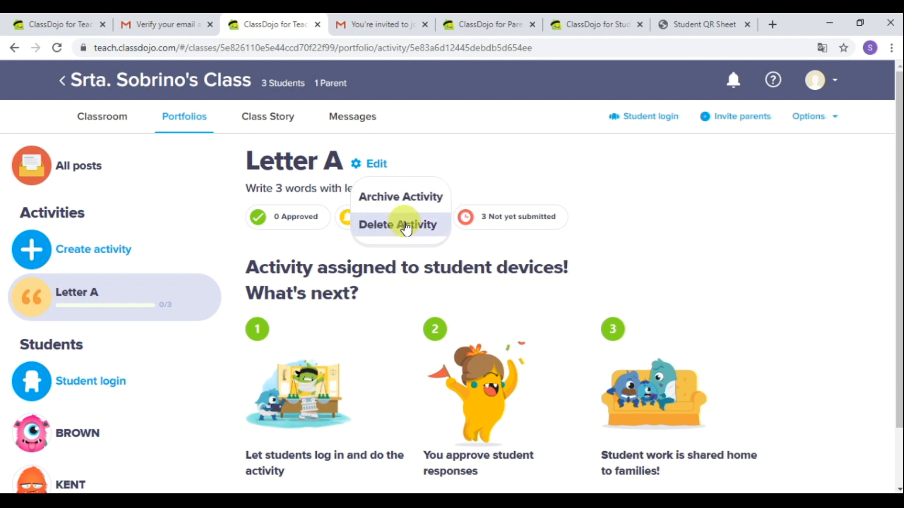
click(426, 156)
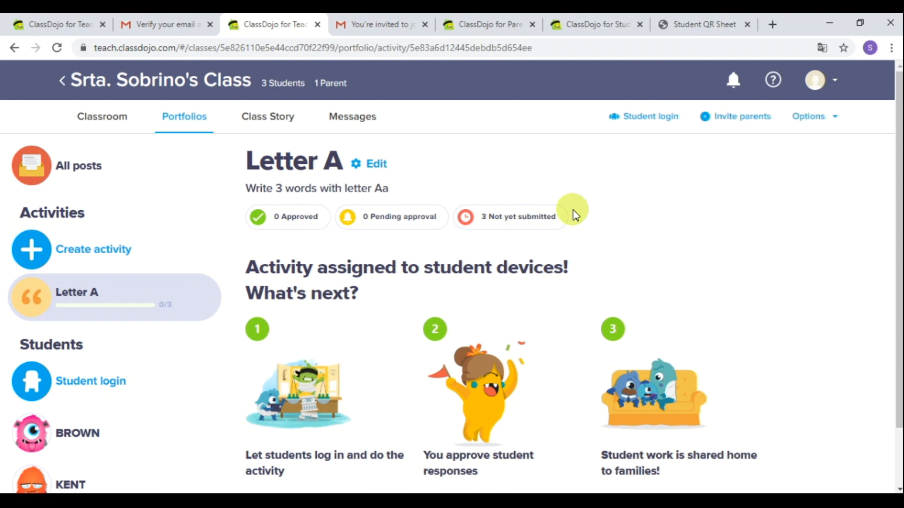
- Switch to the student account and reload its home page to check for the assigned activity
click(586, 26)
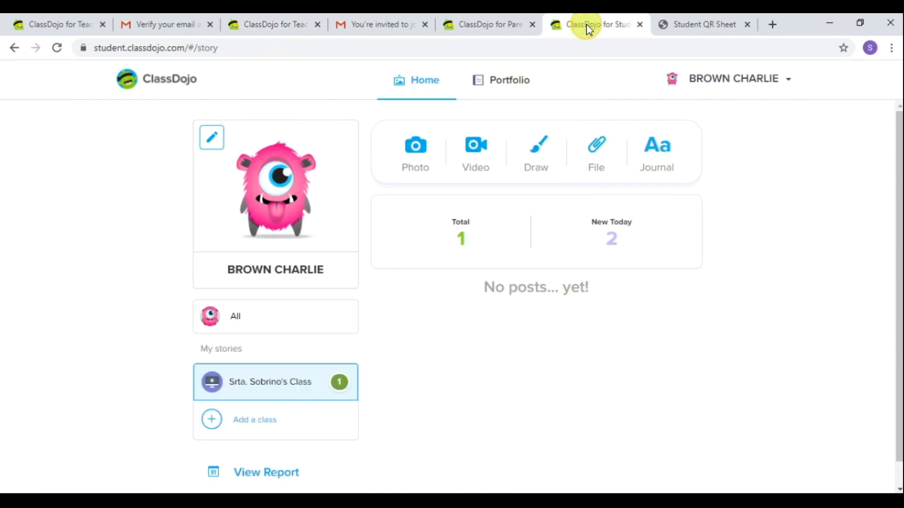
click(58, 48)
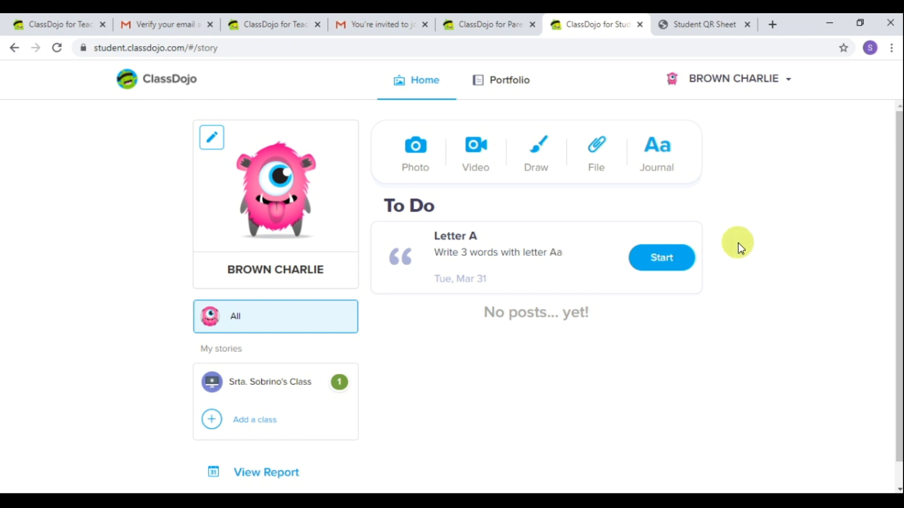
- Answer the "Letter A" activity with "Ant", "Apple" and "Ape" on separate lines, hand it in and view it in the student portfolio
click(677, 257)
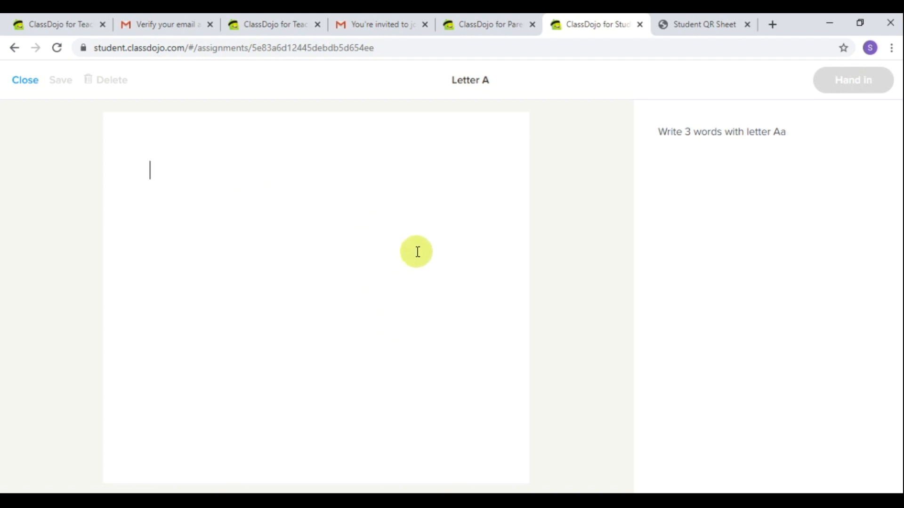
text(Ant)
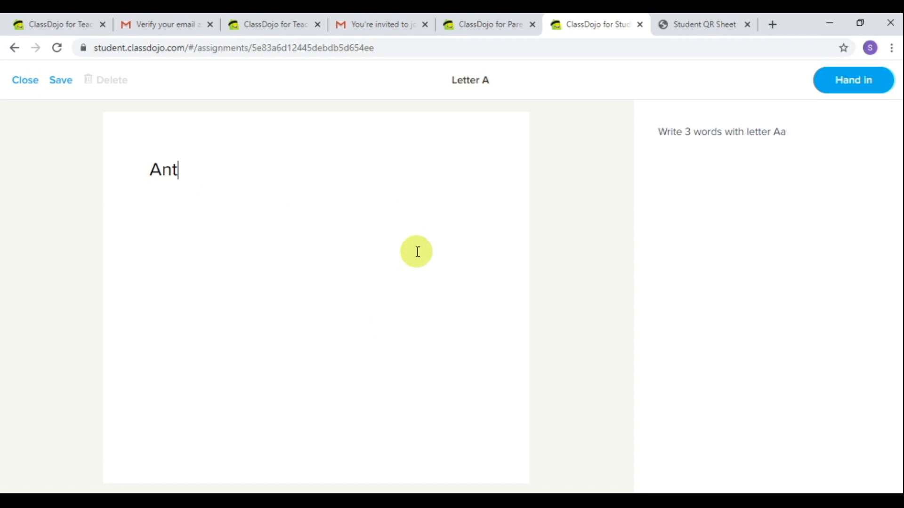
key(Return)
text(Apple)
key(Return)
text(Ape)
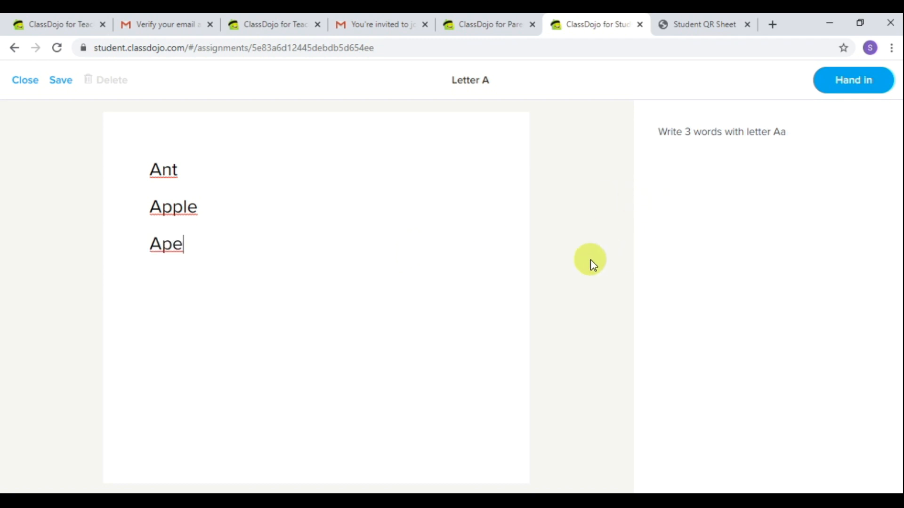
click(857, 84)
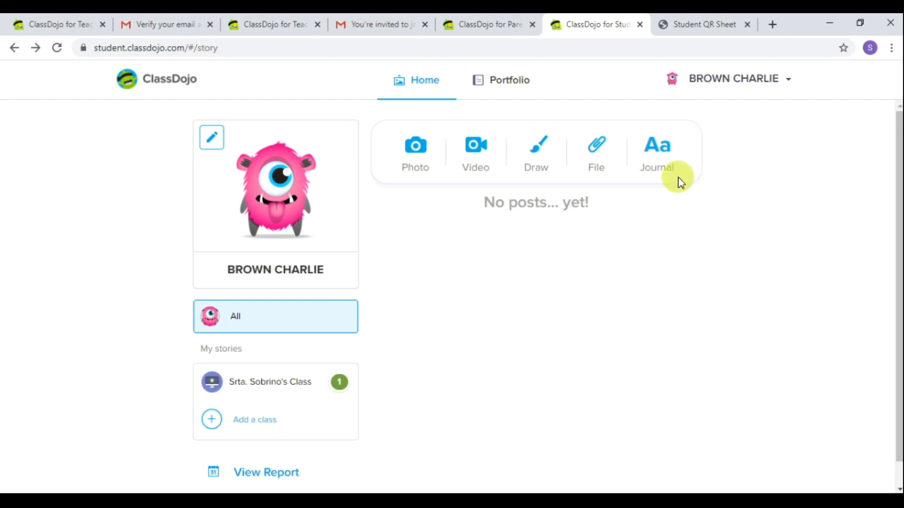
click(494, 87)
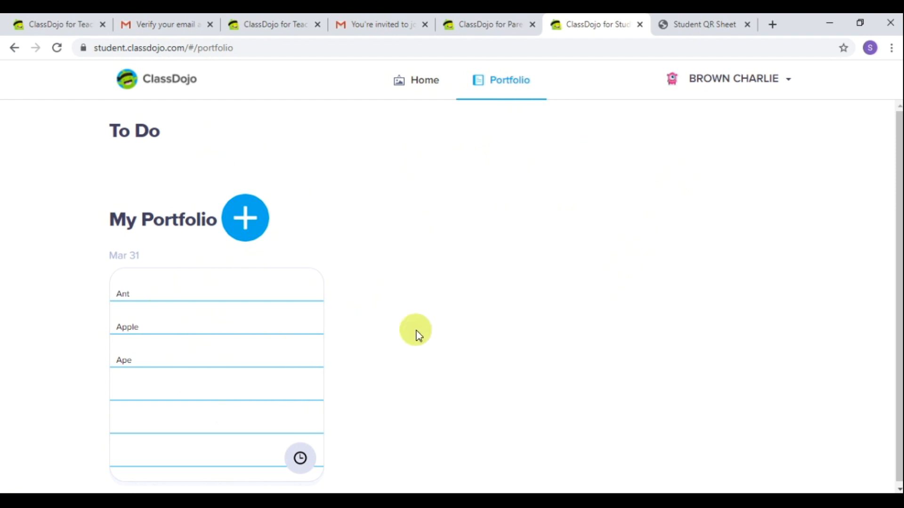
- In the teacher account, open the pending "Letter A" submission and approve it
click(274, 25)
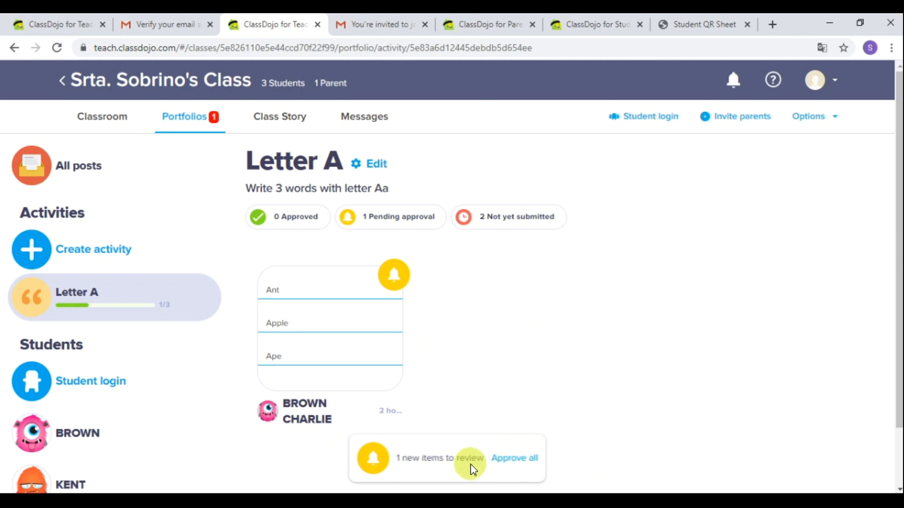
click(343, 334)
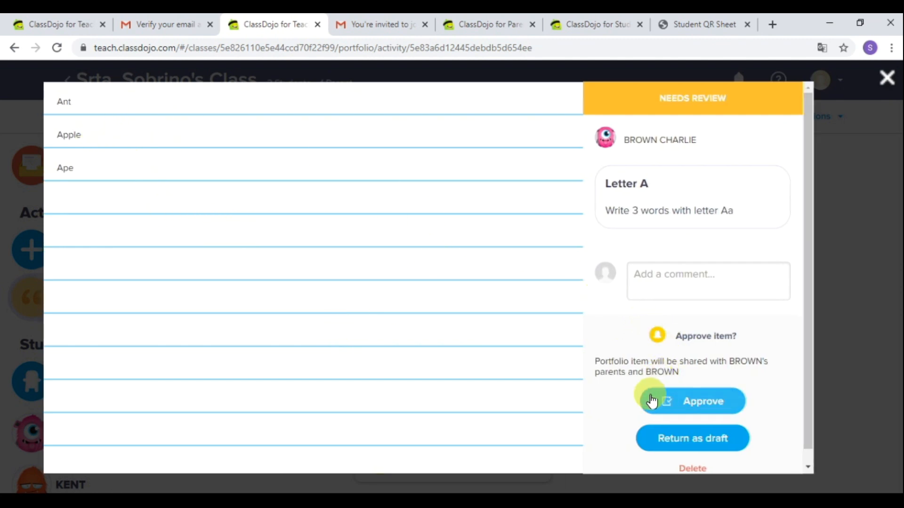
click(683, 400)
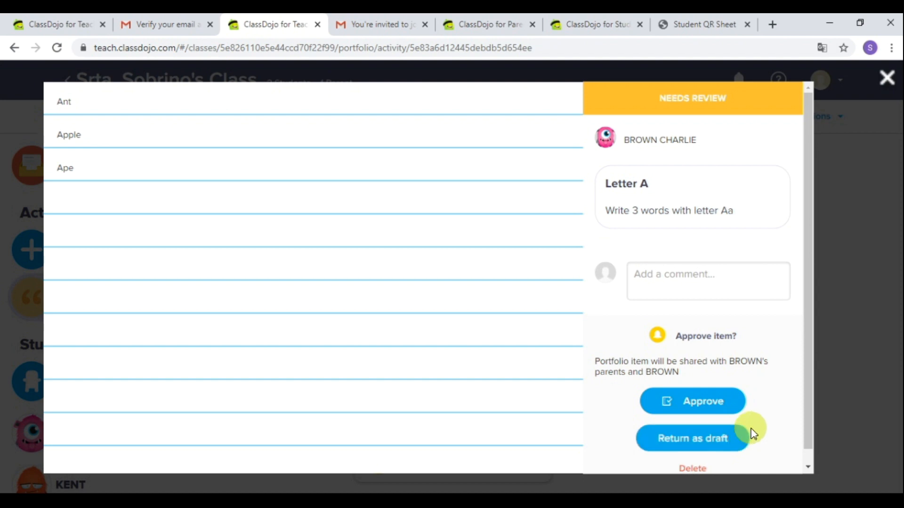
click(710, 412)
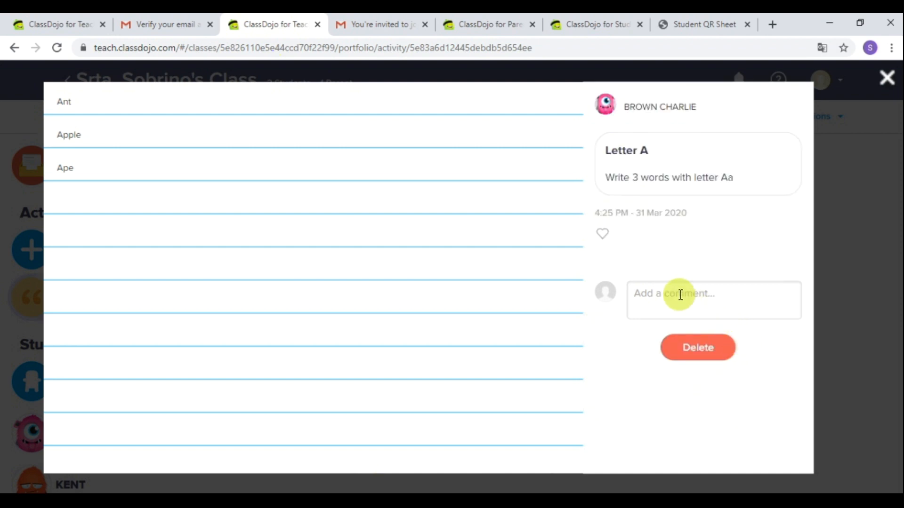
- Like the approved submission, add the comment "Great job!" to it and close the submission
click(604, 234)
click(716, 293)
text(Gr)
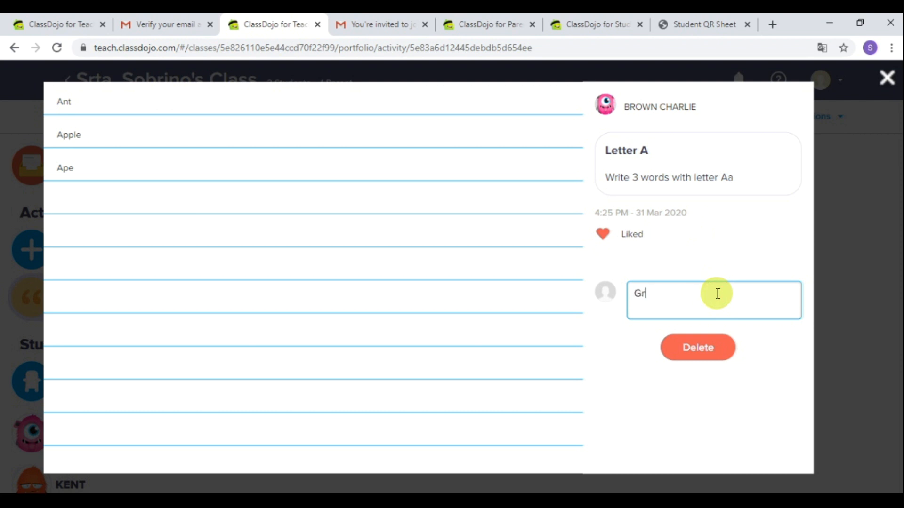
text(eat job!)
key(BackSpace)
text(!)
key(Return)
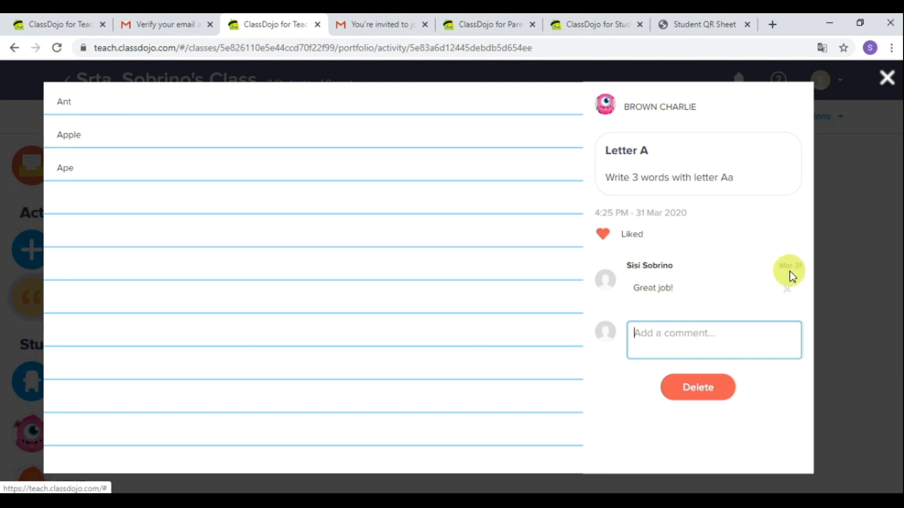
click(883, 85)
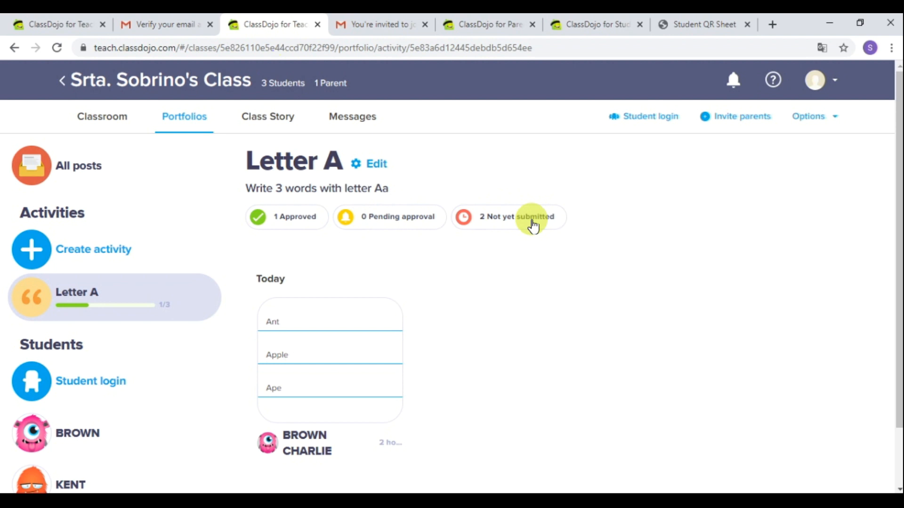
- Start creating another portfolio activity with Video recording as the student submission type
click(225, 464)
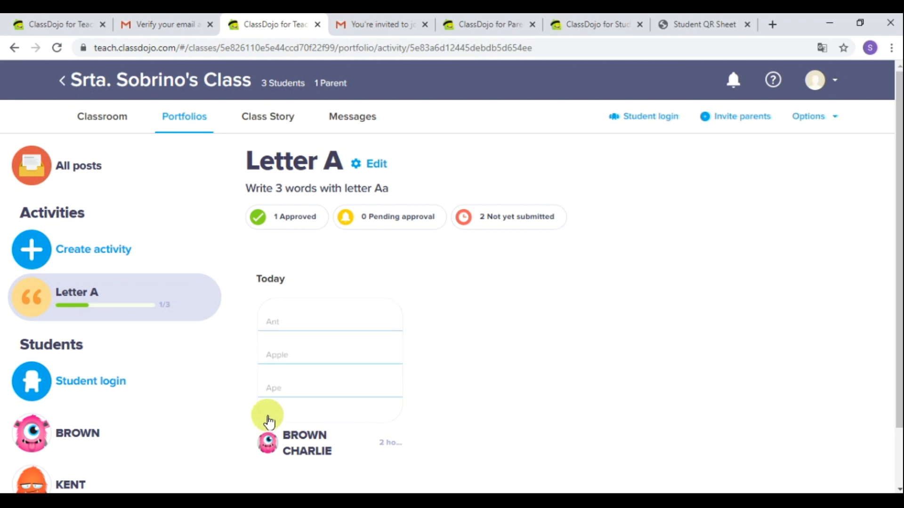
click(89, 249)
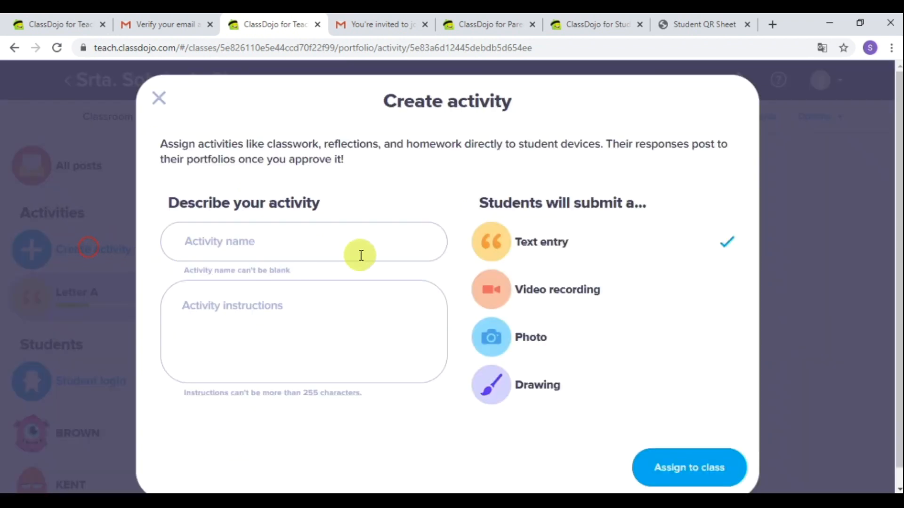
click(622, 293)
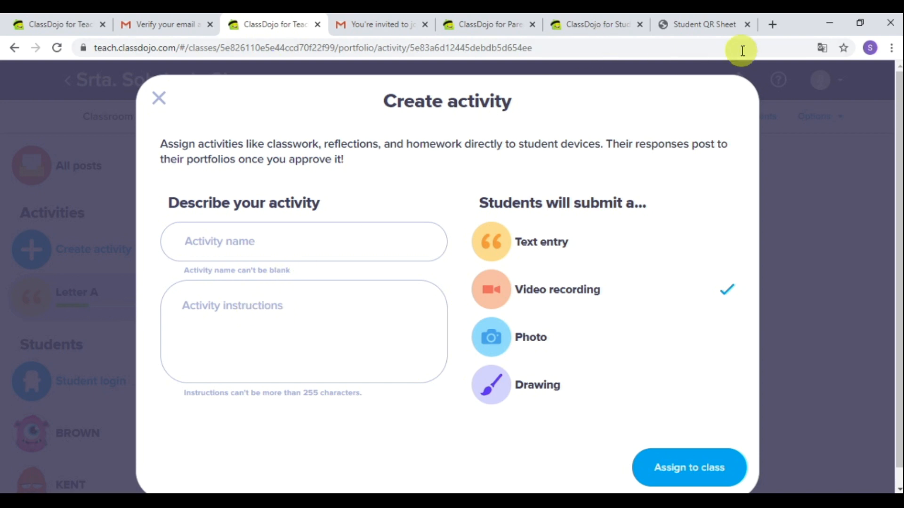
- In a new browser tab, open the YouTube video "I See Something Blue | Colors Song for Children", copy its address and pause it
click(772, 25)
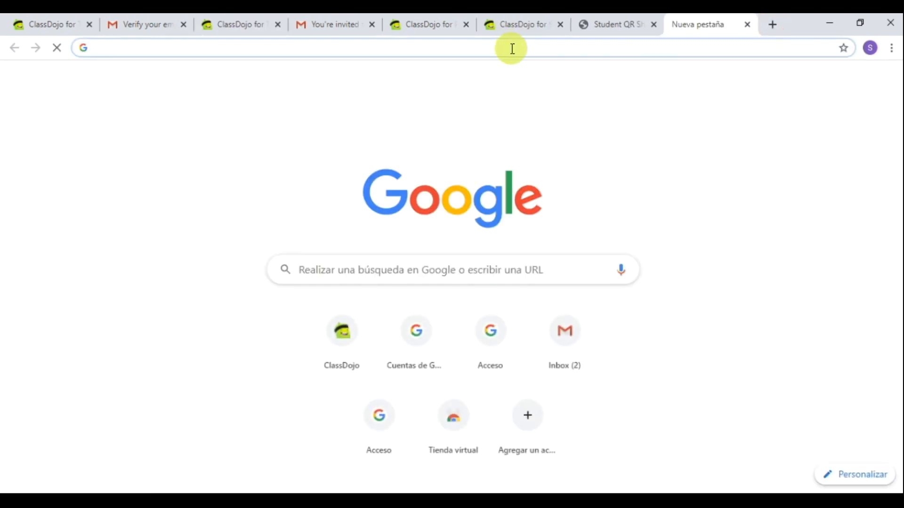
click(303, 47)
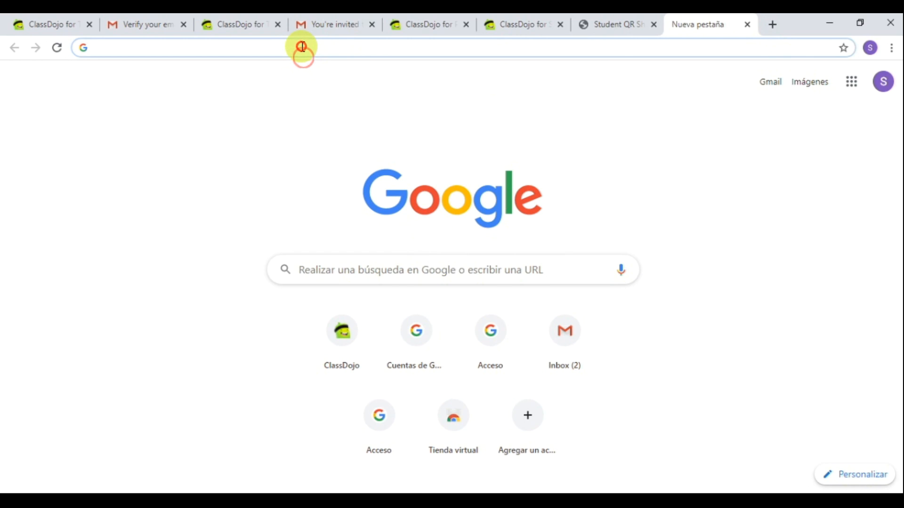
text(you)
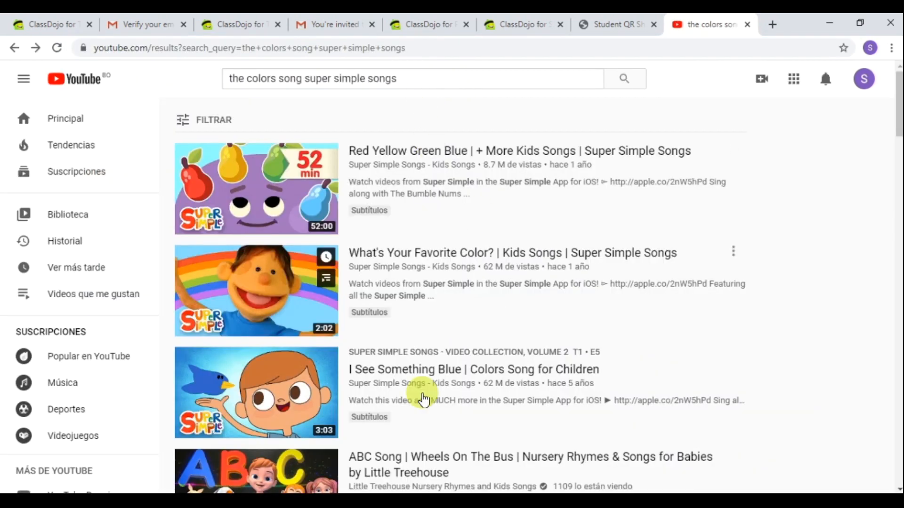
click(449, 378)
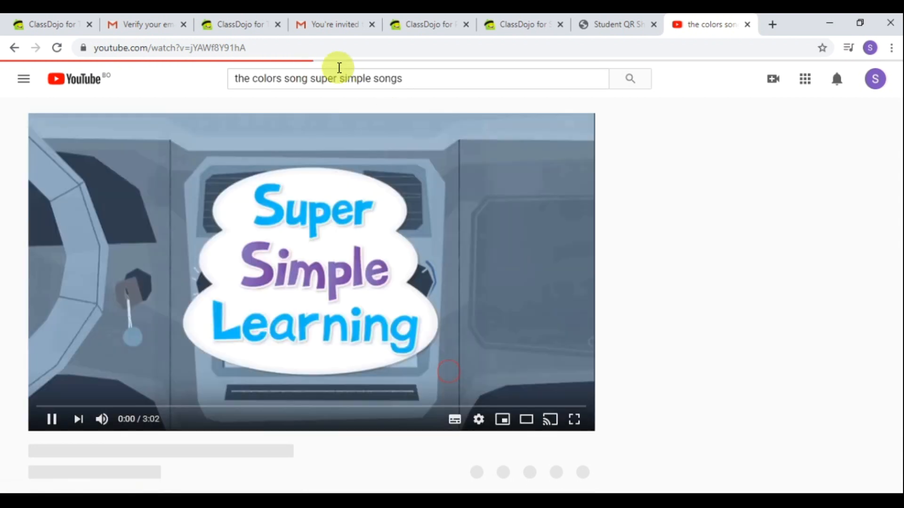
click(334, 48)
key(ctrl+c)
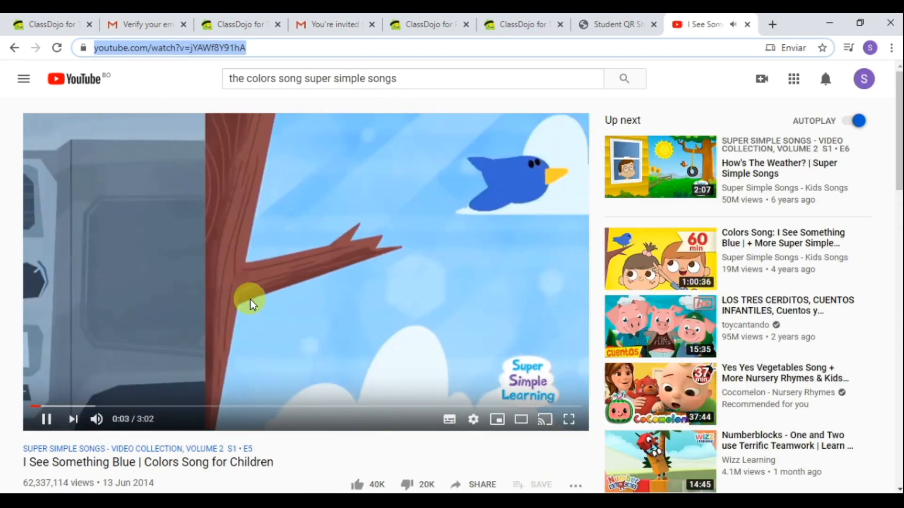
click(250, 299)
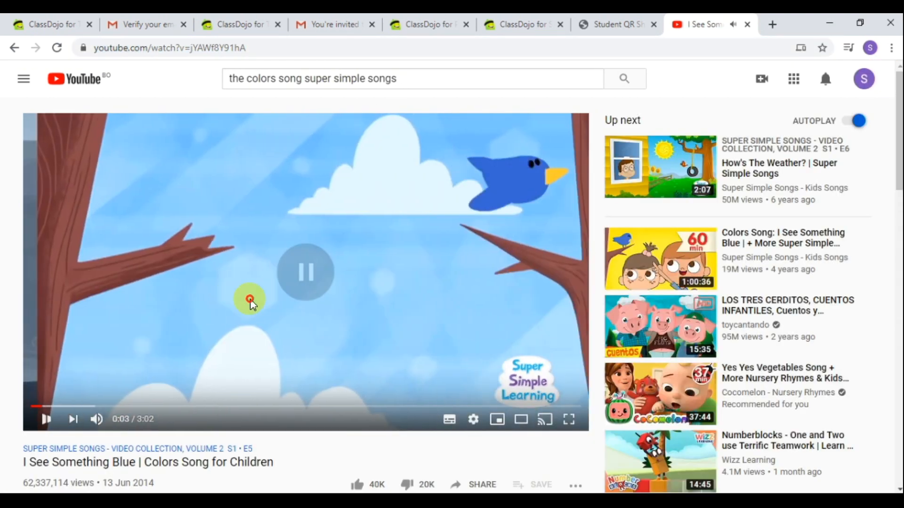
- Try the copied video link as the instructions of the new activity in the teacher account, and clear it again
click(242, 23)
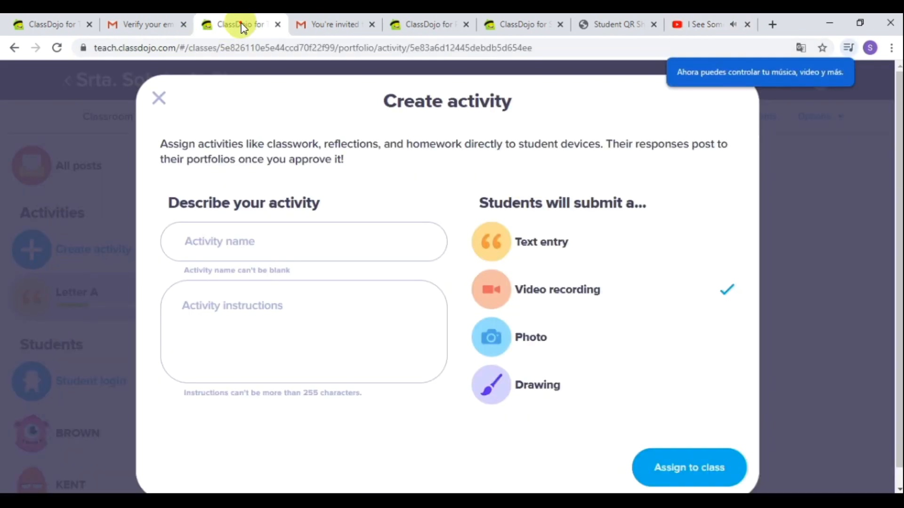
click(350, 322)
key(ctrl+v)
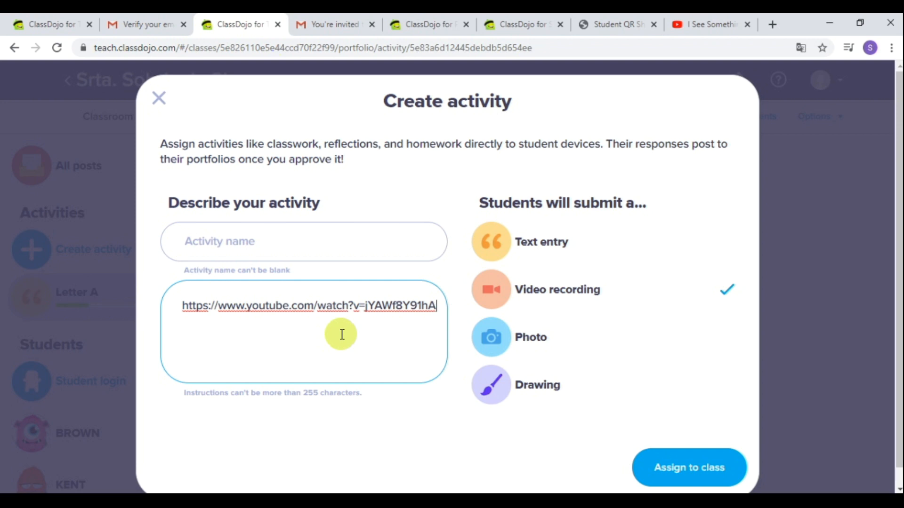
triple_click(343, 305)
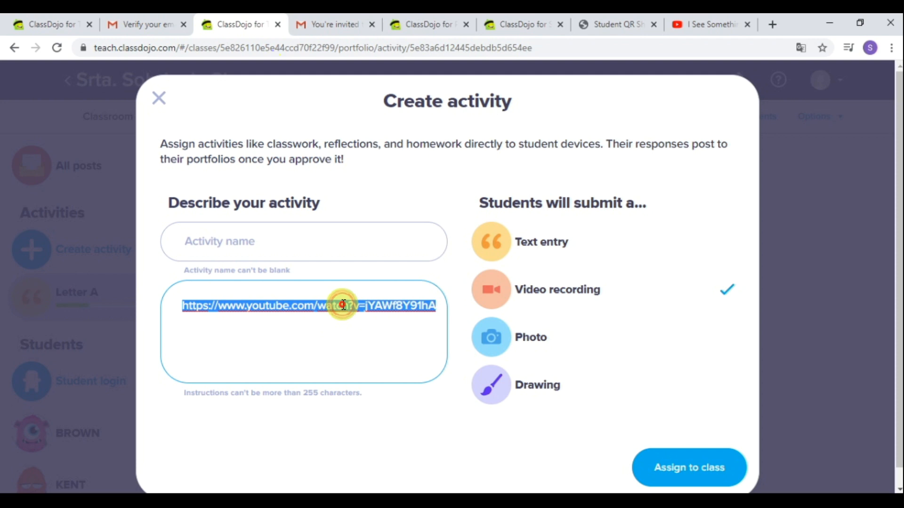
key(BackSpace)
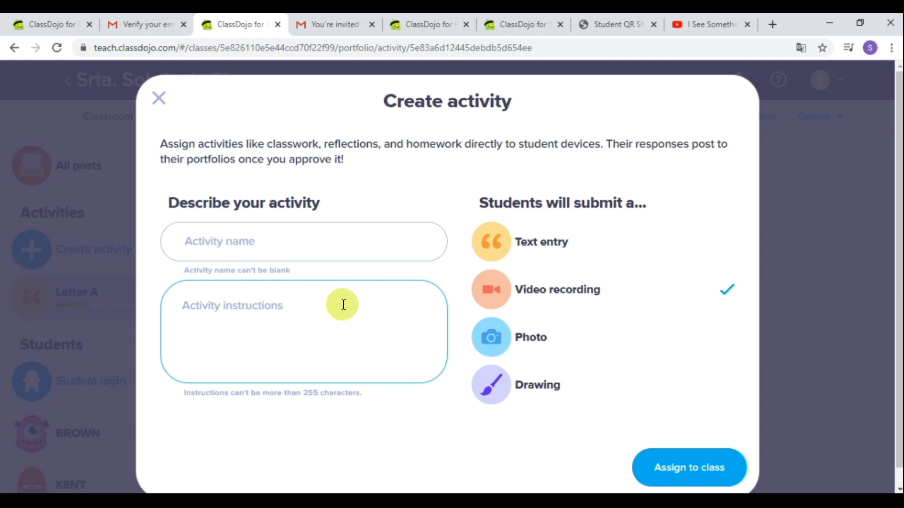
- Switch to Gmail, open Google Photos from the Google apps, decline the page translation and continue past the welcome message
click(145, 24)
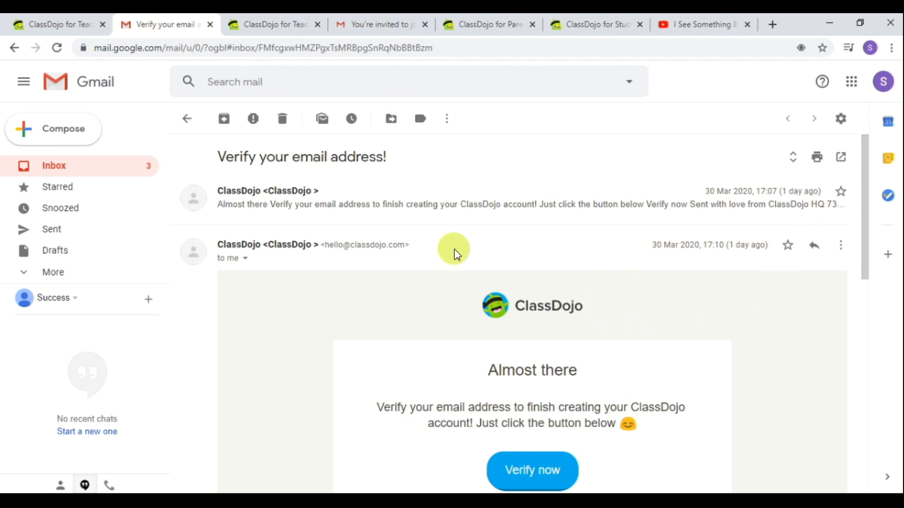
click(850, 86)
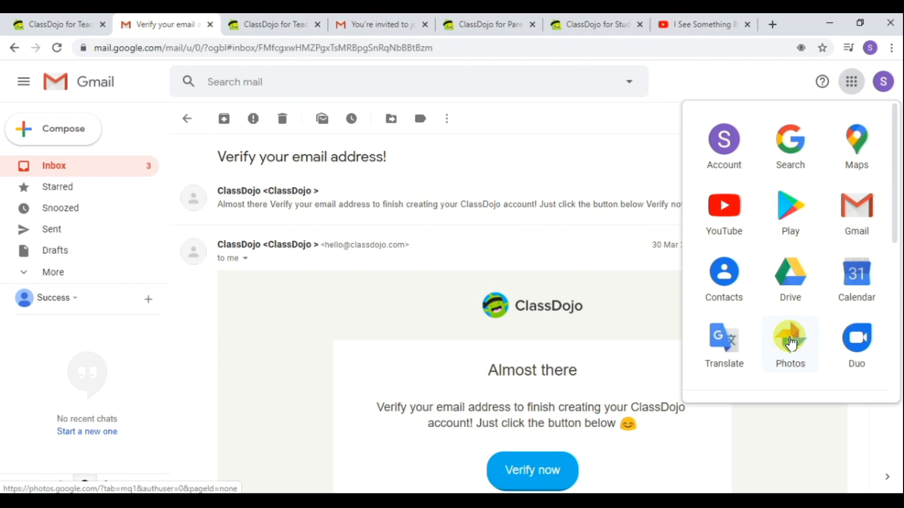
click(791, 345)
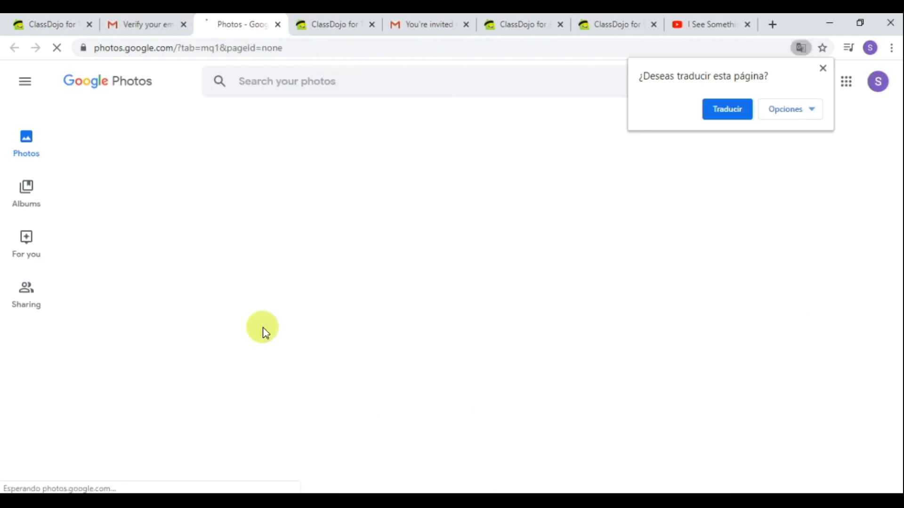
click(822, 68)
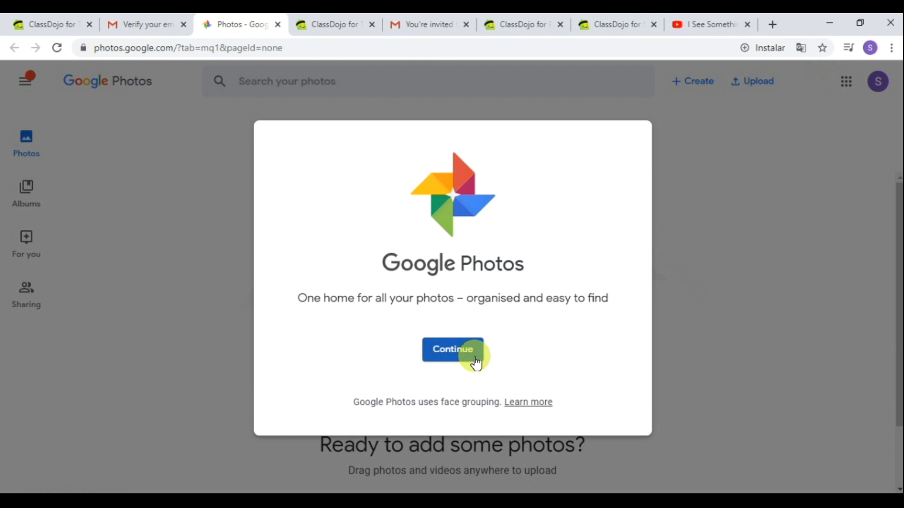
click(476, 360)
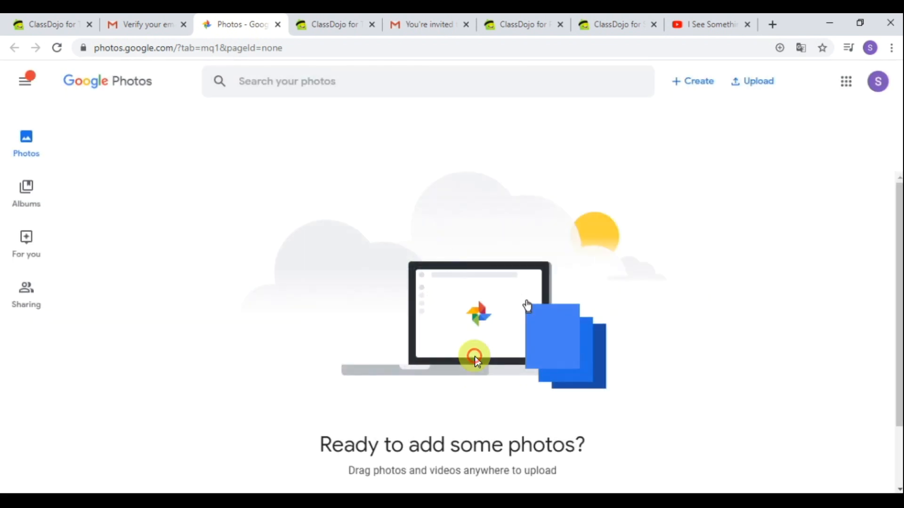
- Create a new album in Google Photos and title it "Shapes"
click(706, 84)
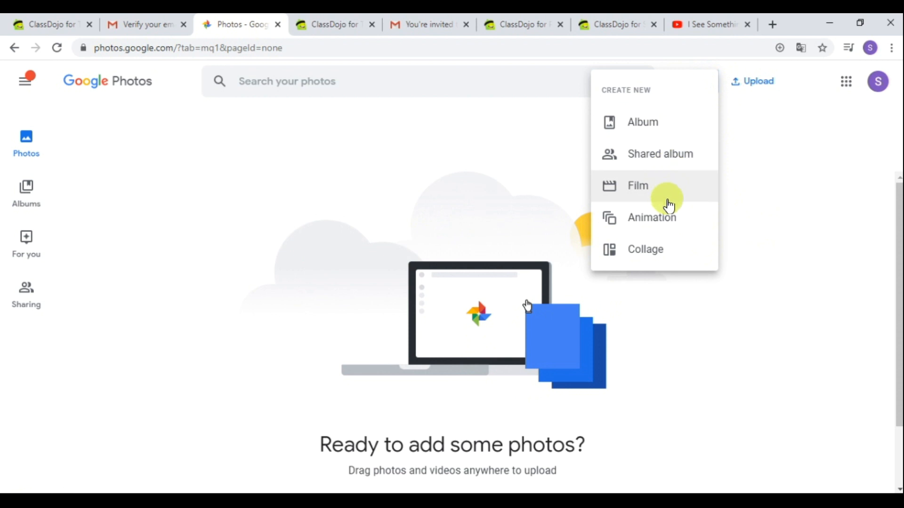
click(667, 126)
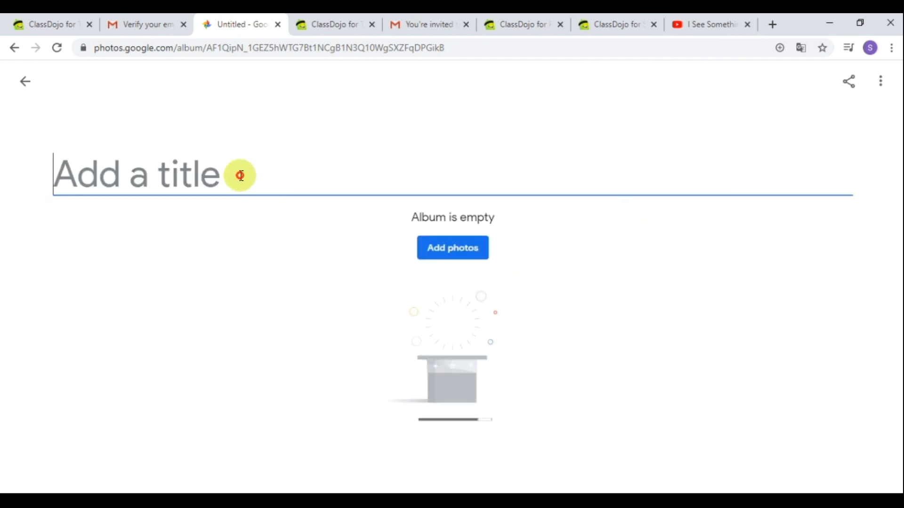
text(Shapes)
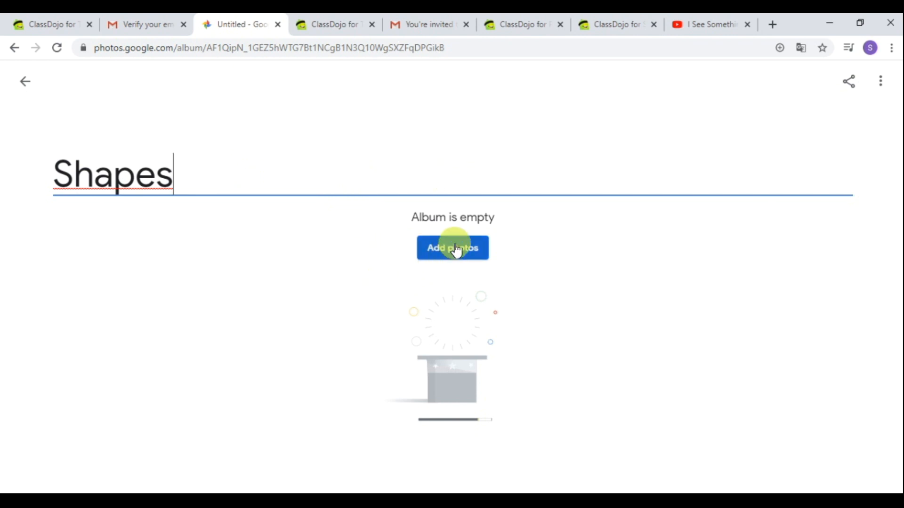
click(359, 260)
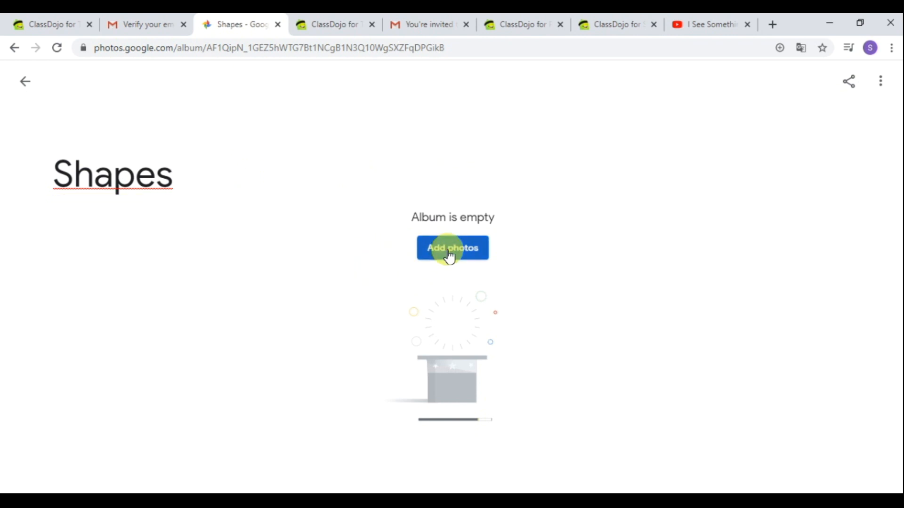
- Upload "The Shape Song 1 Super Simple Songs[1].mp4" from the computer's Videos folder to the Shapes album at Original upload size
click(447, 250)
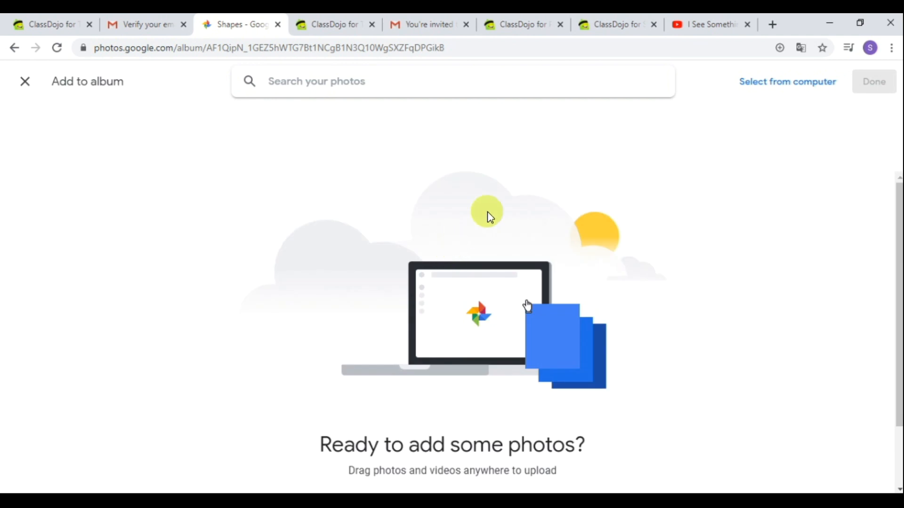
click(777, 84)
double_click(237, 151)
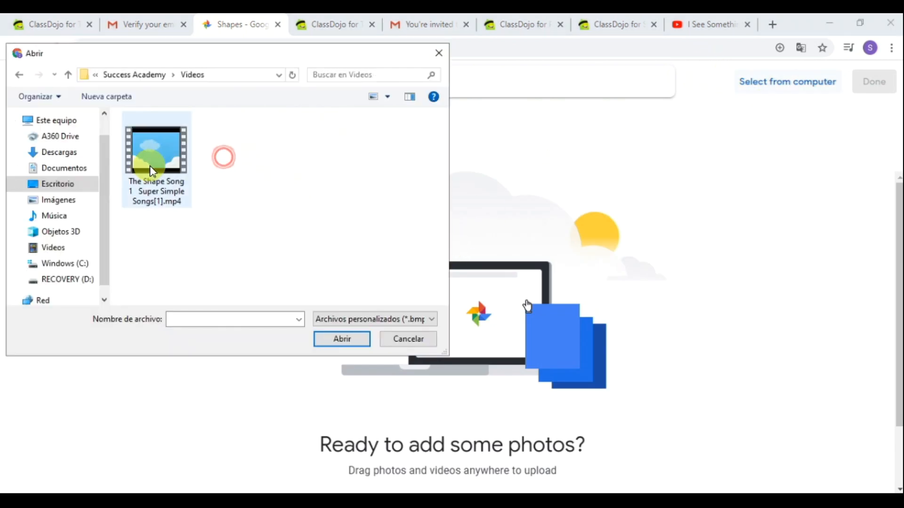
click(150, 162)
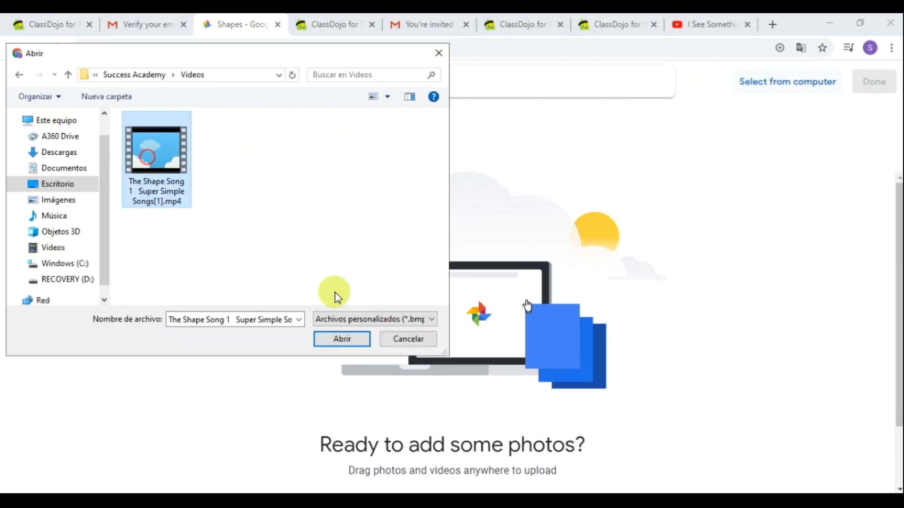
click(348, 342)
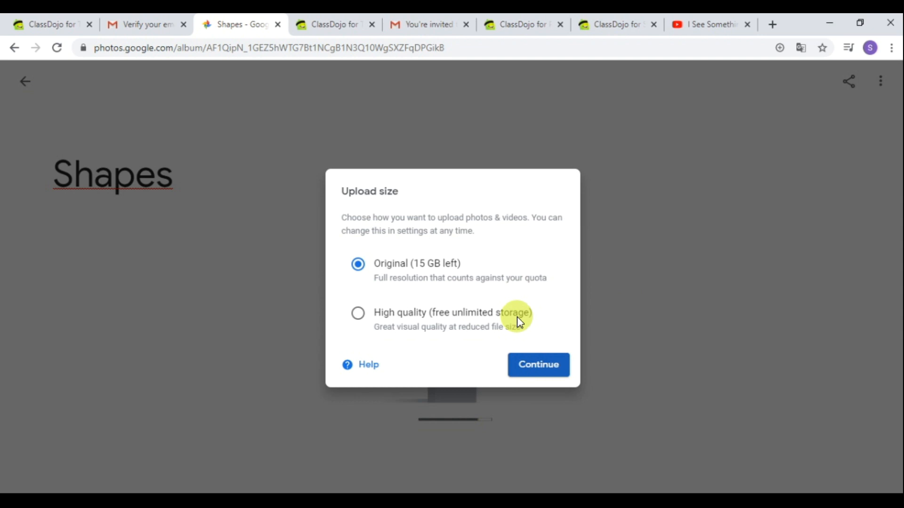
click(545, 366)
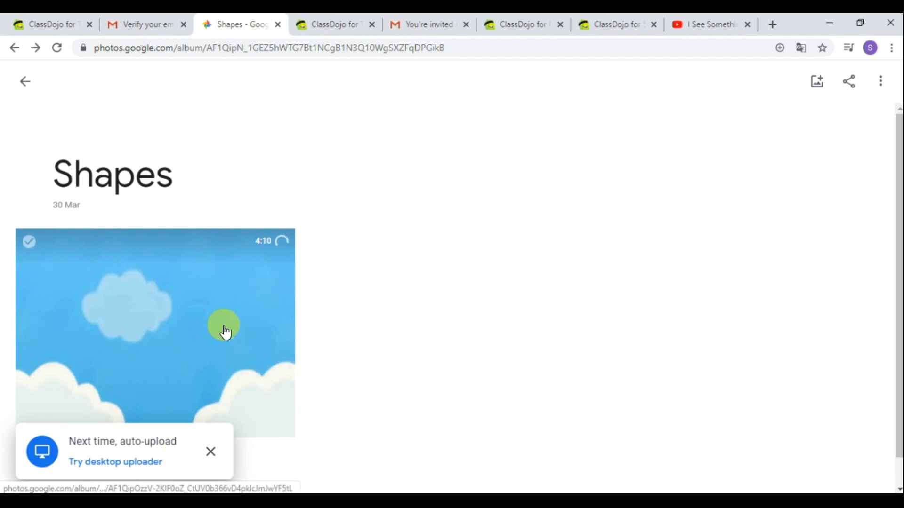
- Open the uploaded video in the album, pause it, then create a sharing link and copy it
click(224, 328)
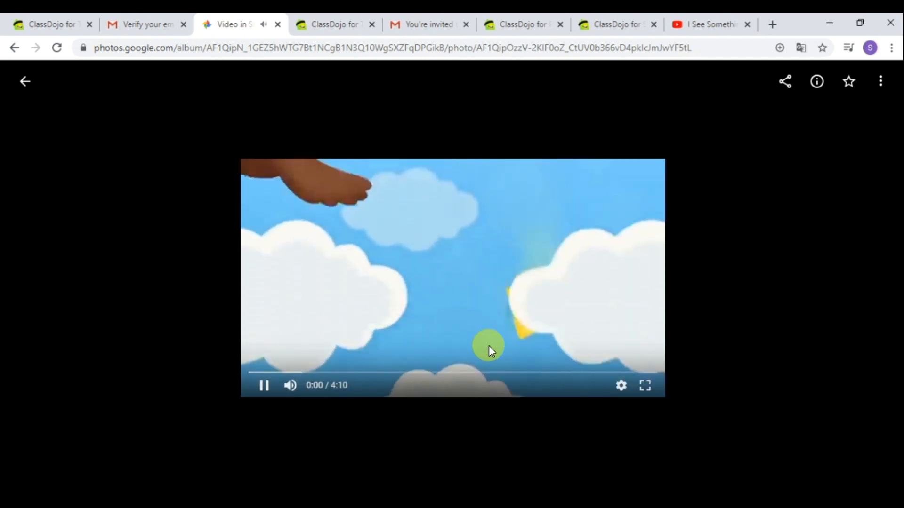
click(262, 384)
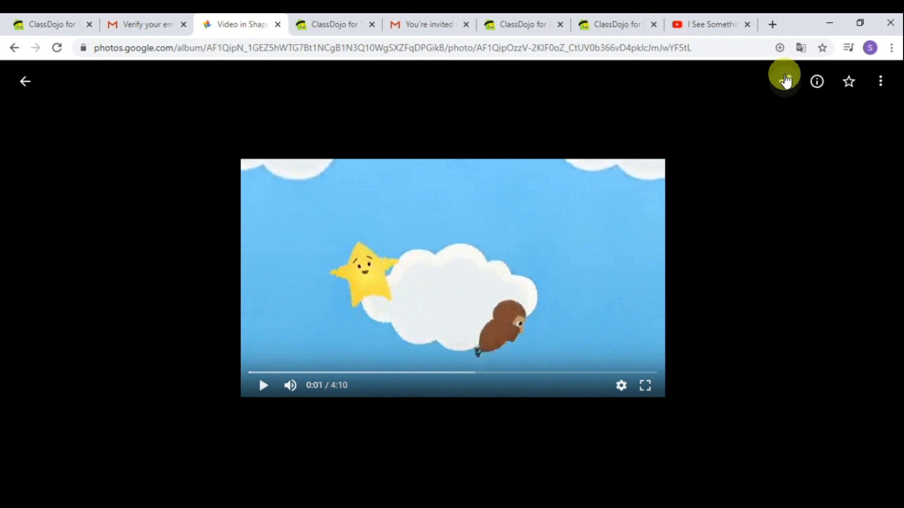
click(784, 83)
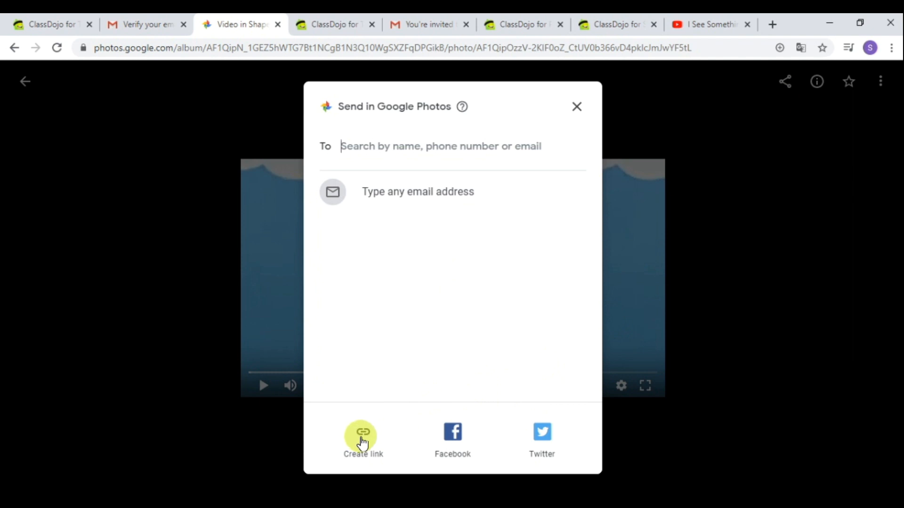
click(366, 435)
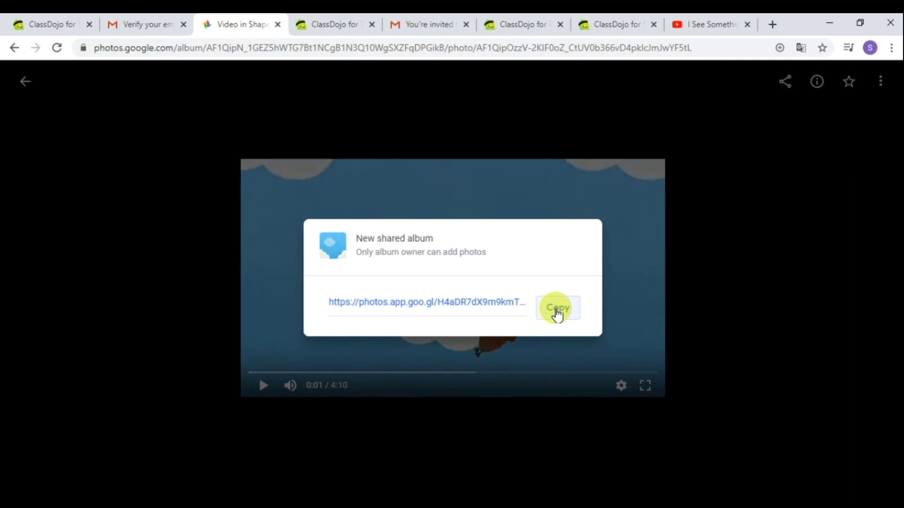
click(557, 308)
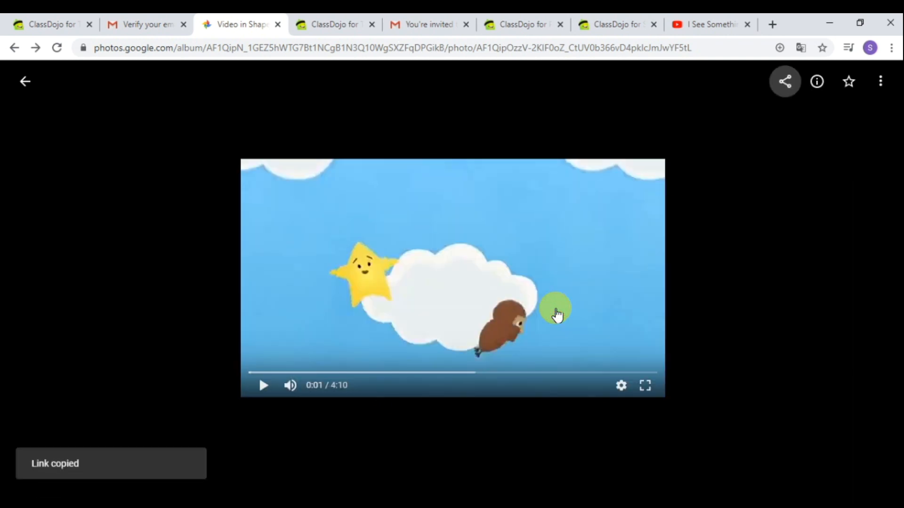
- In the ClassDojo teacher account's new activity, write the instruction "Watch the video in the link below" and paste the copied link beneath it
click(340, 26)
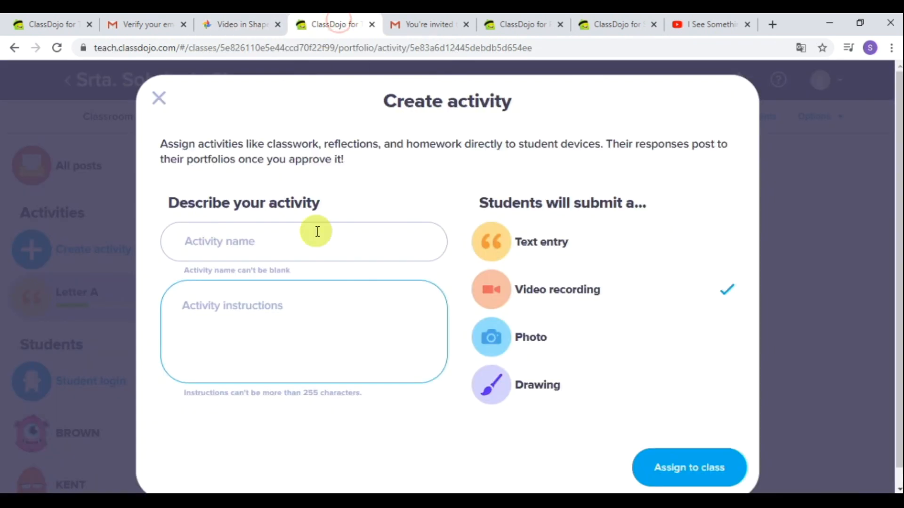
click(291, 299)
click(289, 304)
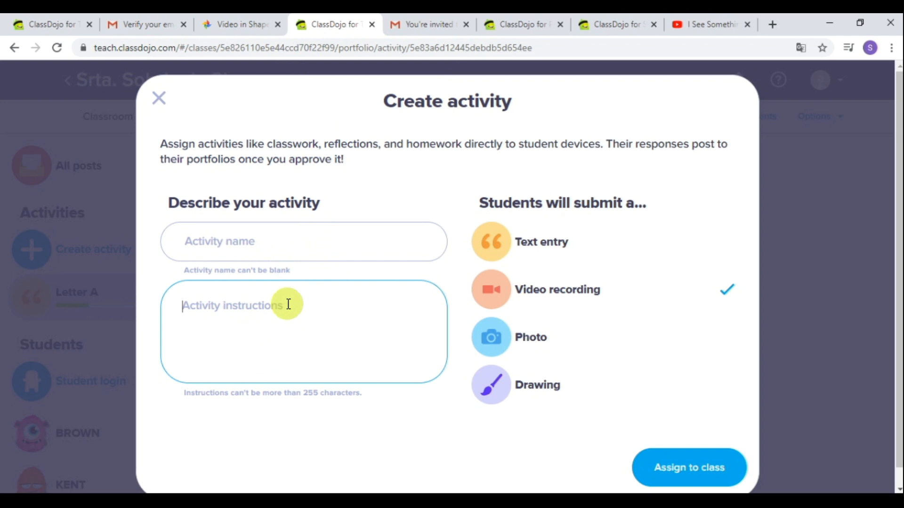
text(Wa)
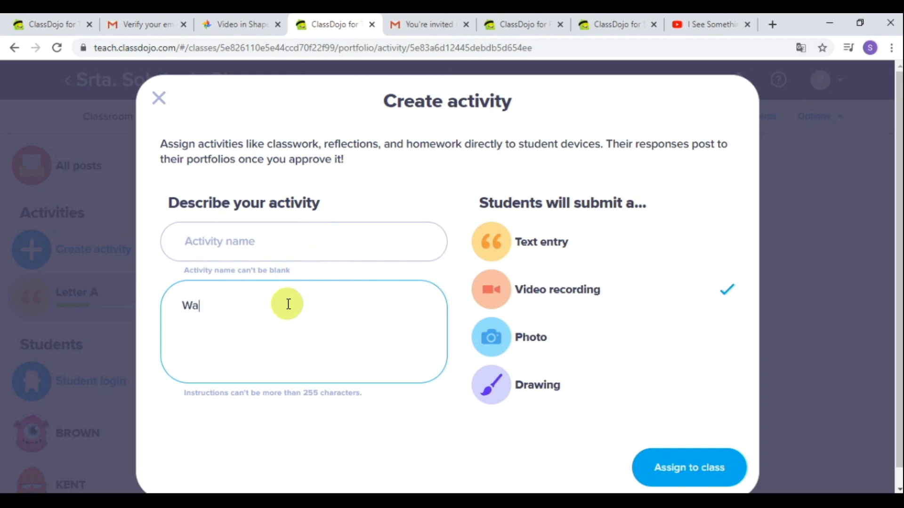
text(tch the video in the)
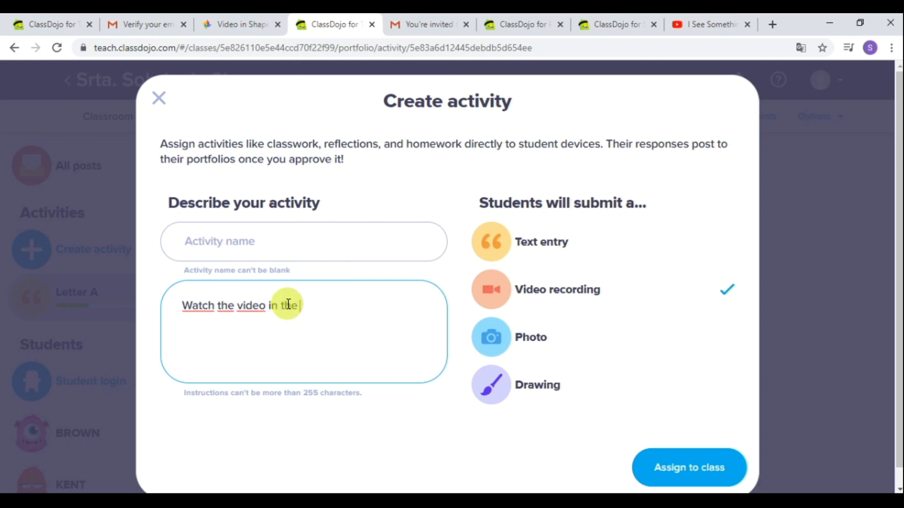
text( link below)
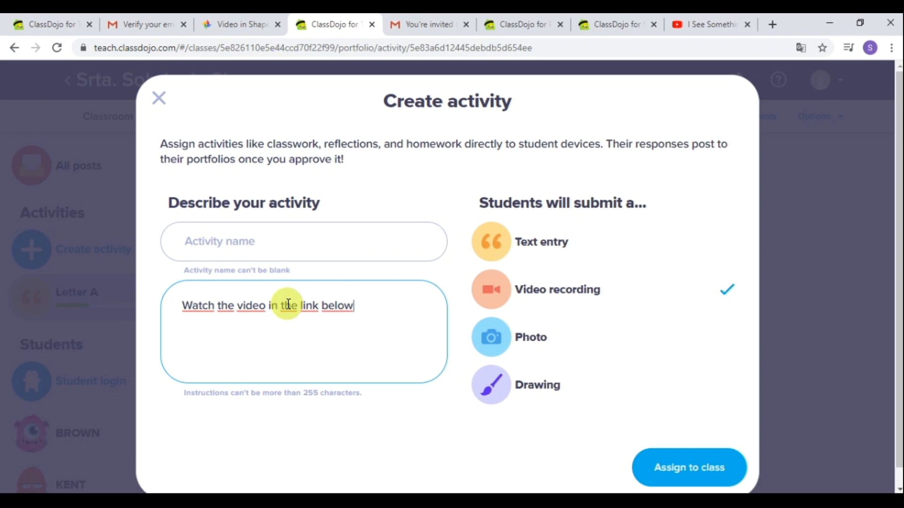
key(ctrl+v)
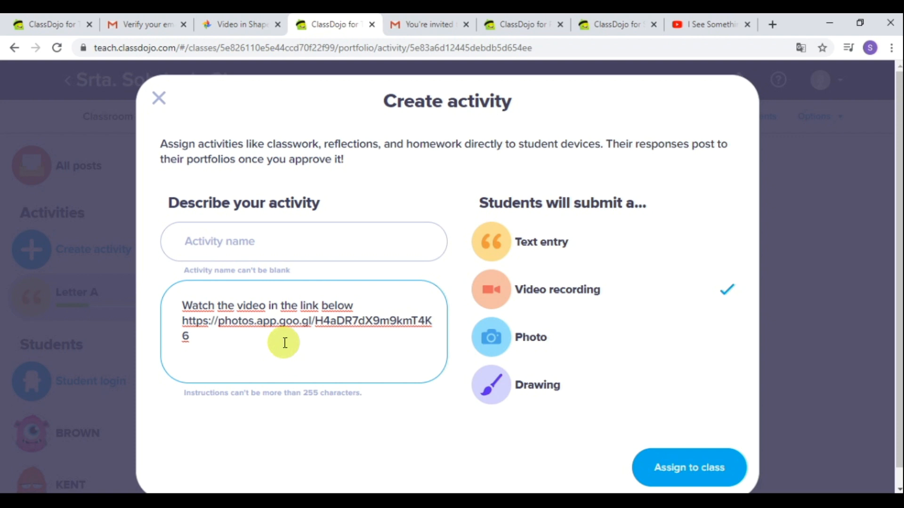
- Number the first instruction "1." and add below the link "2. Record a video of yourself mentioning the shapes that you learned"
key(Up)
text(1.)
key(BackSpace)
text(. )
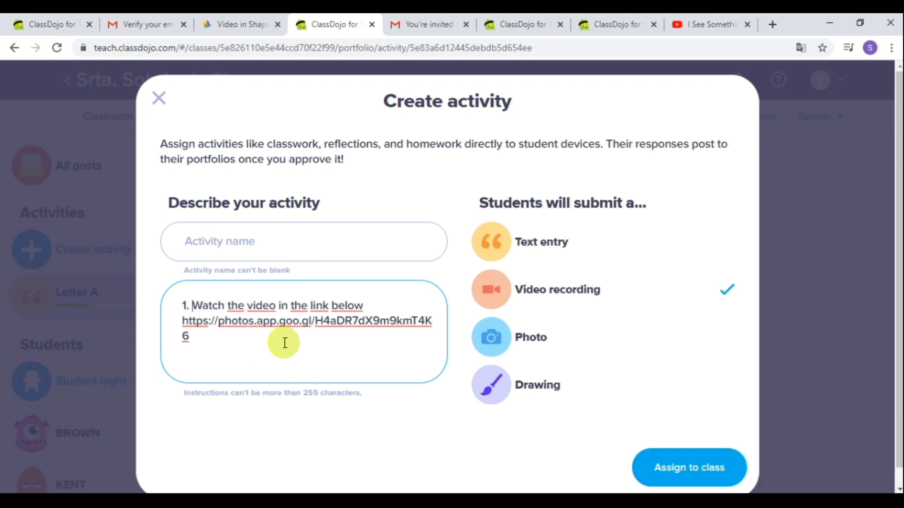
text(2. Record avideo )
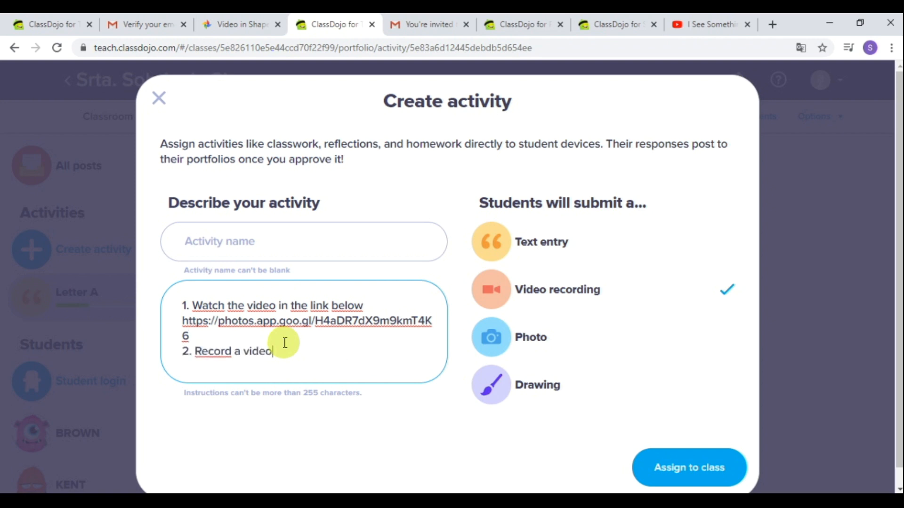
text(of yourself mentio)
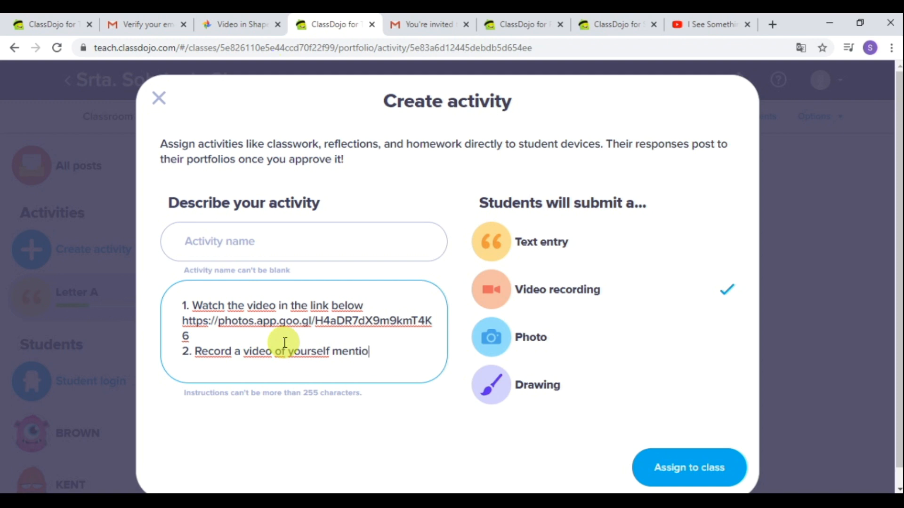
text(ning the)
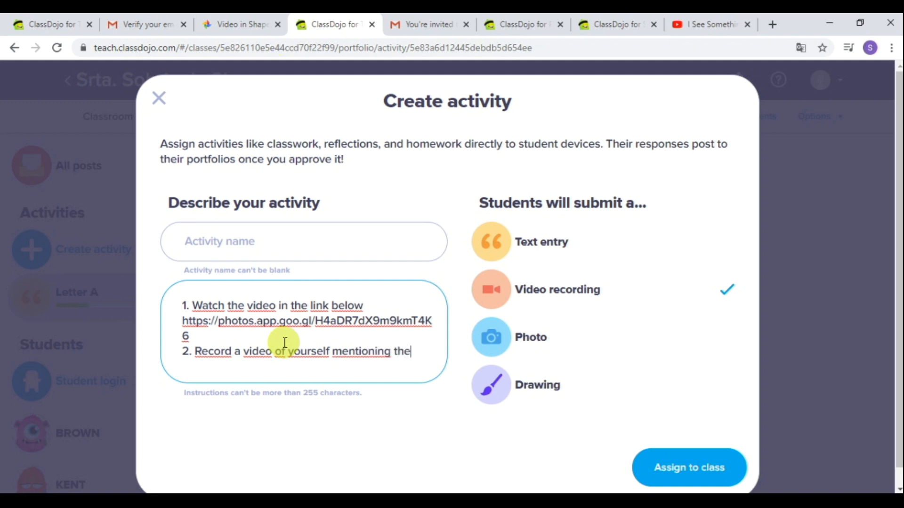
text( shapes that you learned)
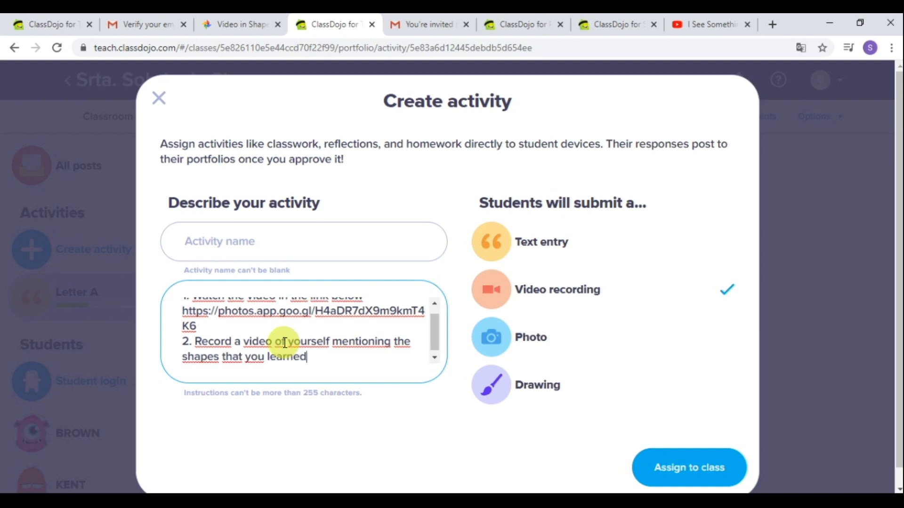
scroll(284, 343, up, 1)
- Name the activity "THE SHAPES" and assign it to the class
click(281, 237)
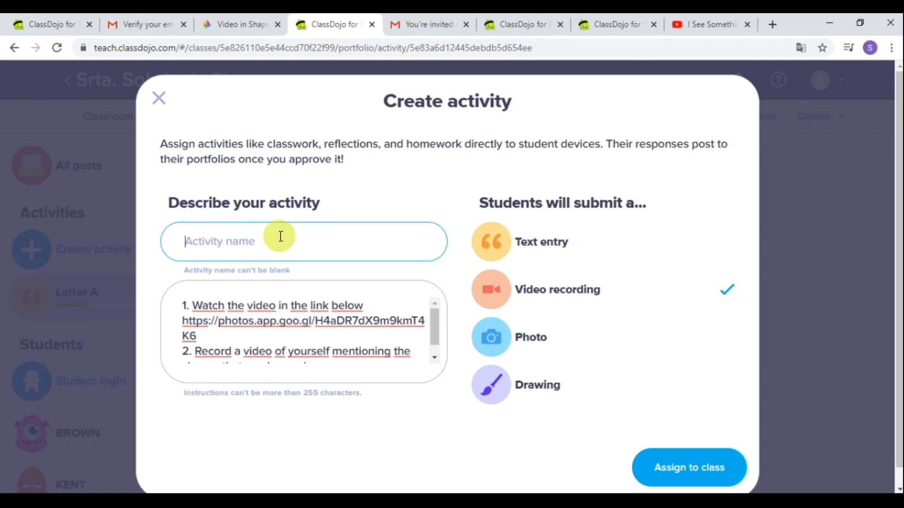
text(THE SAP)
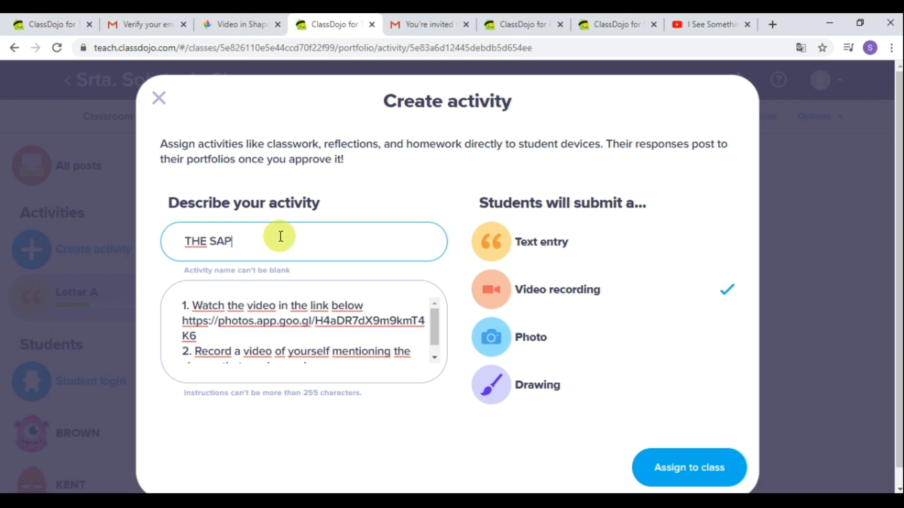
key(BackSpace)
key(BackSpace)
key(BackSpace)
text(HAES)
key(BackSpace)
key(BackSpace)
text(PES)
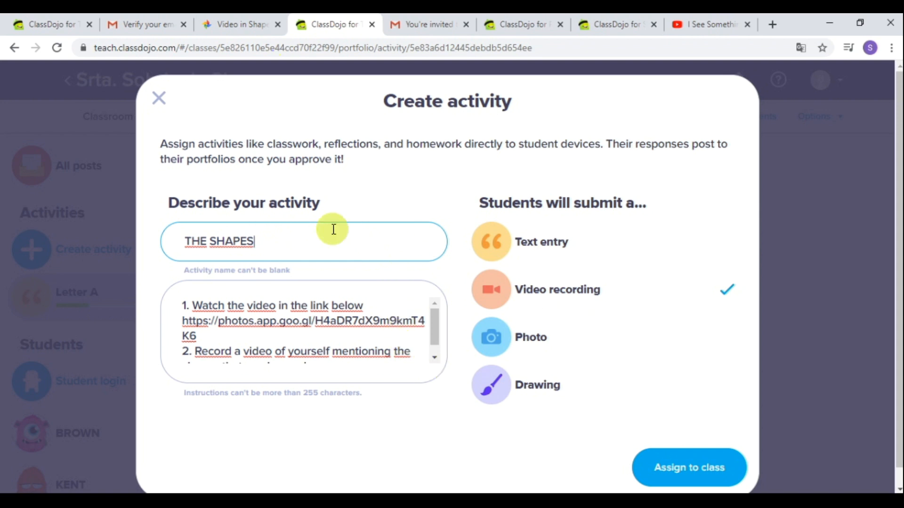
click(687, 473)
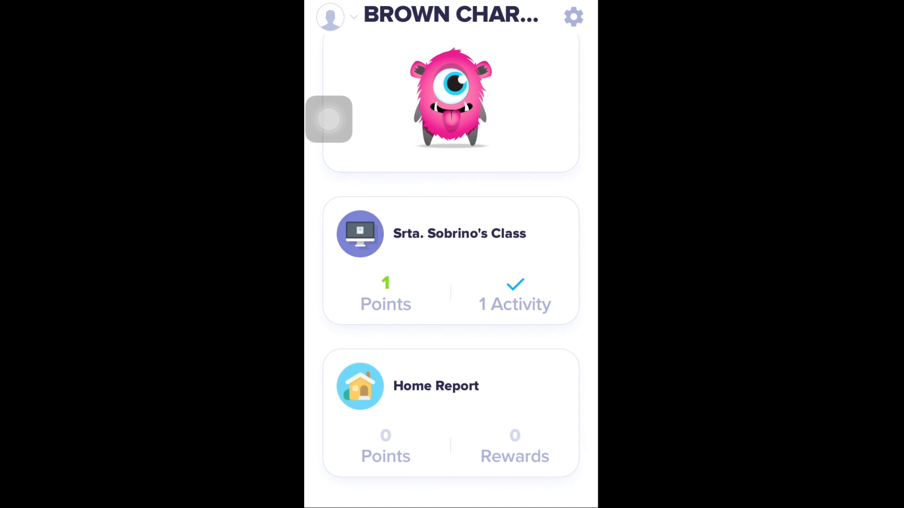
- In the student's mobile ClassDojo view, open the class activities and bring up the THE SHAPES activity from the To Do section
scroll(451, 264, up, 1)
click(515, 304)
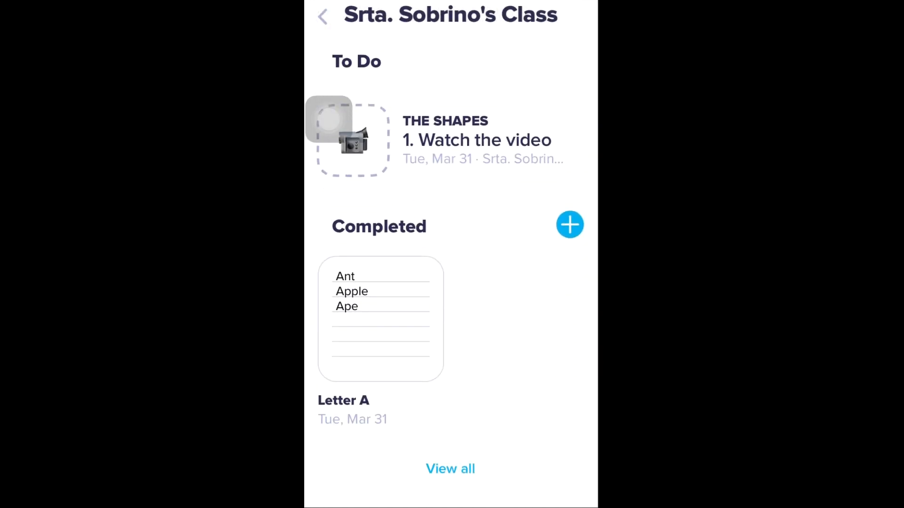
drag(329, 119, 329, 50)
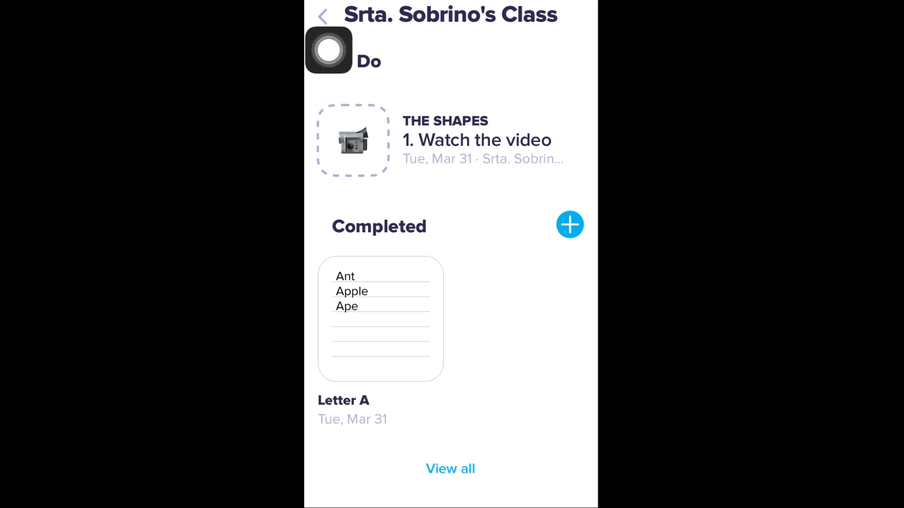
click(476, 140)
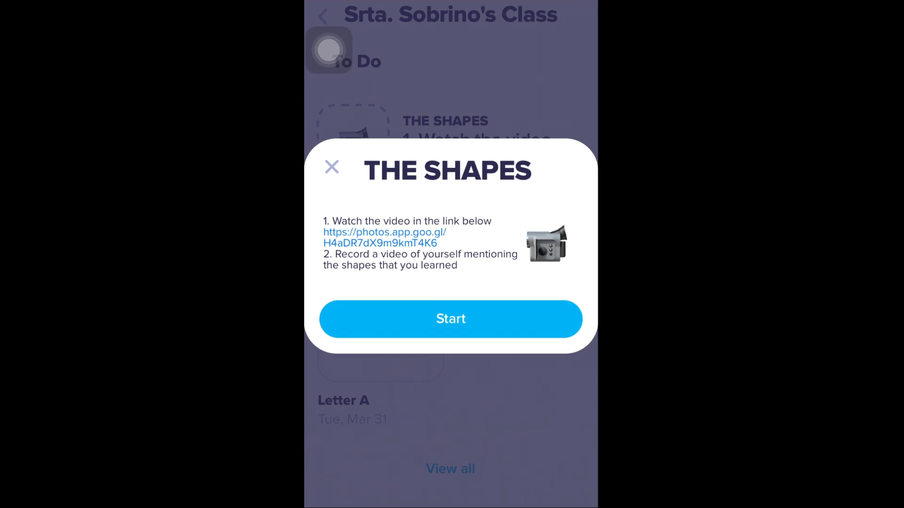
- Follow the Google Photos link in the activity instructions and open the shared video
click(385, 232)
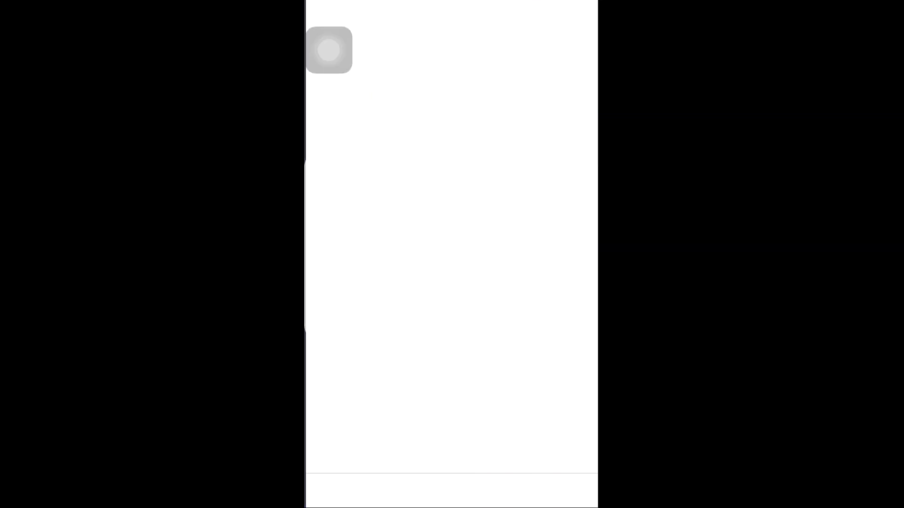
drag(329, 50, 329, 10)
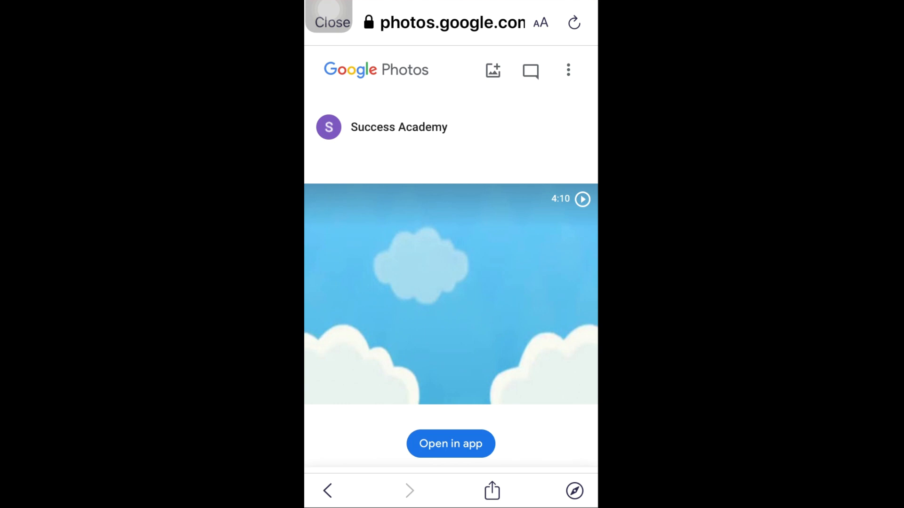
click(451, 295)
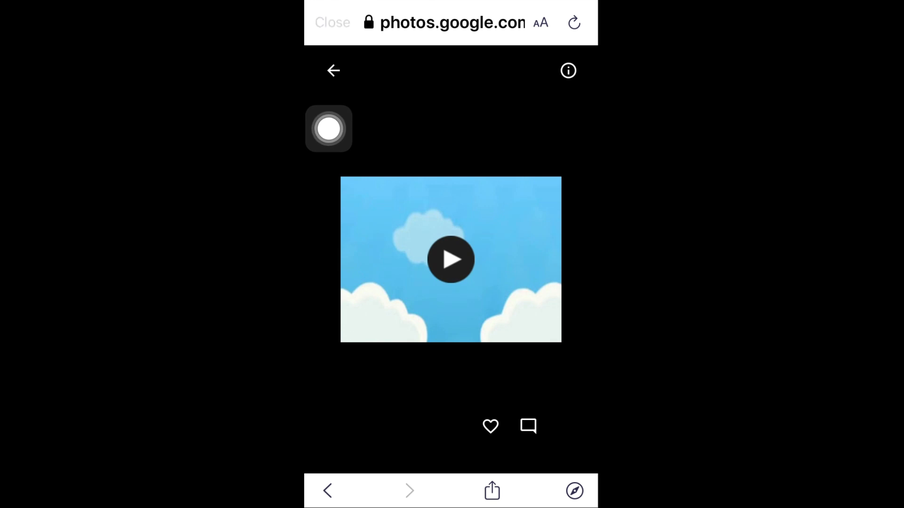
- Close the shared video and start the THE SHAPES activity as the student
click(332, 22)
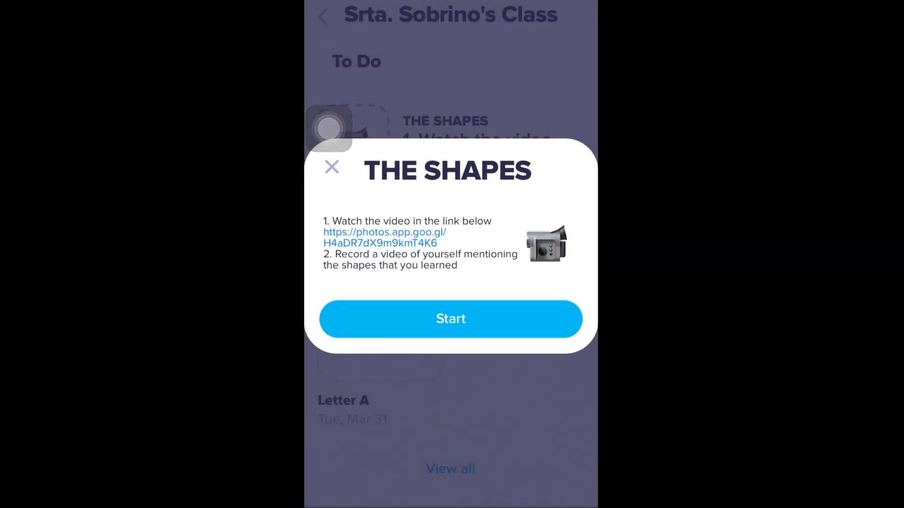
click(450, 319)
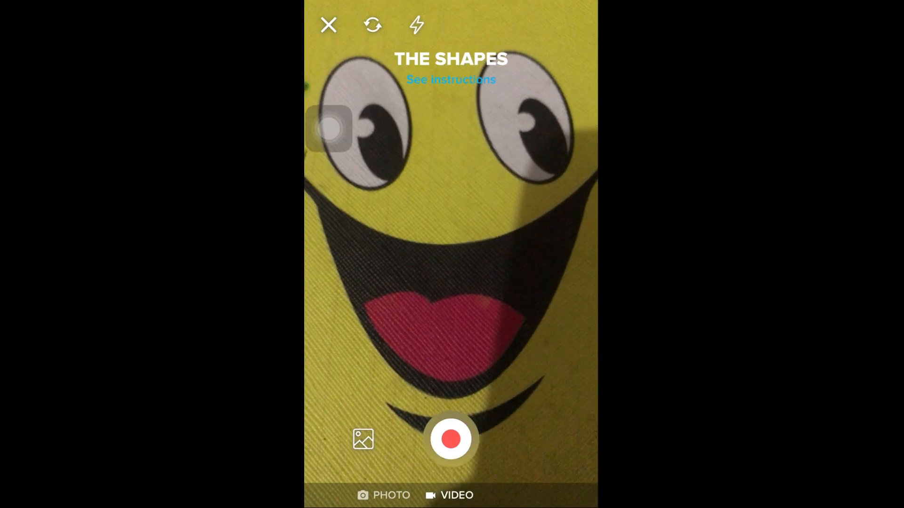
click(417, 25)
click(474, 25)
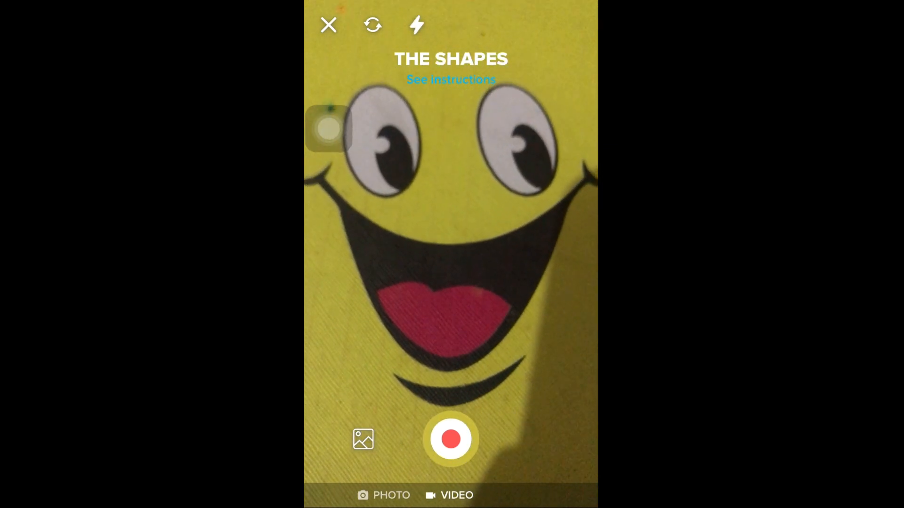
click(451, 438)
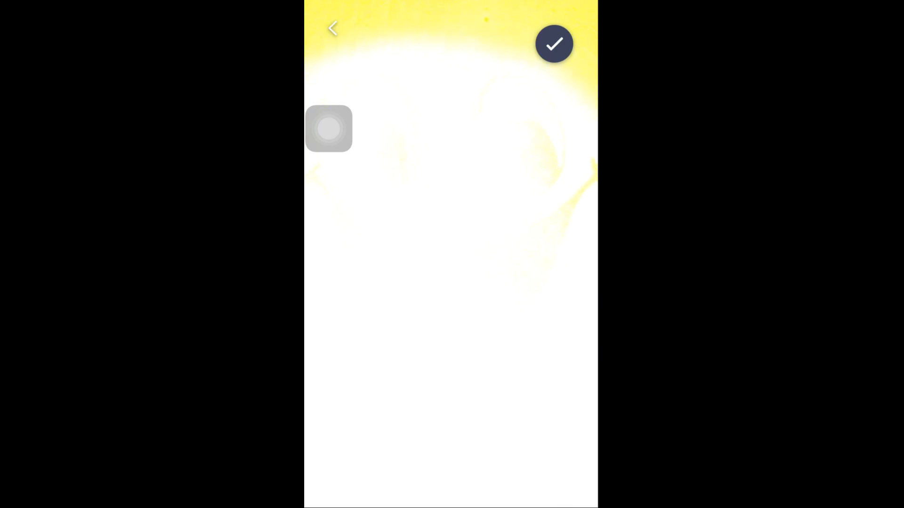
click(333, 28)
click(504, 307)
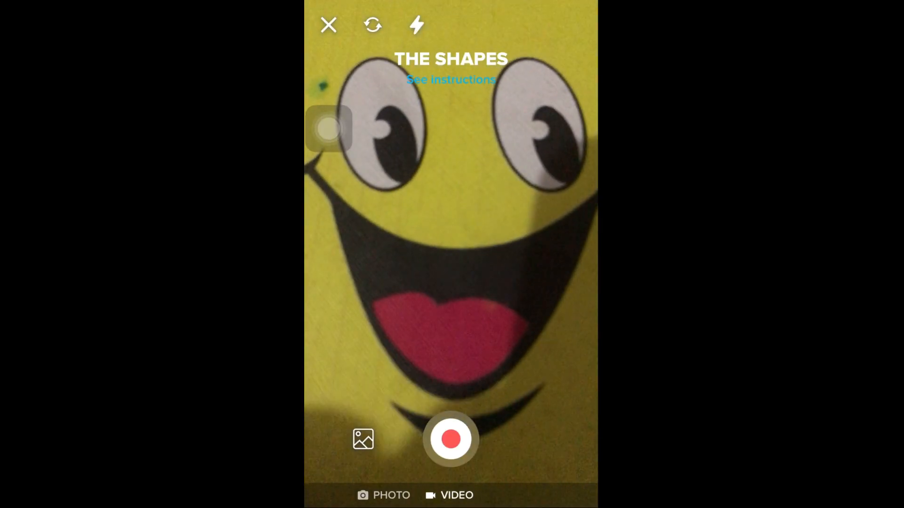
click(416, 25)
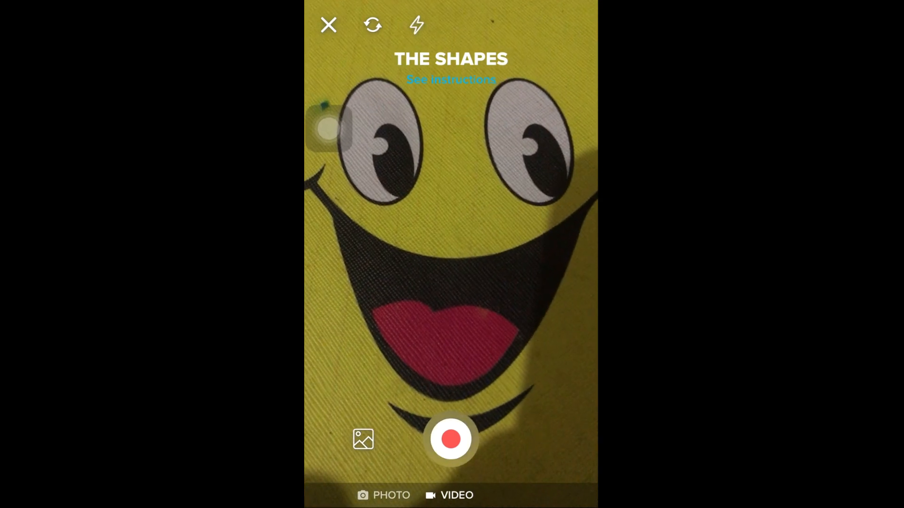
- Record a video response with the flash off for THE SHAPES and submit it without a caption
click(450, 438)
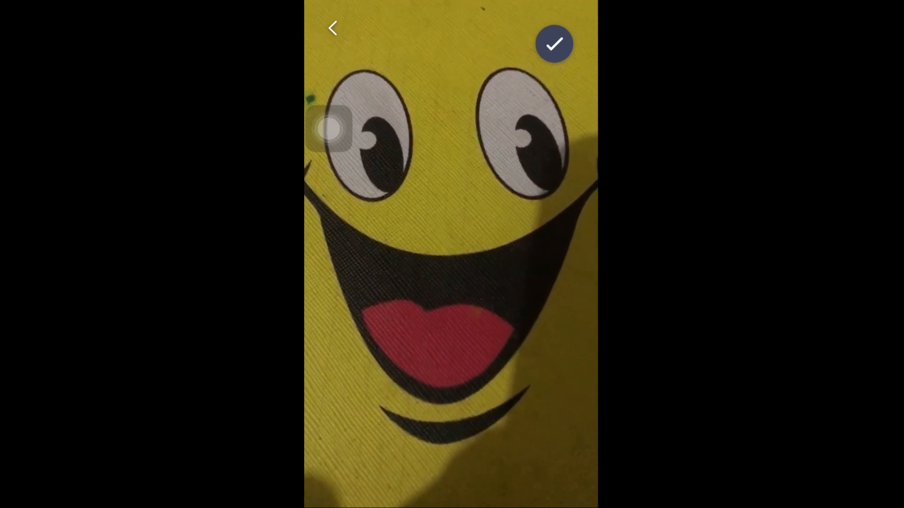
click(554, 44)
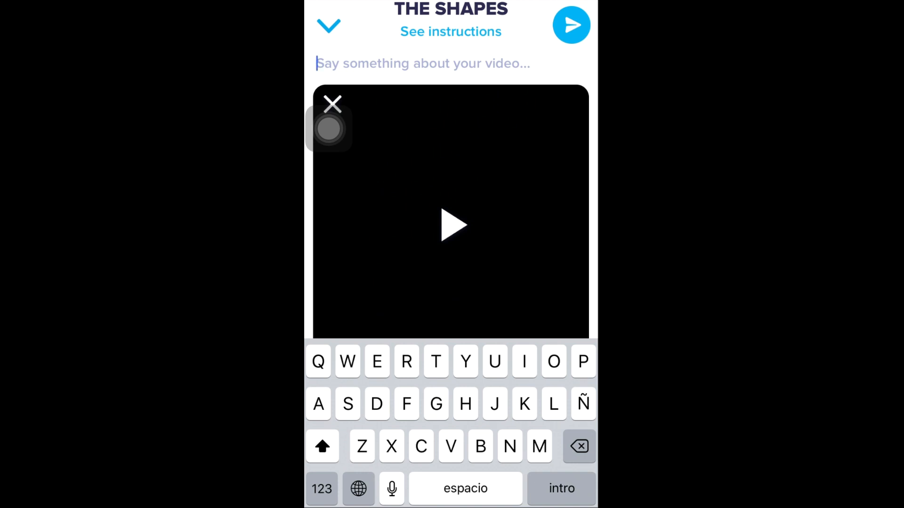
click(571, 25)
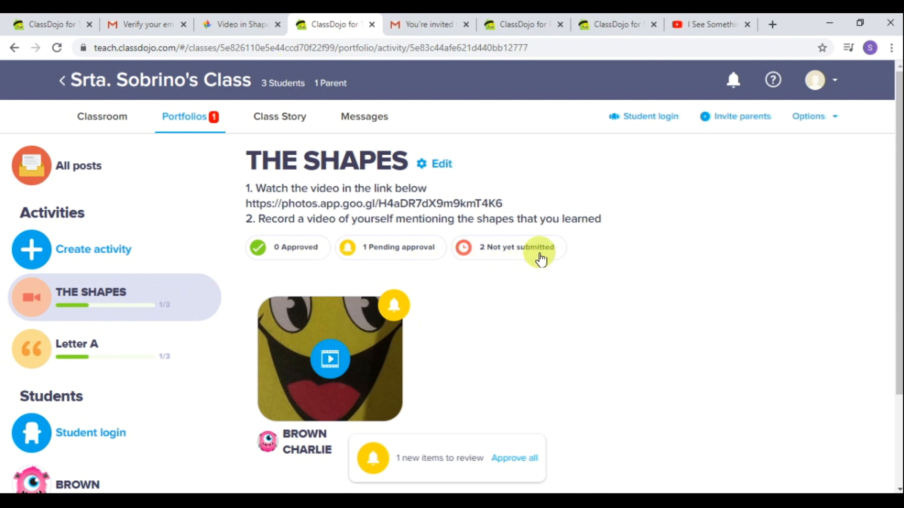
- In the teacher's ClassDojo view, check the submission status of THE SHAPES and approve the student's pending video
click(392, 248)
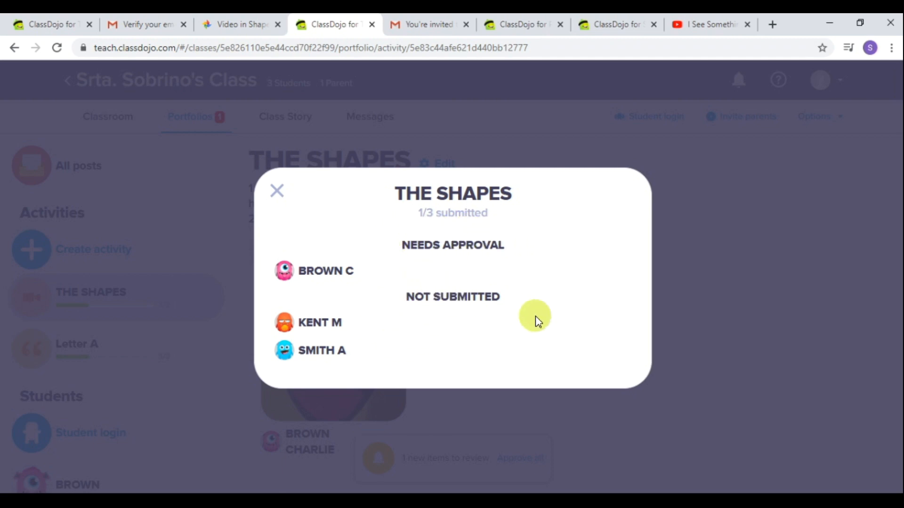
click(278, 191)
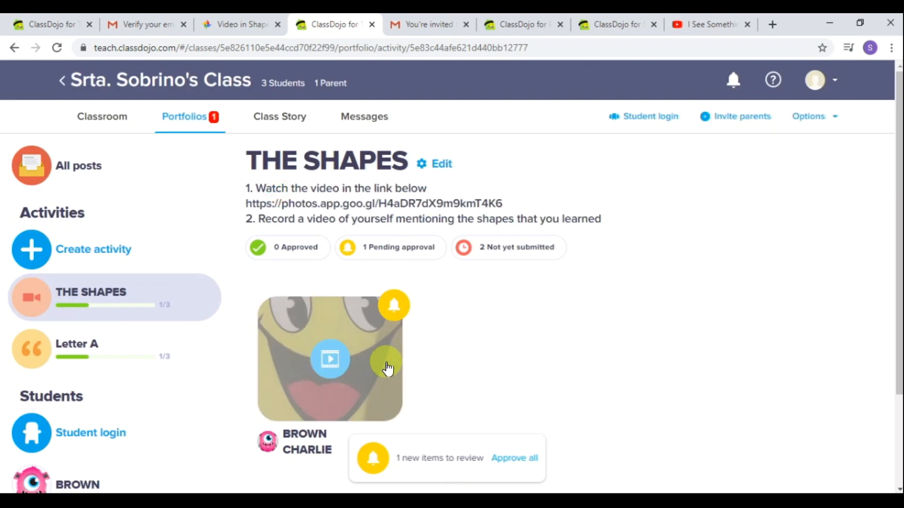
click(386, 367)
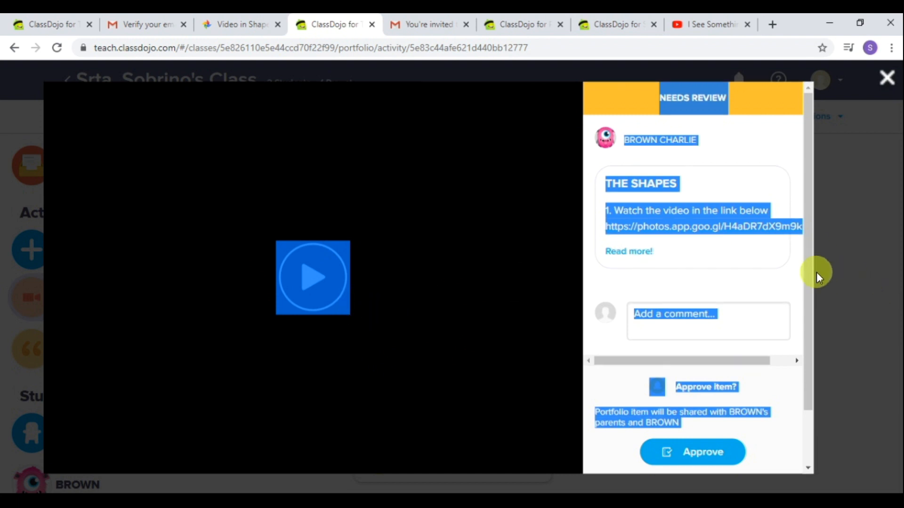
click(791, 294)
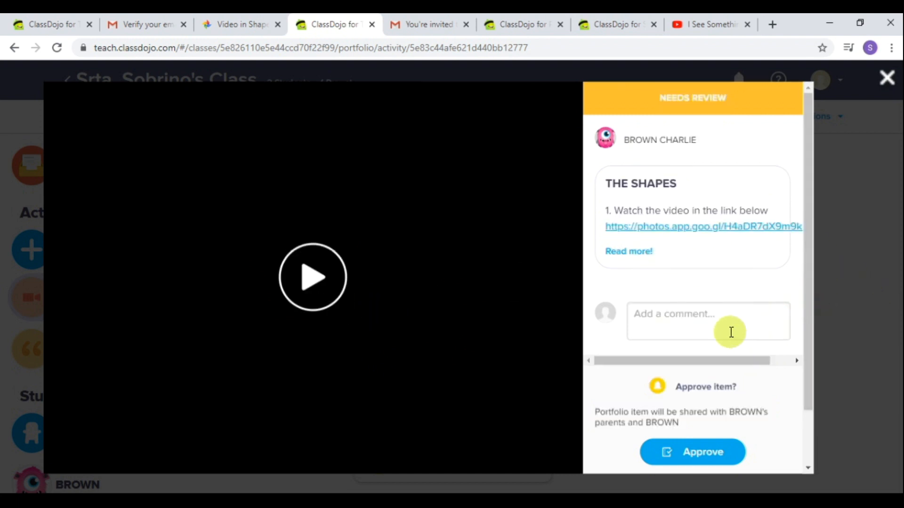
scroll(732, 364, down, 2)
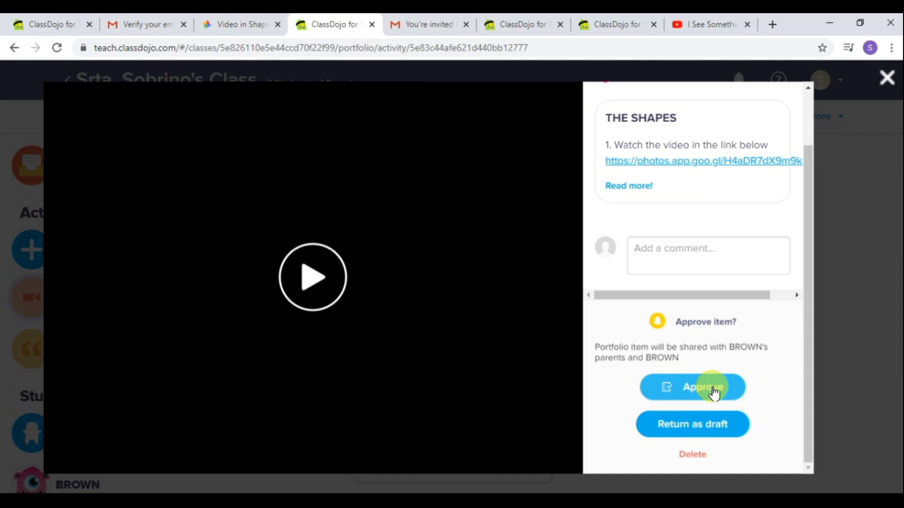
click(714, 392)
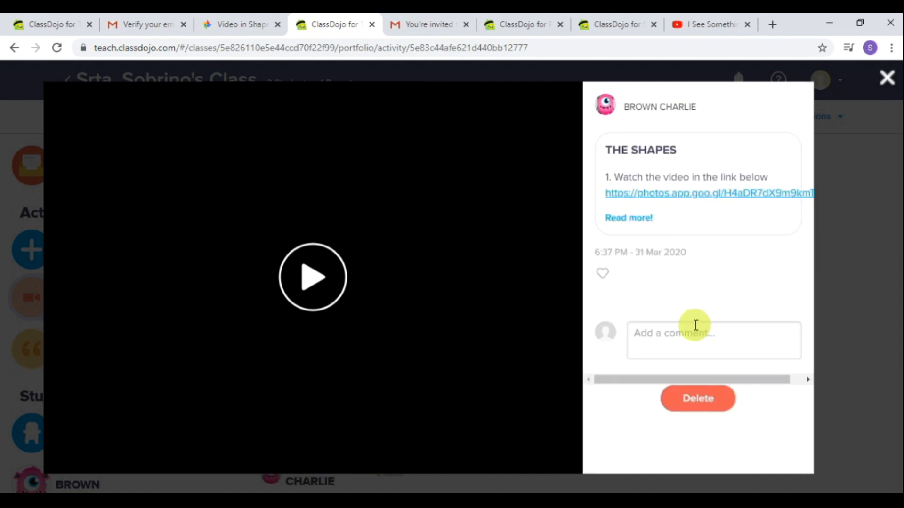
- Like the approved video submission and post the comment "Good job!!" on it
click(604, 275)
click(709, 345)
text(Good job!!)
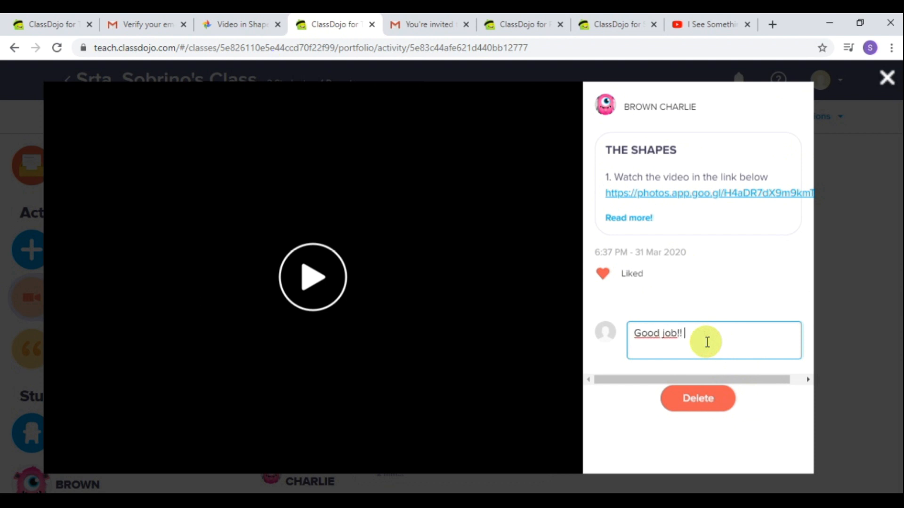
key(Return)
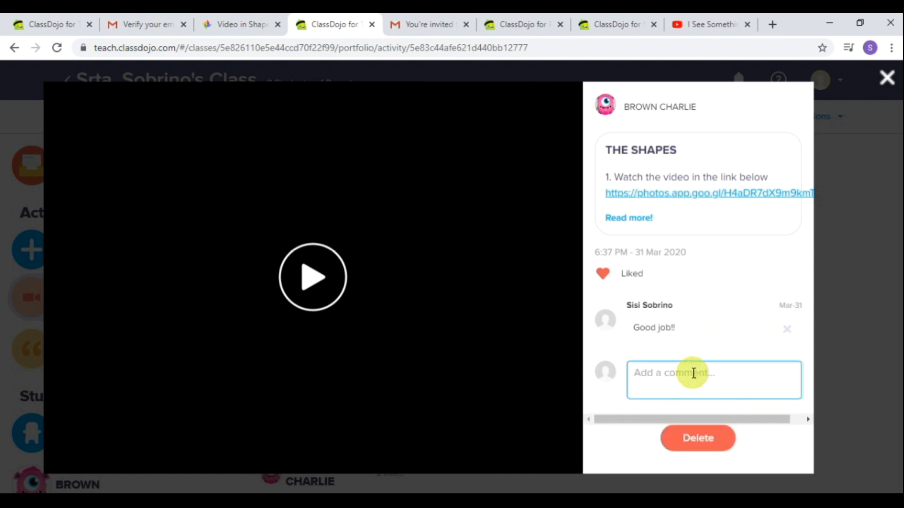
- Post the grade "4/5" as a second comment on the submission and close it
text(5/5)
key(BackSpace)
text(4)
key(Return)
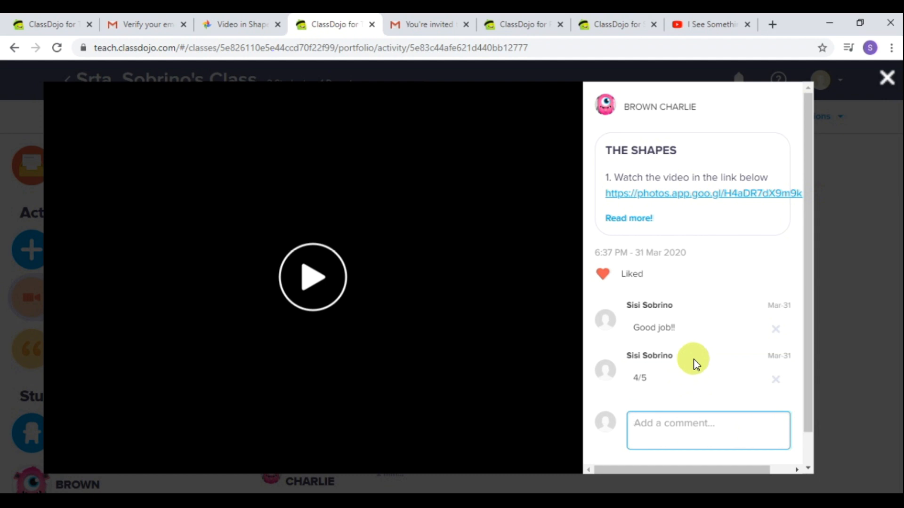
scroll(732, 328, down, 1)
click(886, 81)
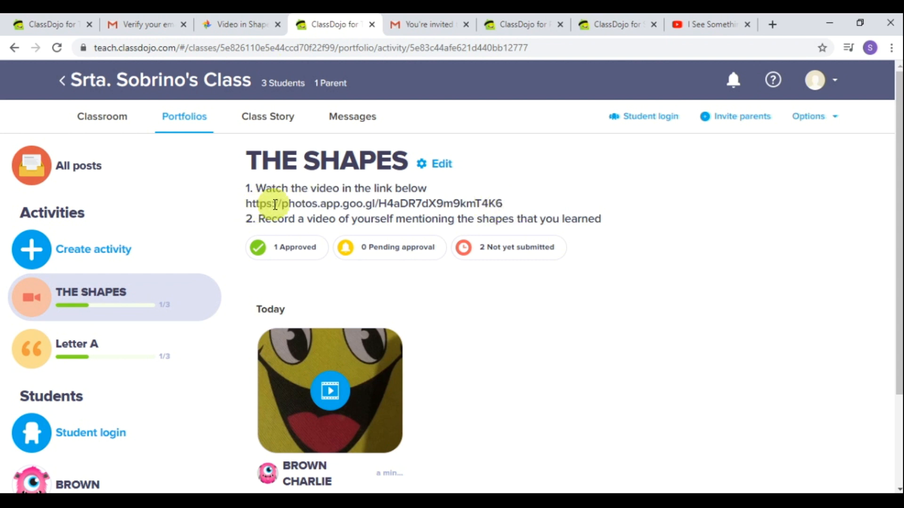
- Switch to Google Photos and go back from the shapes video to the albums overview
click(226, 28)
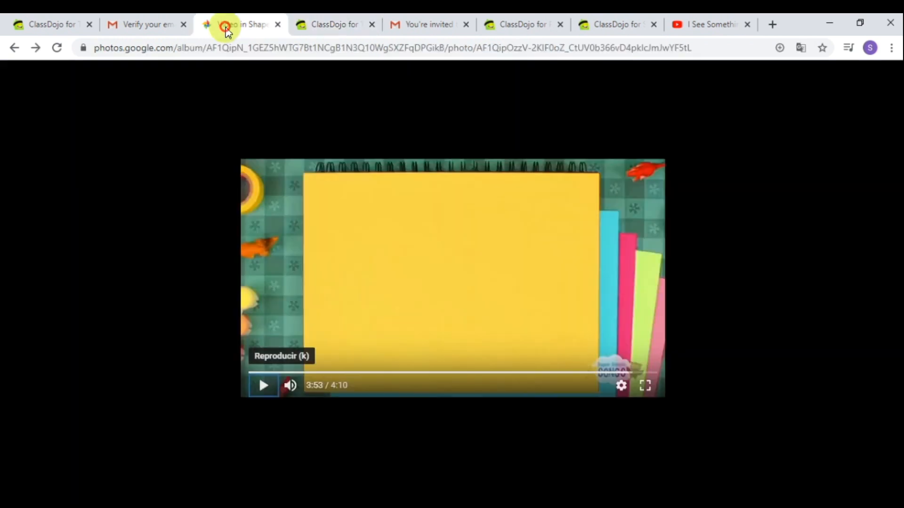
click(24, 82)
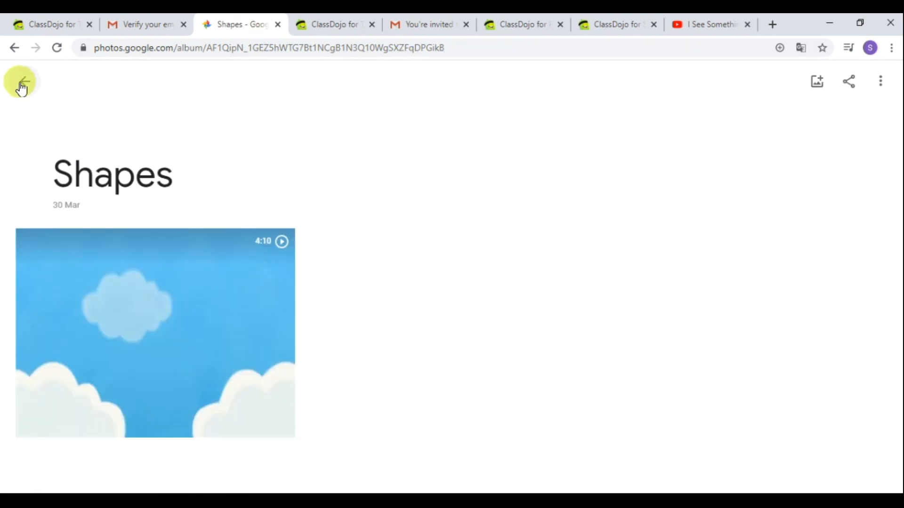
click(21, 87)
click(879, 90)
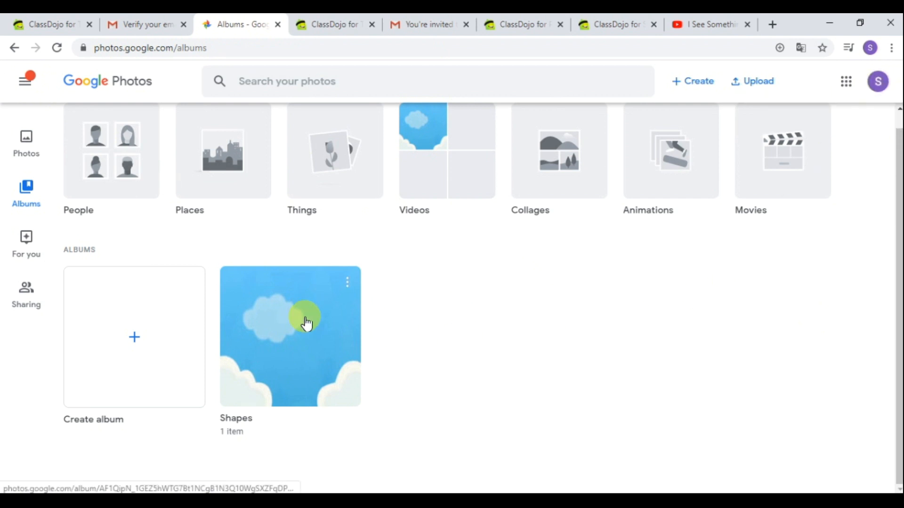
- Return to the ClassDojo class portfolios and open the form for creating a new activity
click(332, 24)
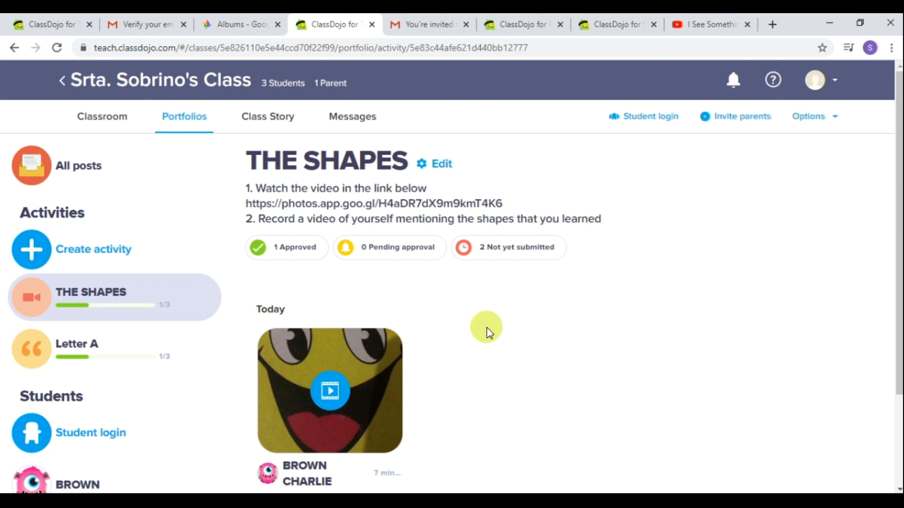
click(38, 248)
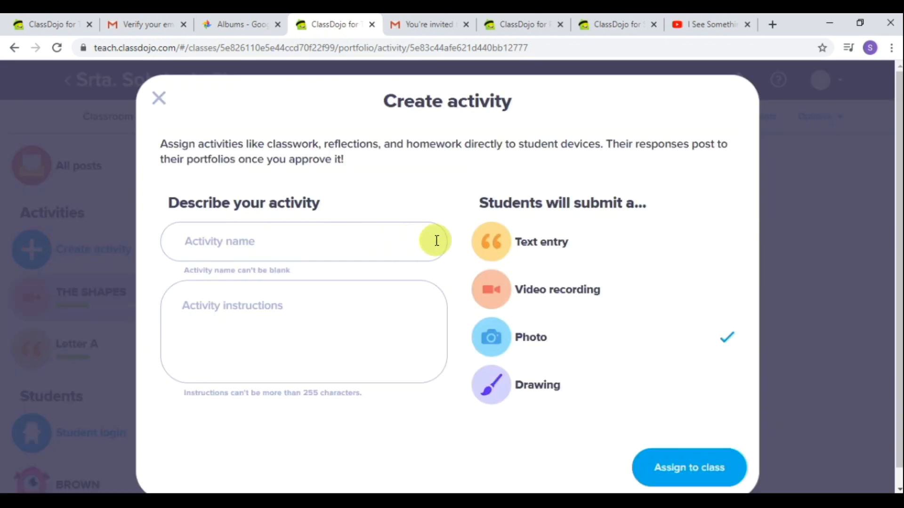
click(410, 233)
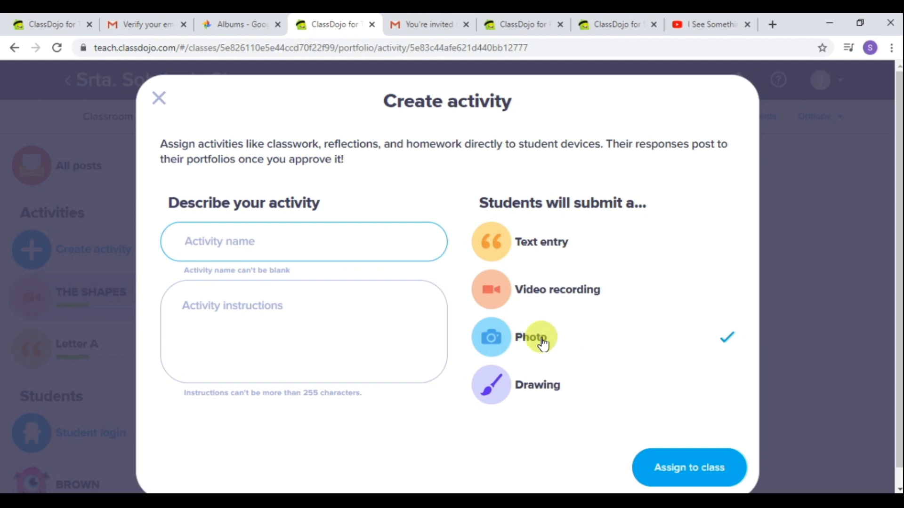
click(678, 284)
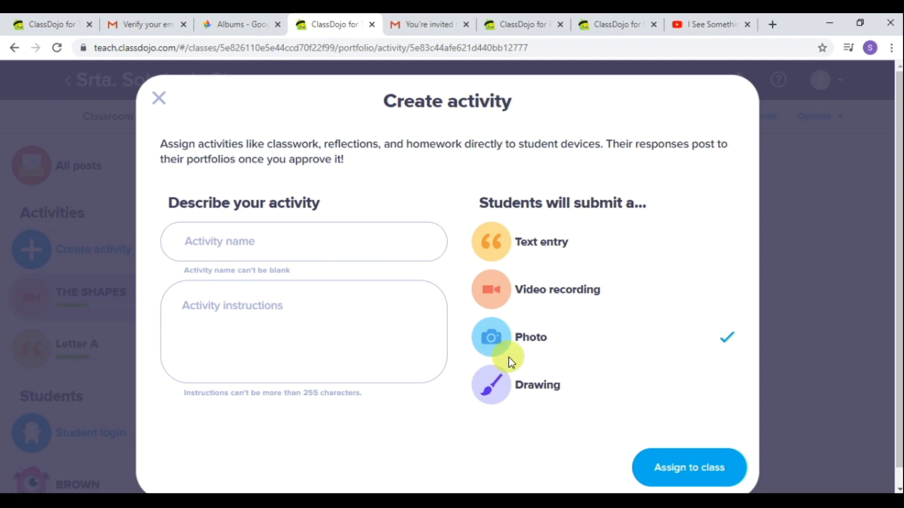
- Close the Google Photos and YouTube pages
click(245, 30)
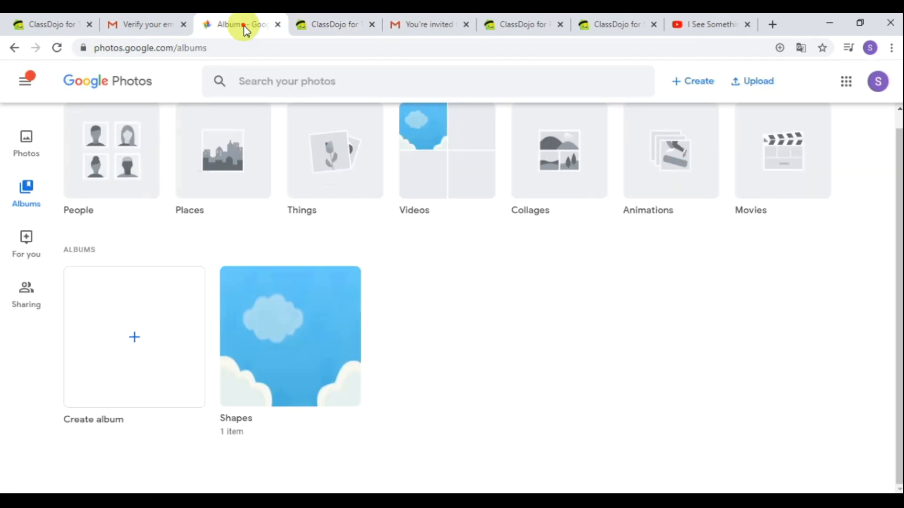
click(278, 25)
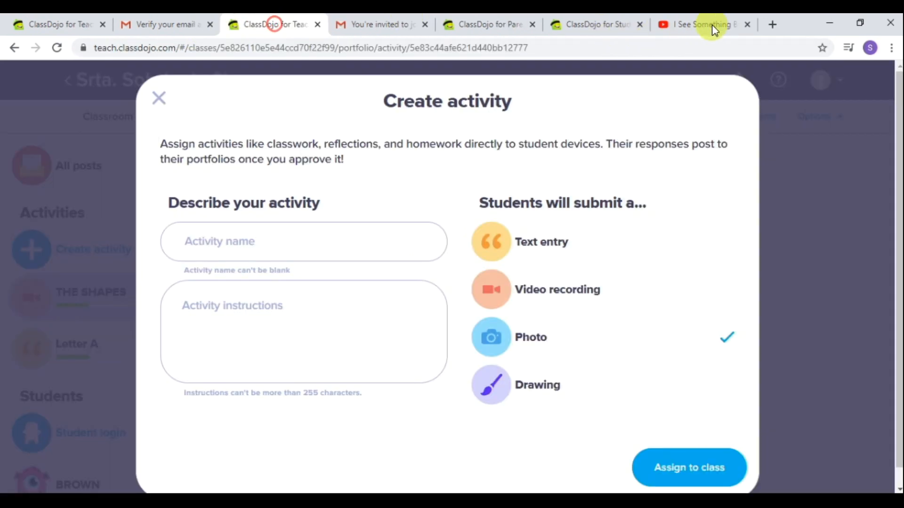
click(747, 26)
- Switch to Gmail and open Google Drive from the Google apps
click(206, 25)
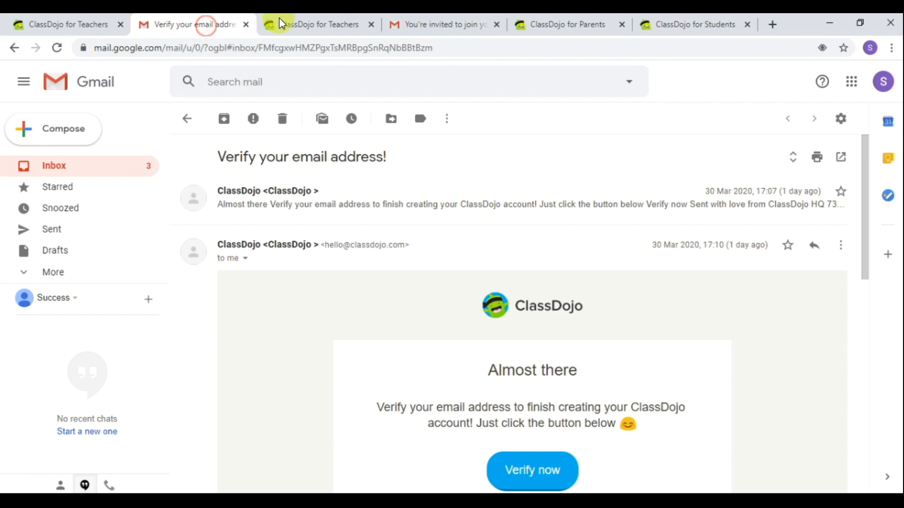
click(852, 82)
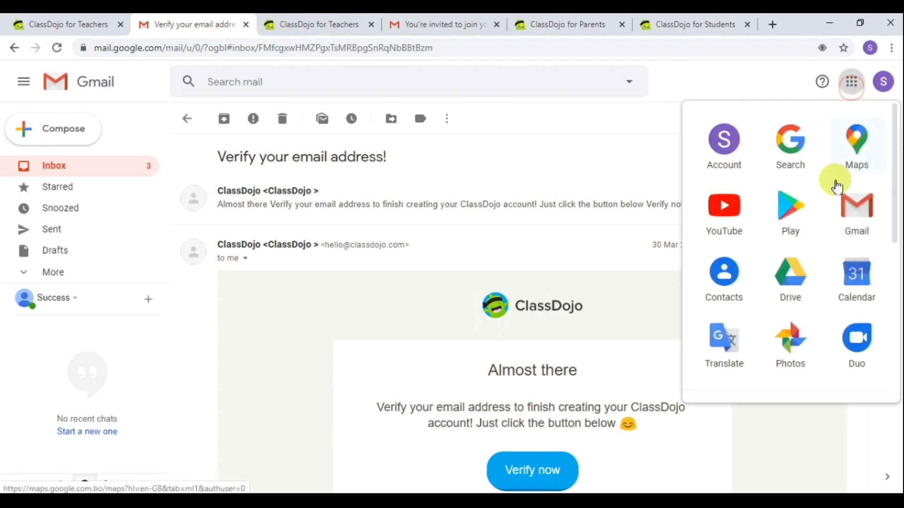
click(800, 275)
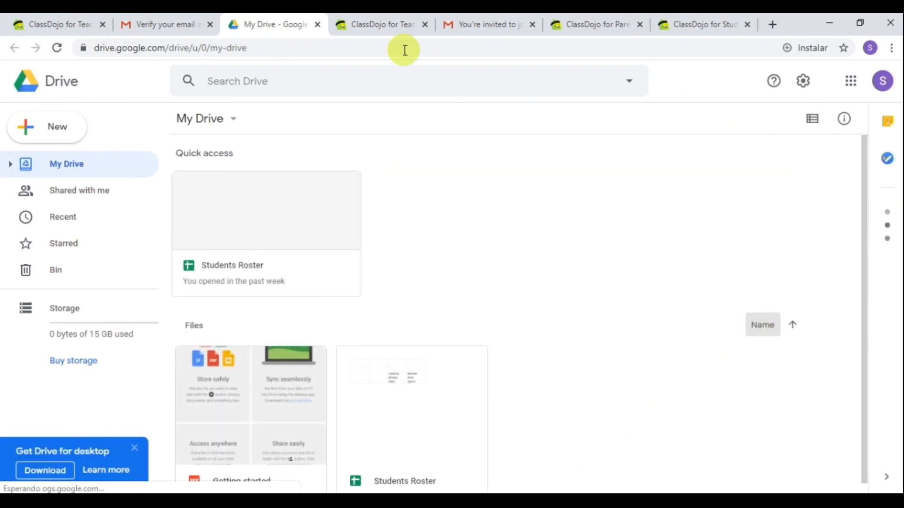
- Upload short vowels.pdf from the Success Academy Worksheets folder to My Drive
click(60, 129)
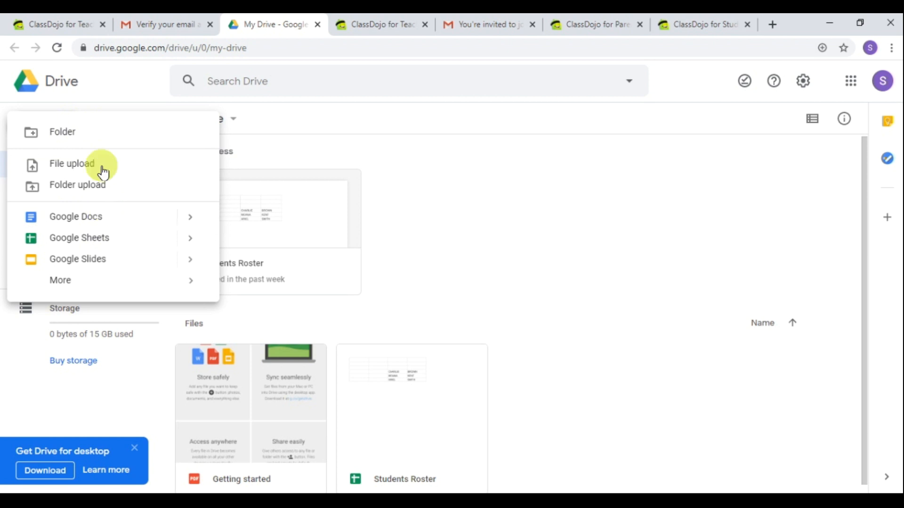
click(72, 165)
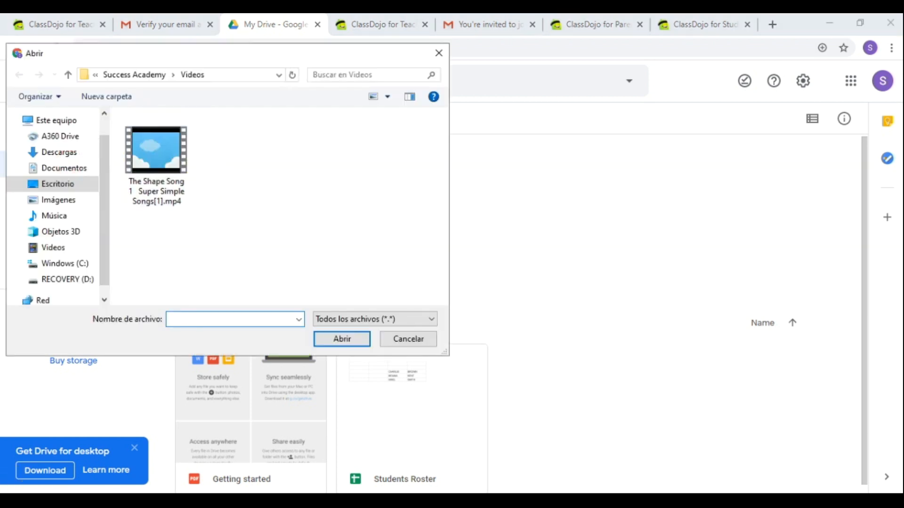
click(151, 75)
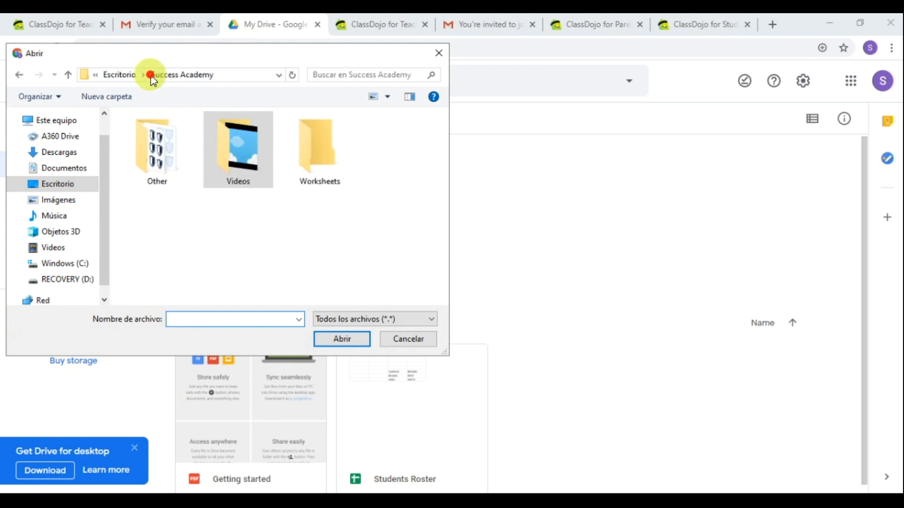
double_click(322, 155)
click(321, 149)
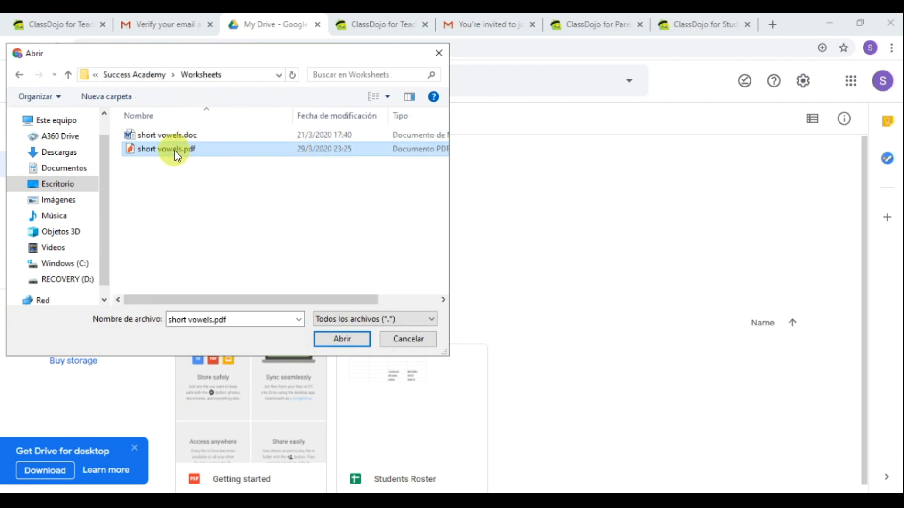
click(351, 340)
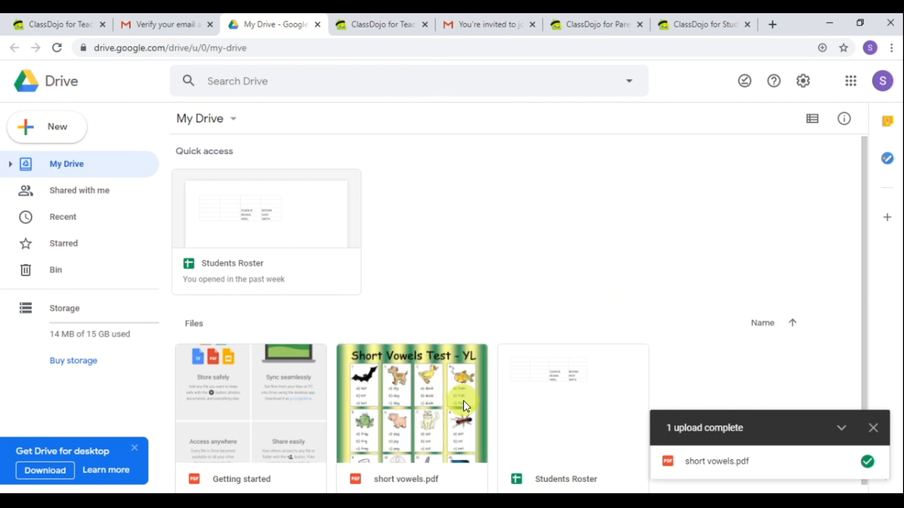
- Turn on link sharing for short vowels.pdf so anyone with the link can view it, and copy the link
click(427, 396)
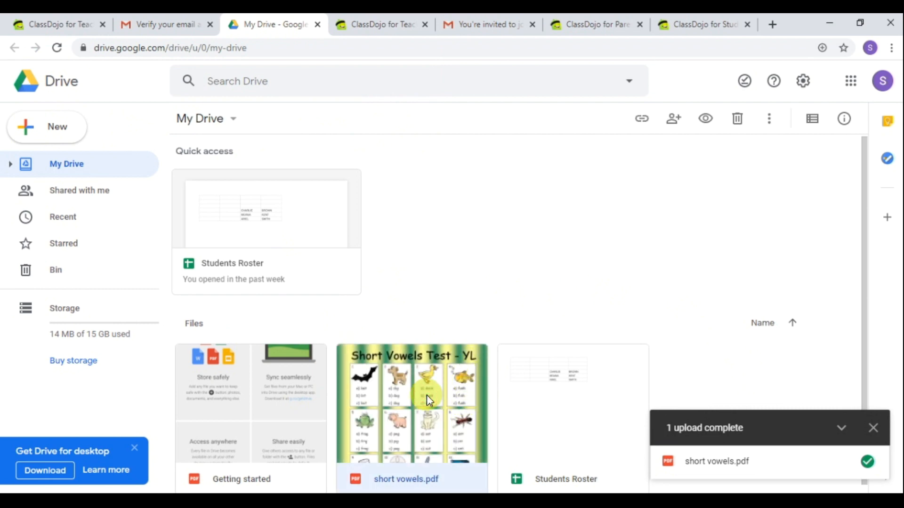
right_click(414, 375)
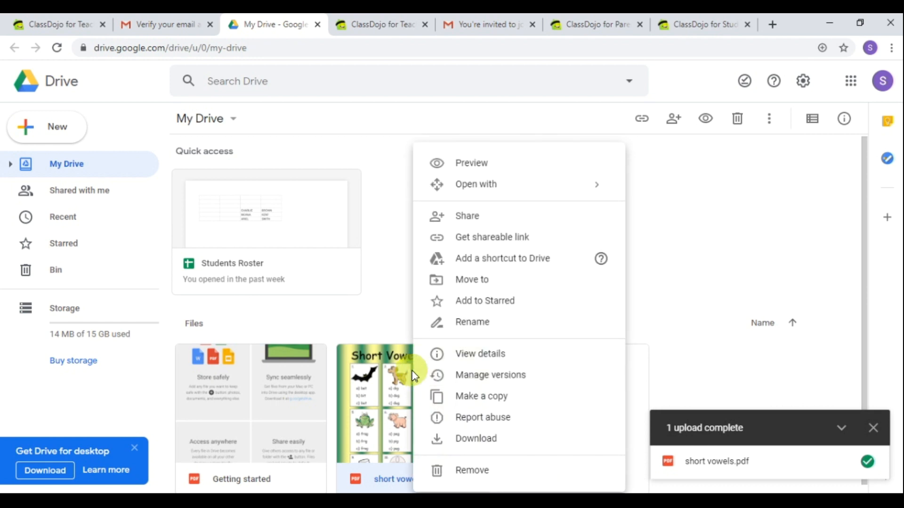
click(473, 222)
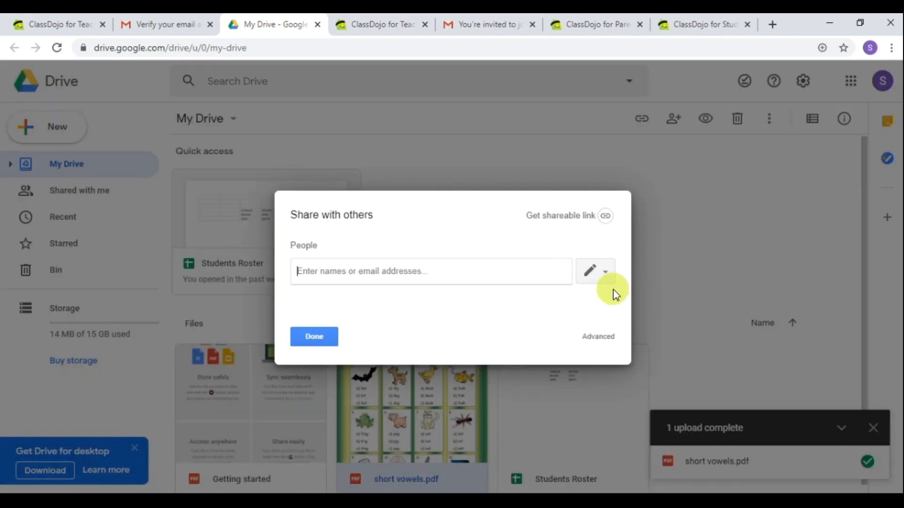
click(601, 220)
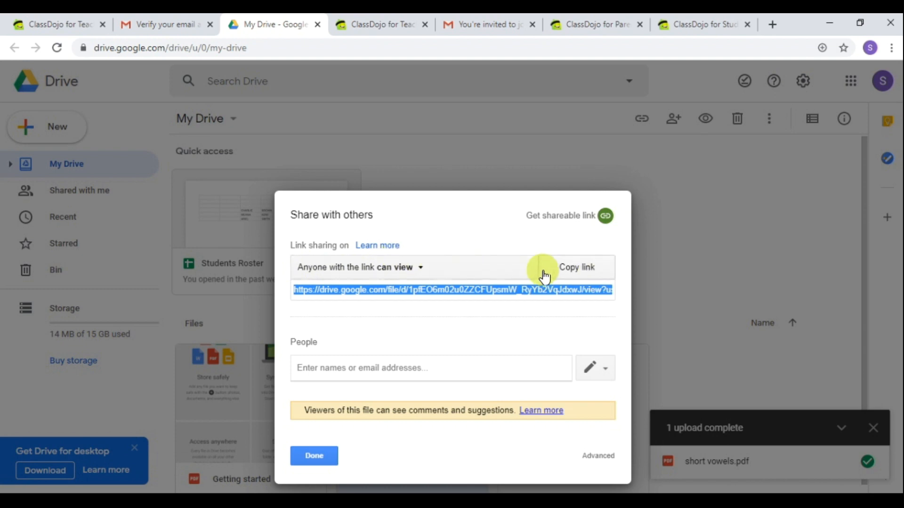
click(584, 270)
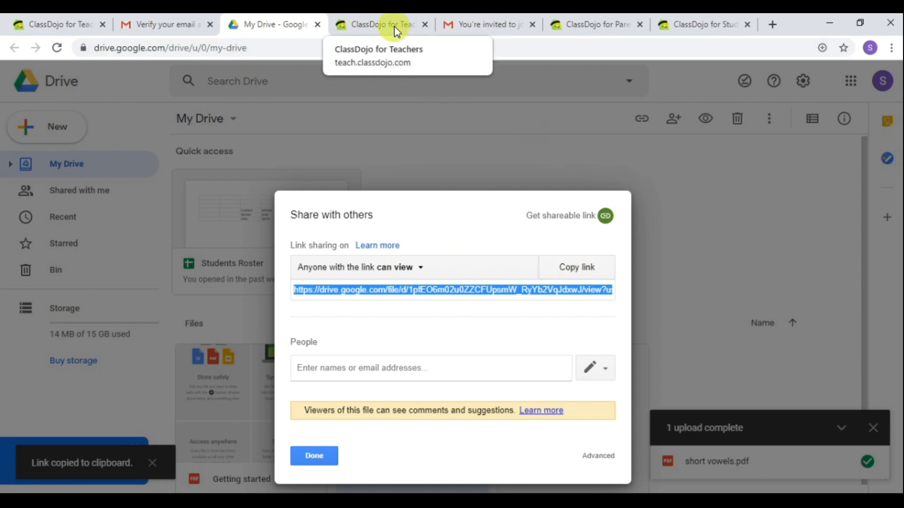
click(308, 452)
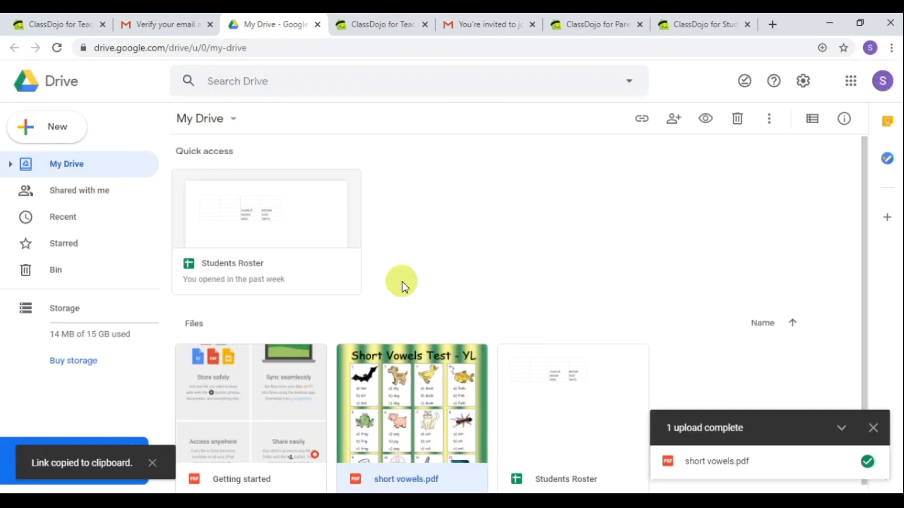
- In the ClassDojo form, enter print-or-copy instructions with the worksheet link and a picture request, name the activity Short Vowels and assign it to the class
click(373, 25)
click(351, 319)
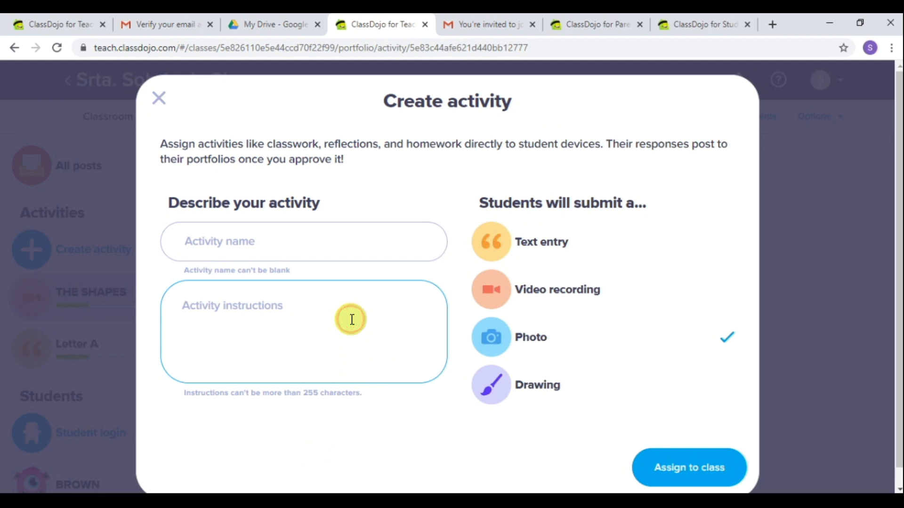
key(ctrl+v)
click(275, 238)
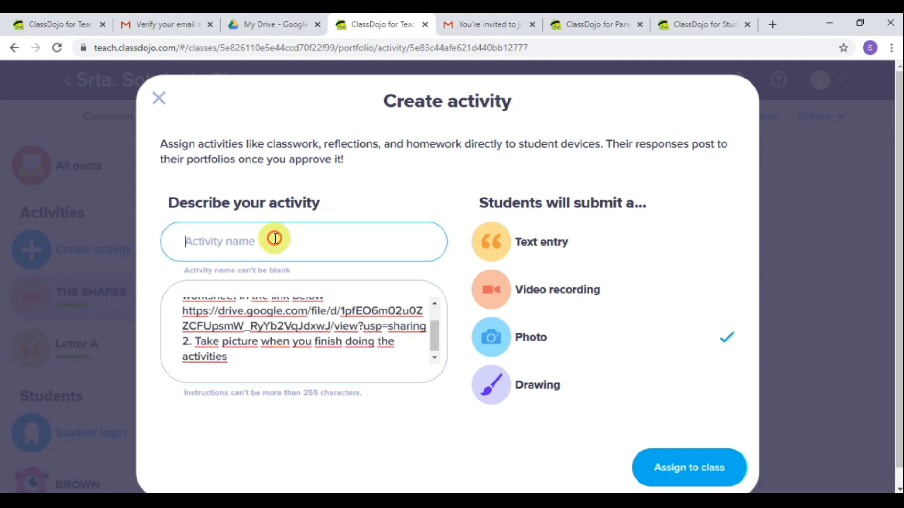
text(Short Vowels)
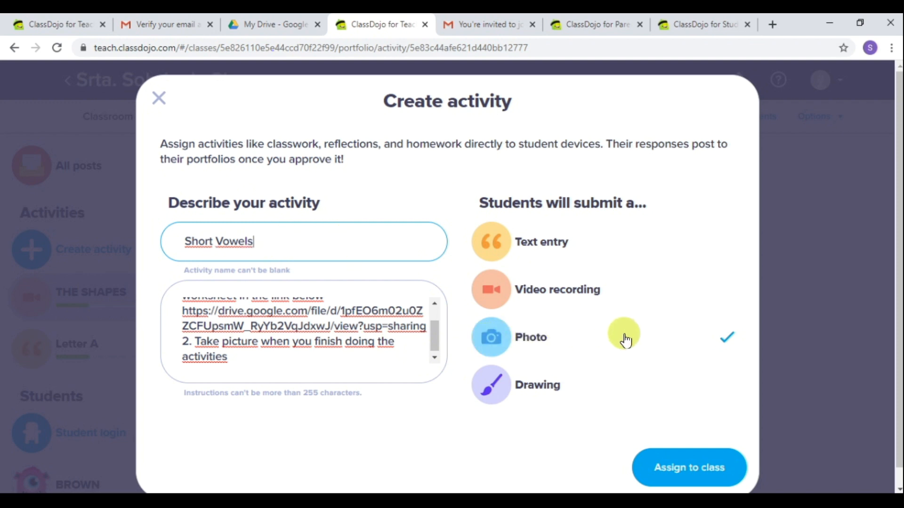
click(690, 471)
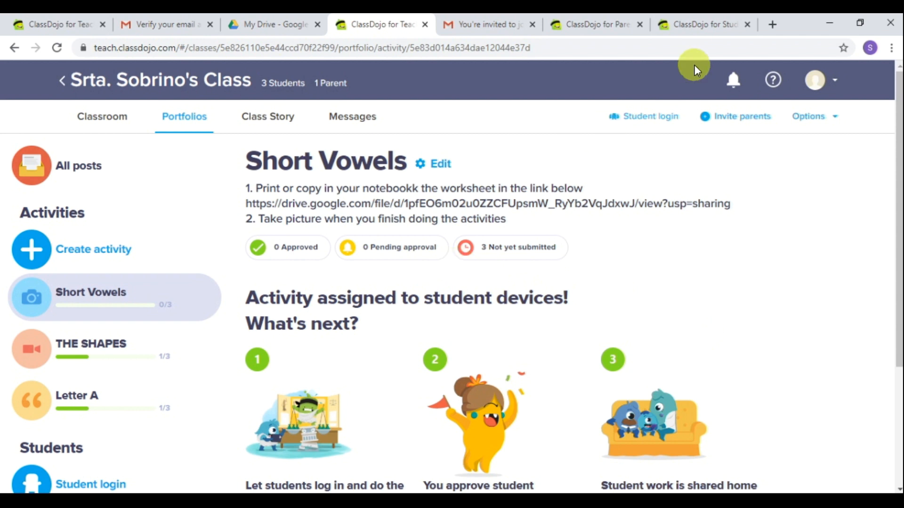
- Switch to the ClassDojo student page, start the Short Vowels activity and allow camera access
click(709, 26)
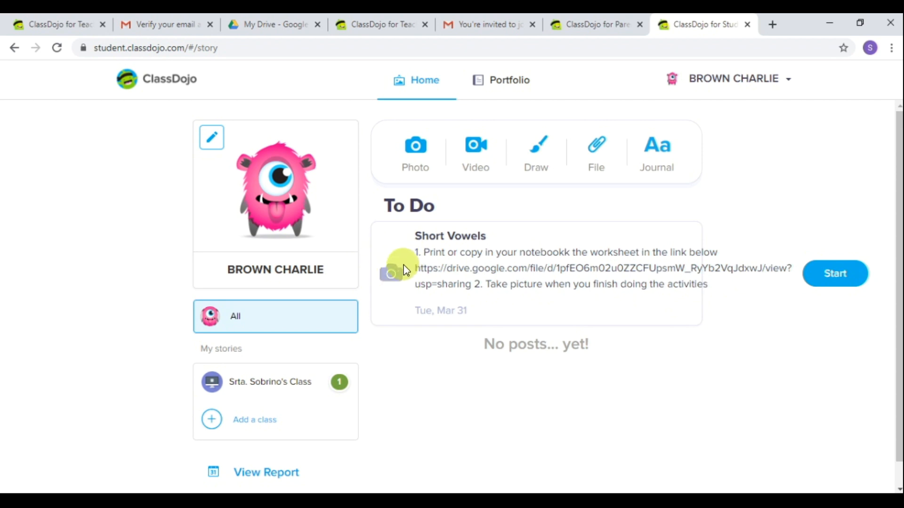
click(843, 276)
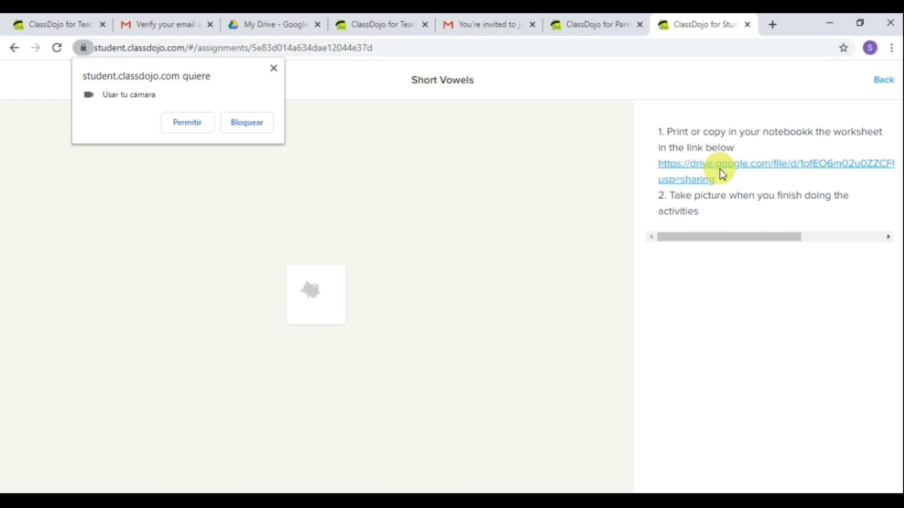
click(196, 123)
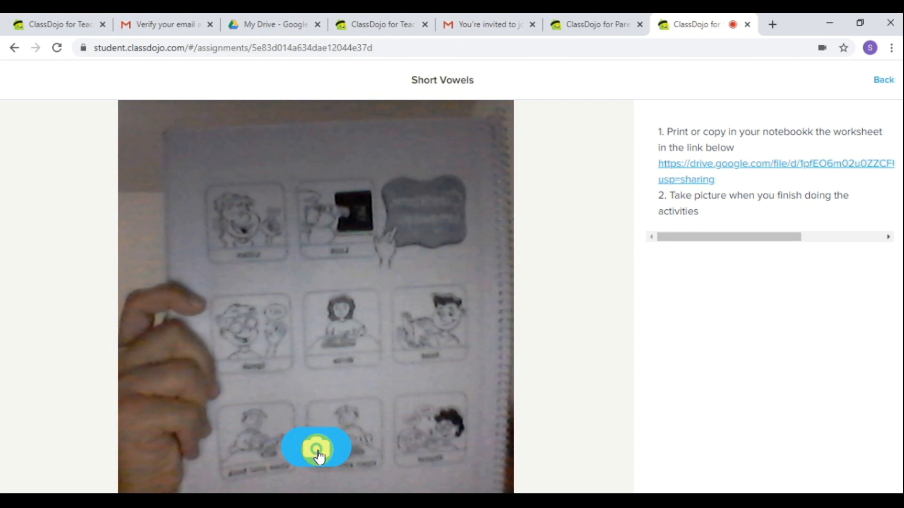
click(317, 450)
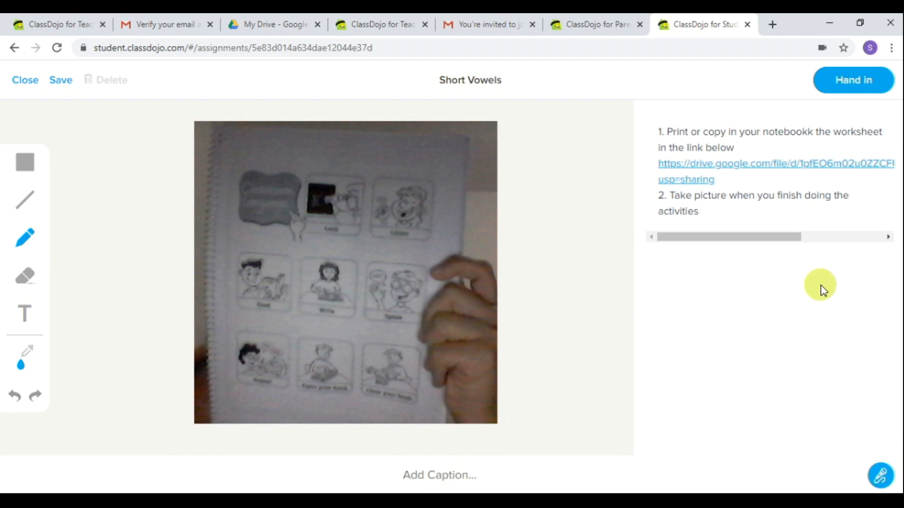
drag(787, 236, 752, 262)
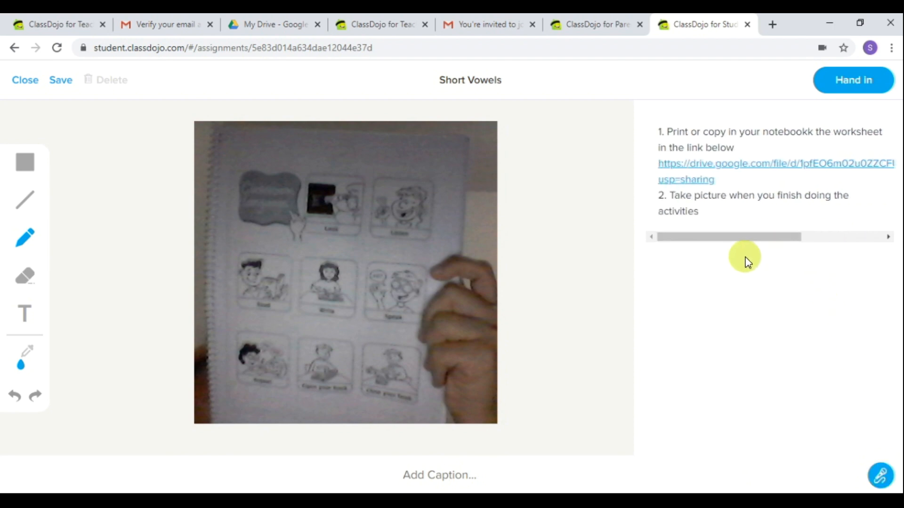
click(25, 85)
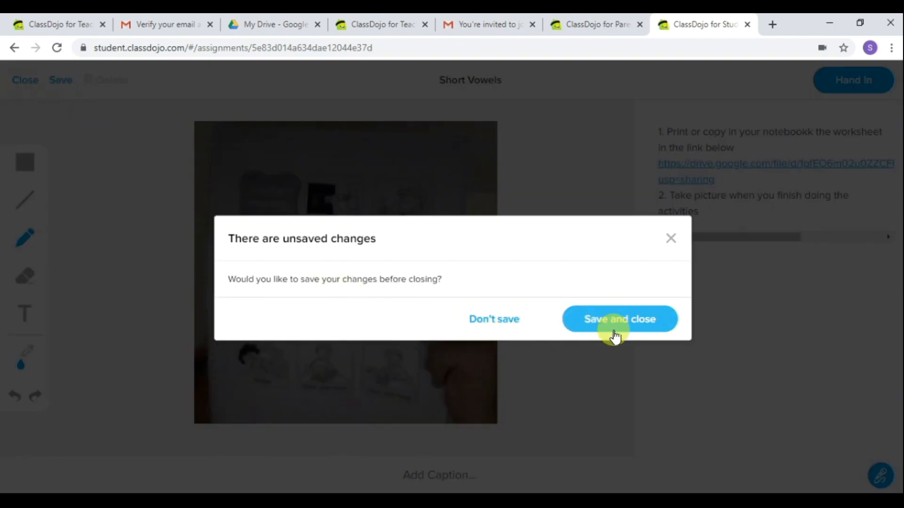
click(485, 320)
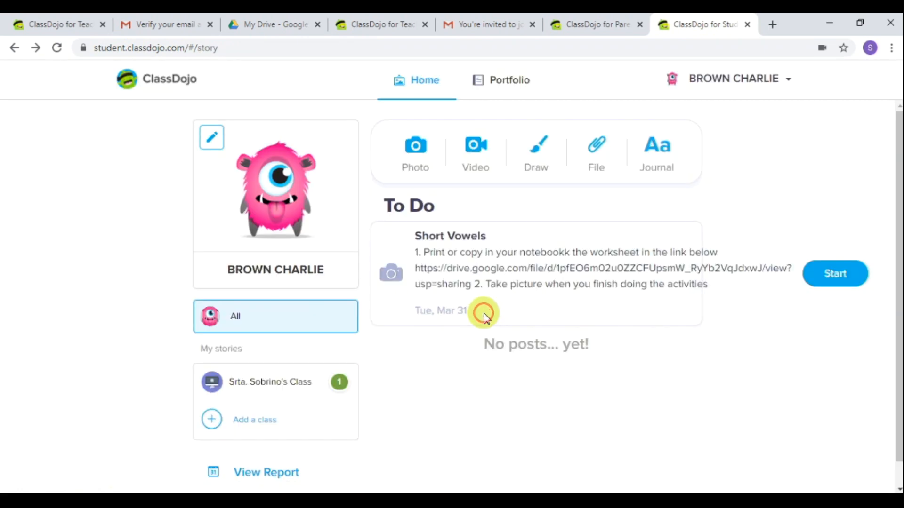
- Start the Short Vowels activity again, take a photo of the notebook page and hand it in
click(843, 283)
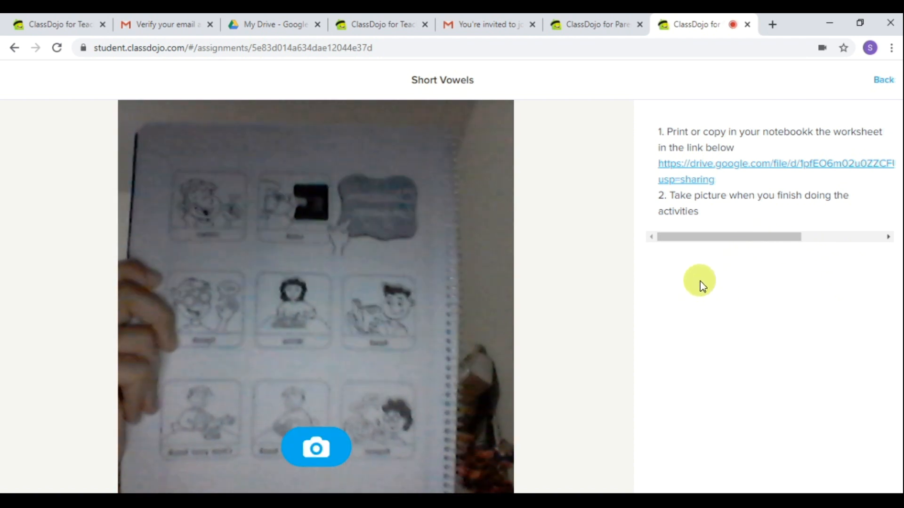
click(307, 448)
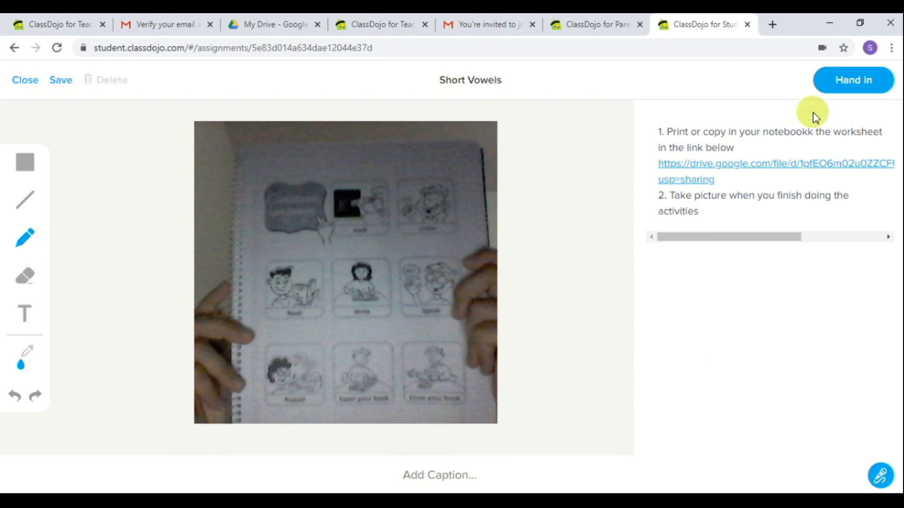
click(860, 88)
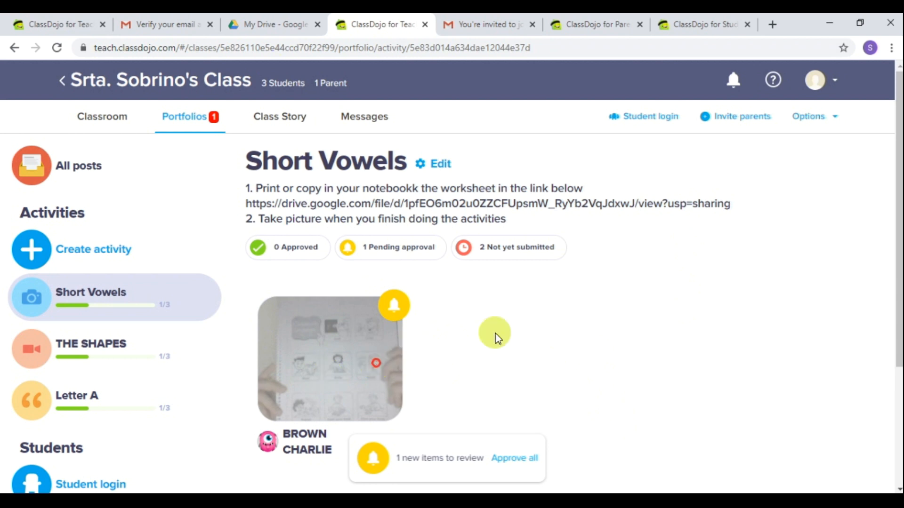
- Open the student's Short Vowels submission in the teacher's class portfolio and return it as a draft
click(397, 358)
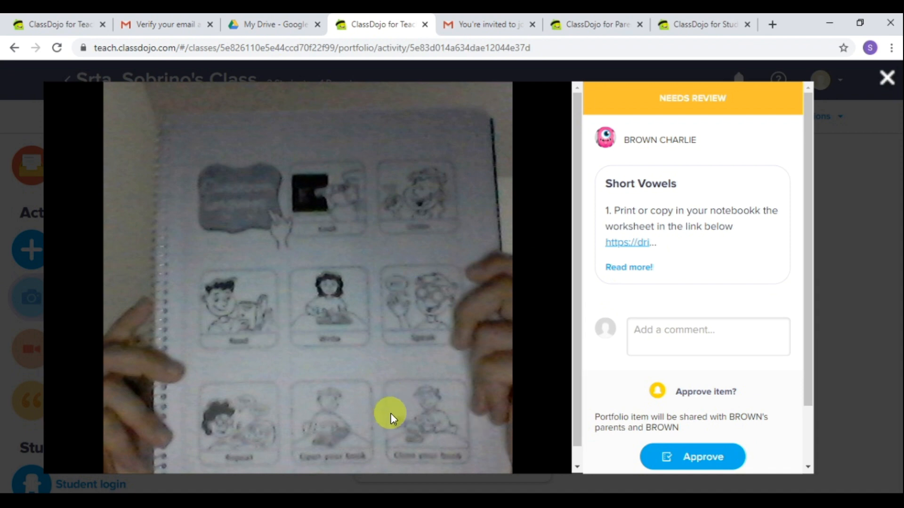
click(664, 334)
scroll(665, 334, down, 2)
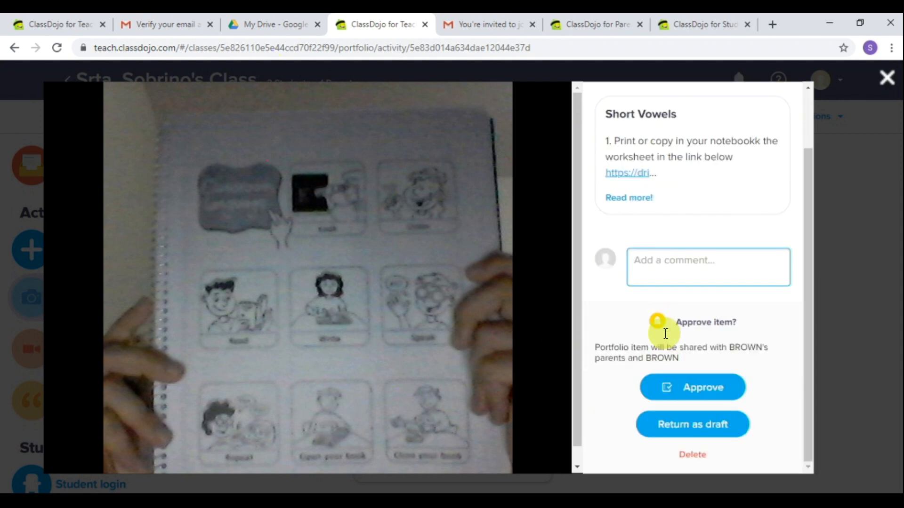
click(691, 427)
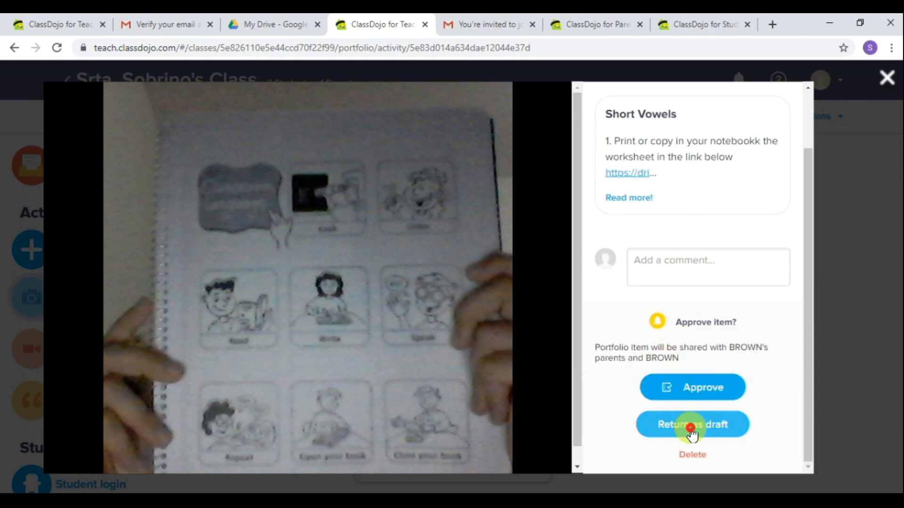
- Post the comment "PLease take a better picture" on the returned submission and close it
click(685, 303)
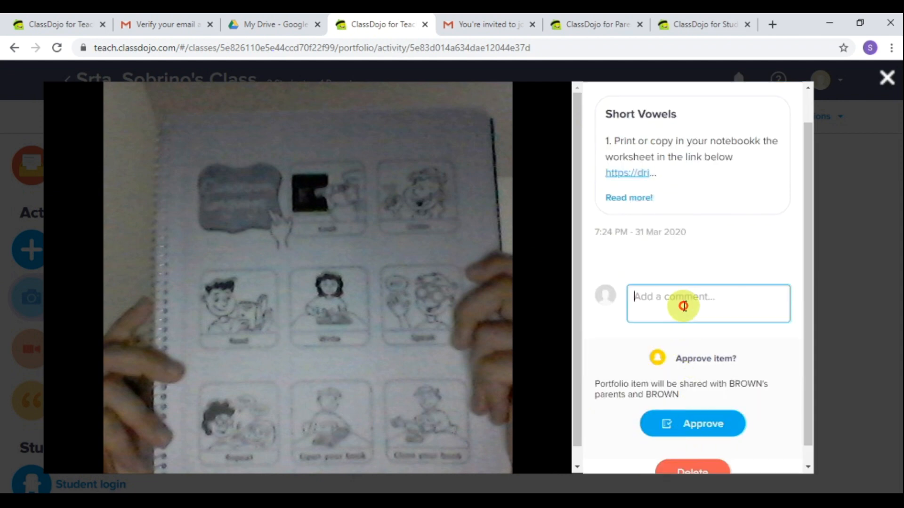
text(PLease take a better picture)
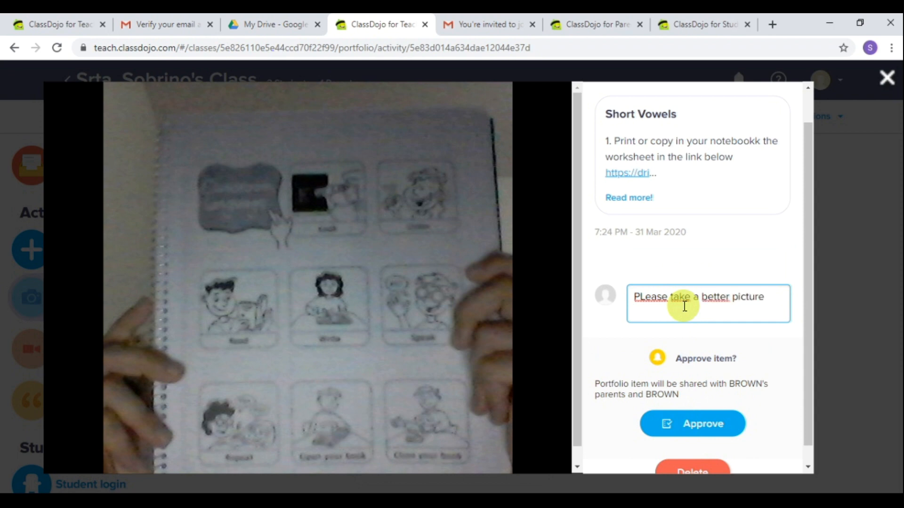
key(Return)
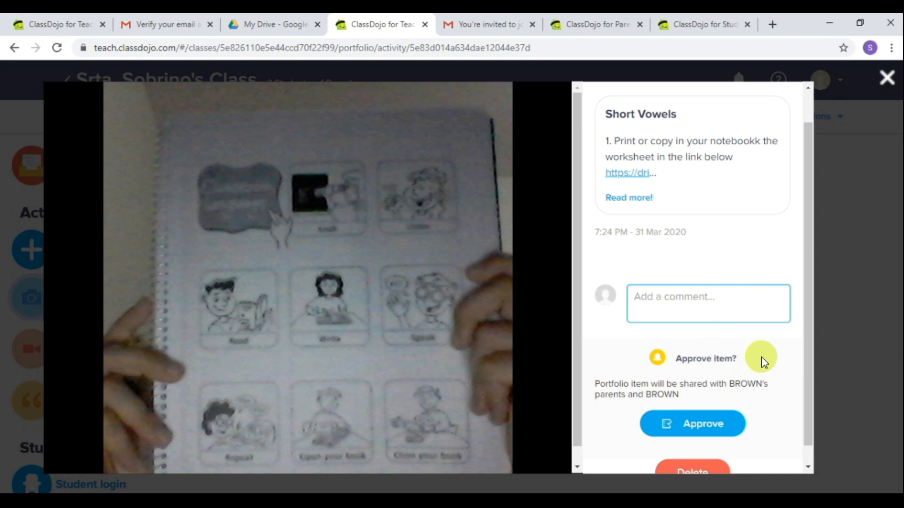
click(886, 78)
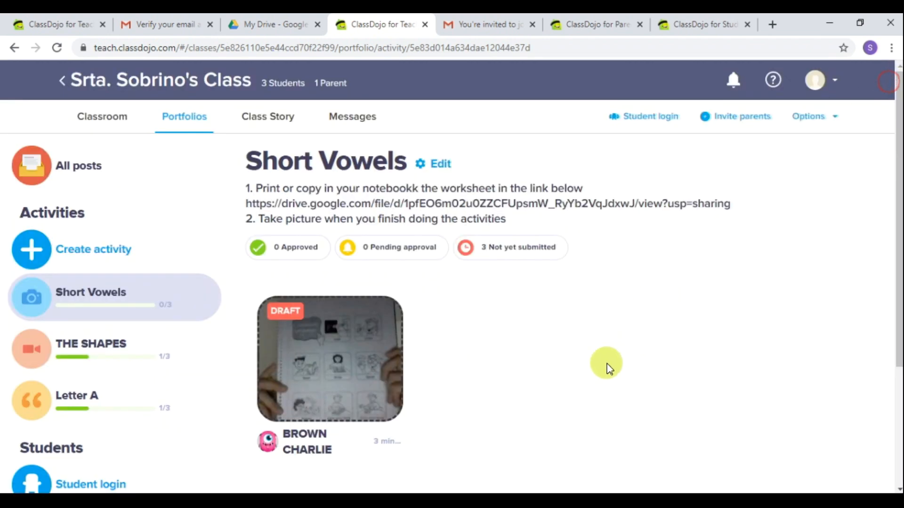
- Return to the ClassDojo student page, refresh it and open the Short Vowels draft for editing
click(704, 20)
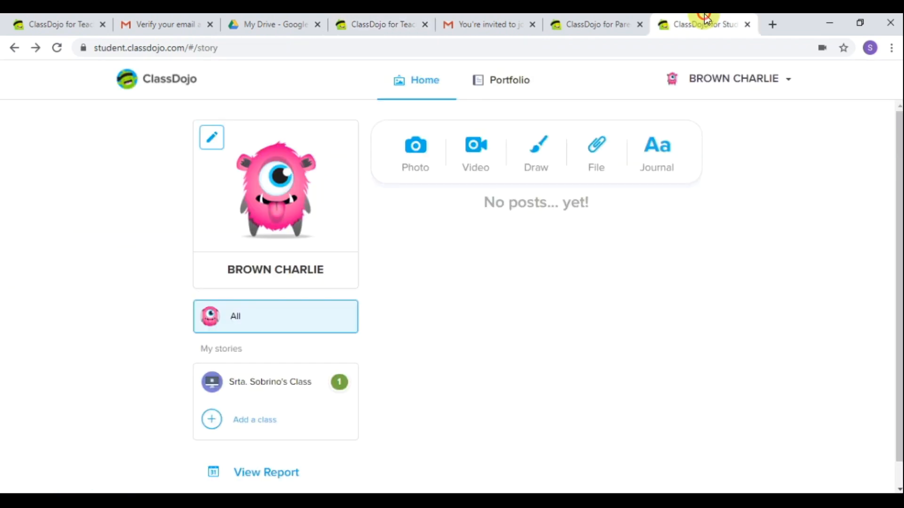
click(57, 47)
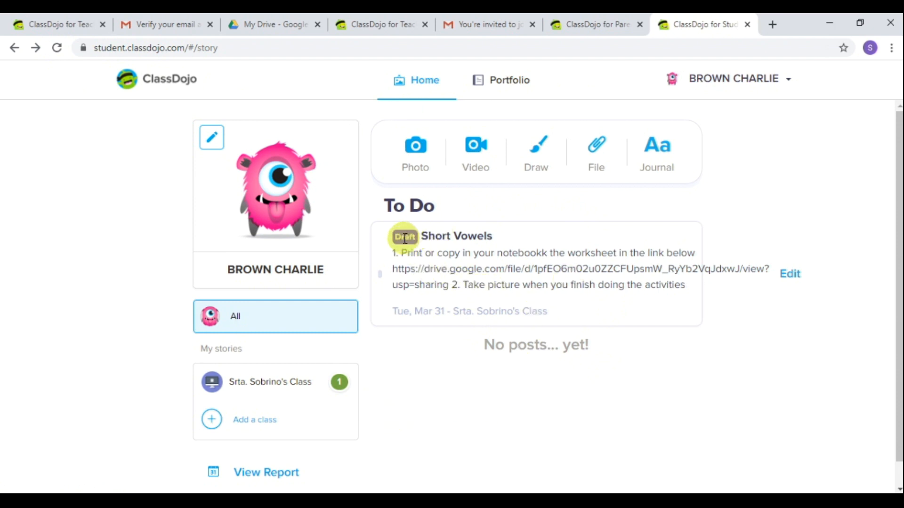
click(793, 278)
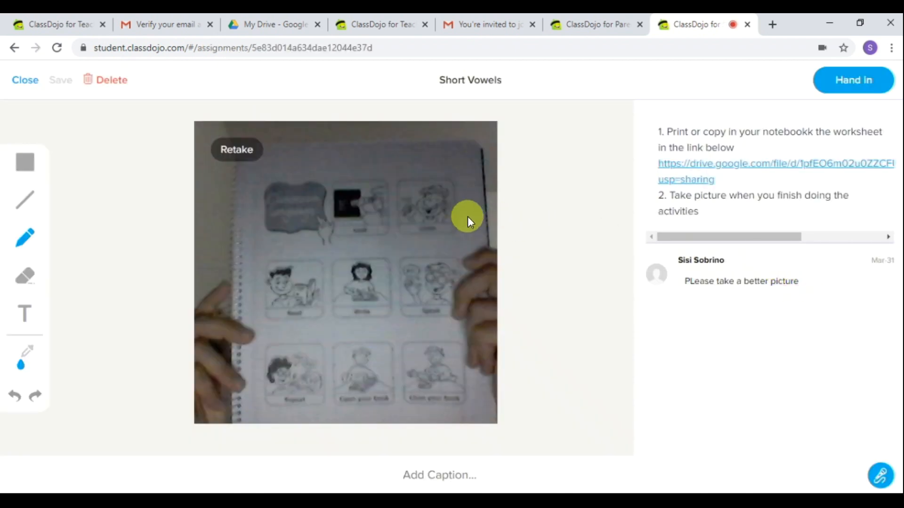
- Retake the notebook page photo for the Short Vowels draft and hand it in
click(239, 149)
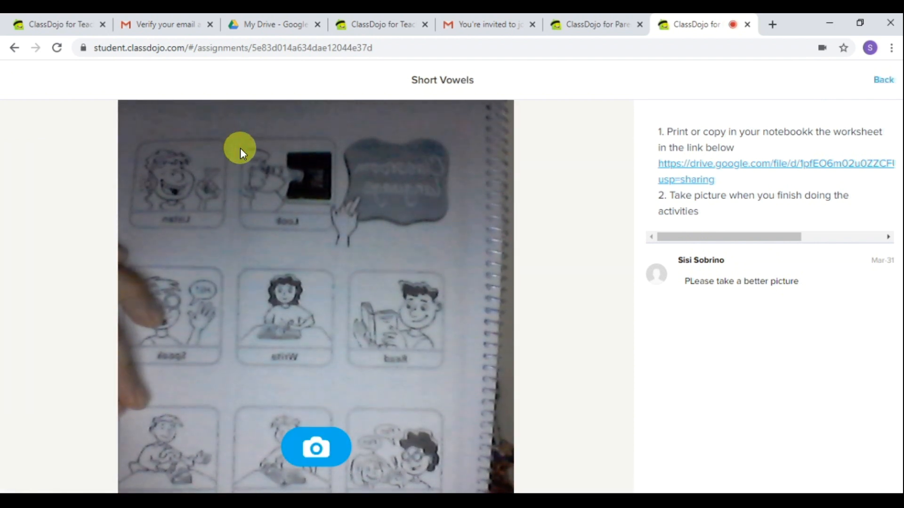
click(326, 443)
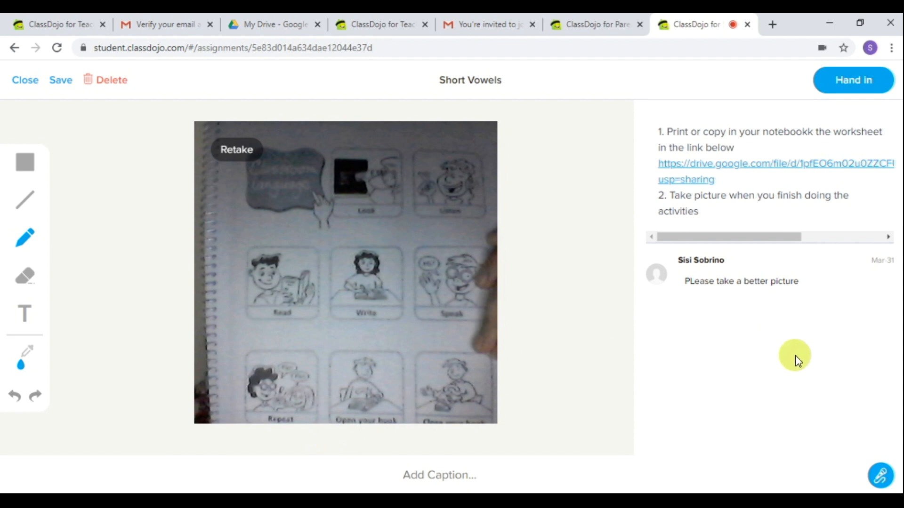
click(825, 88)
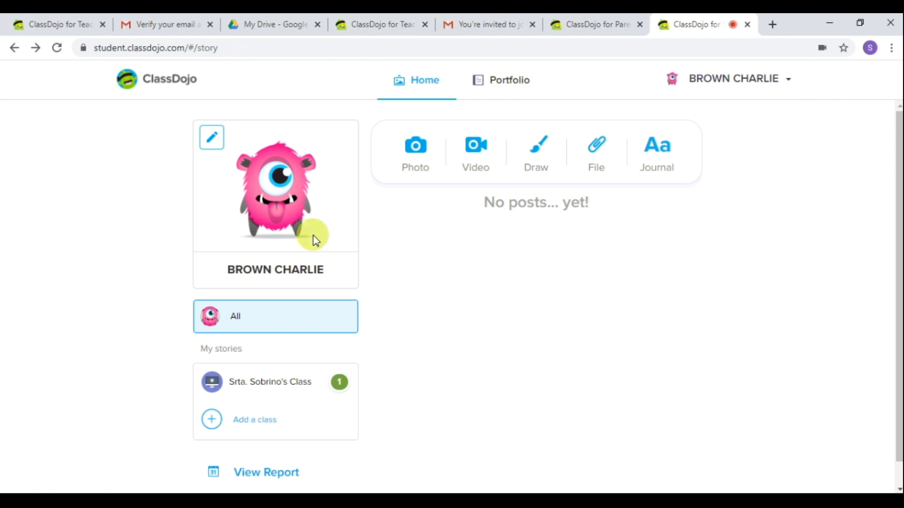
- Switch to the teacher's class portfolio, refresh it and open the student's resubmitted Short Vowels photo
click(362, 21)
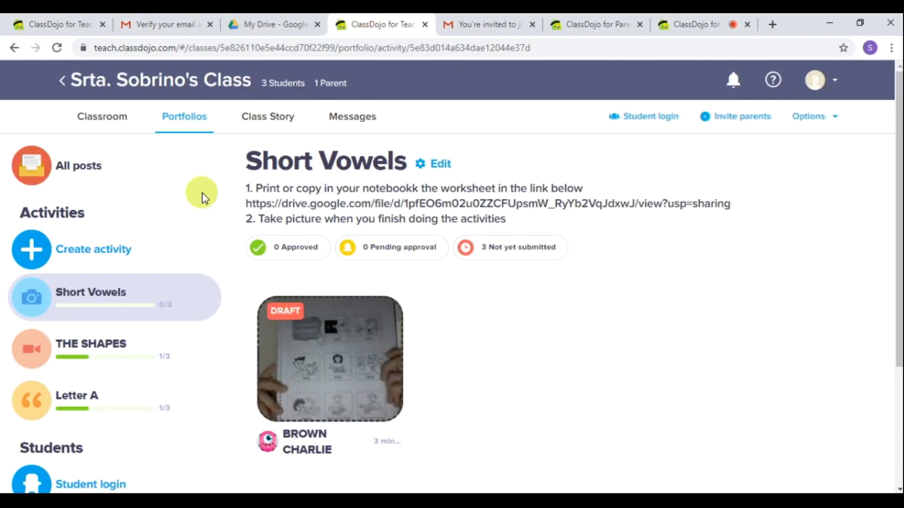
click(58, 48)
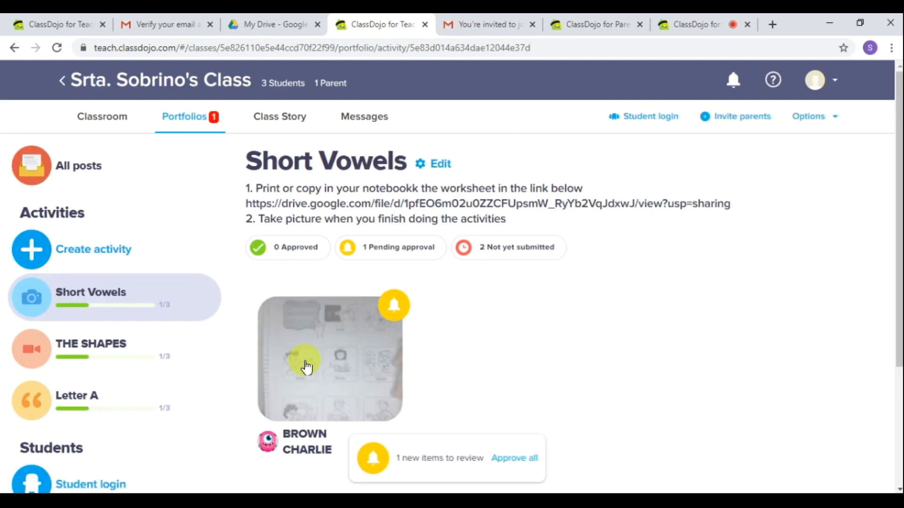
click(351, 365)
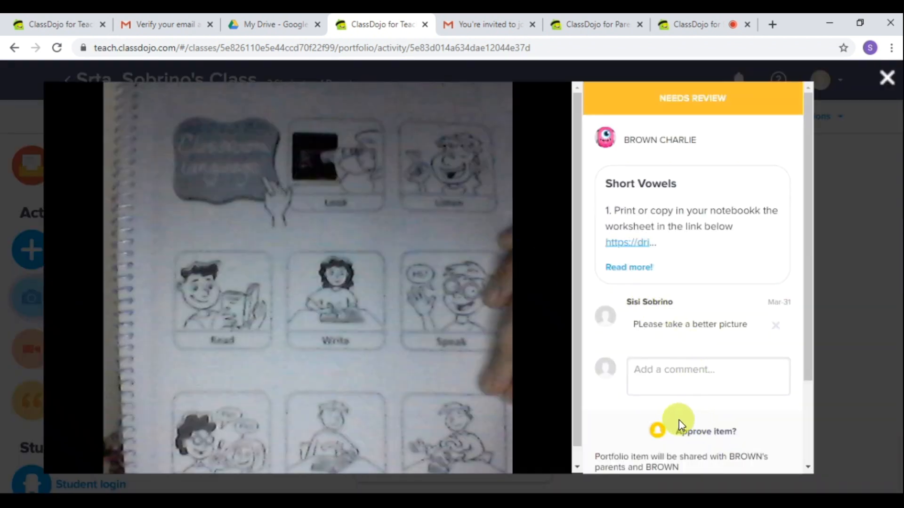
- Post the comments "Much better" and "7/10" on the Short Vowels submission
click(699, 375)
text(Much better)
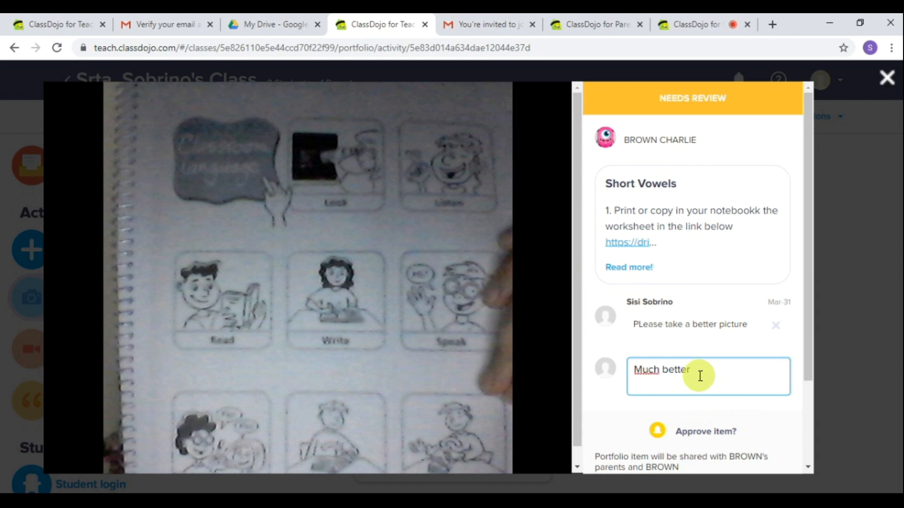
key(Return)
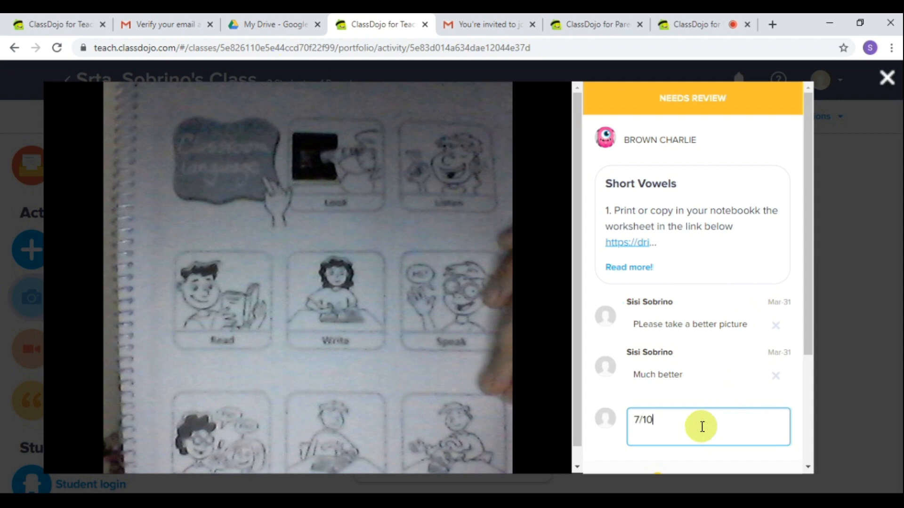
key(Return)
- Approve the student's Short Vowels submission and close it
drag(808, 326, 820, 380)
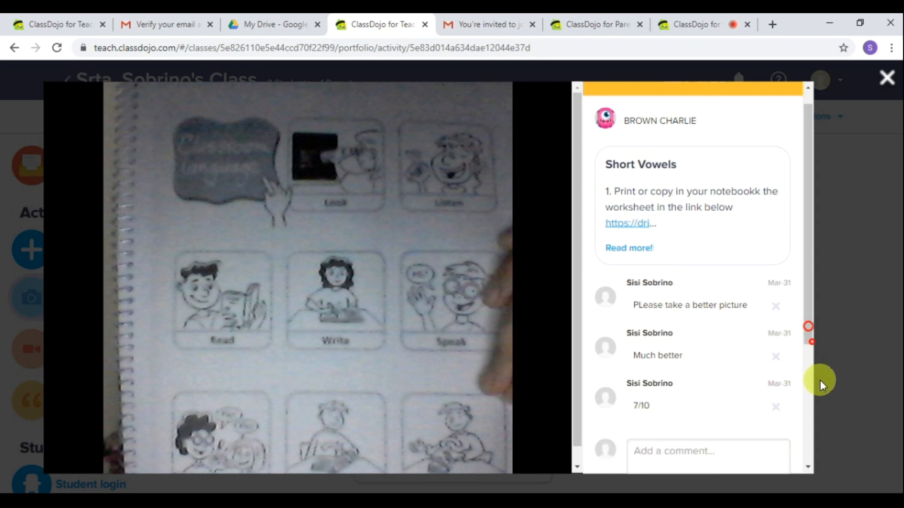
scroll(813, 405, down, 4)
click(709, 401)
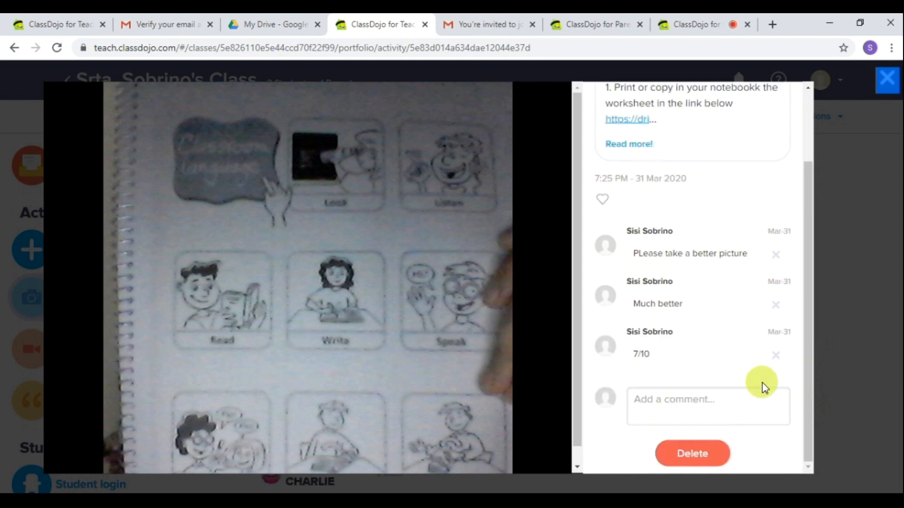
click(883, 83)
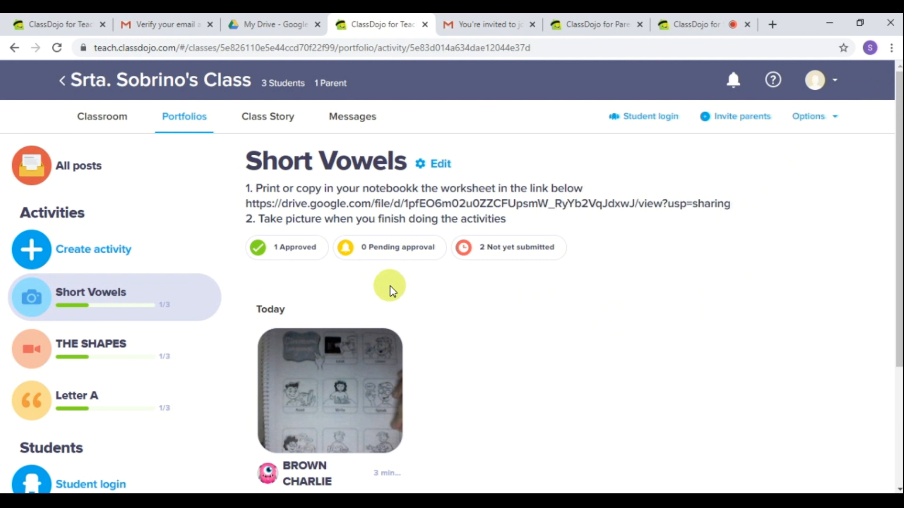
- Open a blank form for creating a portfolio activity and switch to the Classkick assignments page
click(85, 250)
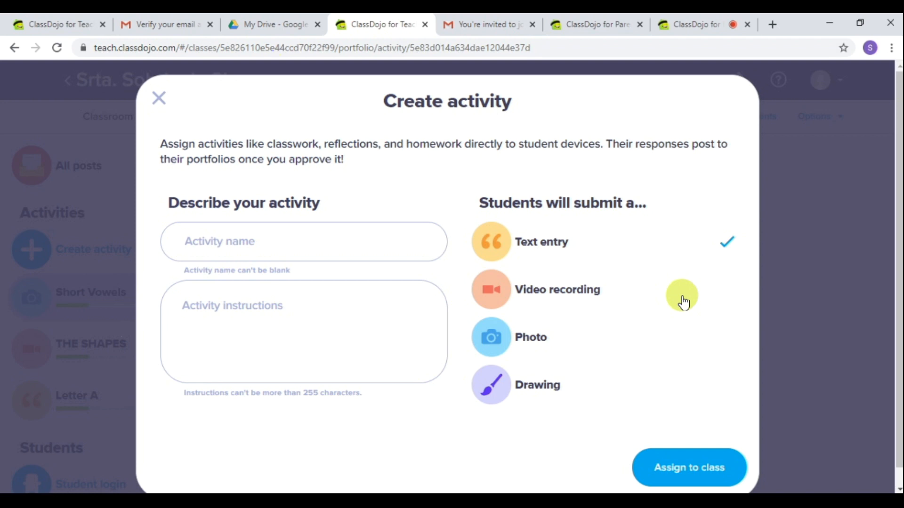
click(401, 500)
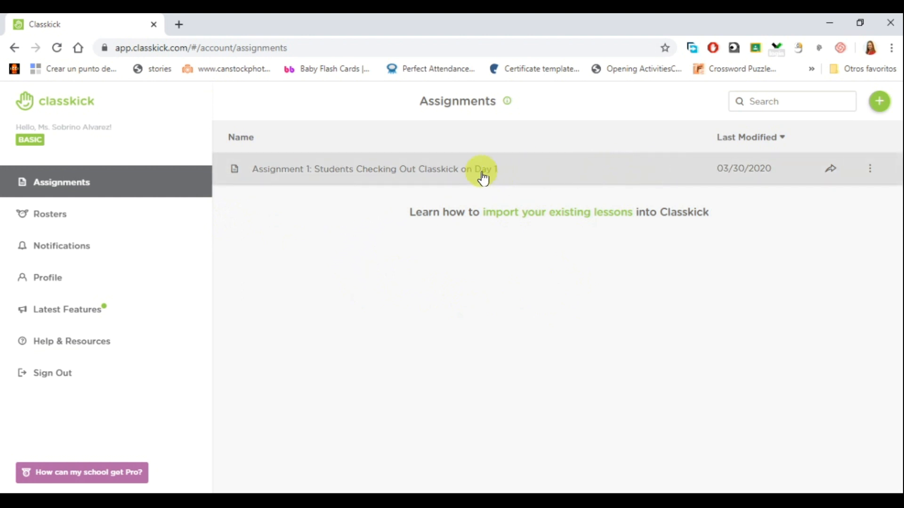
- Look through Assignment 1 and the ClassDojo roster in Classkick, returning to the assignments list
click(397, 170)
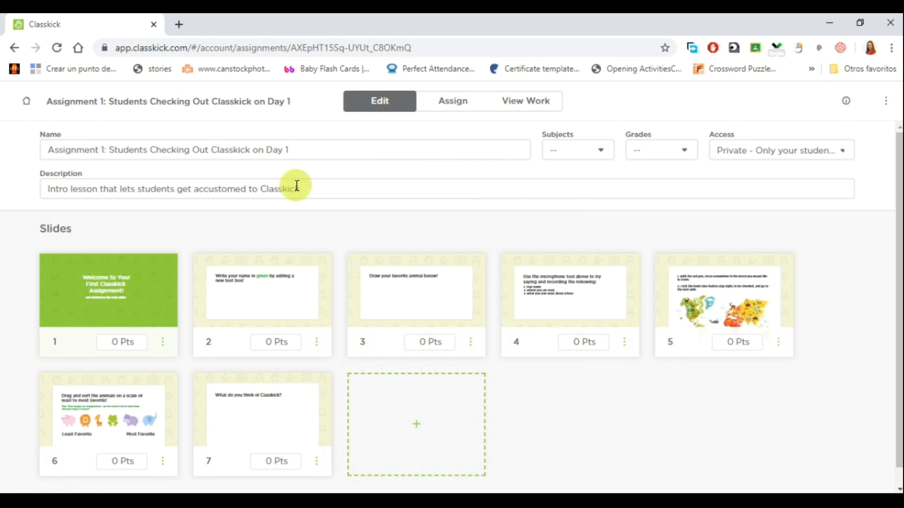
click(29, 104)
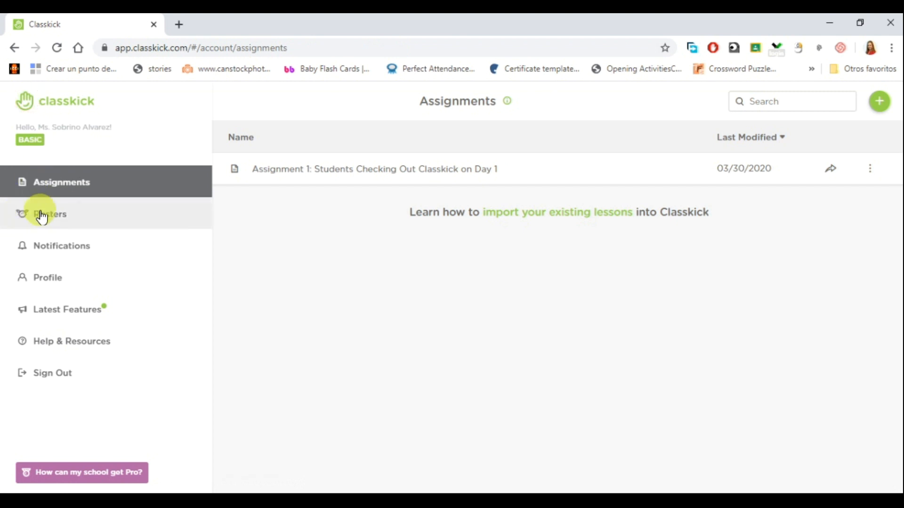
click(40, 209)
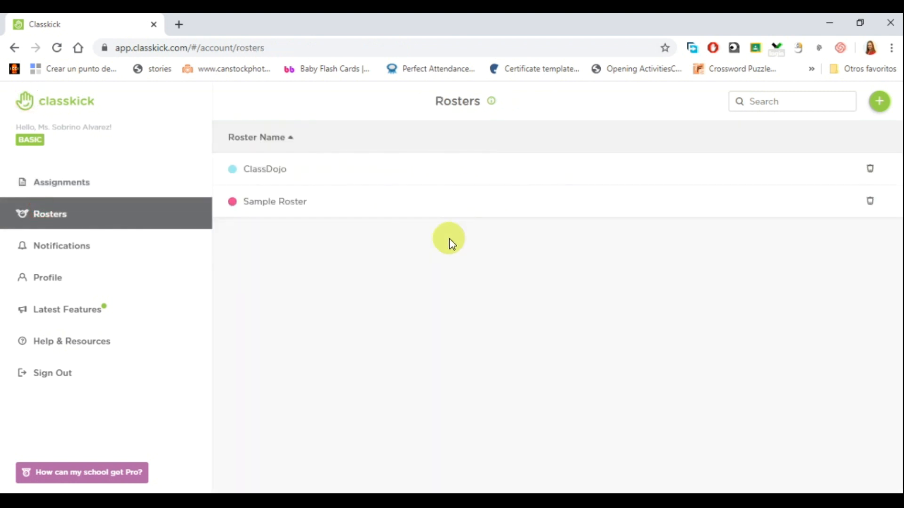
click(267, 170)
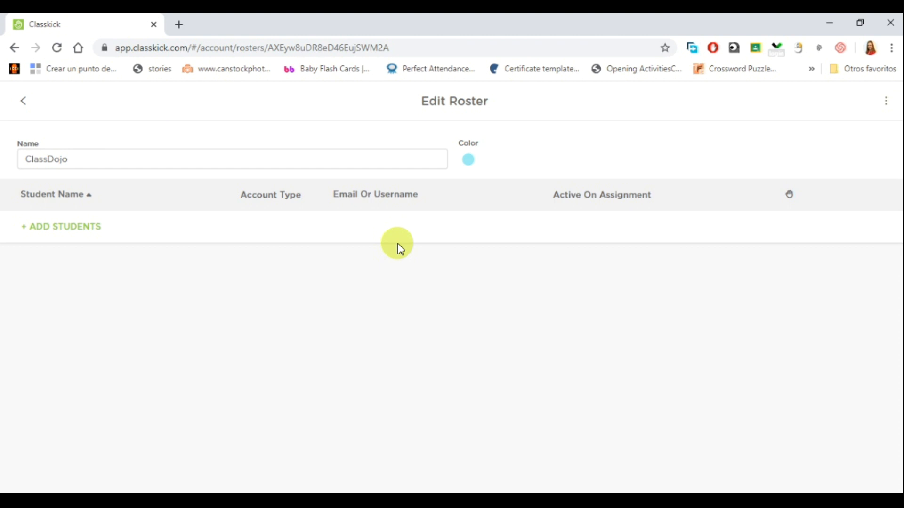
click(26, 101)
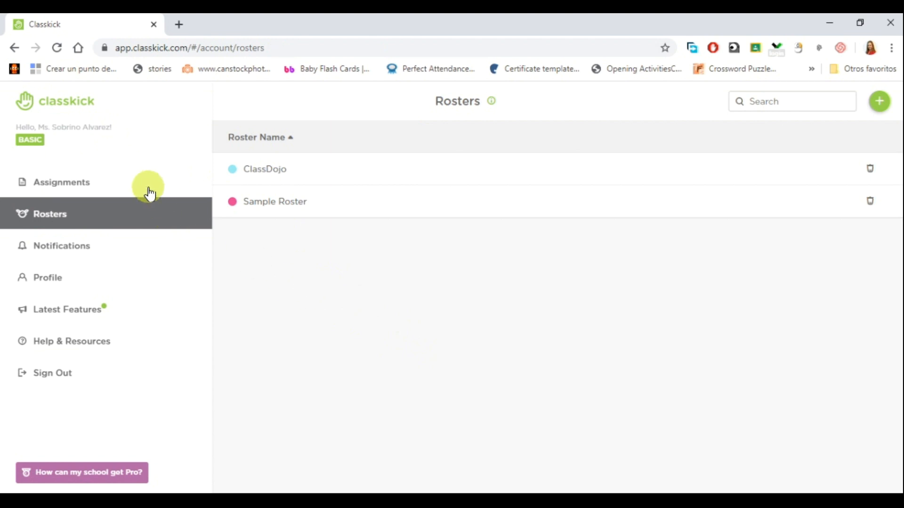
click(54, 193)
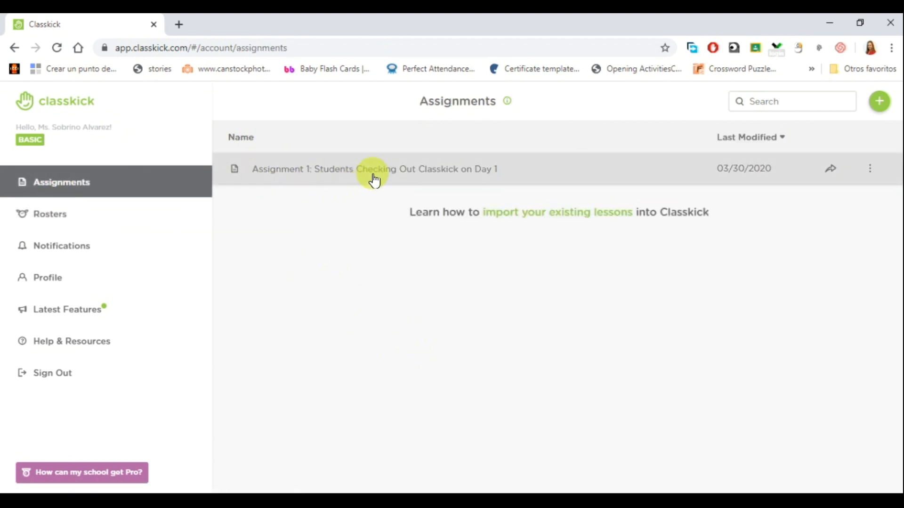
- Open Assignment 1 for editing and view its Subjects and Access options without changing them
click(376, 180)
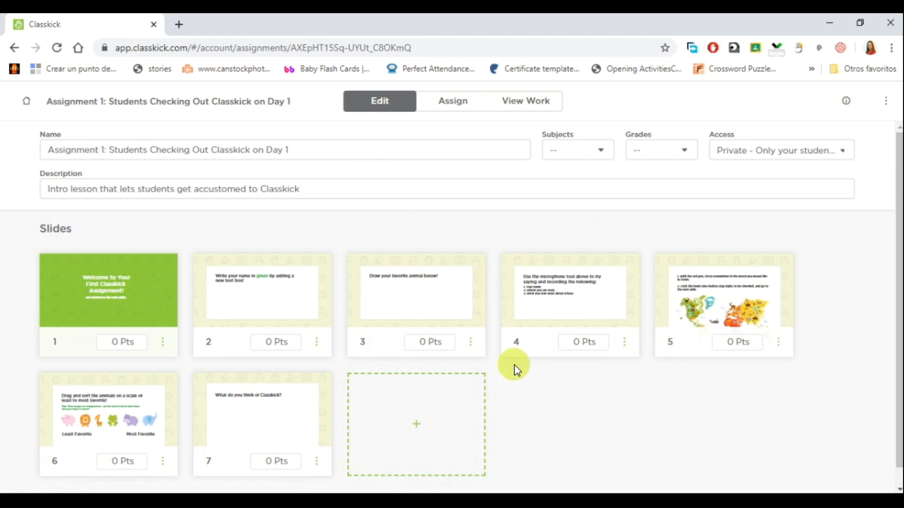
click(605, 151)
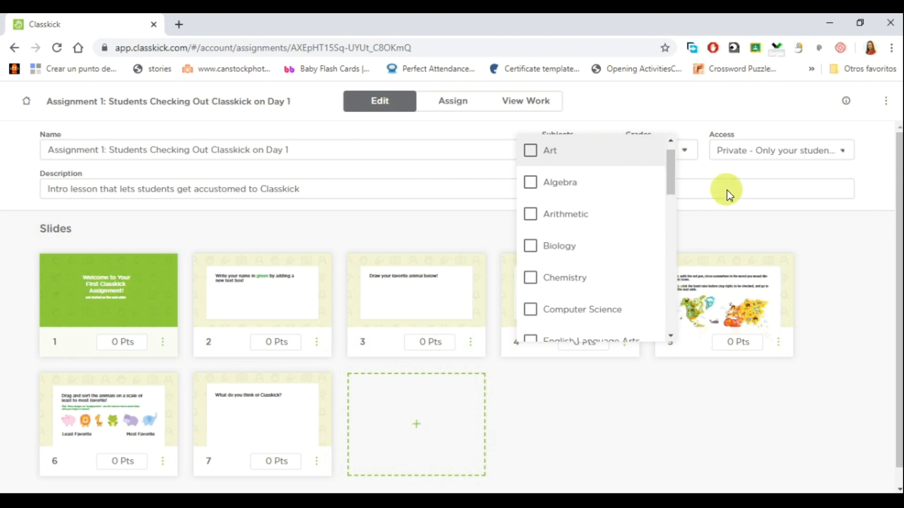
click(732, 172)
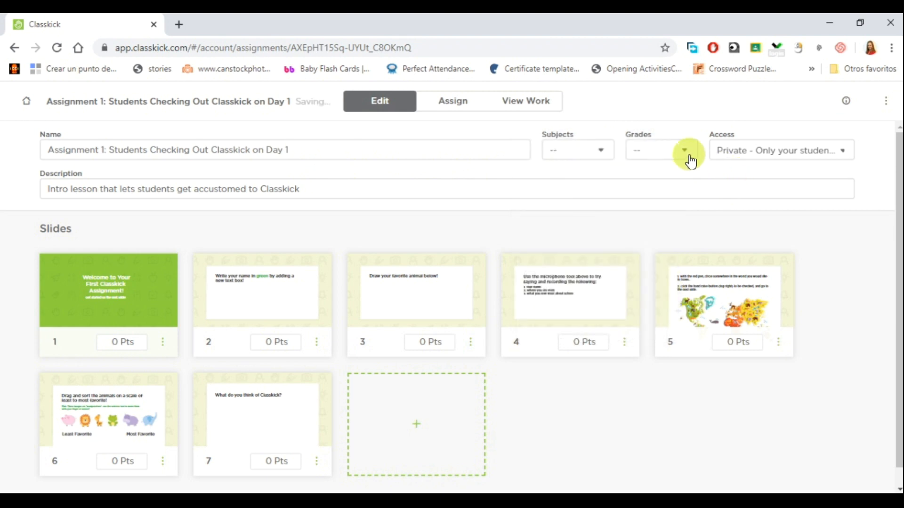
click(811, 162)
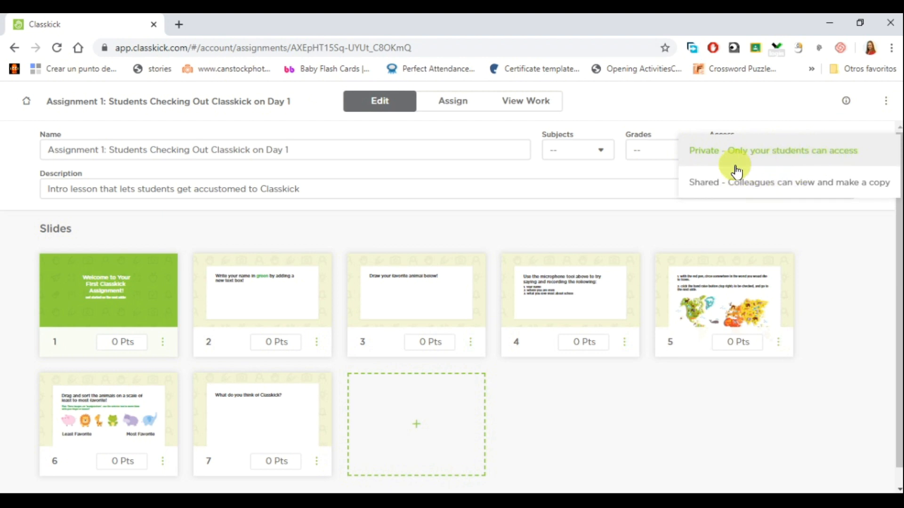
click(634, 202)
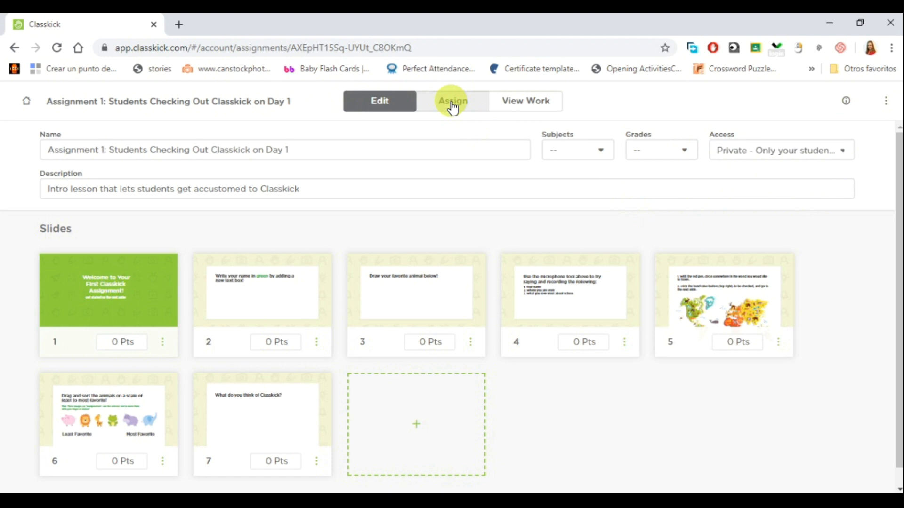
- Assign the ClassDojo roster to Assignment 1 and turn off Helpers for that roster
click(453, 104)
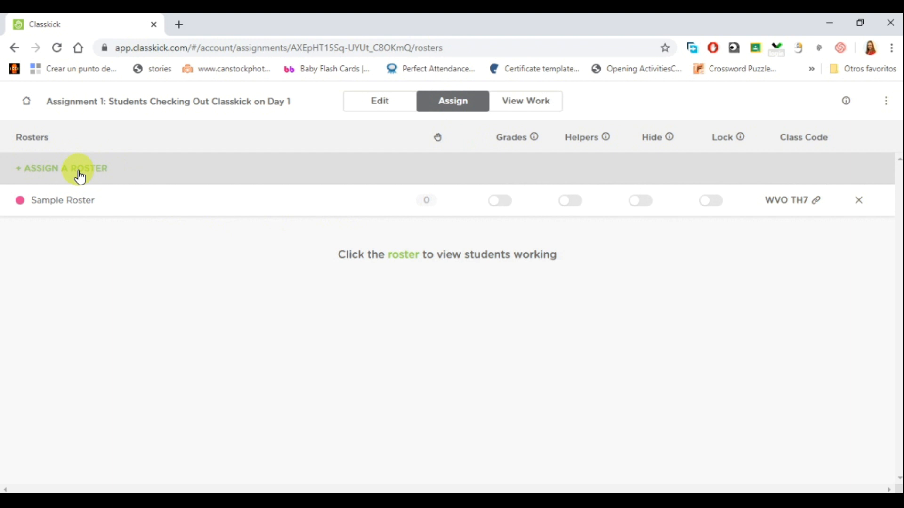
click(80, 175)
click(378, 315)
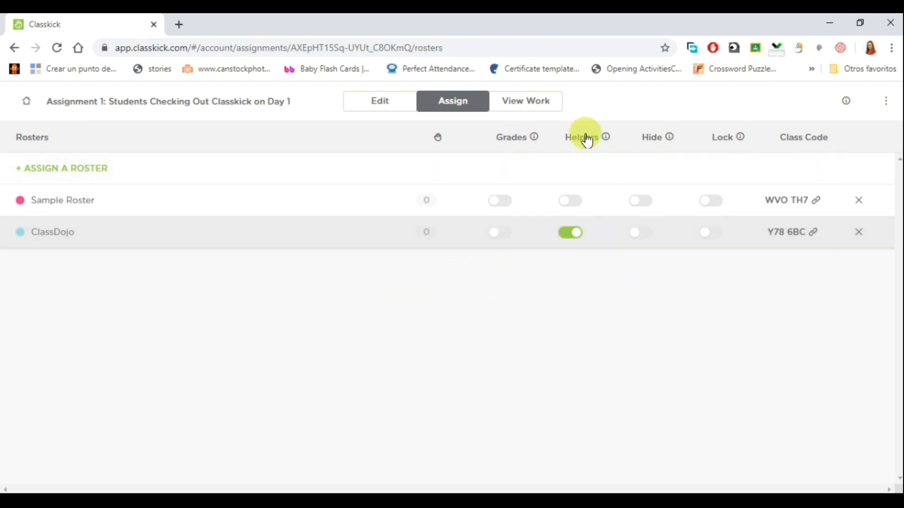
click(570, 236)
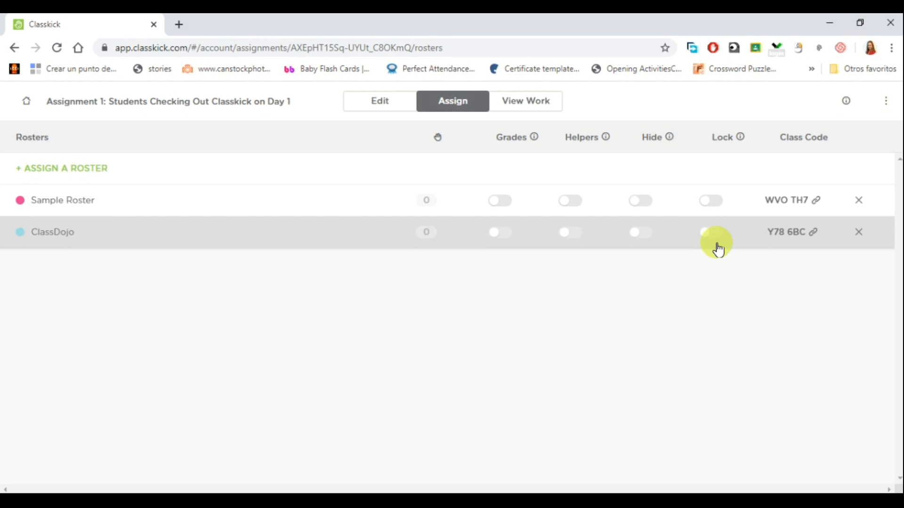
- Open the class code sharing details for the ClassDojo roster and copy the student login link
click(815, 239)
click(814, 235)
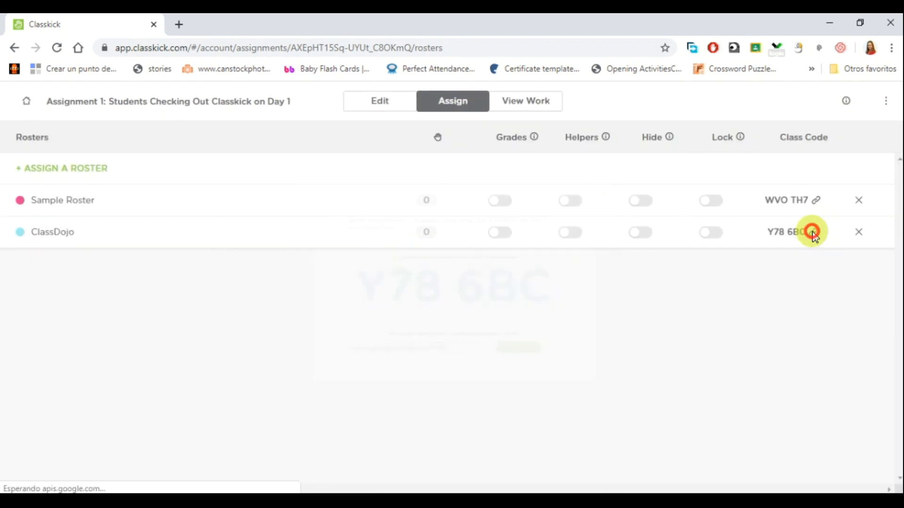
click(814, 238)
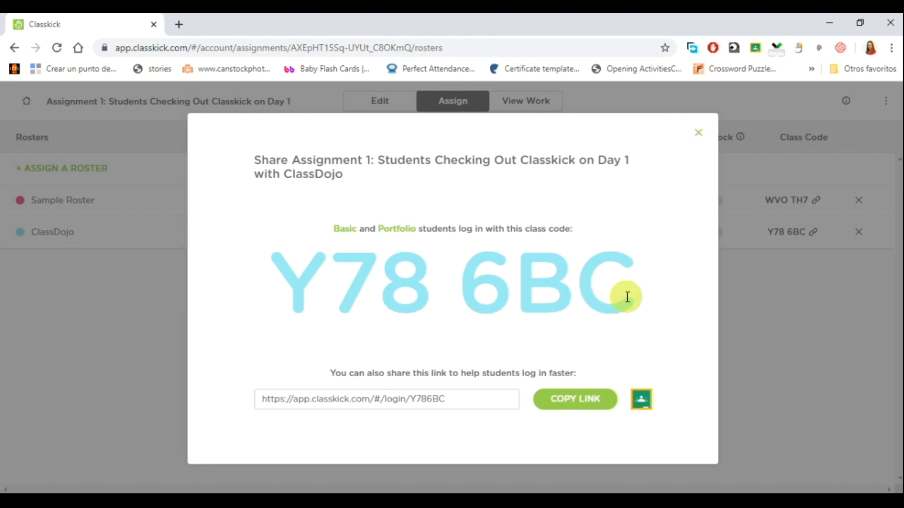
drag(451, 398, 241, 404)
click(579, 400)
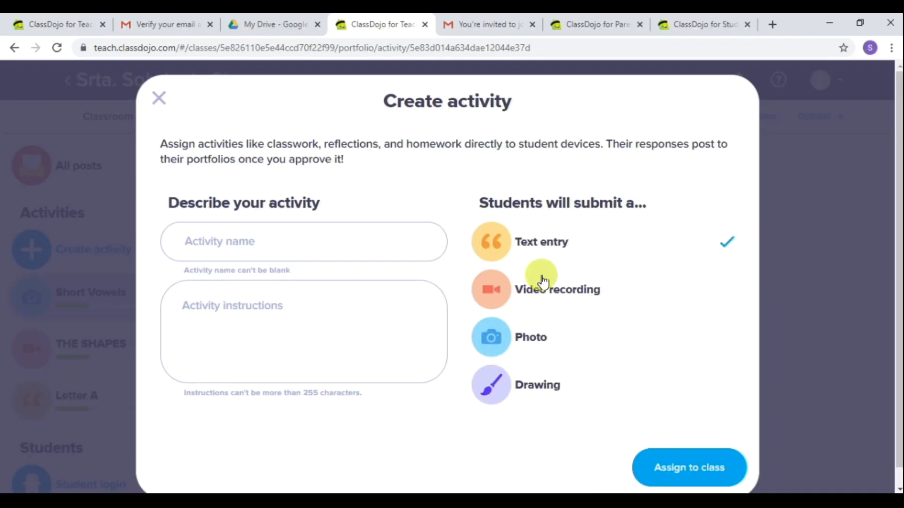
- Assign a "Classkick" drawing activity with "Complete the interactive worksheet.", the copied link and "Draw a heart or a star when your are done with the worksheet"
click(372, 309)
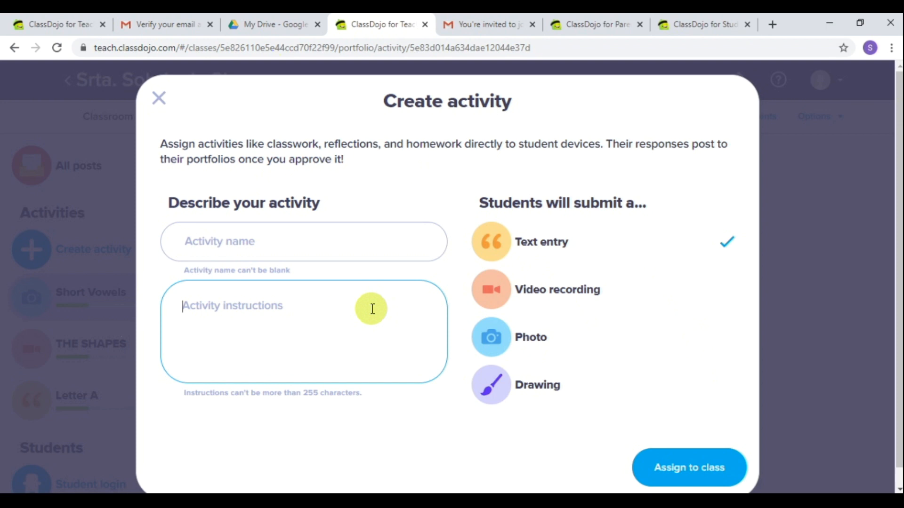
key(ctrl+v)
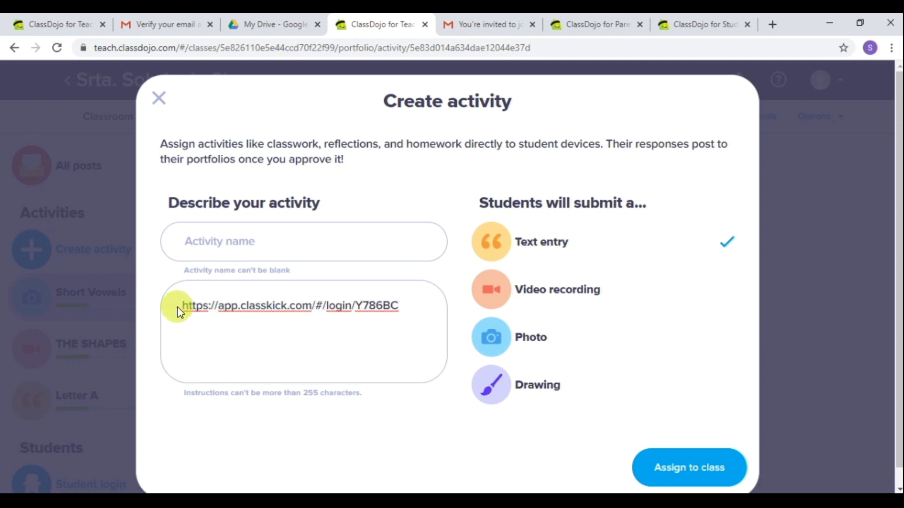
key(Return)
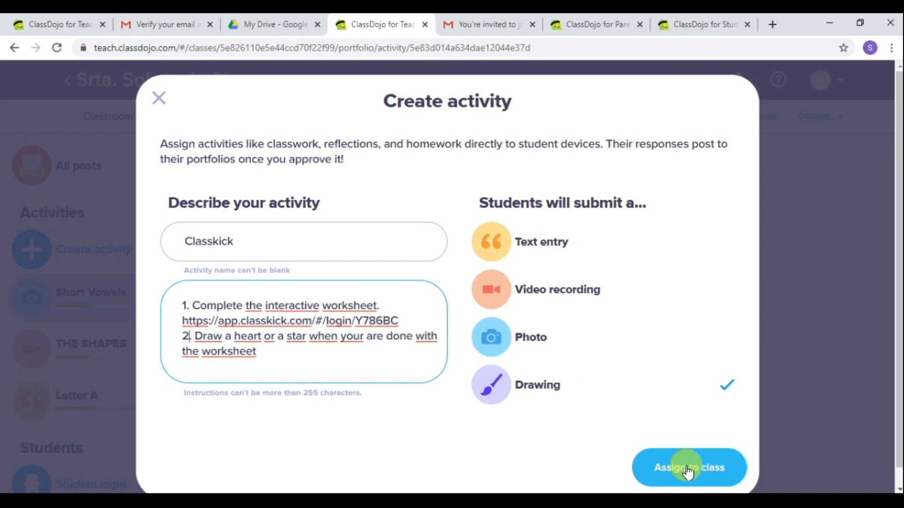
click(689, 469)
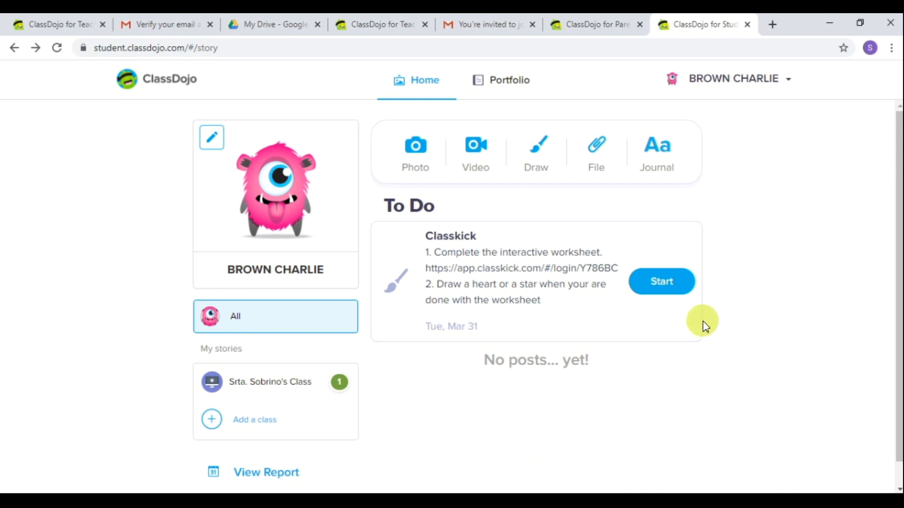
- Start the assigned Classkick activity as the student and open its worksheet link in a new browser tab
click(666, 287)
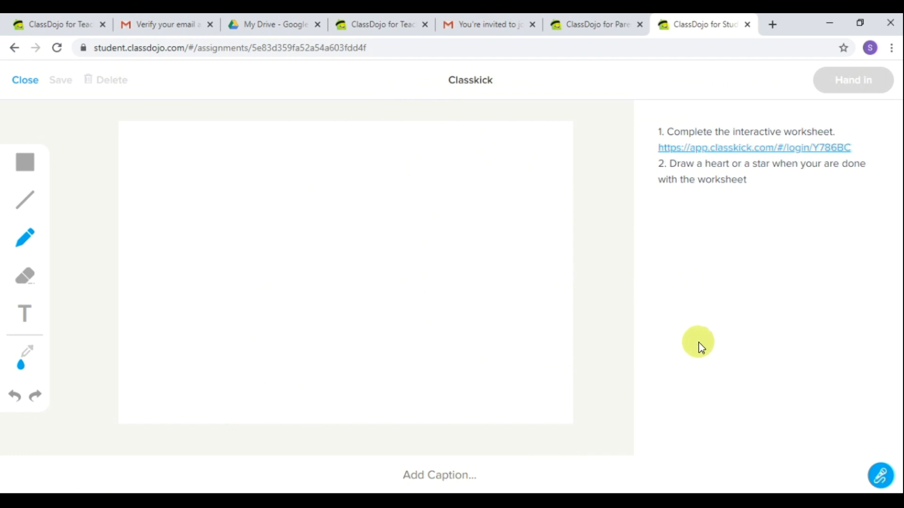
right_click(718, 150)
click(718, 159)
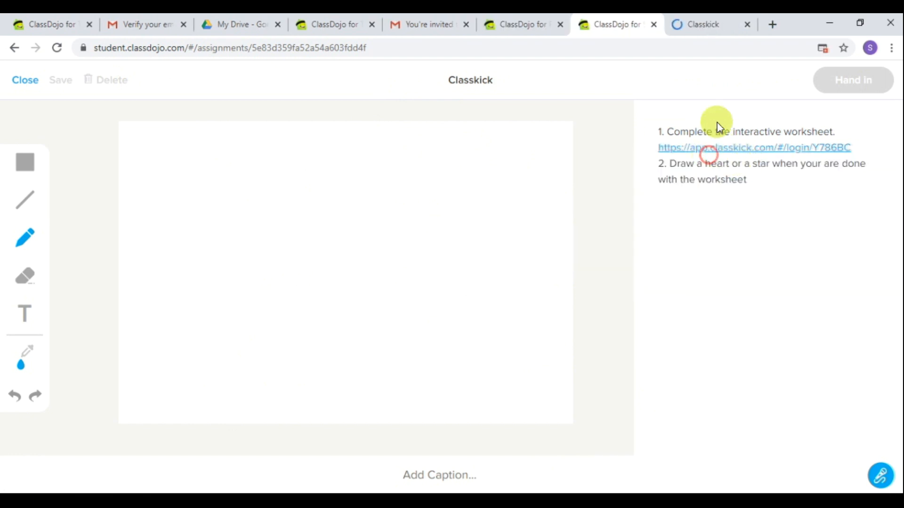
click(716, 30)
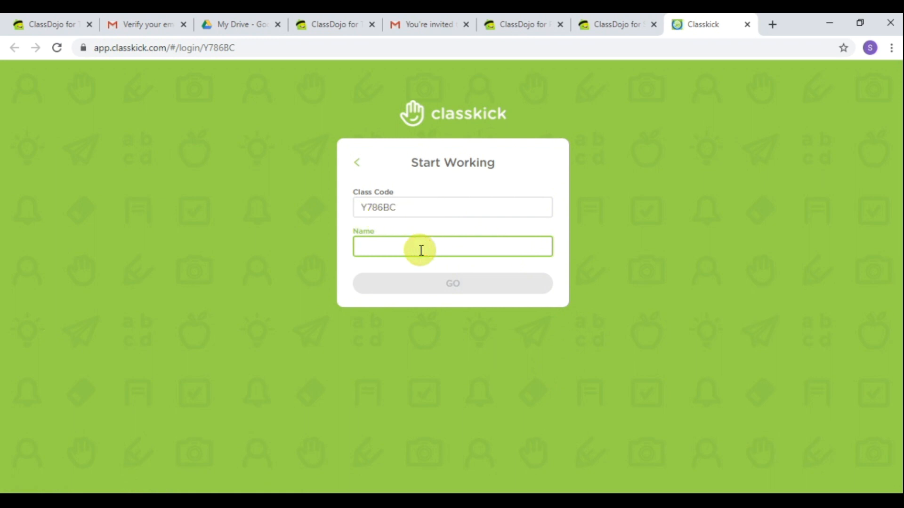
- Enter the student's name on the Classkick start page and enter the assignment
text(C)
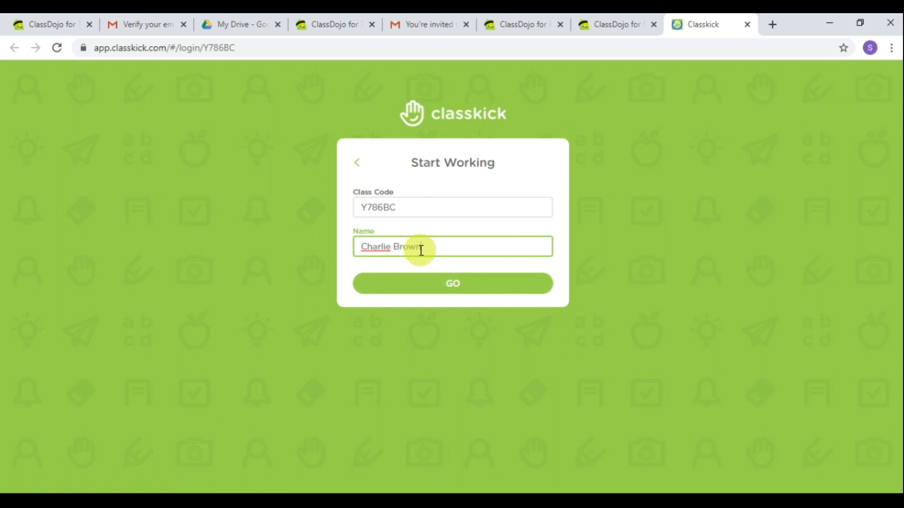
text(harlie Brown)
click(440, 288)
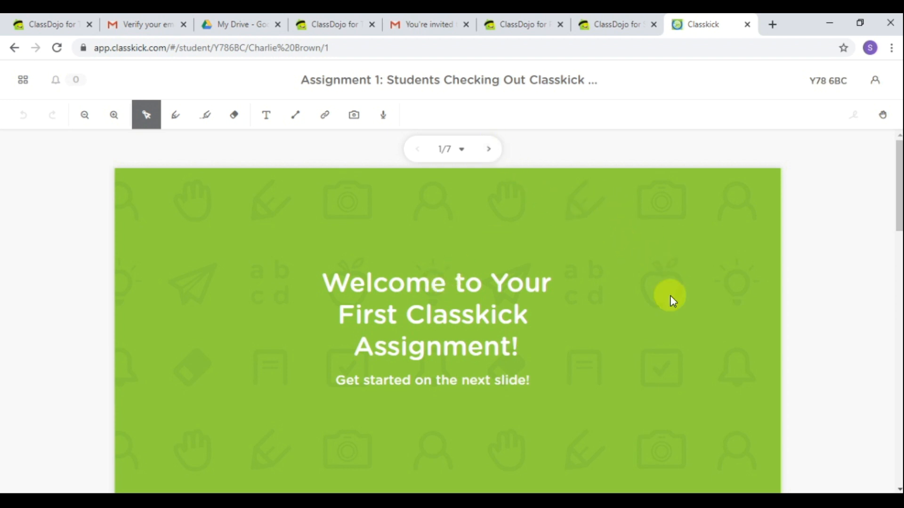
- Look through the assignment's slides from the welcome page up to the animal-sorting slide 6
scroll(672, 301, down, 8)
scroll(673, 302, up, 8)
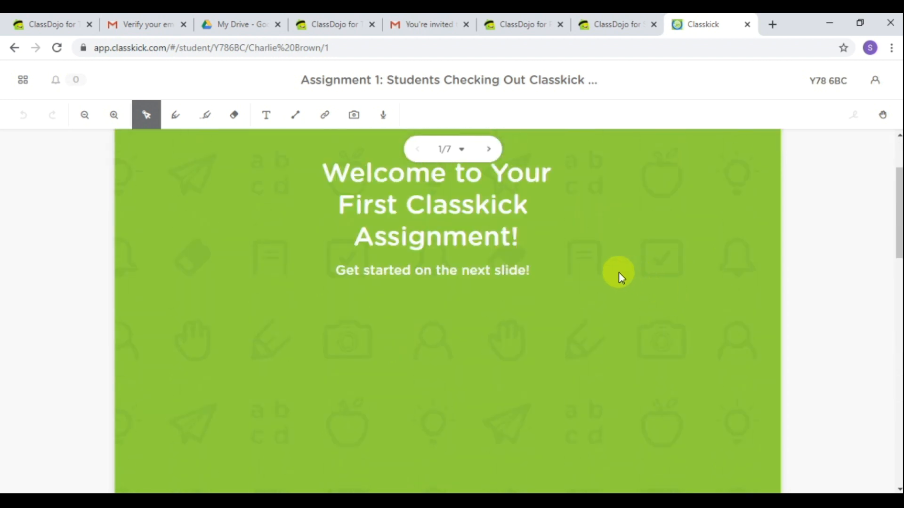
click(491, 155)
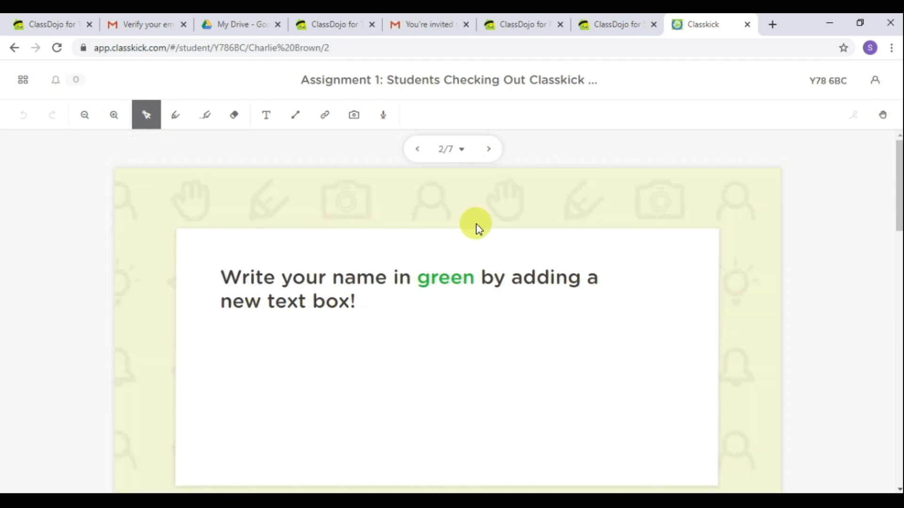
click(487, 146)
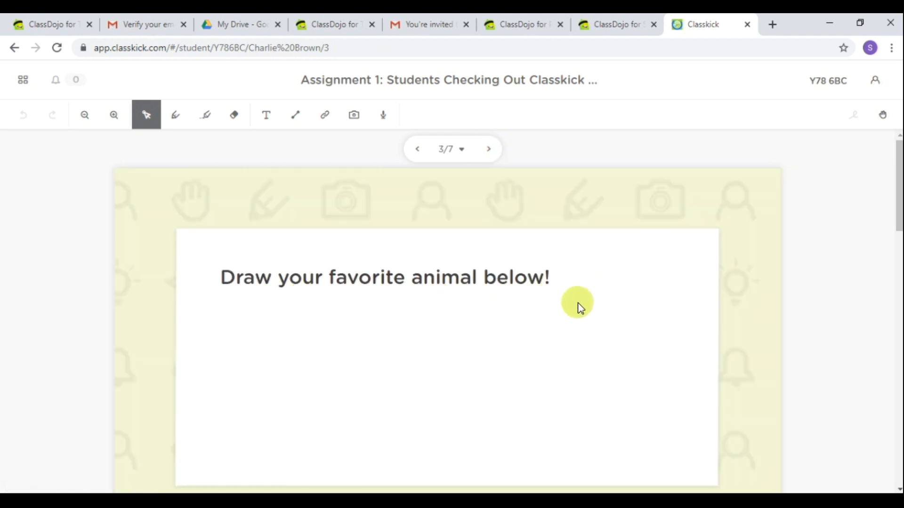
click(488, 150)
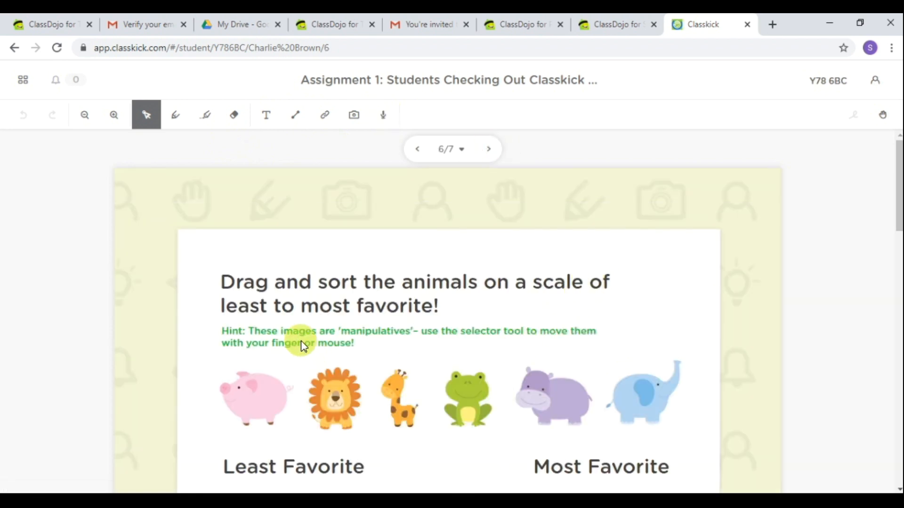
- Place the pig under Least Favorite and the frog under Most Favorite, and reposition the lion
scroll(471, 263, down, 5)
click(262, 177)
drag(261, 177, 278, 359)
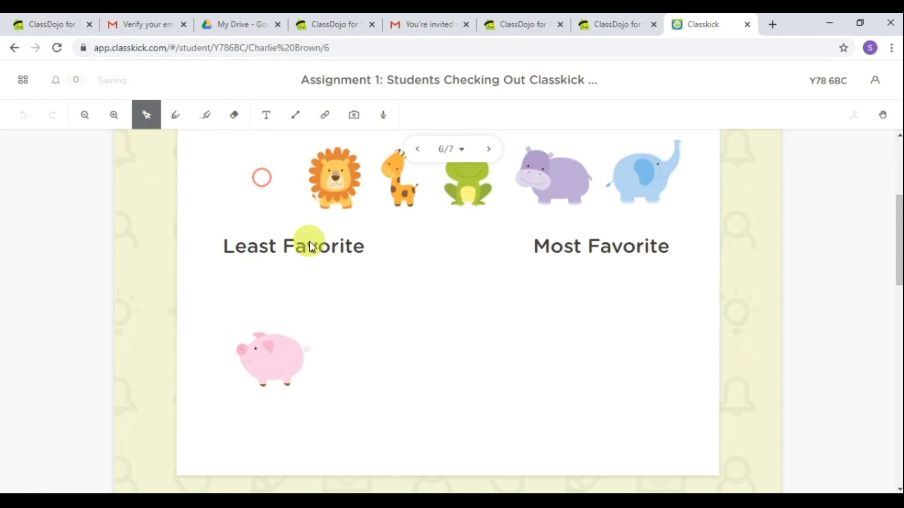
drag(329, 188, 344, 223)
click(362, 311)
click(354, 347)
click(354, 352)
drag(468, 185, 612, 352)
click(356, 190)
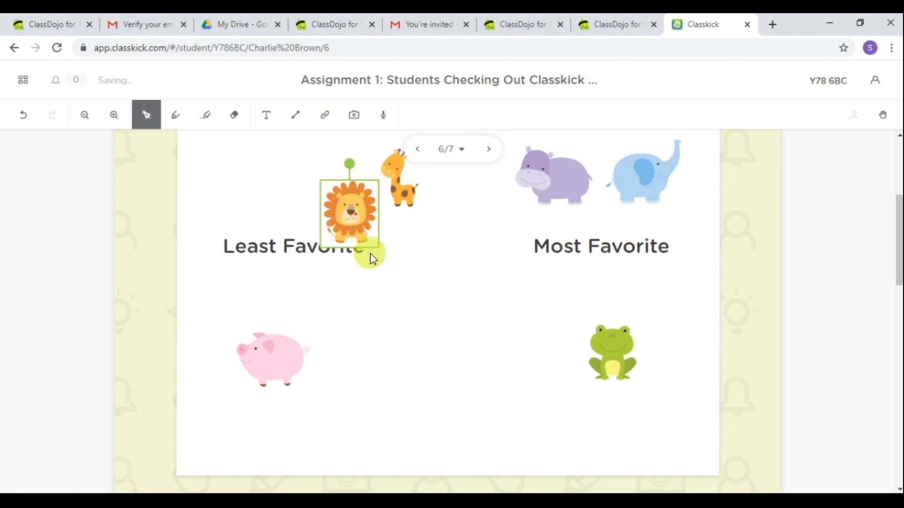
drag(370, 252, 392, 382)
scroll(505, 323, up, 5)
- Go to slide 7 and raise a hand in the Help Center with a Please Check request
click(494, 160)
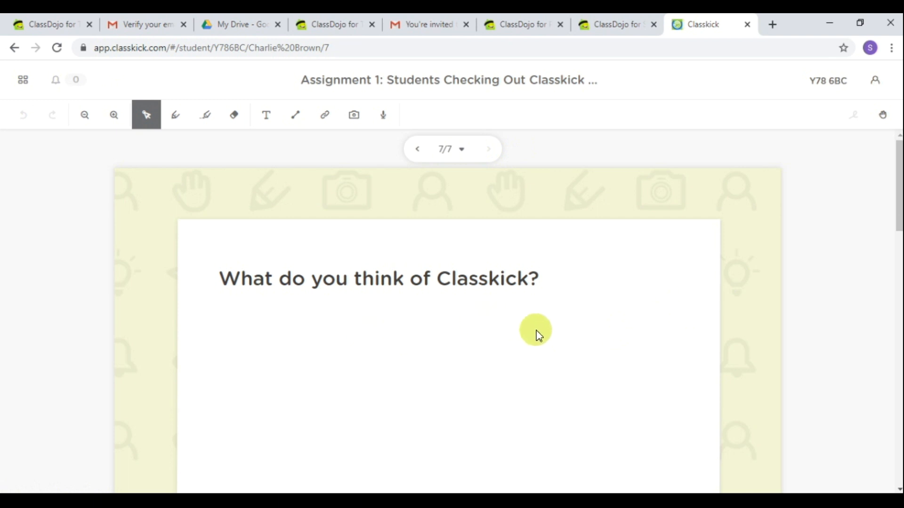
scroll(537, 329, down, 3)
scroll(532, 311, up, 3)
scroll(559, 358, down, 2)
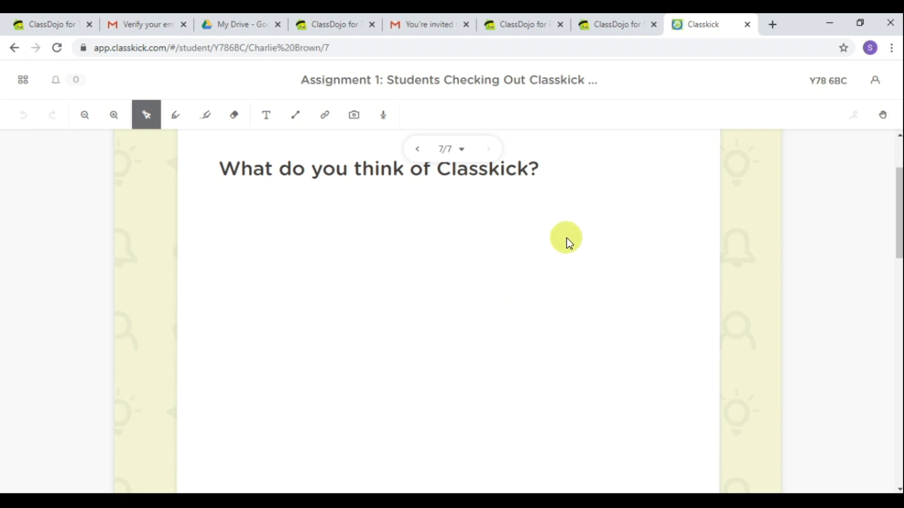
scroll(658, 268, down, 2)
scroll(669, 270, up, 3)
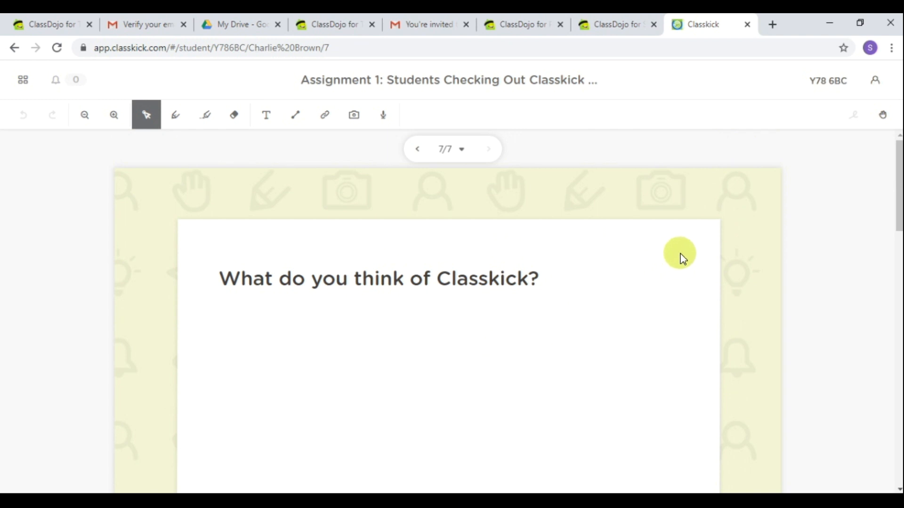
click(884, 116)
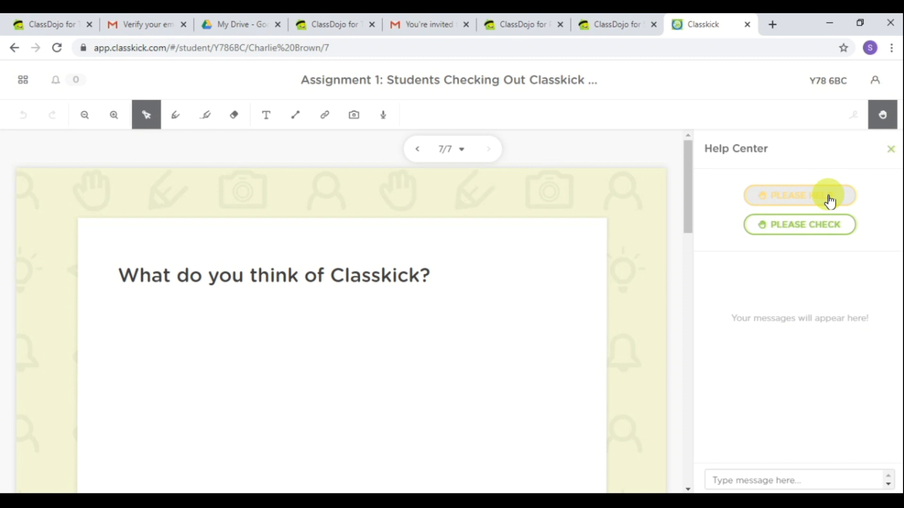
click(805, 228)
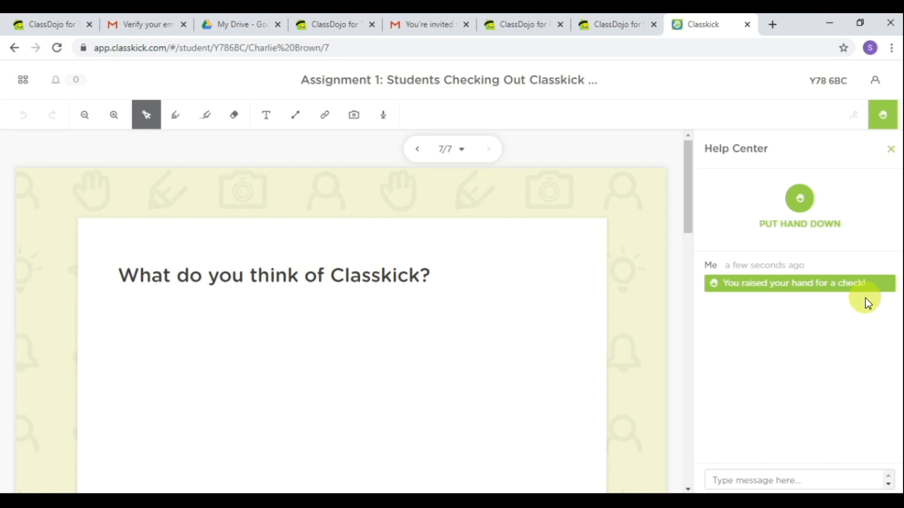
- Switch back to the ClassDojo student activity and draw red squares and a red heart with the medium-thickness pencil
click(629, 29)
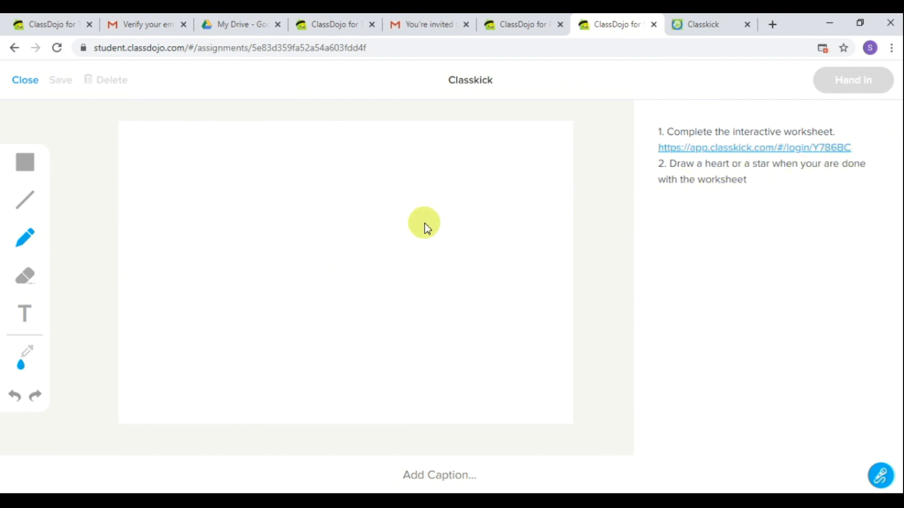
click(24, 243)
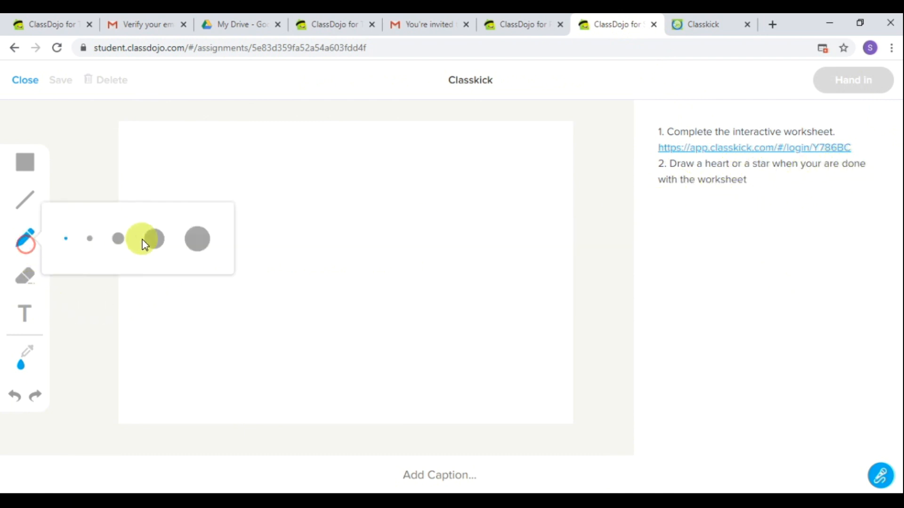
click(113, 241)
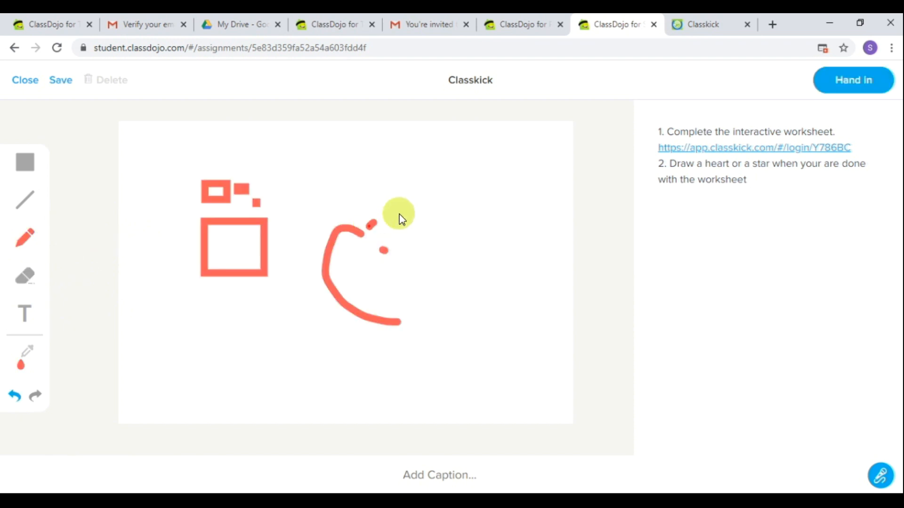
mouse_move(399, 216)
mouse_down()
mouse_move(416, 312)
mouse_move(407, 324)
mouse_up()
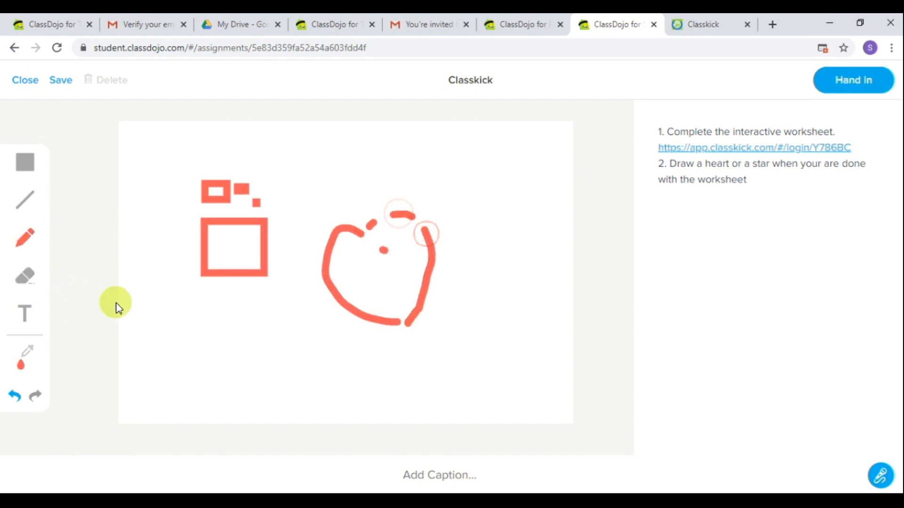
- Draw a yellow star below the squares and hand in the Classkick activity
click(28, 356)
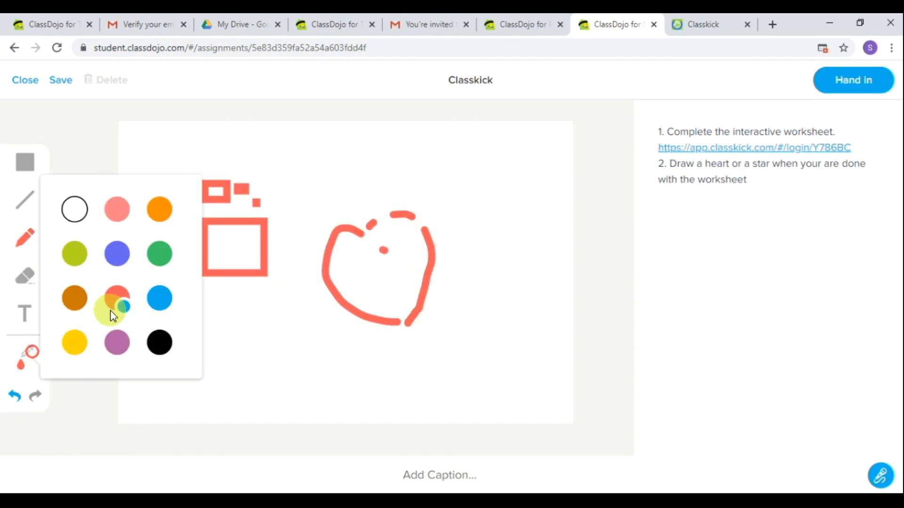
click(70, 341)
mouse_move(196, 379)
mouse_down()
mouse_move(239, 360)
mouse_move(188, 348)
mouse_move(204, 372)
mouse_up()
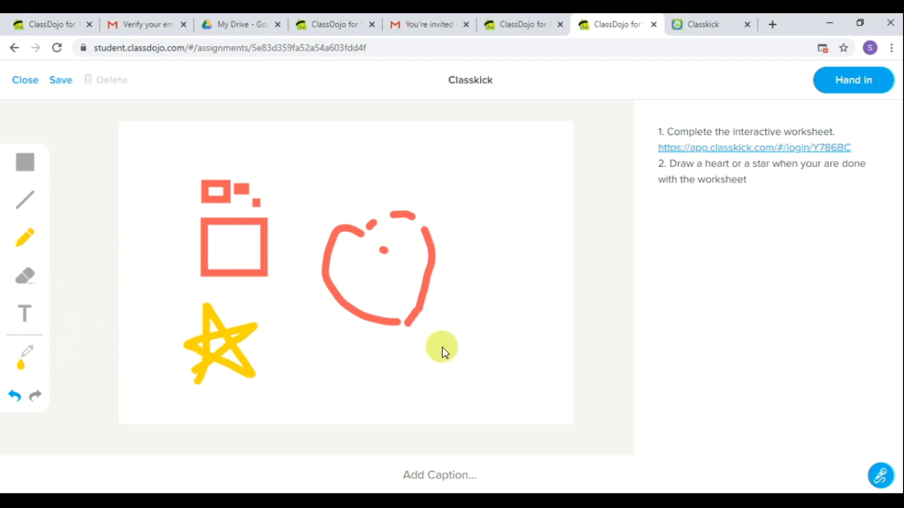
click(874, 80)
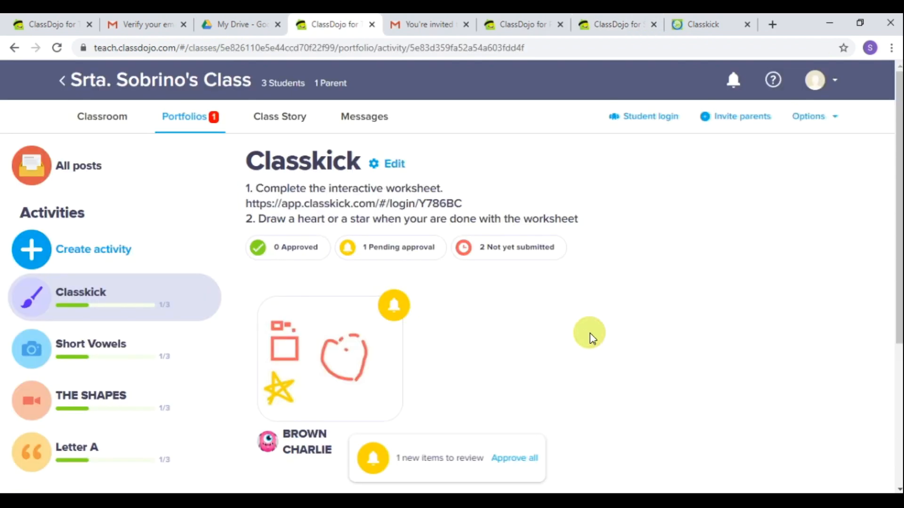
- View the student's pending Classkick submission and its review options in the teacher's portfolio, then close it without approving
click(349, 378)
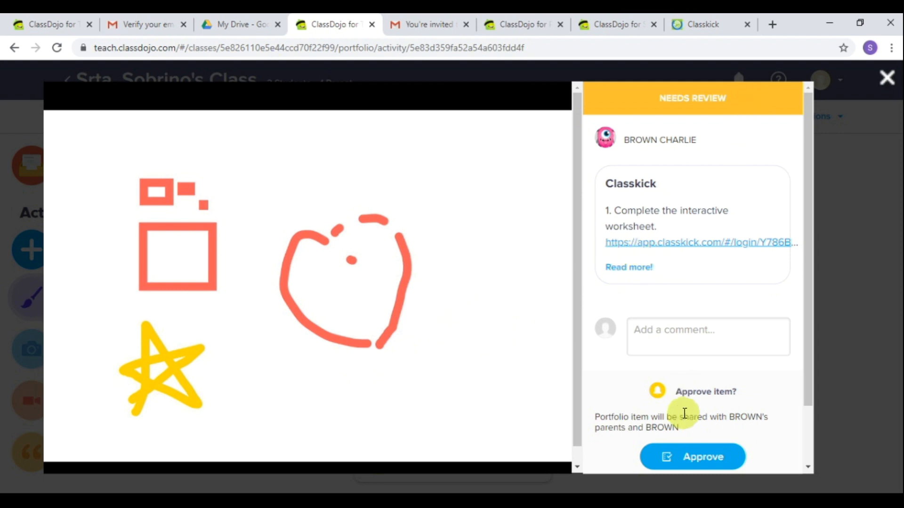
scroll(706, 452, down, 2)
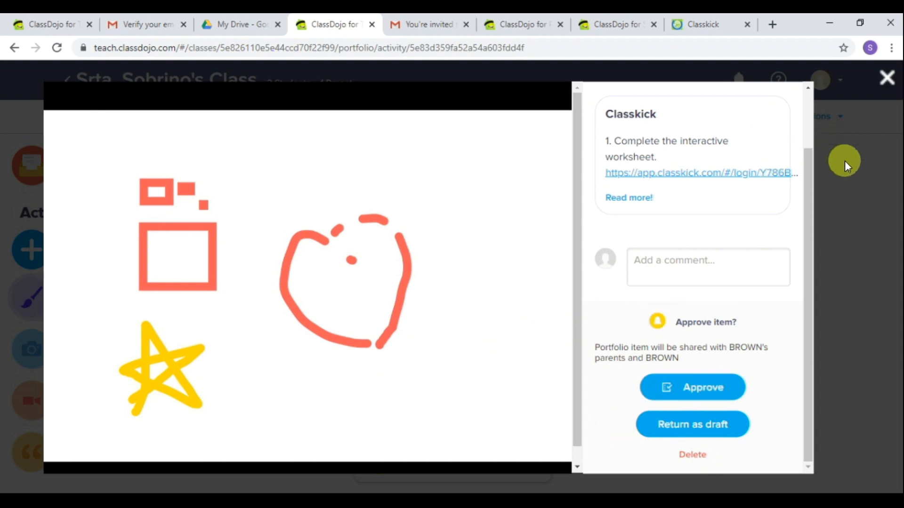
click(878, 83)
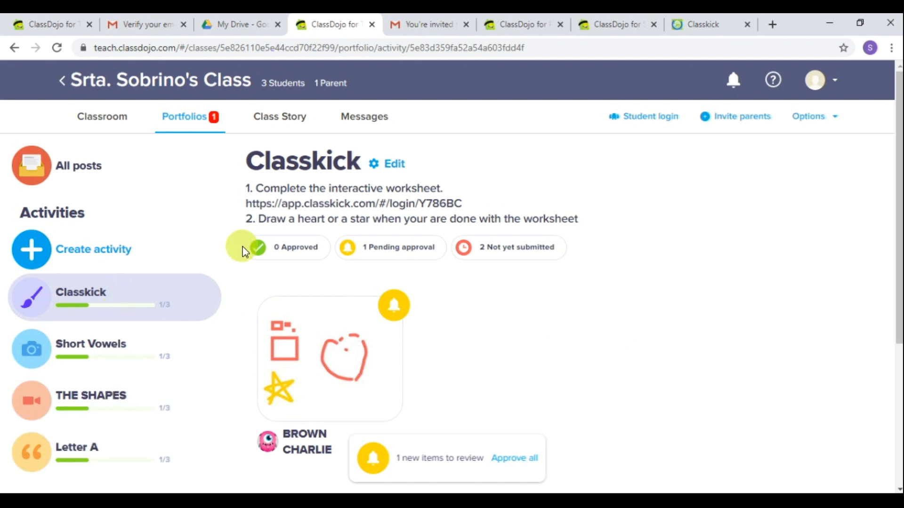
- Create a new event from Class Story and title it "Exam Units 1-3"
click(294, 122)
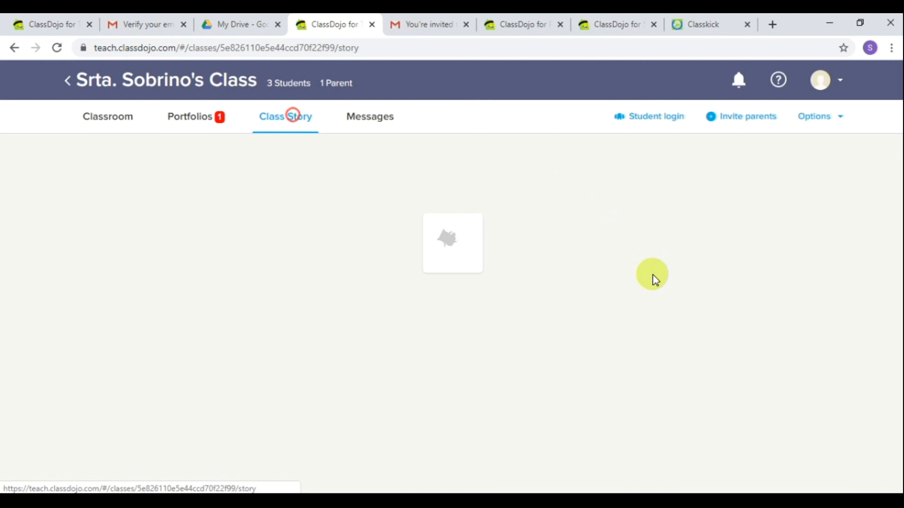
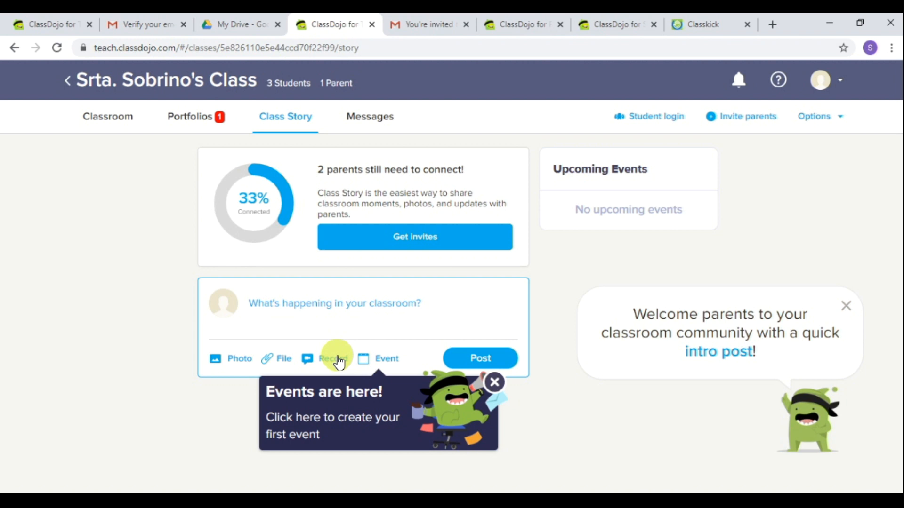
click(379, 364)
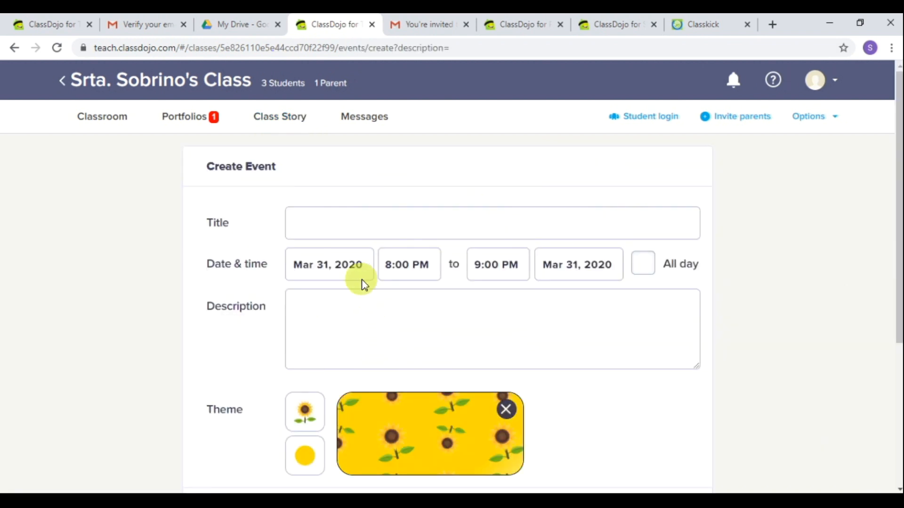
click(368, 224)
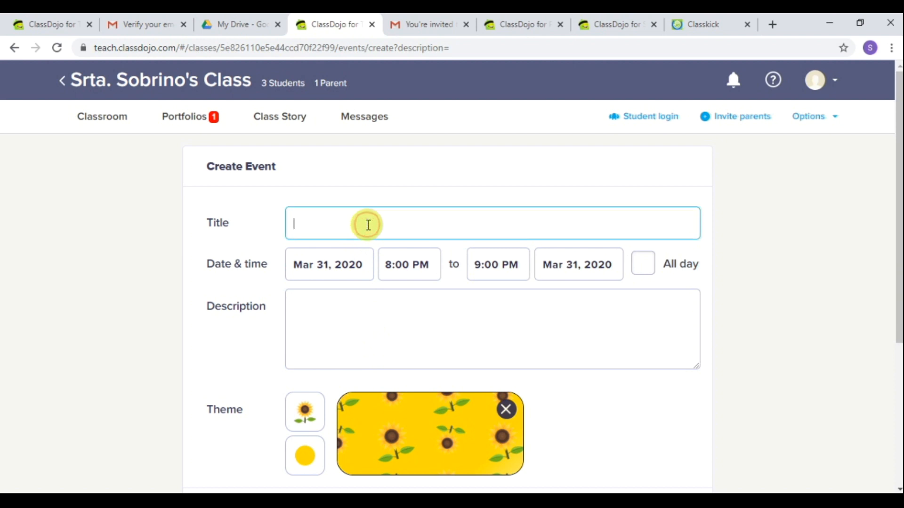
text(Exam Units )
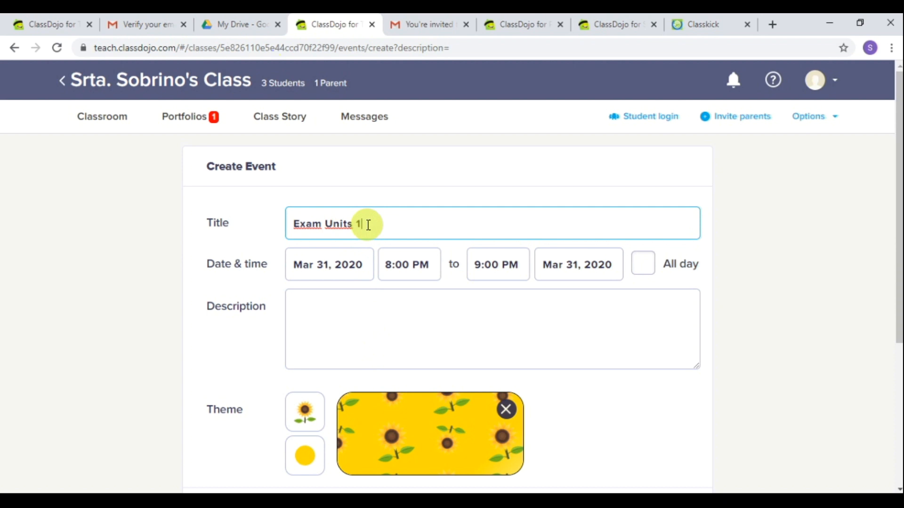
text(1-3)
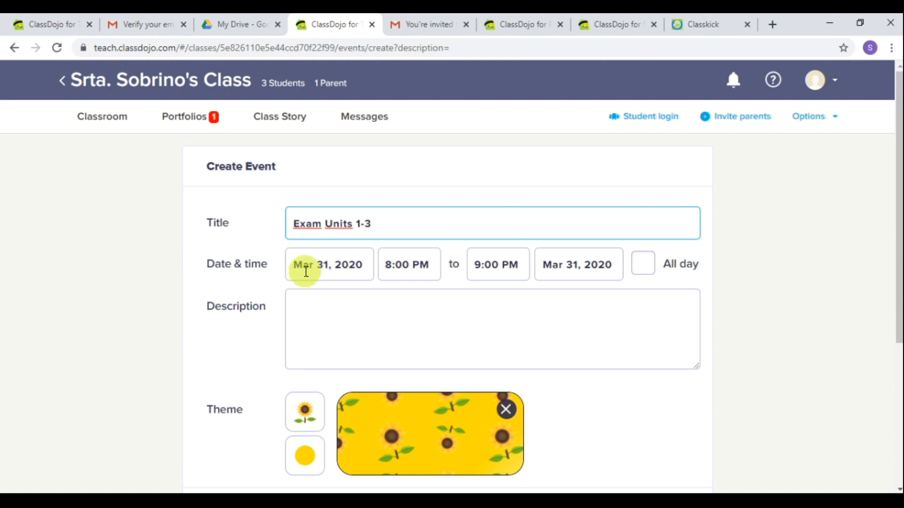
- Set the event's start to Apr 3, 2020 at 4:00 PM
click(349, 268)
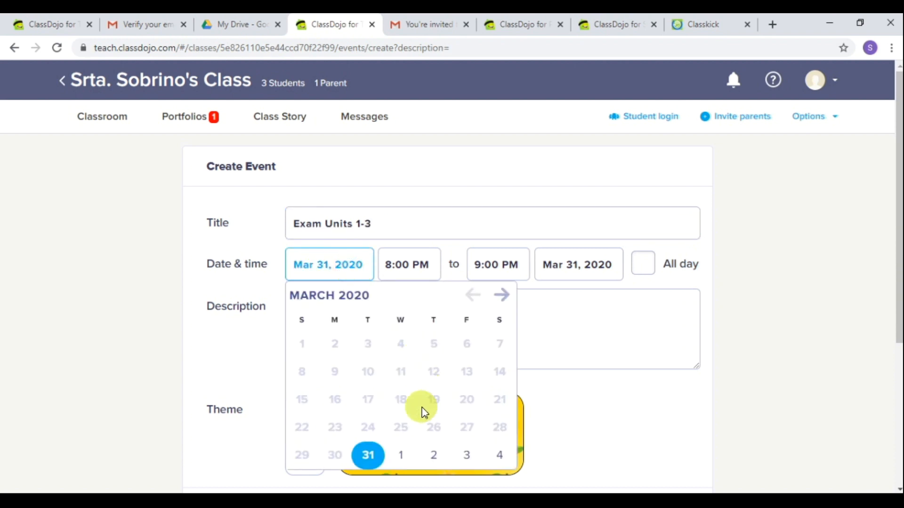
click(501, 294)
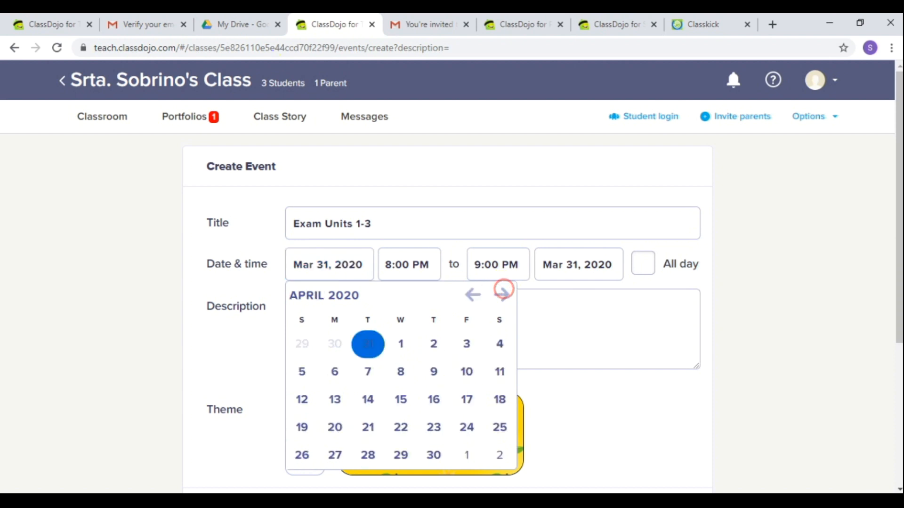
click(461, 345)
click(409, 266)
click(393, 266)
key(BackSpace)
text(4)
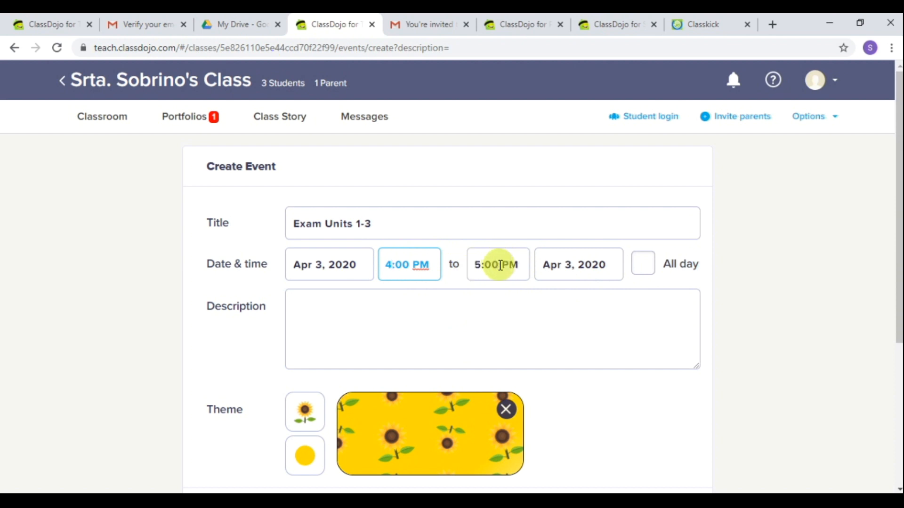
- Describe the event as "Study these units" and set its theme to a red flag on a light blue background
click(333, 318)
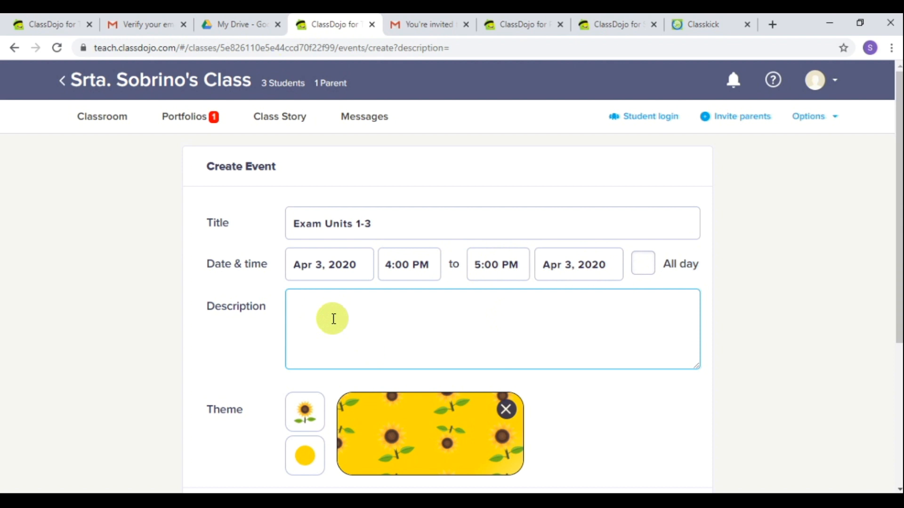
text(Study these units)
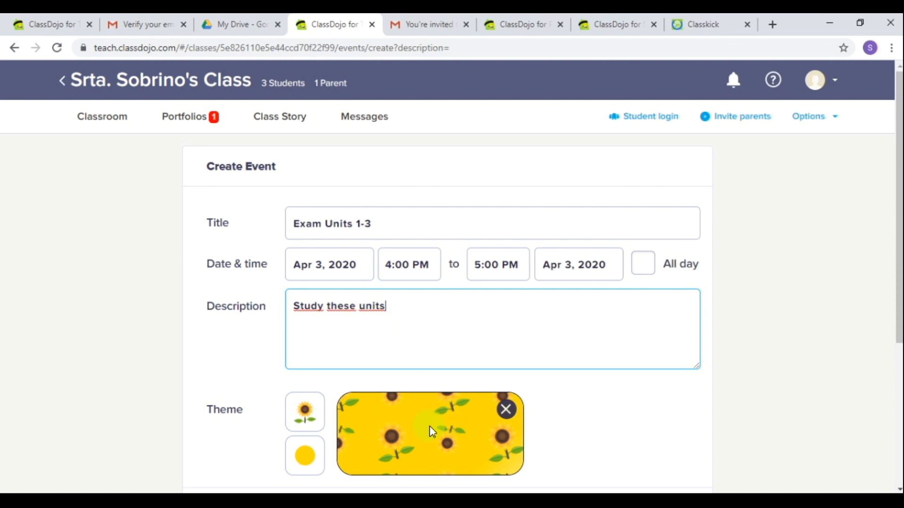
scroll(430, 430, down, 2)
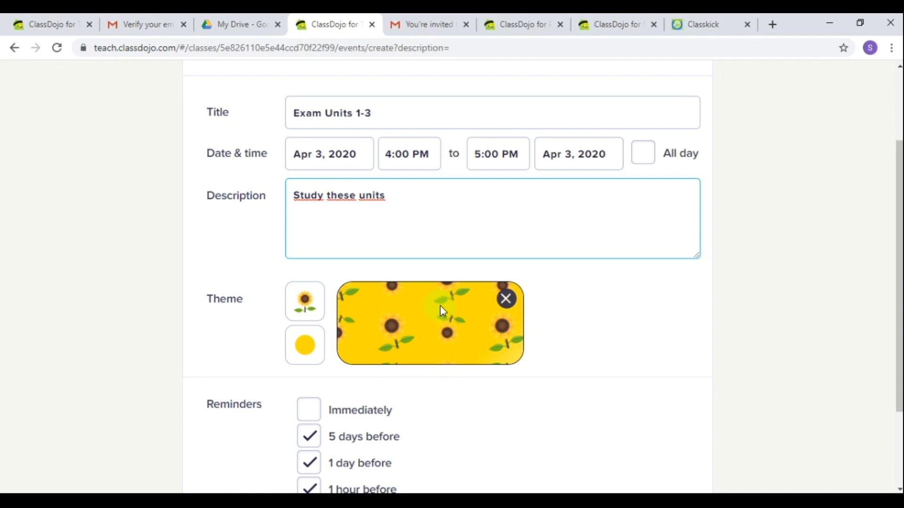
click(305, 347)
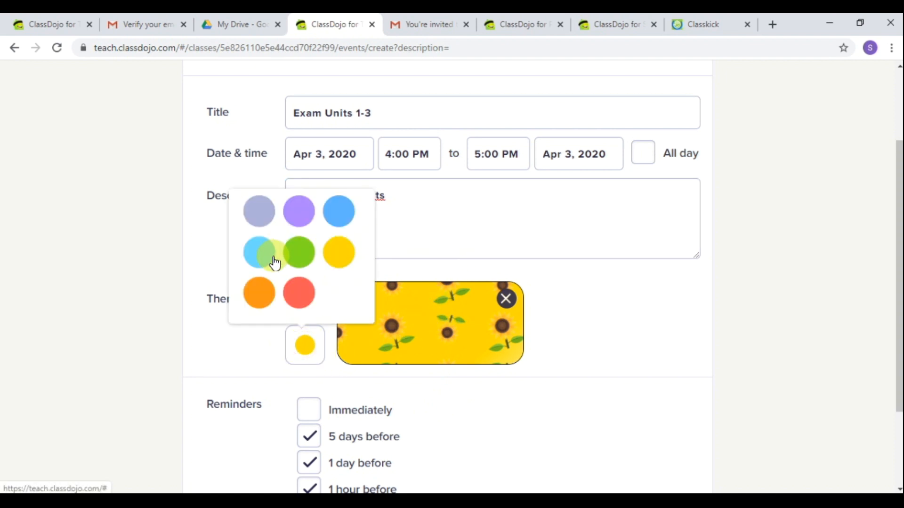
click(275, 260)
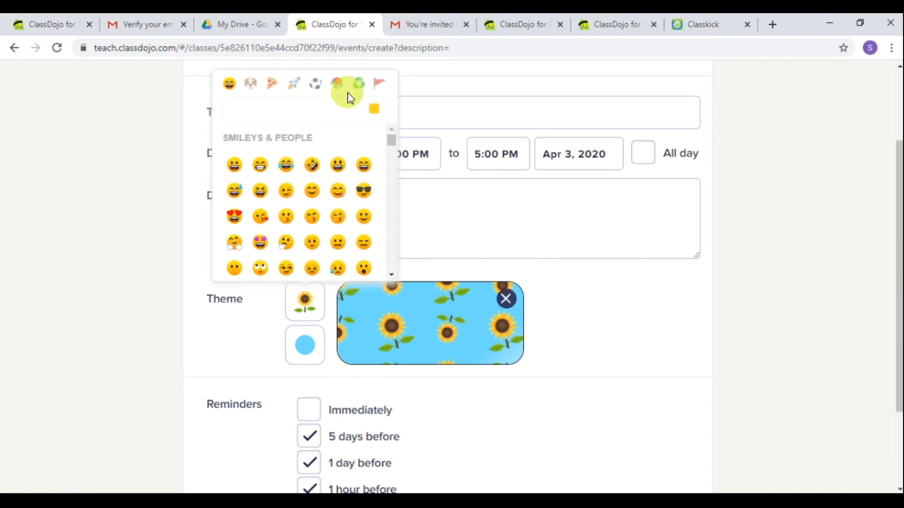
click(382, 87)
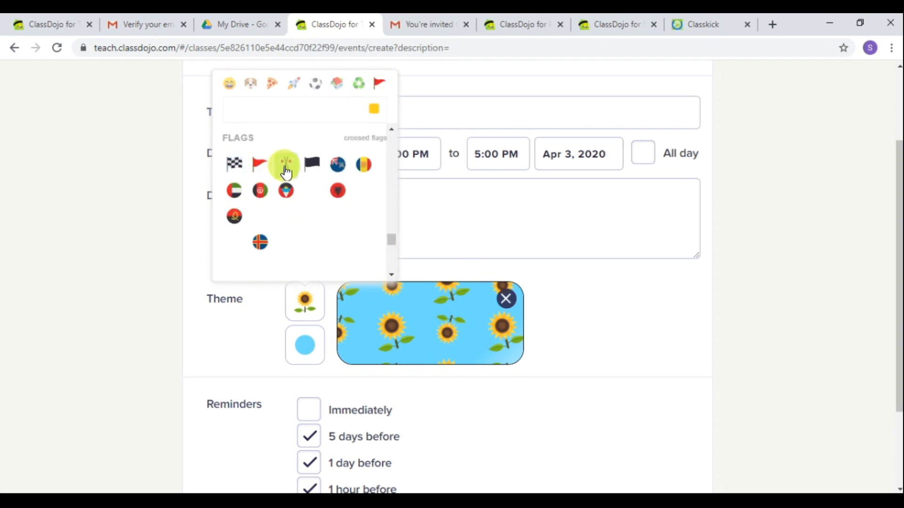
click(410, 210)
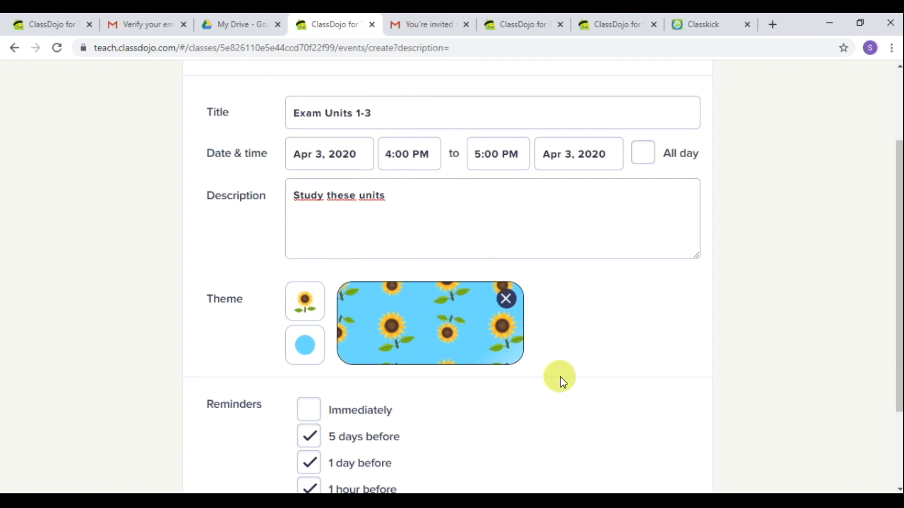
- Add an immediate reminder to the event's existing parent reminders and create the event
scroll(563, 382, down, 2)
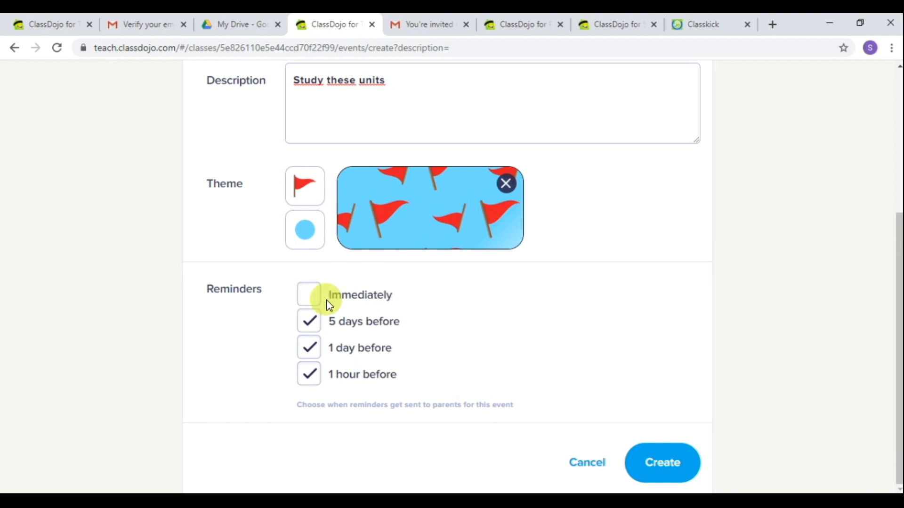
click(312, 296)
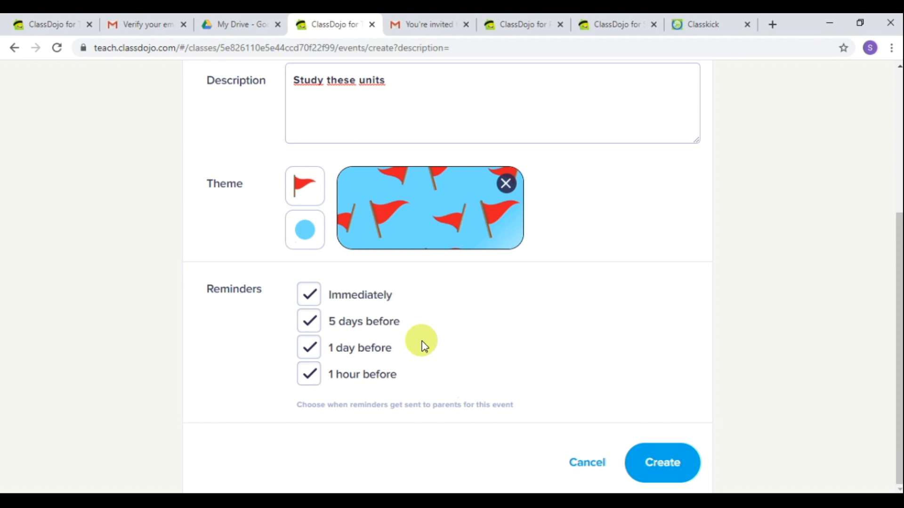
click(685, 463)
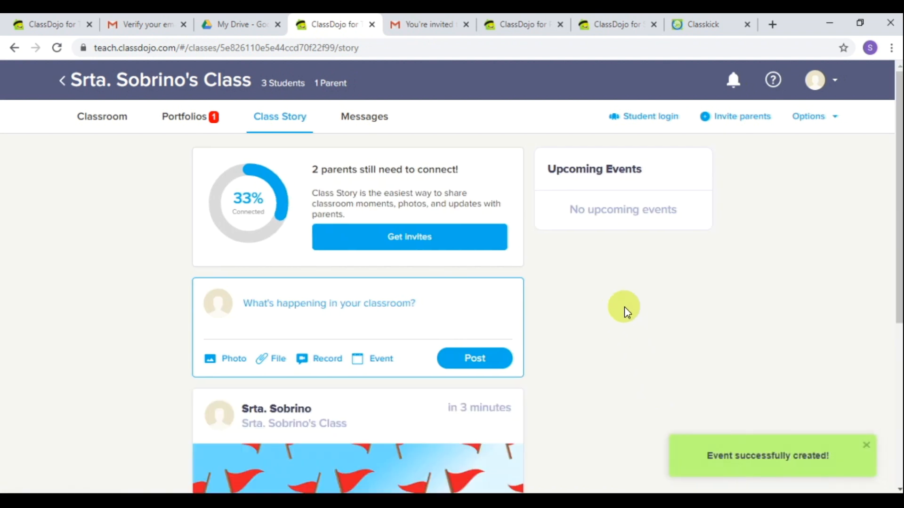
- Review the new exam event's post and its details in Class Story
scroll(464, 408, down, 2)
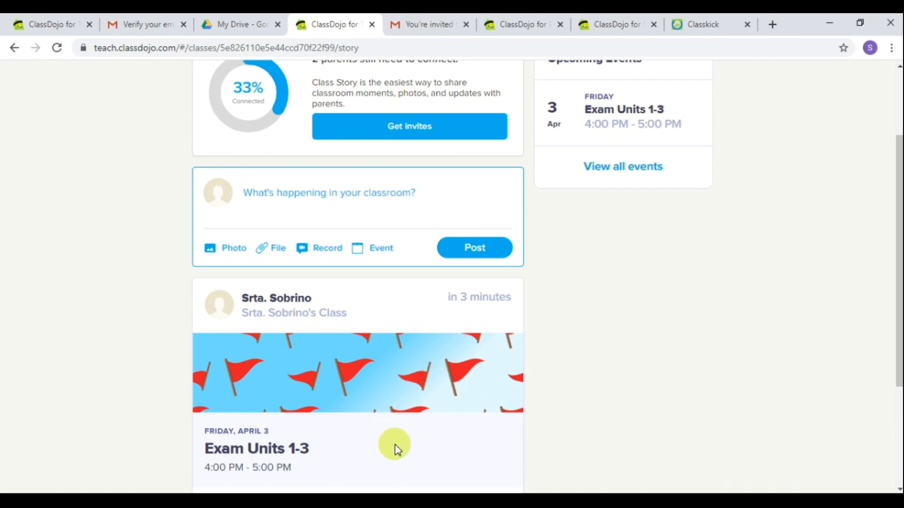
scroll(404, 460, down, 2)
scroll(413, 415, down, 1)
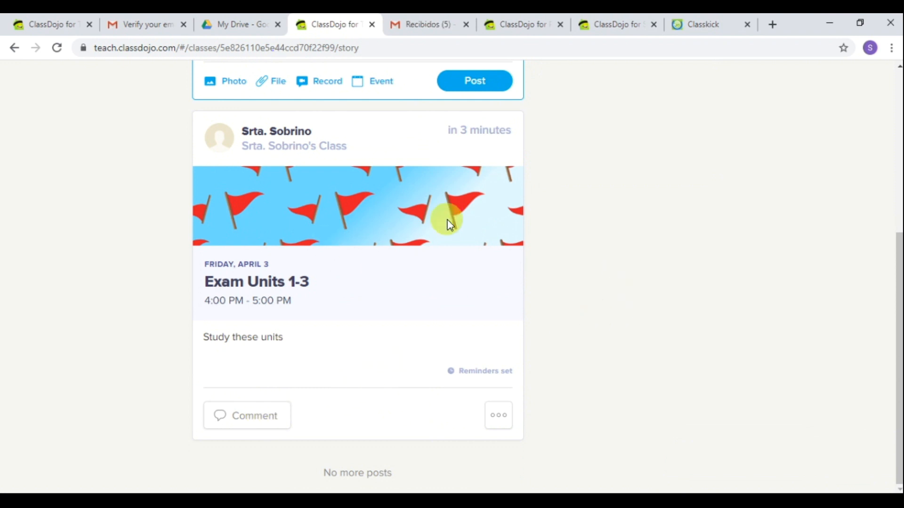
- Switch to the parent's Gmail inbox, read the "Exam Units 1-3" event notification among the promotions, and follow its link to the event
click(437, 30)
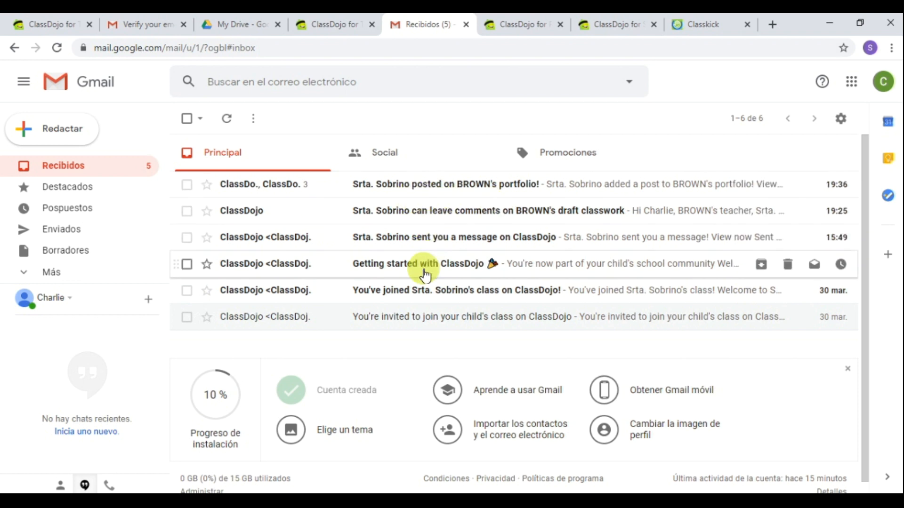
click(379, 160)
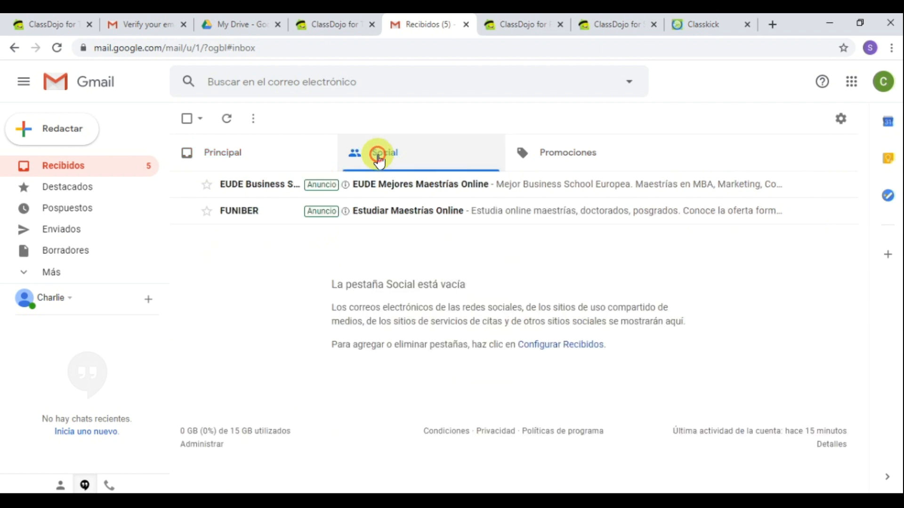
click(577, 142)
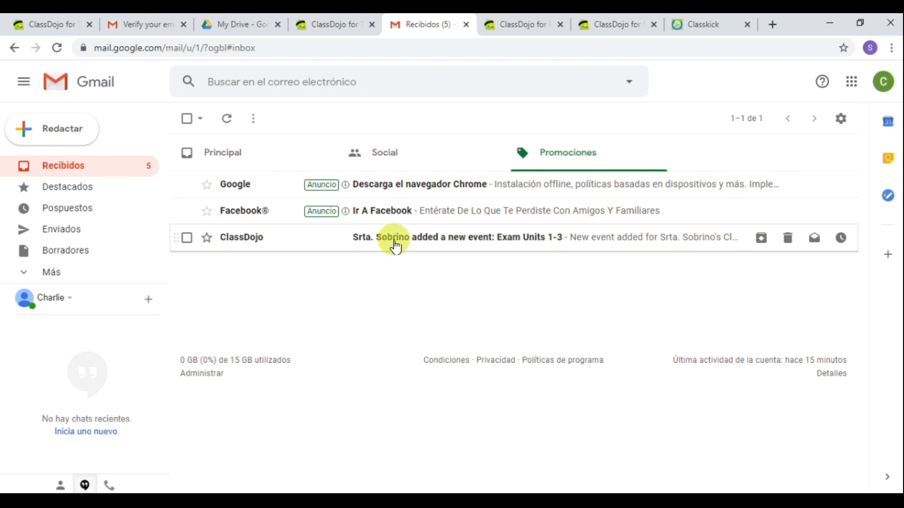
click(462, 242)
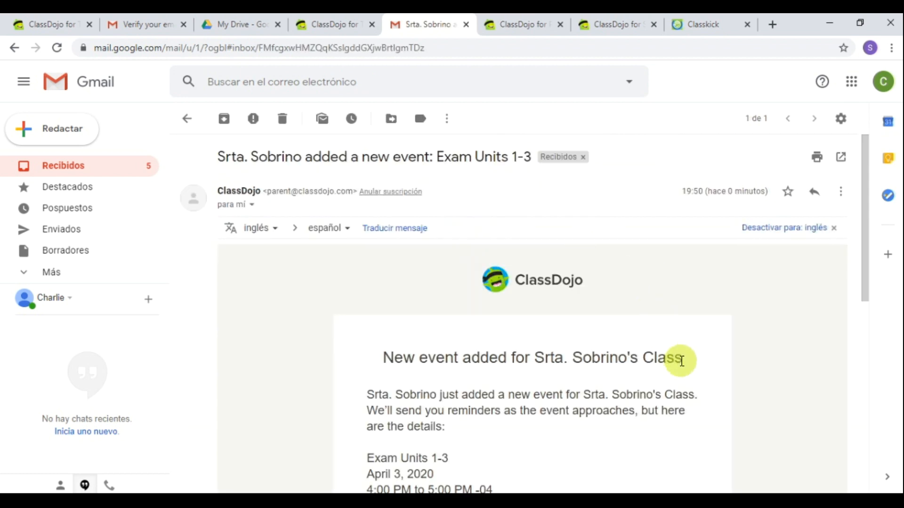
scroll(680, 360, down, 2)
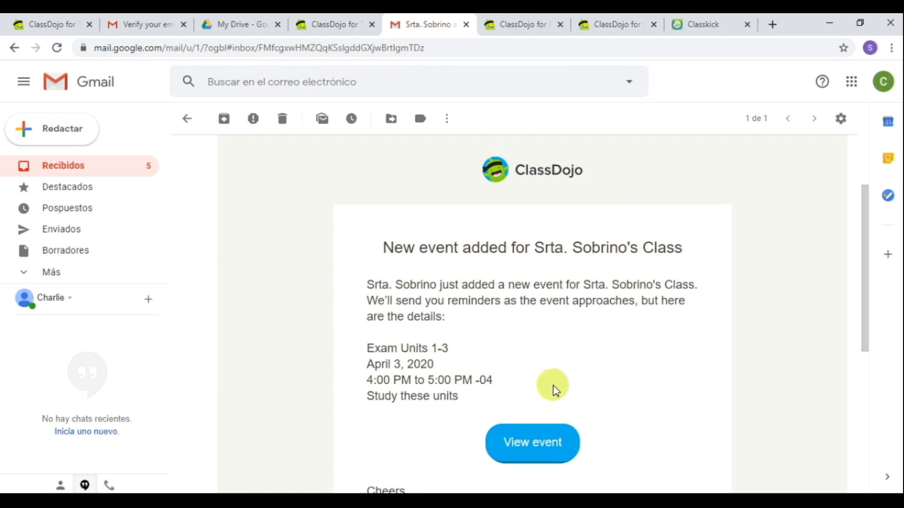
click(534, 446)
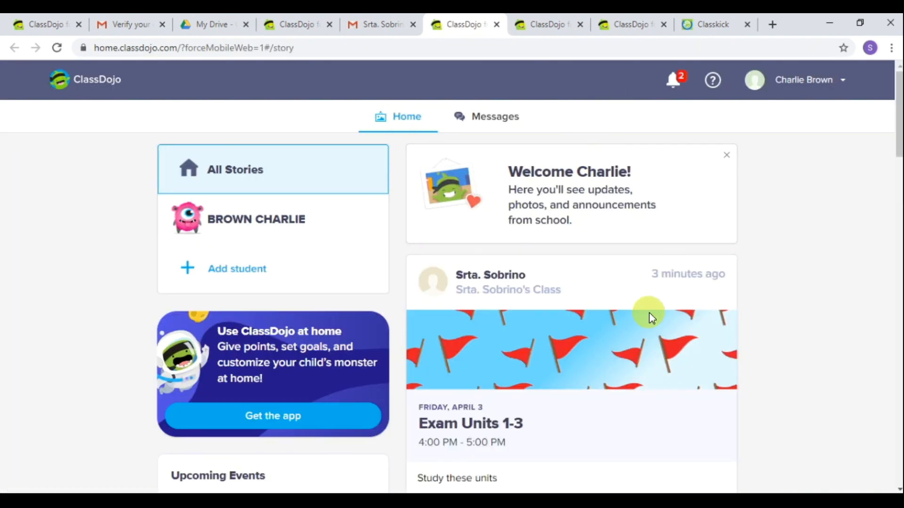
- Look through the parent's story feed, from the exam event and upcoming events to the older portfolio posts
scroll(649, 315, down, 3)
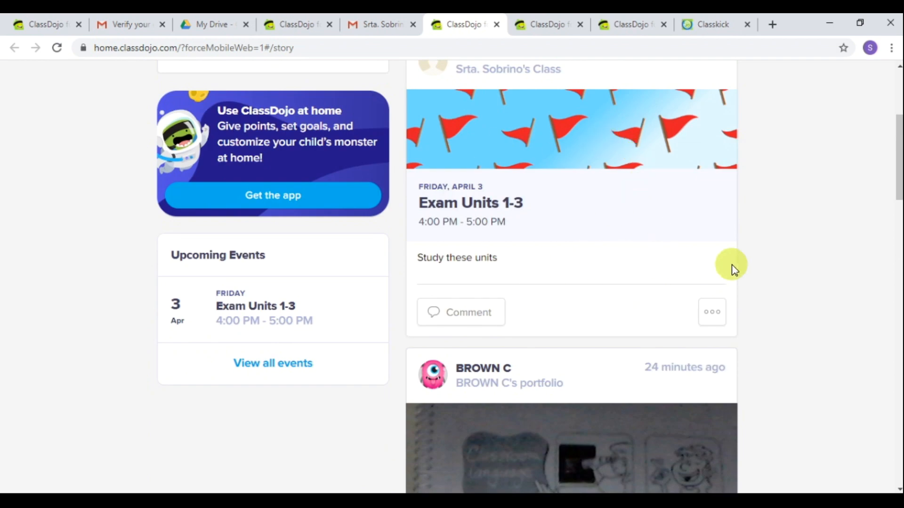
scroll(729, 264, up, 2)
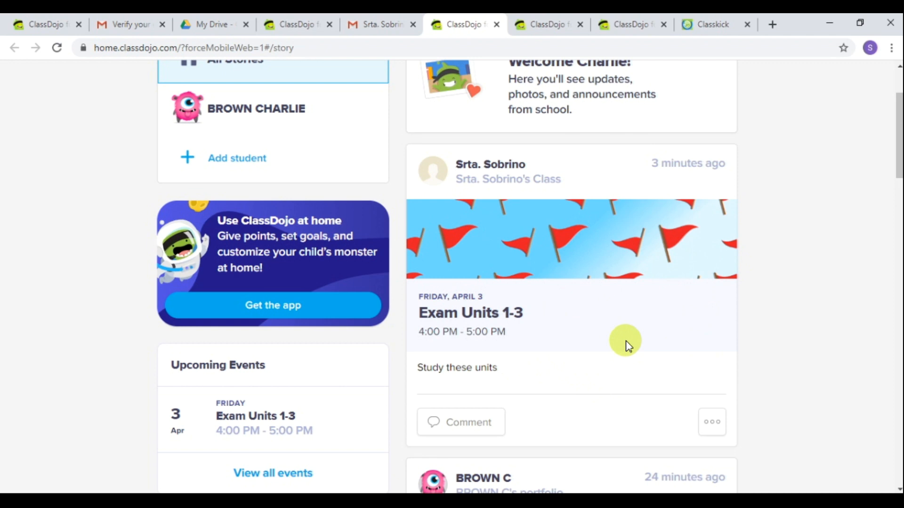
scroll(631, 292, up, 2)
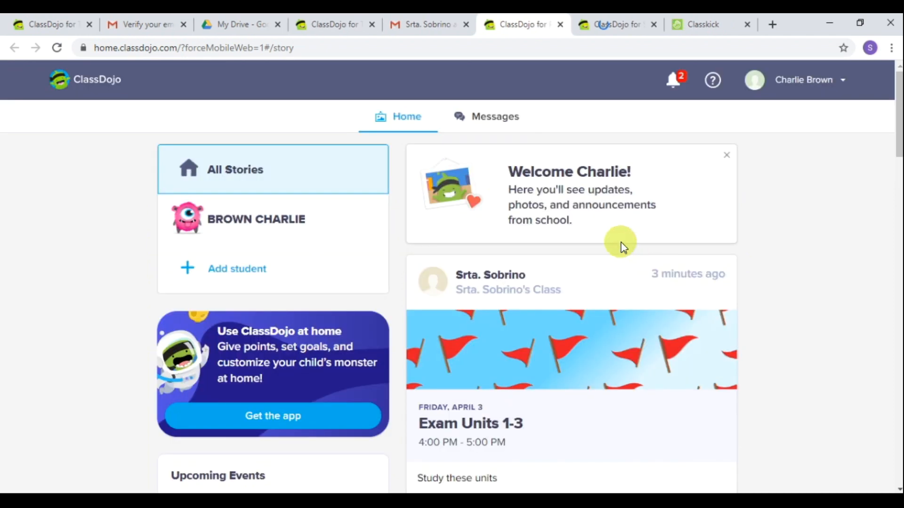
scroll(595, 289, down, 9)
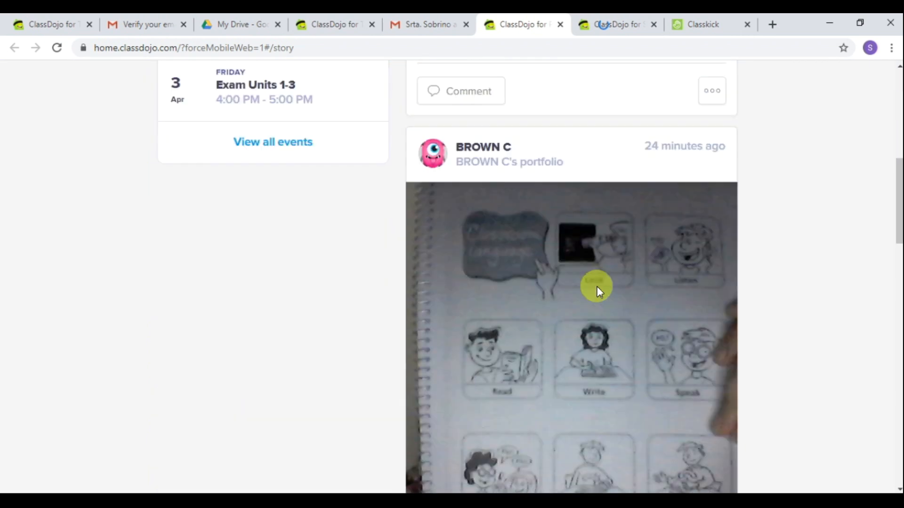
scroll(597, 287, down, 15)
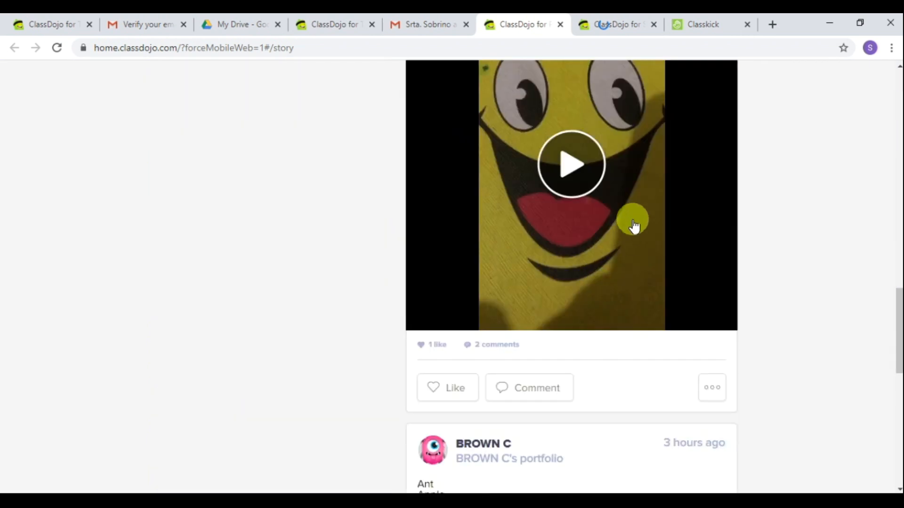
scroll(636, 231, down, 10)
scroll(645, 231, down, 1)
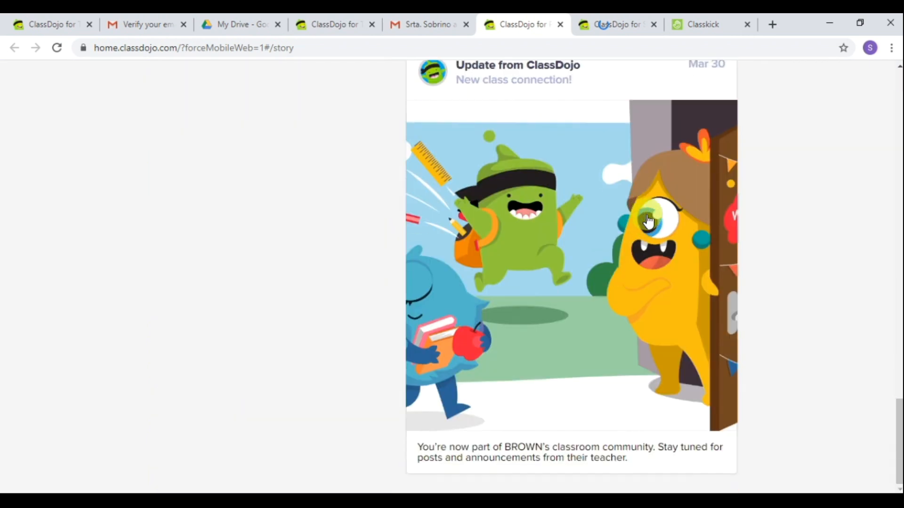
scroll(648, 221, up, 7)
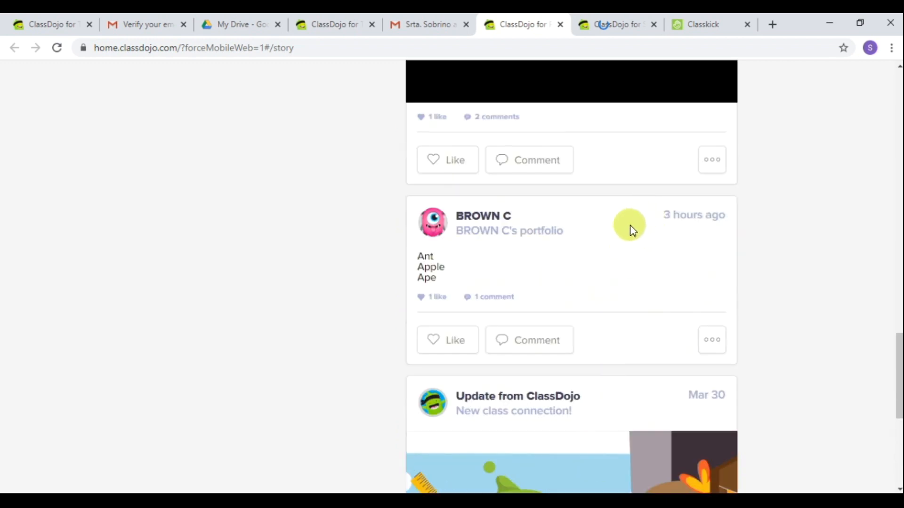
- Open the comments on the "Ant, Apple, Ape" portfolio post and acknowledge the commenting guidelines
click(498, 296)
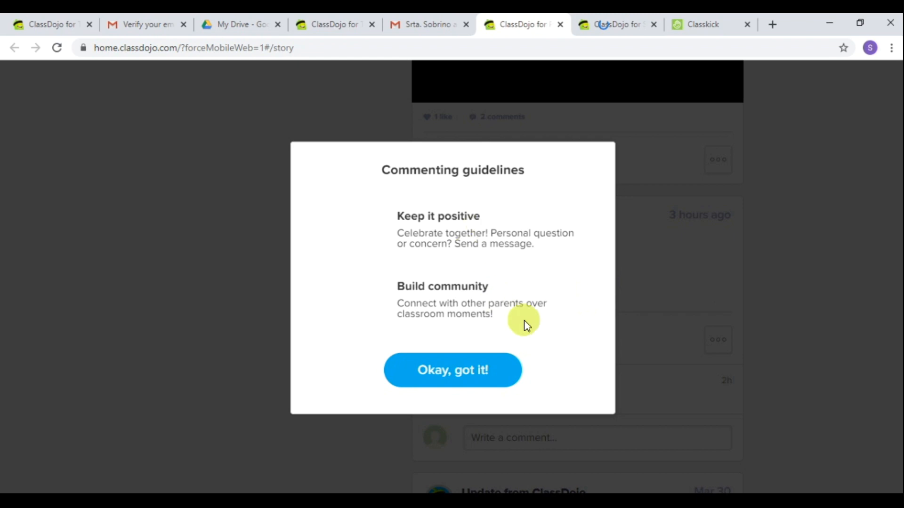
click(491, 382)
scroll(602, 295, up, 15)
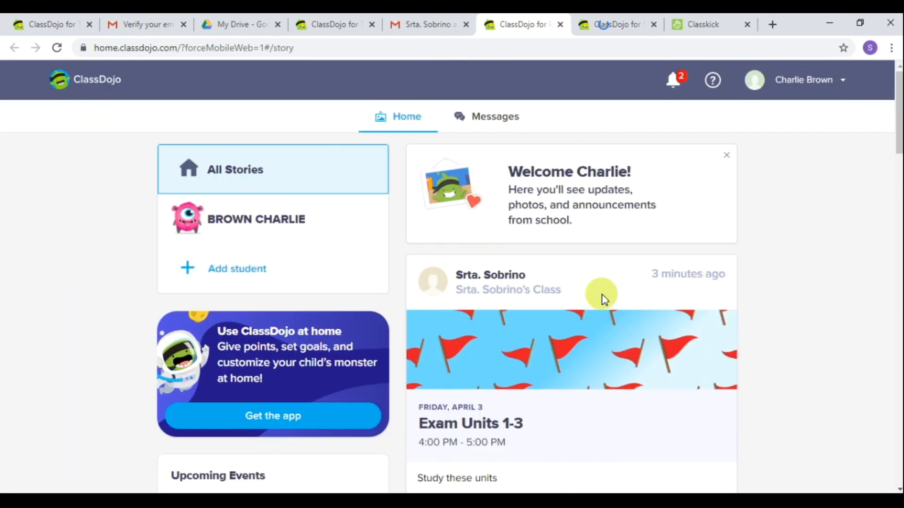
- Return to the teacher's Class Story and go to the classroom's student overview
click(330, 26)
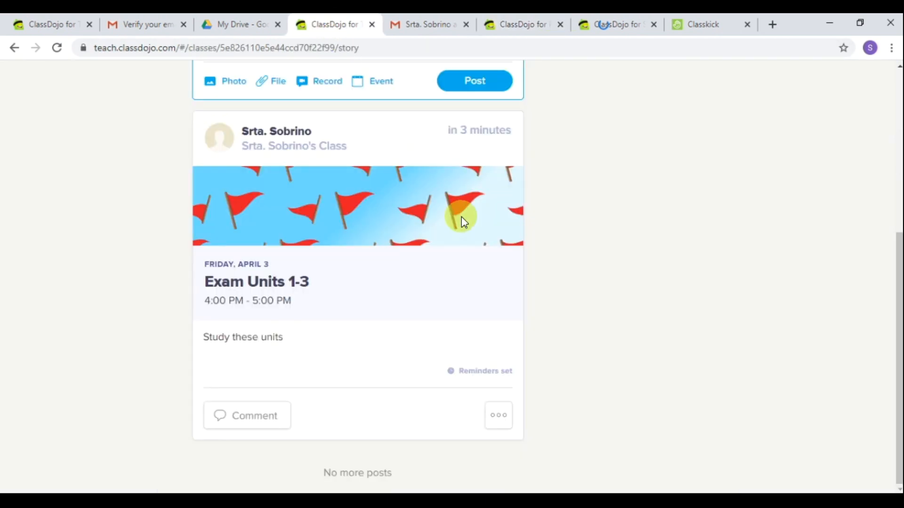
scroll(356, 327, up, 5)
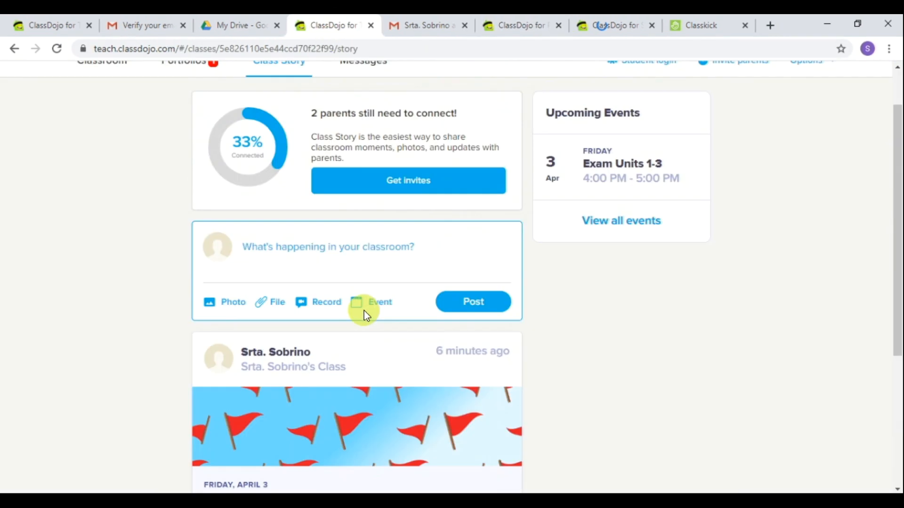
click(100, 117)
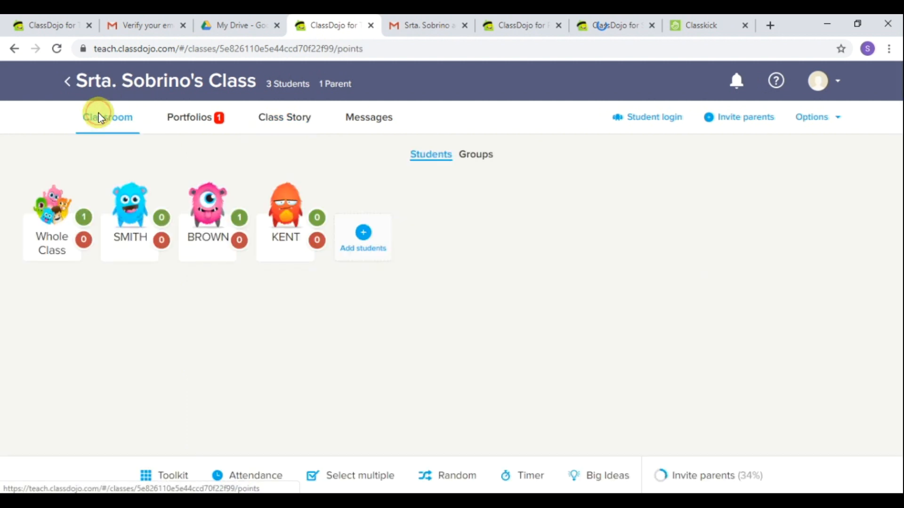